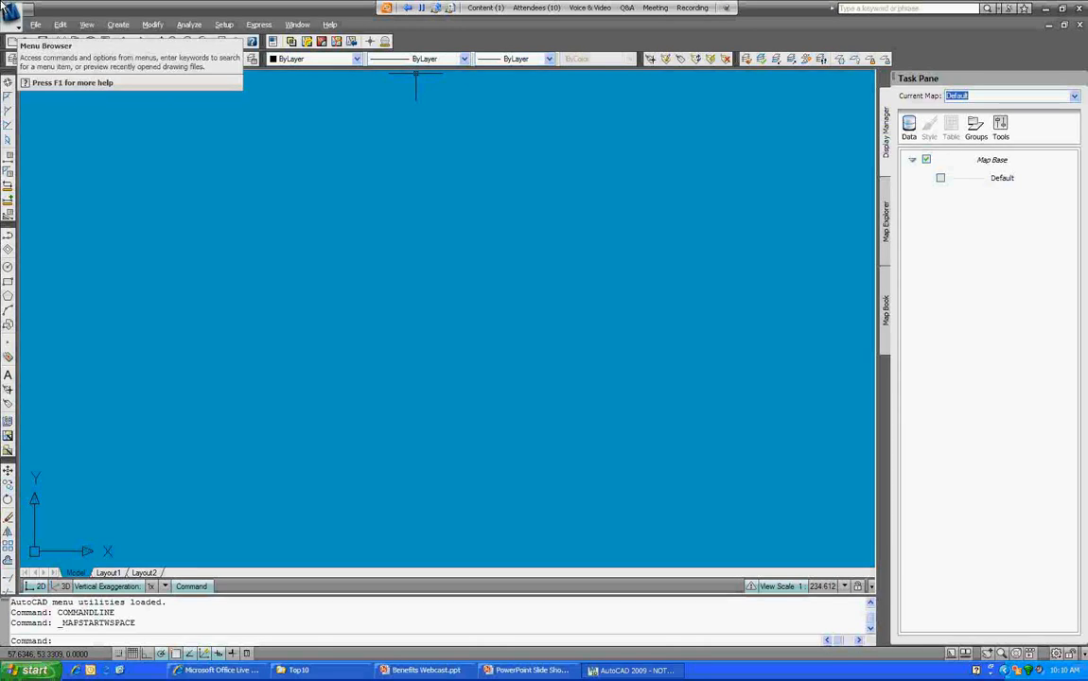
Step: Start assigning a global coordinate system and browse to the USA, California category
left_click(10, 13)
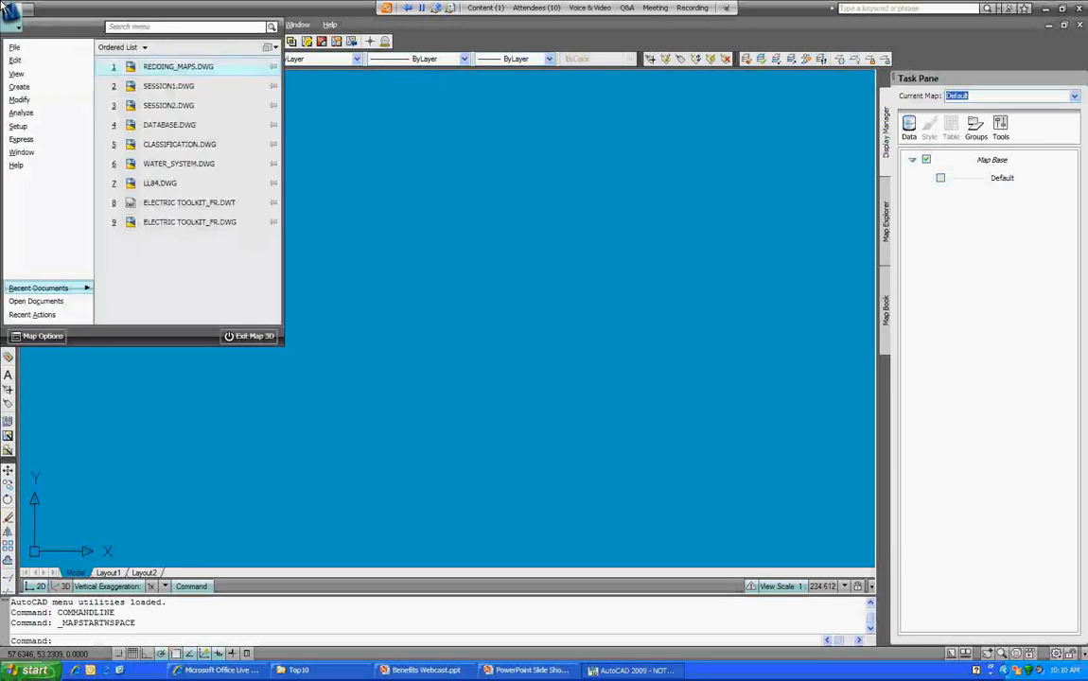
left_click(322, 216)
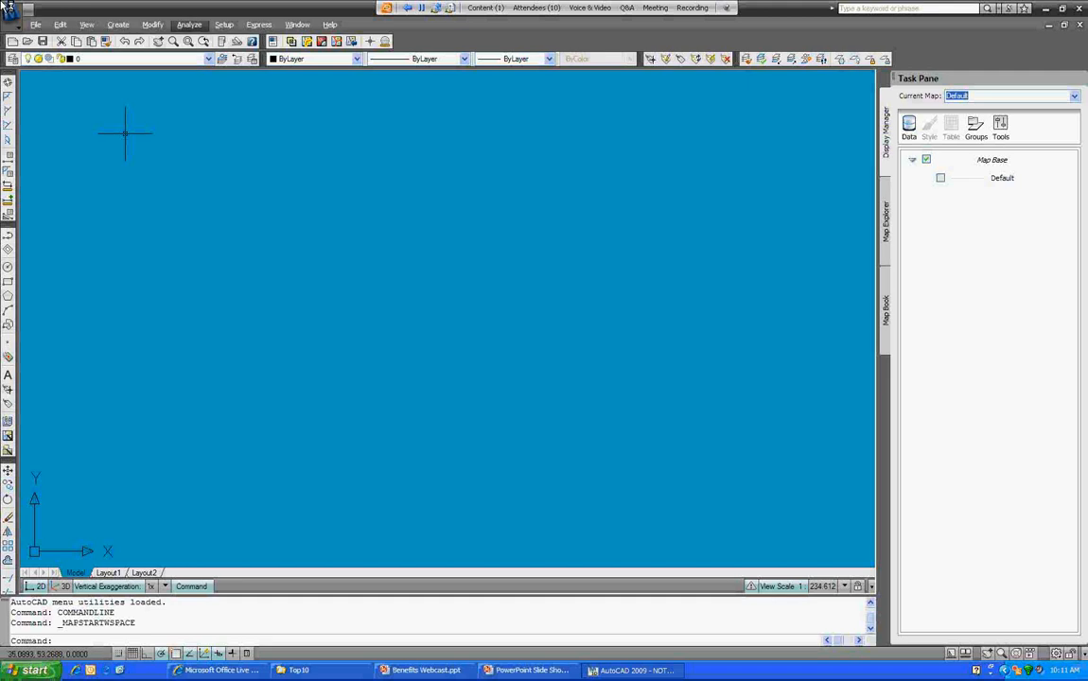
left_click(223, 24)
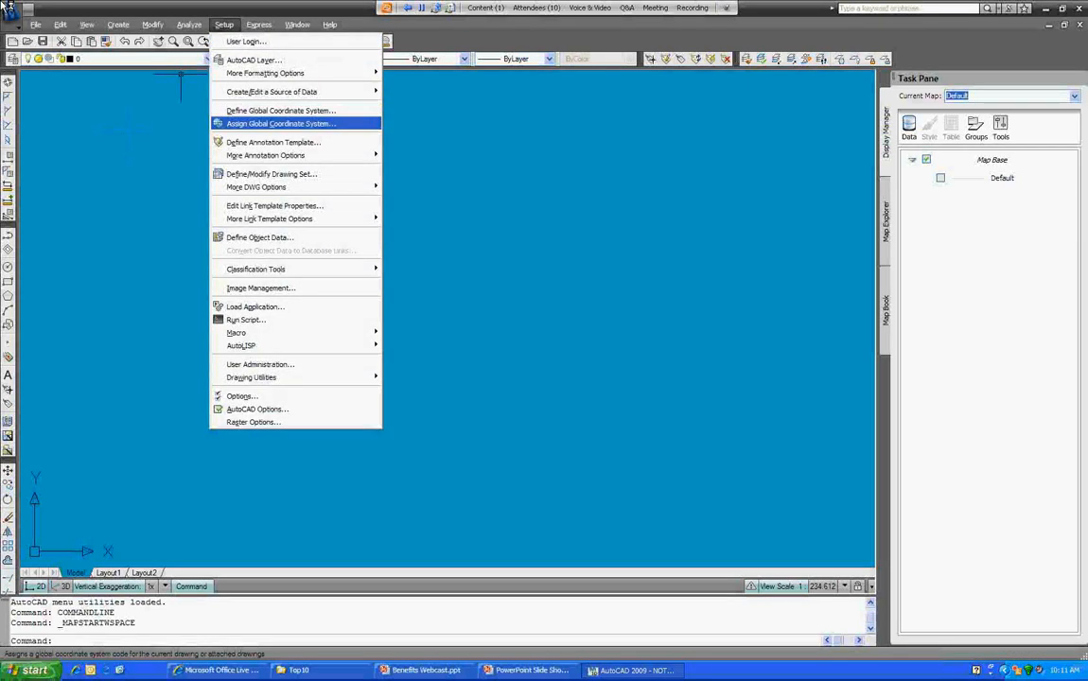
left_click(281, 124)
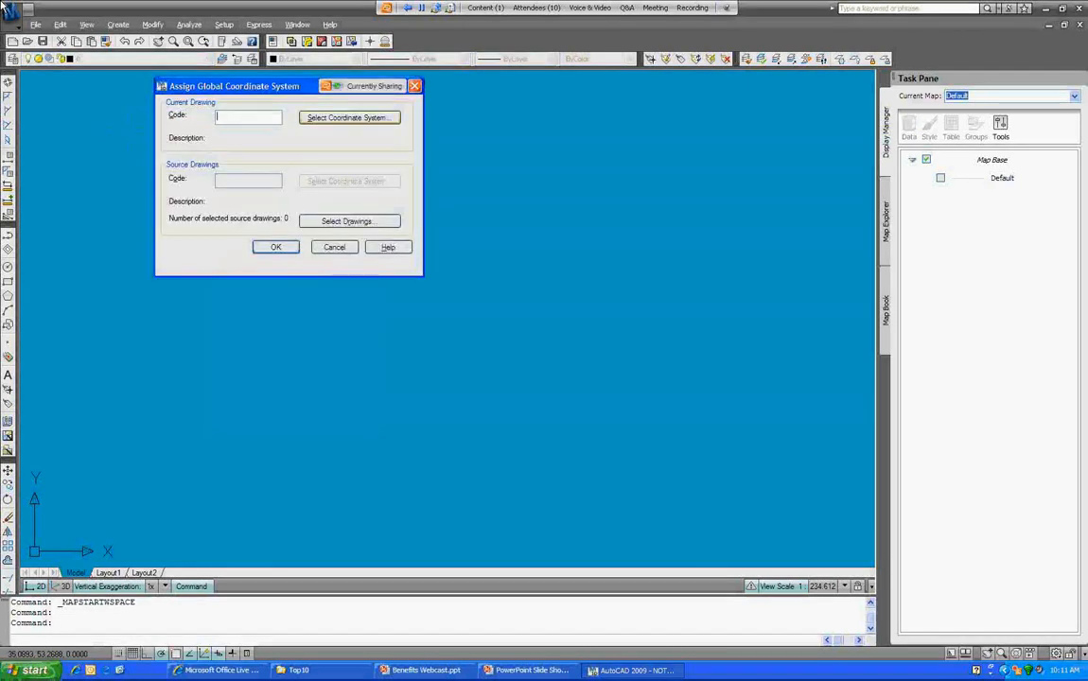
left_click(350, 117)
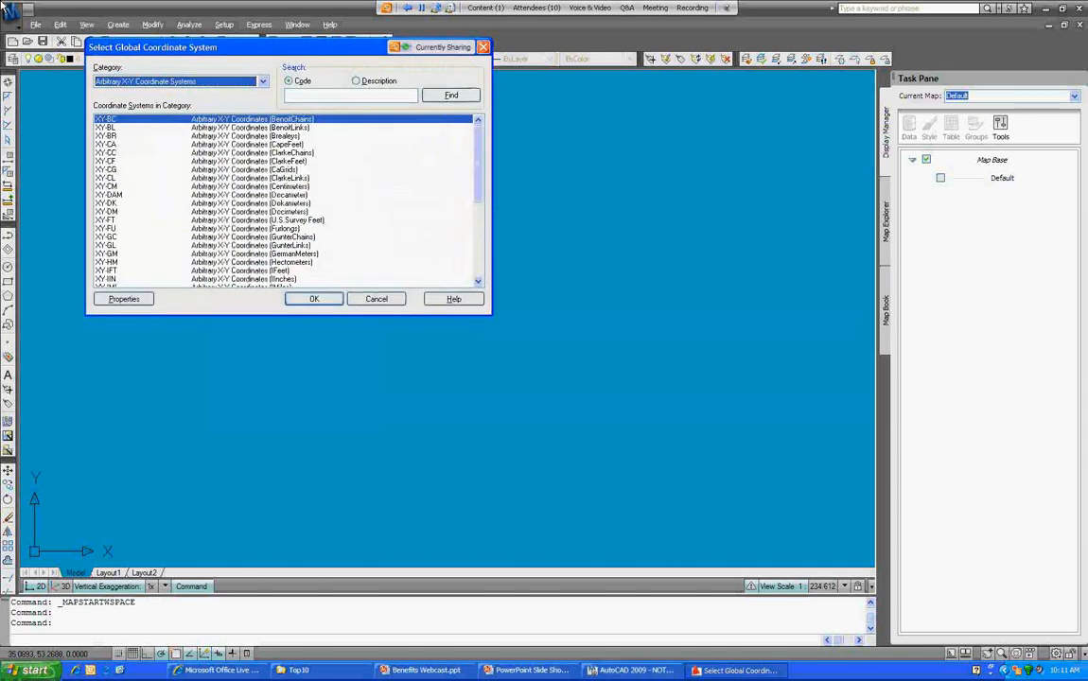
left_click(263, 81)
left_click_drag(264, 113, 263, 256)
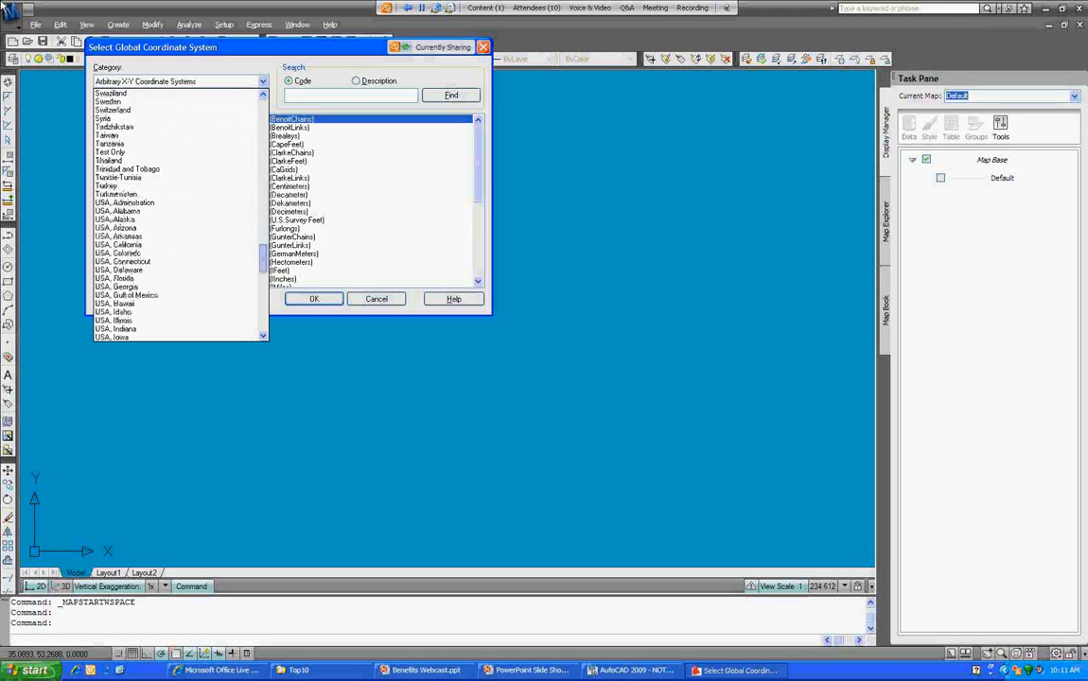
left_click(119, 244)
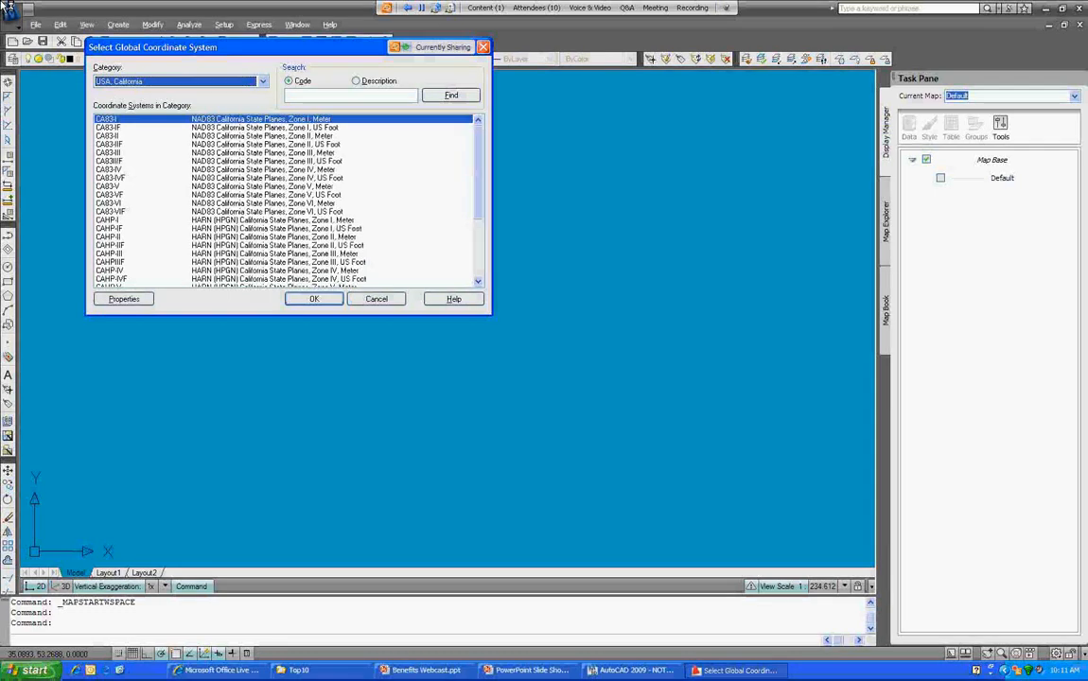
Step: Find code CA-I (NAD27 California Zone I, US Foot) and assign it to the drawing
key("Tab")
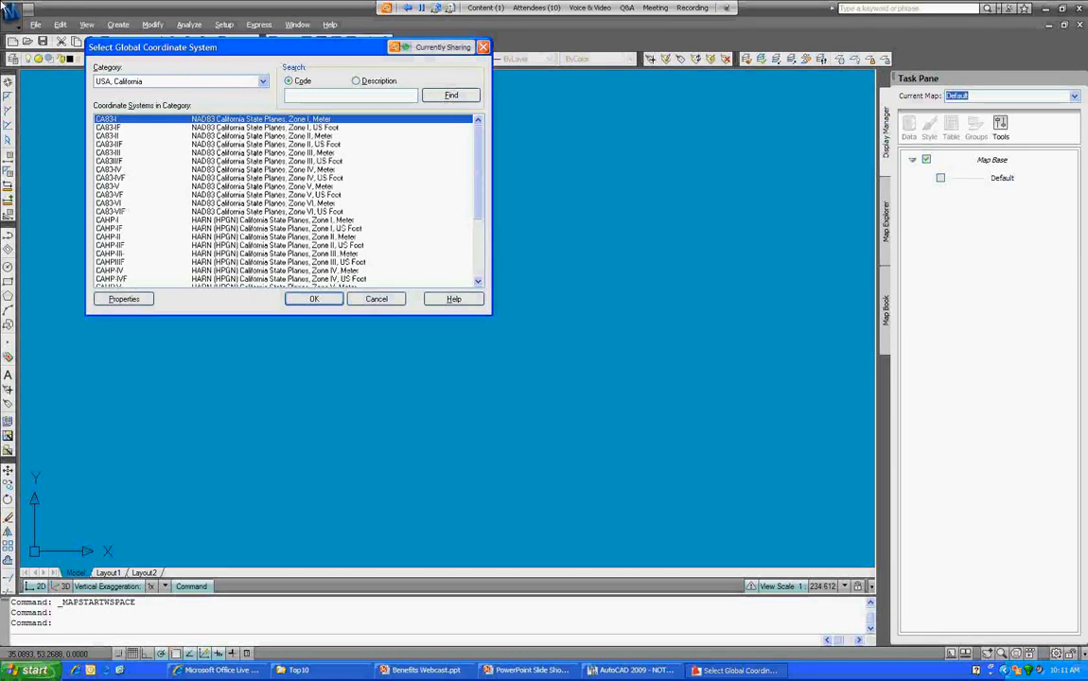
mouse_move(478, 171)
left_mouse_down()
mouse_move(478, 205)
mouse_move(478, 181)
left_mouse_up()
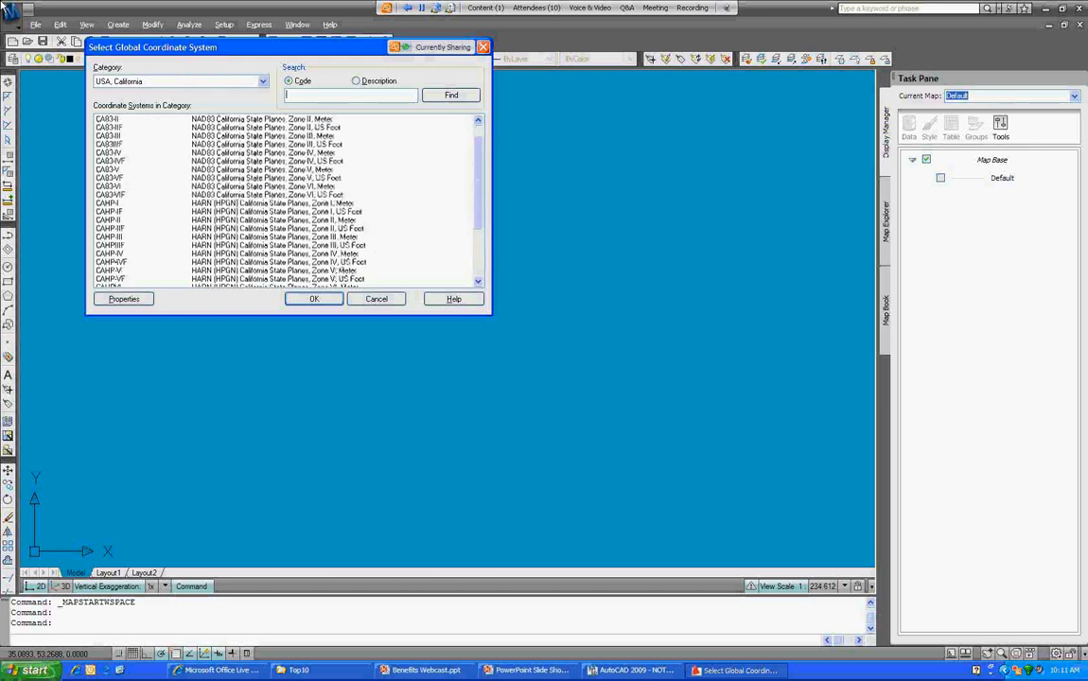
type("CA-I")
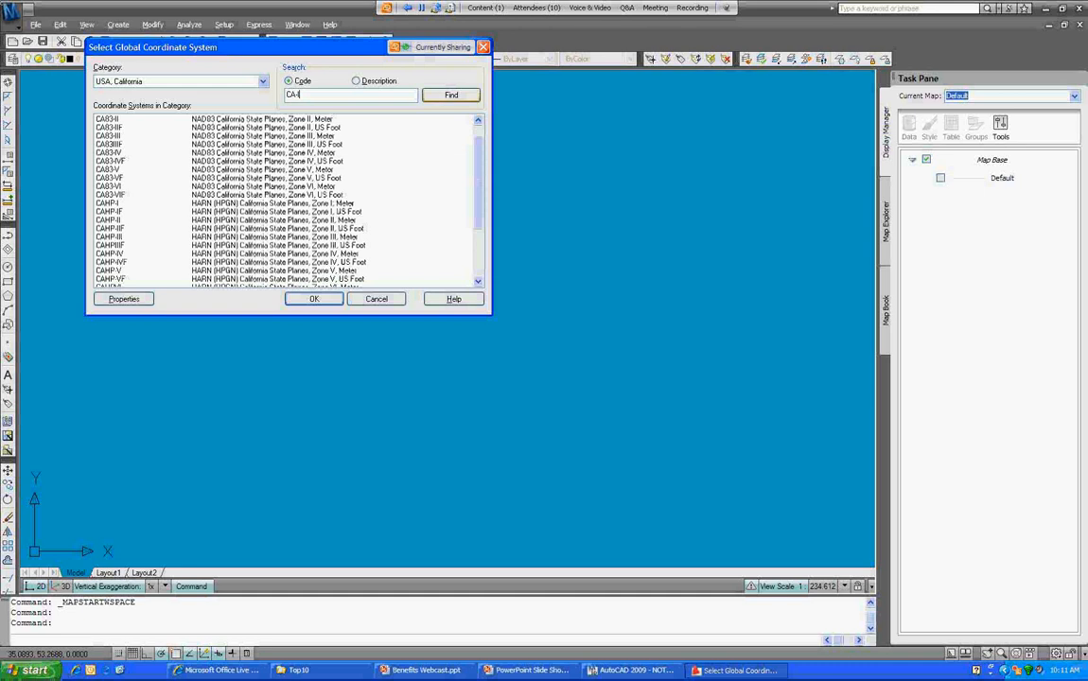
key("Return")
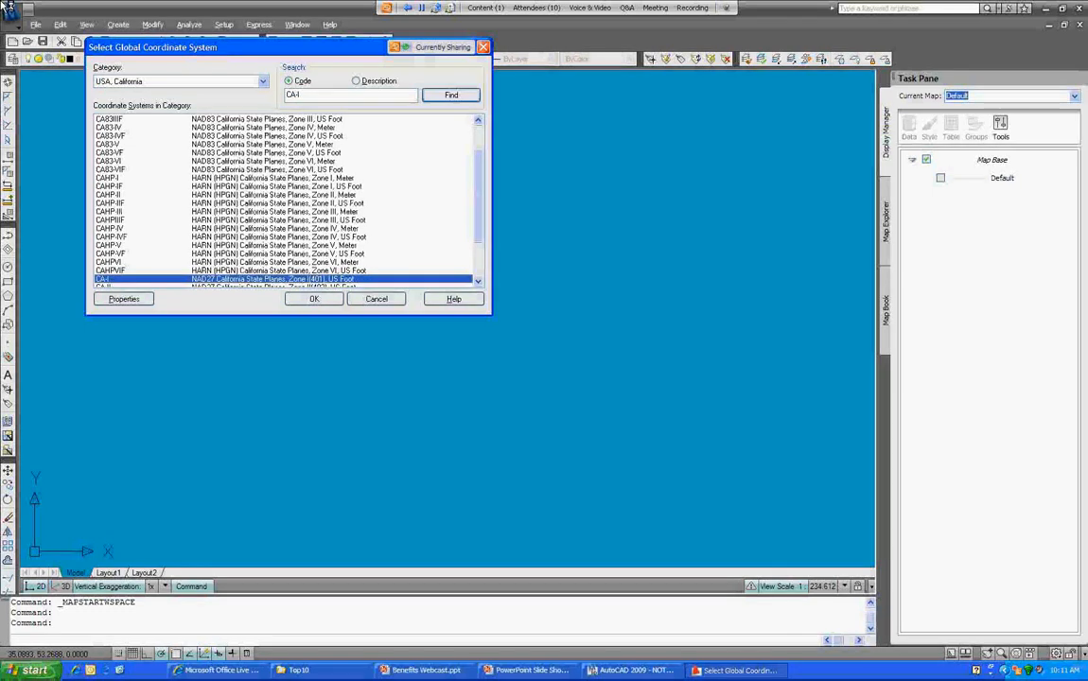
key("Return")
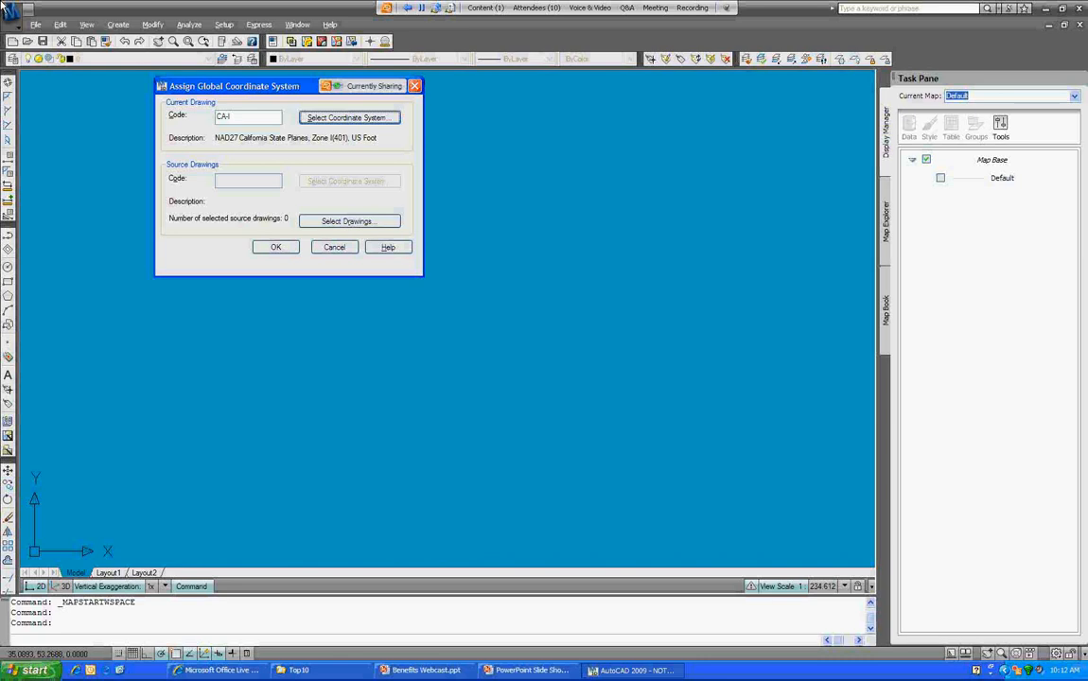
left_click(276, 247)
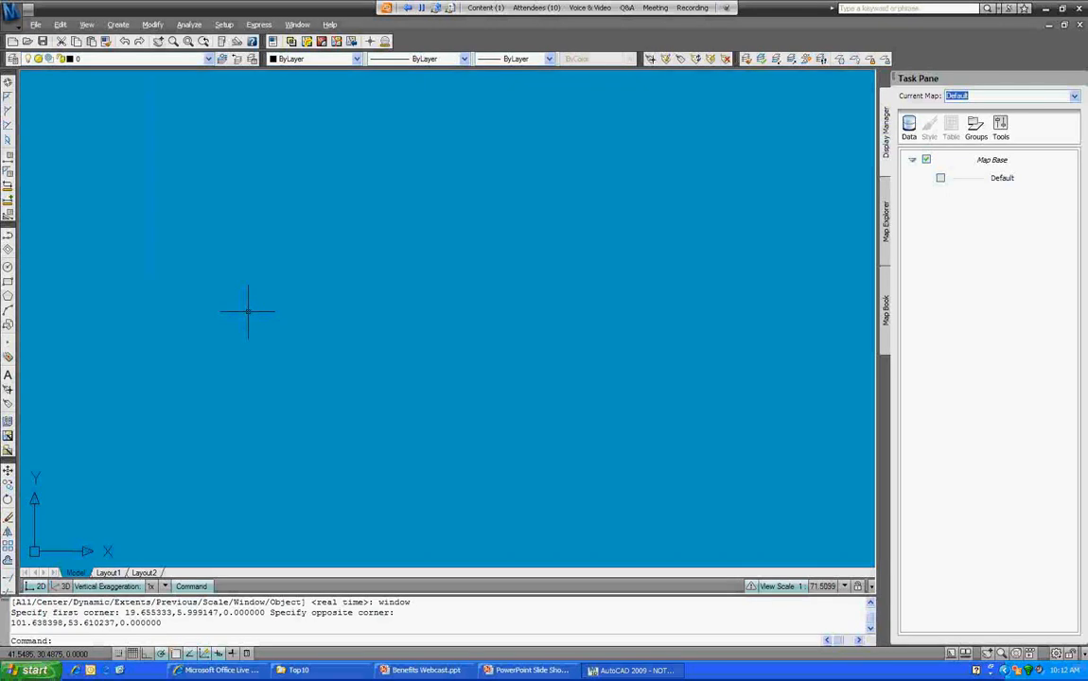
Step: Choose Connect to Data from the Display Manager's Data menu
left_click(910, 126)
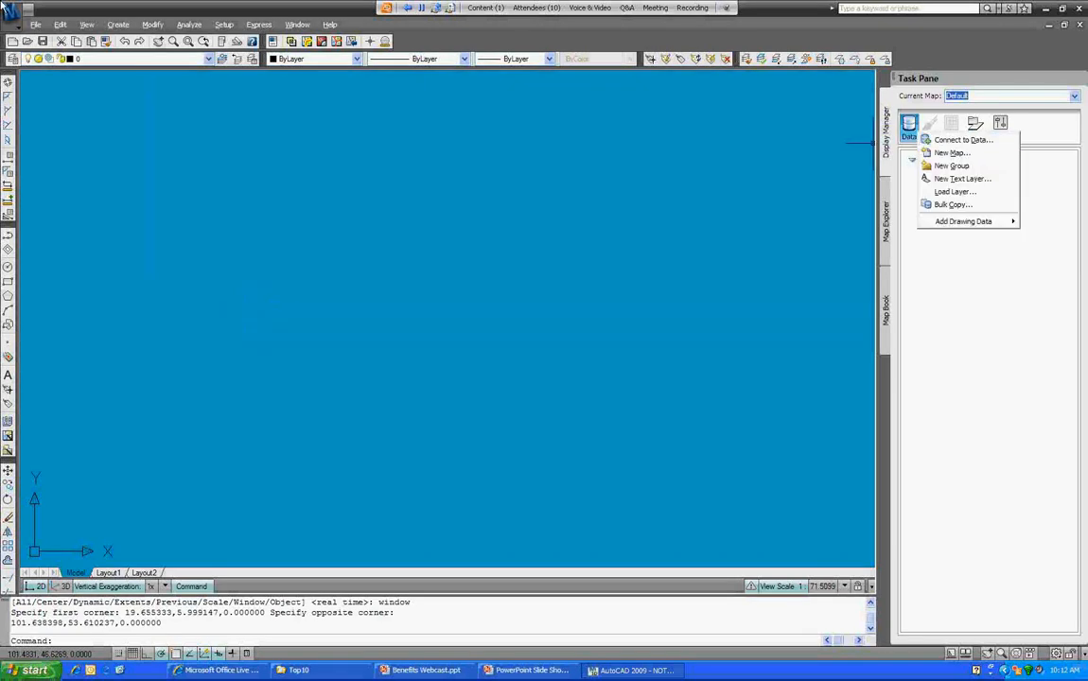
left_click(963, 139)
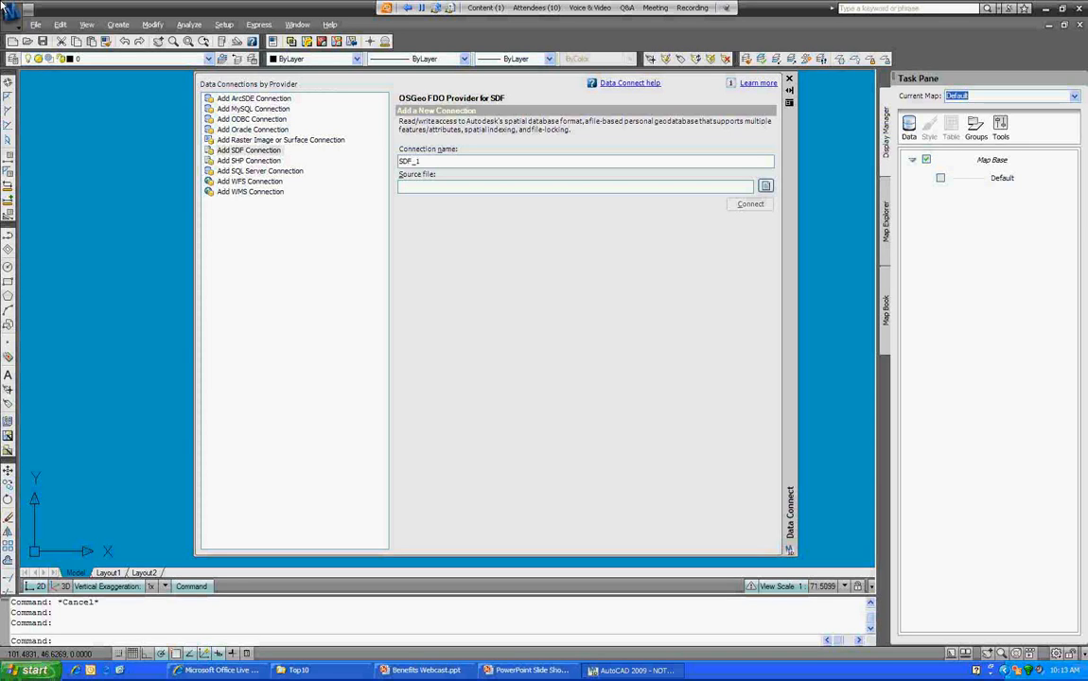
Step: Create raster connection DEM sourcing Map 3D Projects\Top10\Data\Raster\REDDING.DEM and connect
left_click(281, 140)
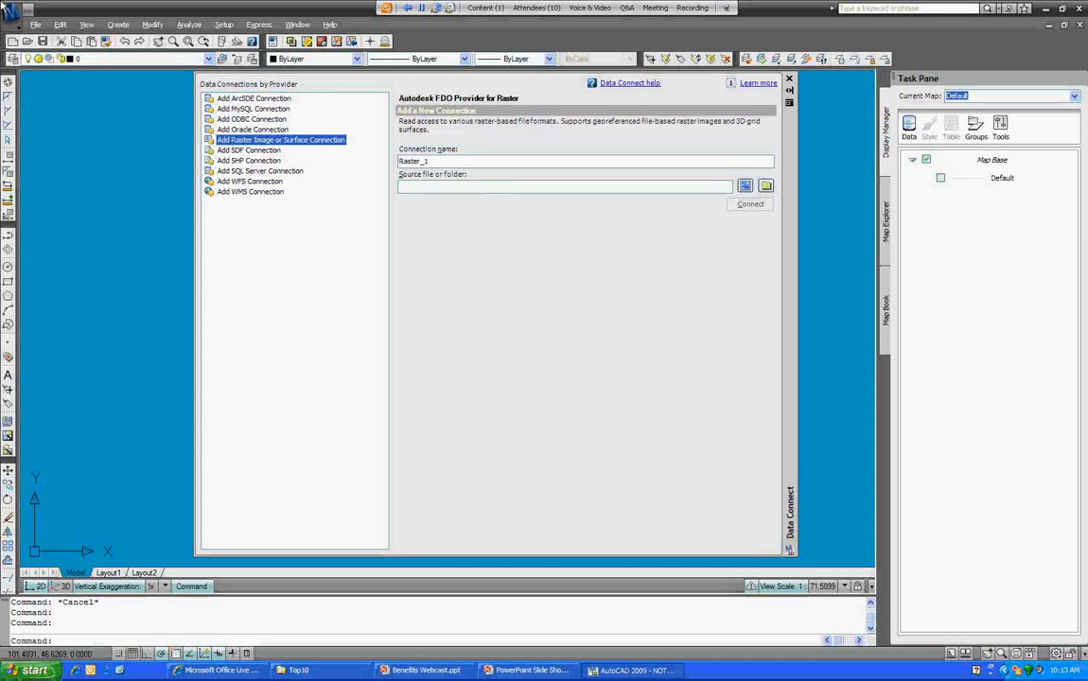
left_click_drag(432, 162, 398, 162)
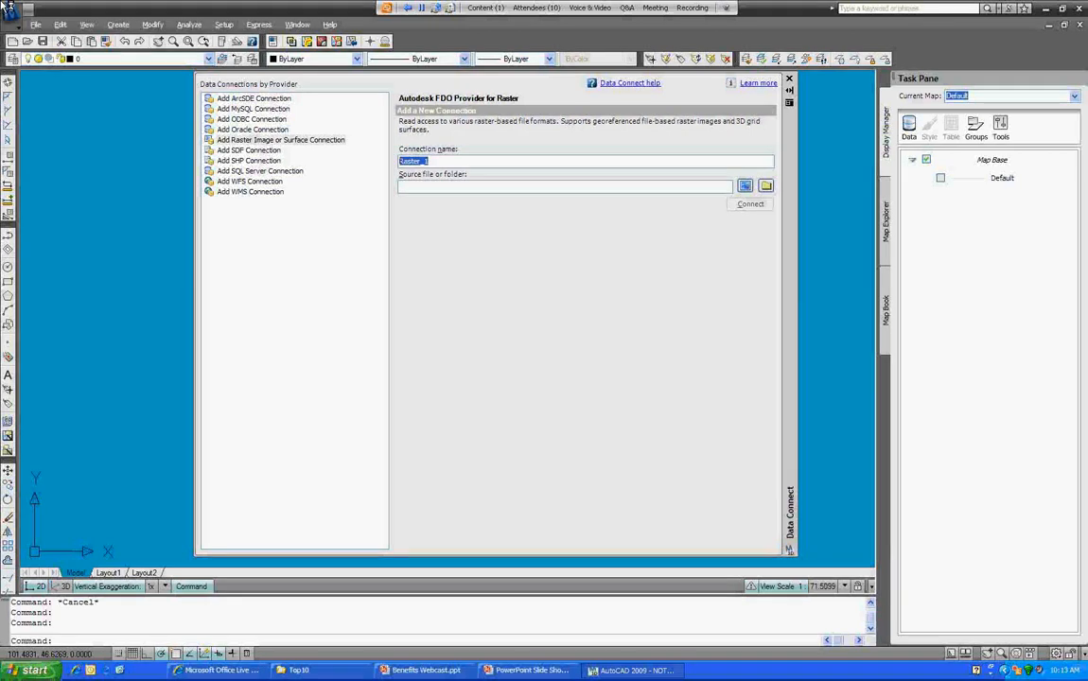
type("DEM")
left_click(746, 186)
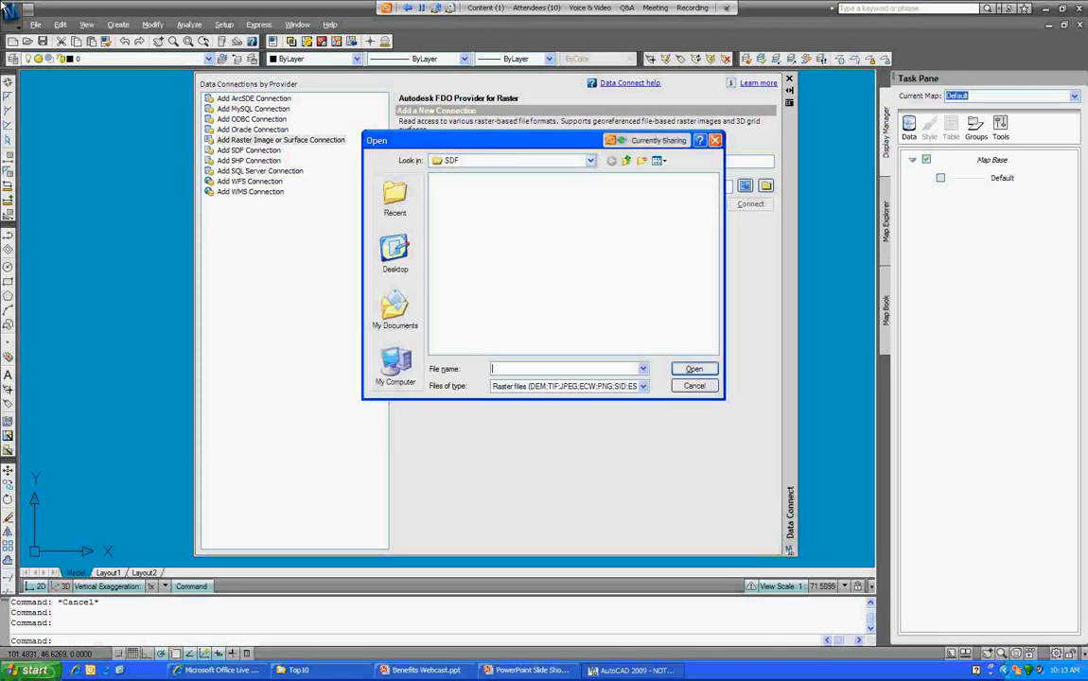
left_click(591, 161)
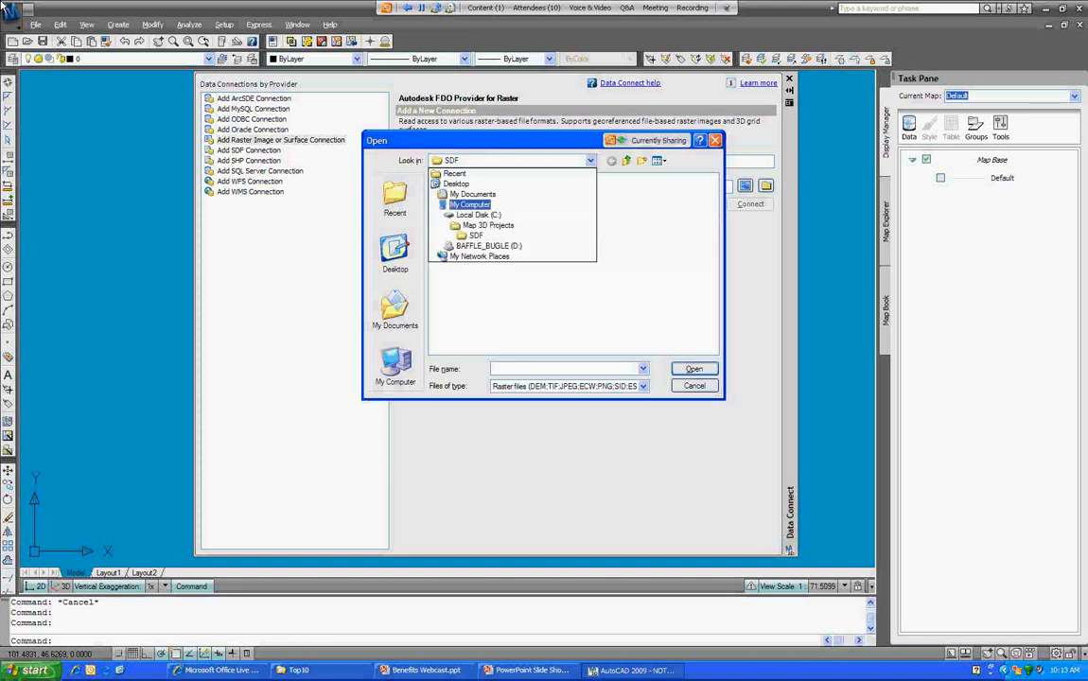
left_click(489, 225)
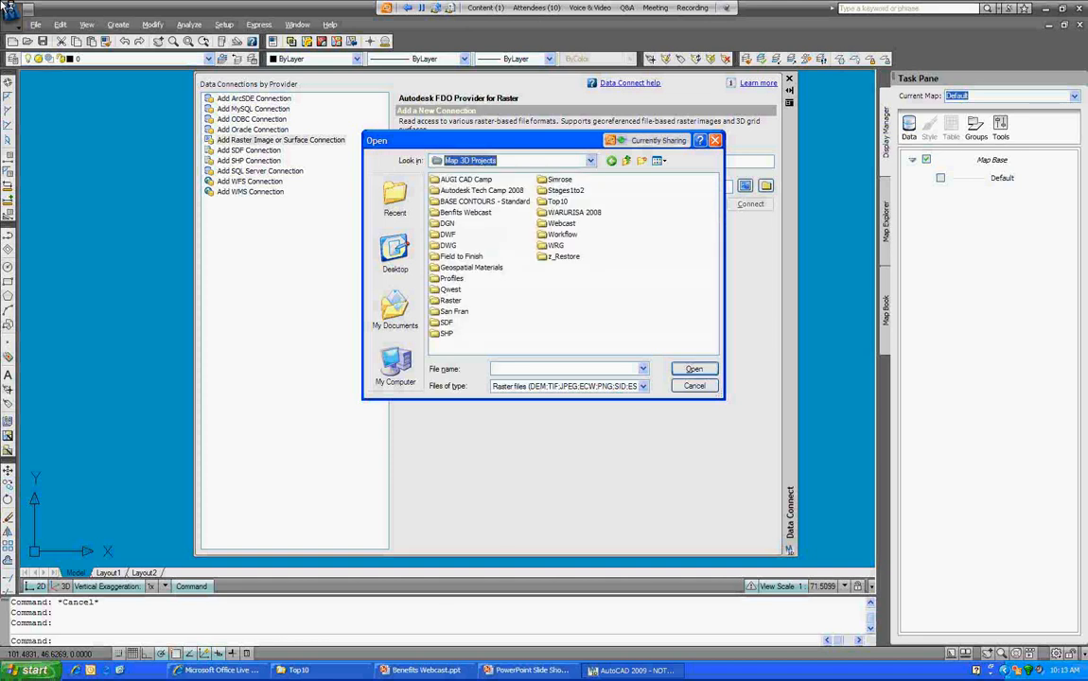
double_click(557, 202)
double_click(447, 180)
double_click(451, 180)
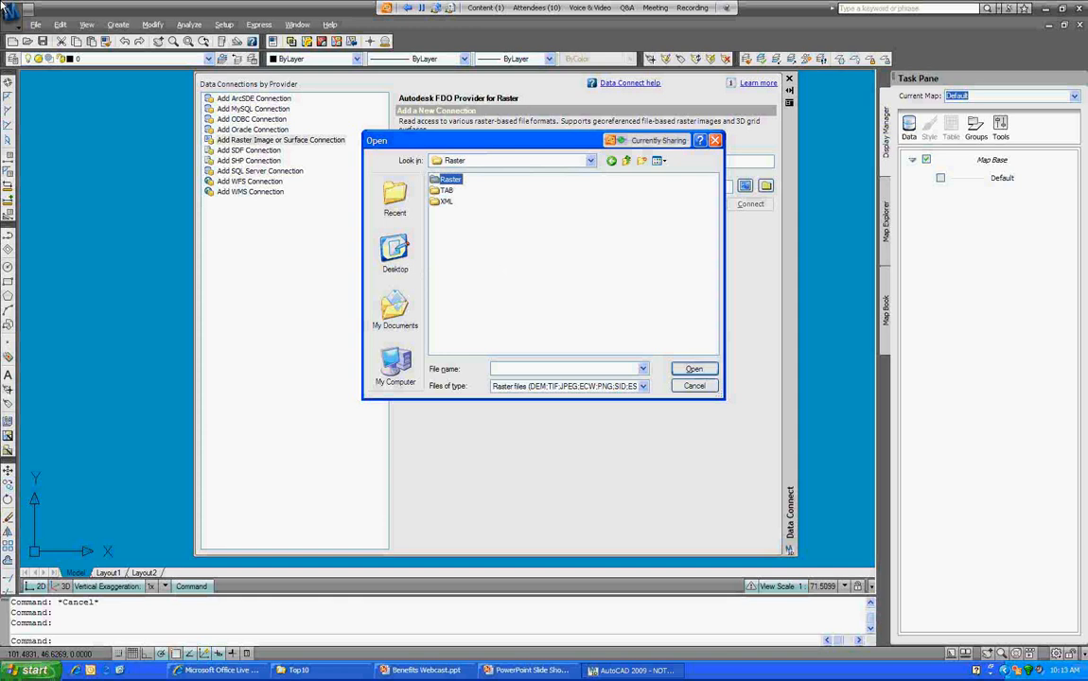
left_click(463, 225)
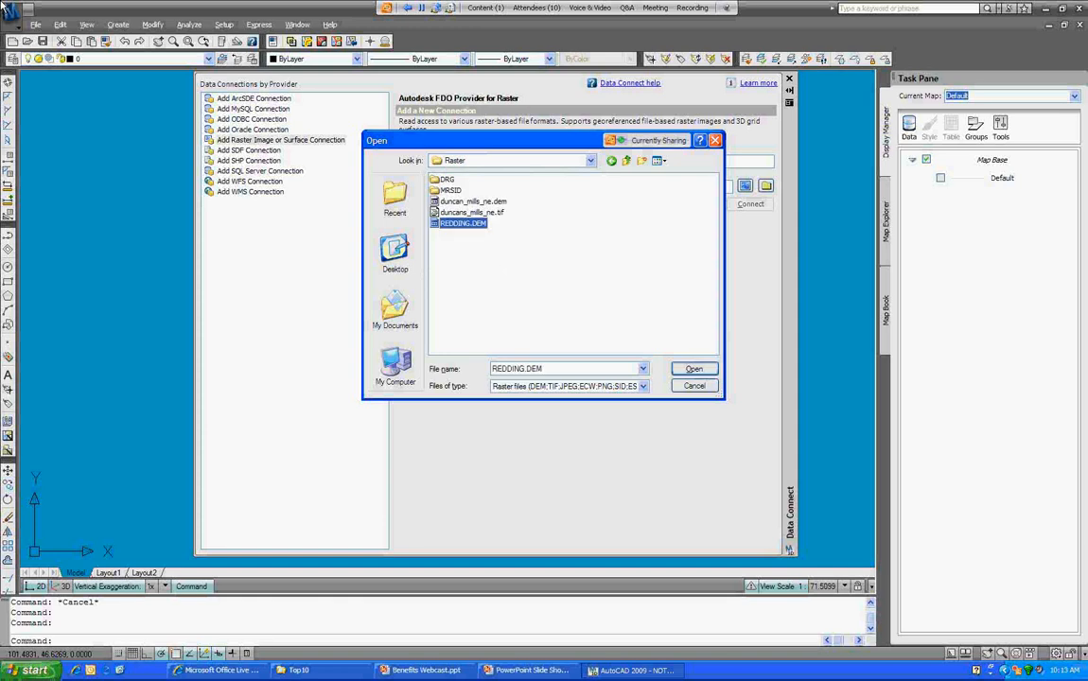
left_click(695, 369)
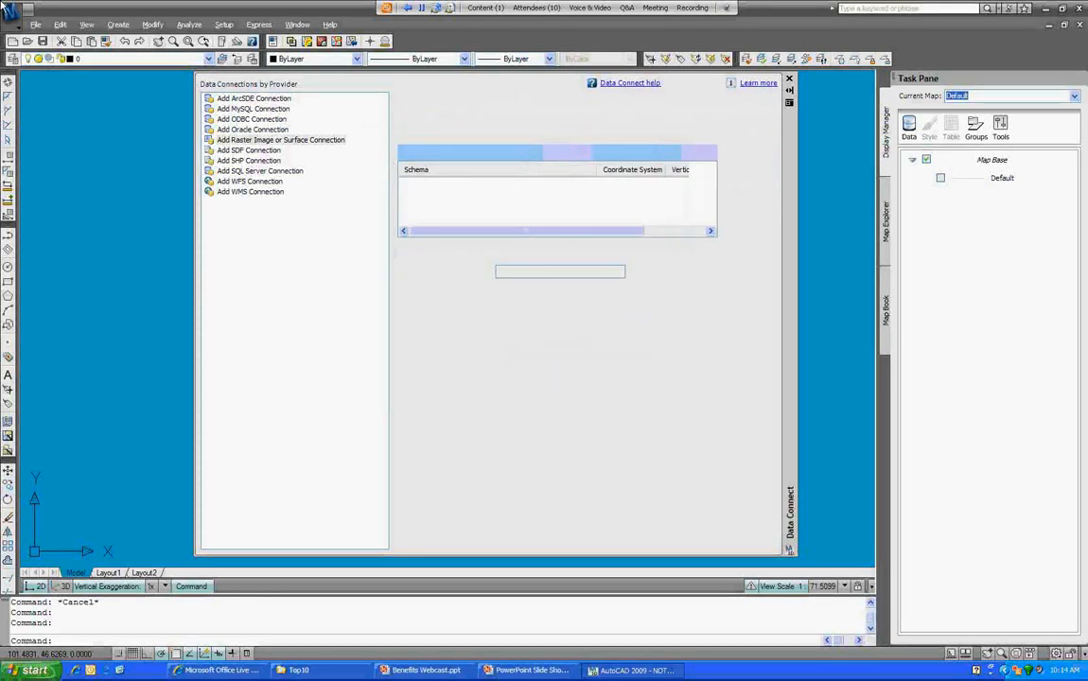
Step: Check the REDDING.DEM schema row and add it to the map
left_click(407, 203)
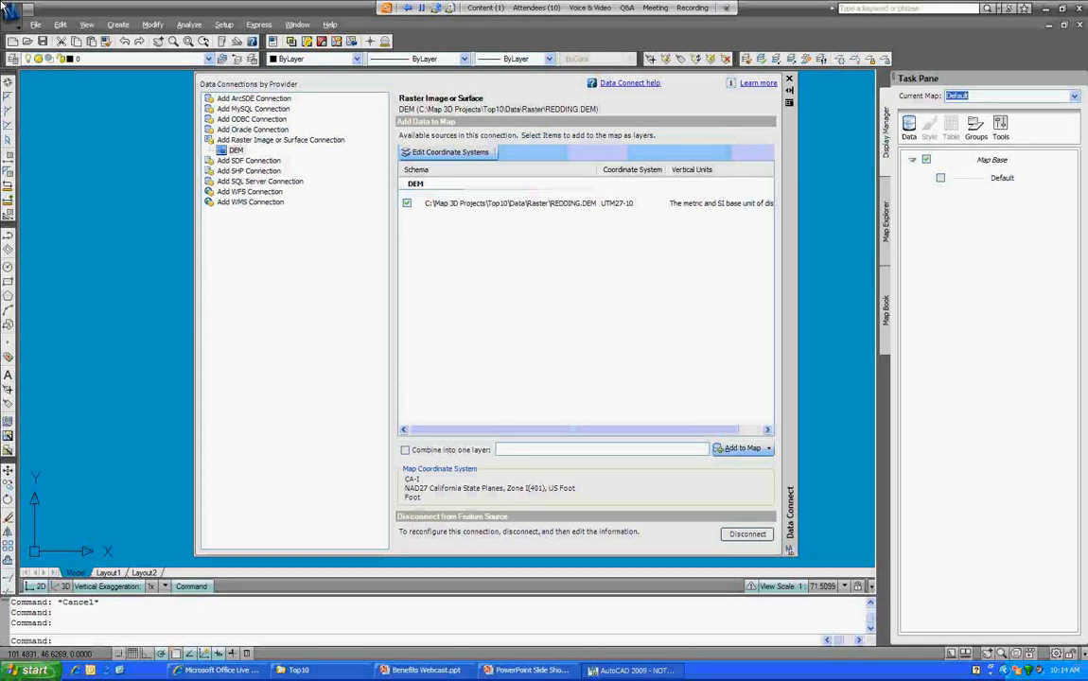
left_click(743, 449)
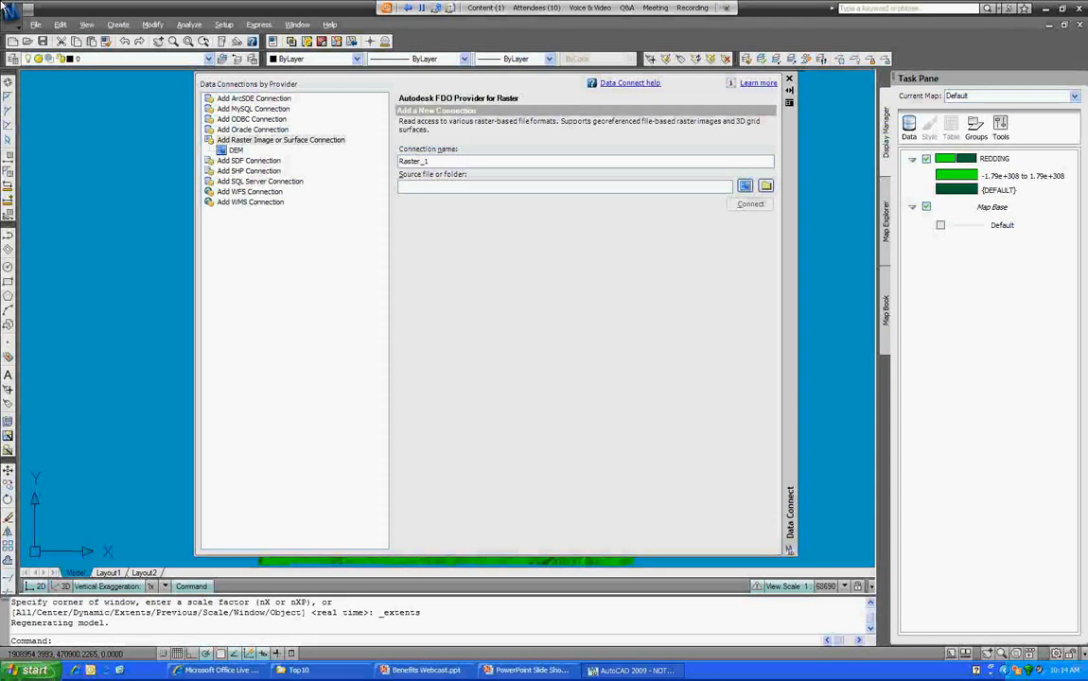
Step: Close Data Connect to reveal the green REDDING terrain raster in the drawing
left_click(790, 79)
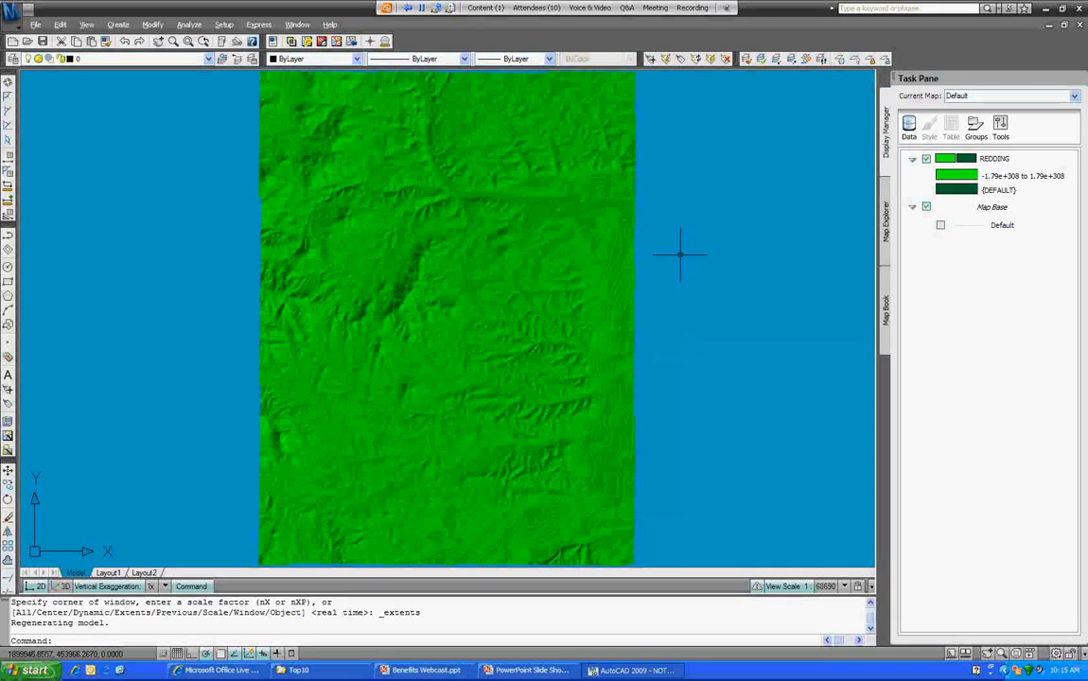
left_click(908, 126)
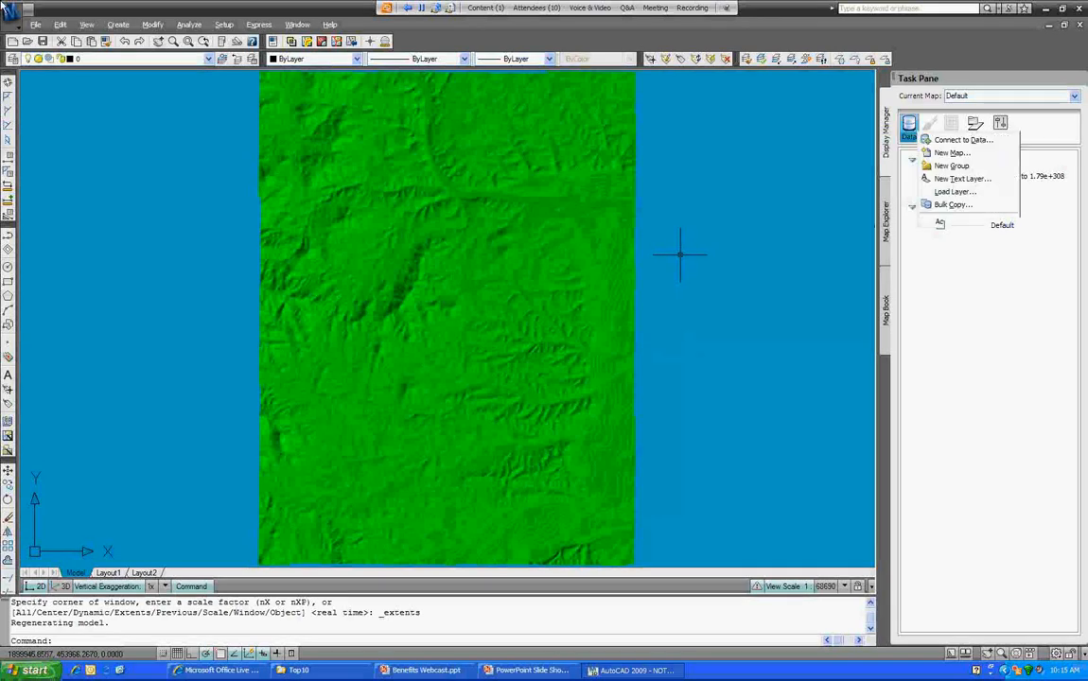
Step: Connect a raster connection named MRSID to the Top10 MRSID folder of eight SID images
left_click(937, 139)
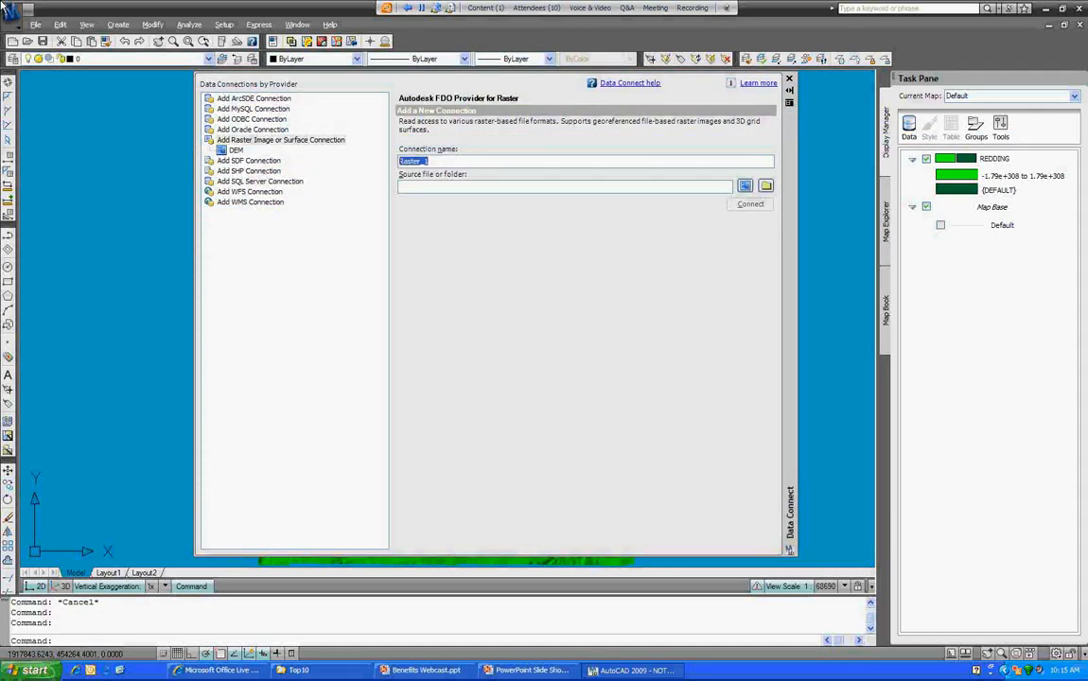
type("MRSID")
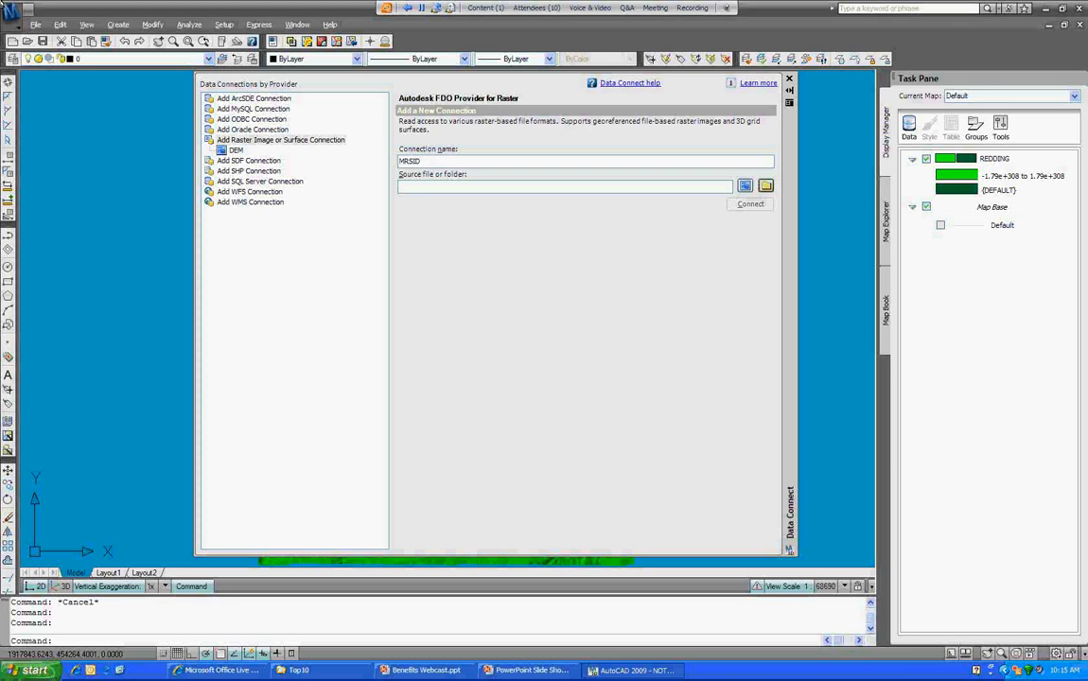
left_click(767, 186)
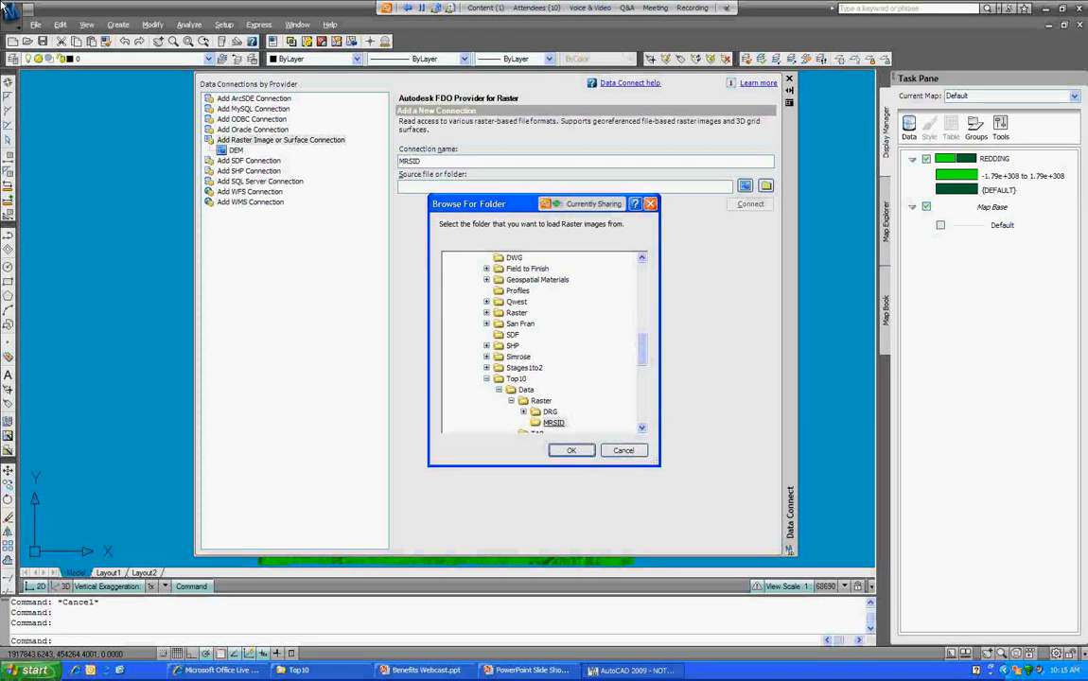
left_click(572, 451)
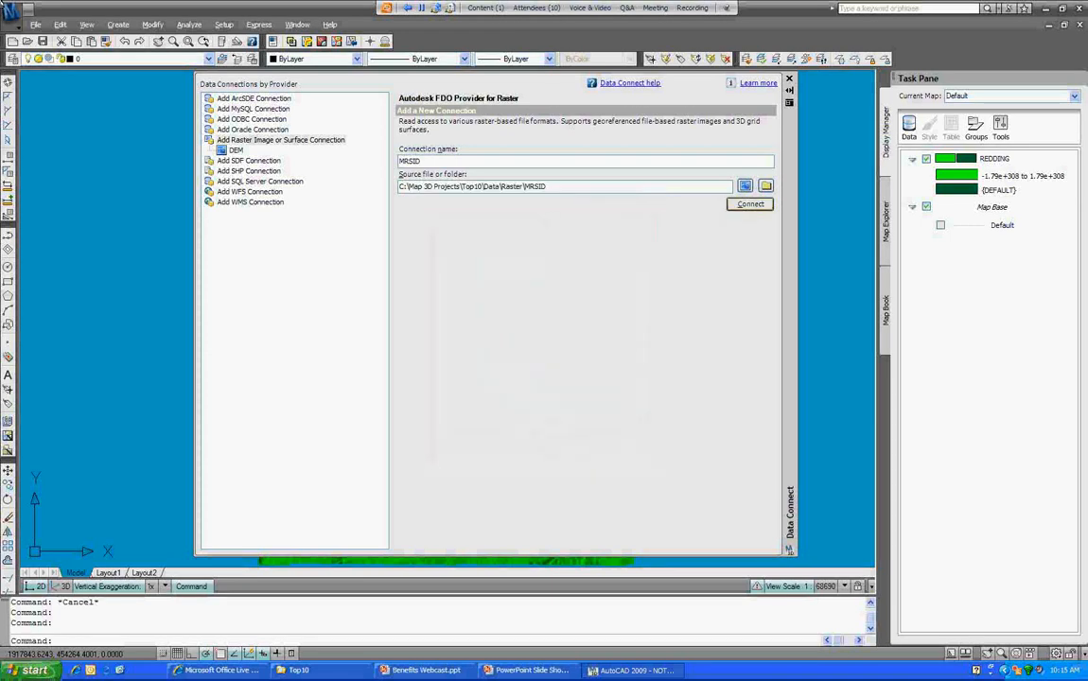
key("Return")
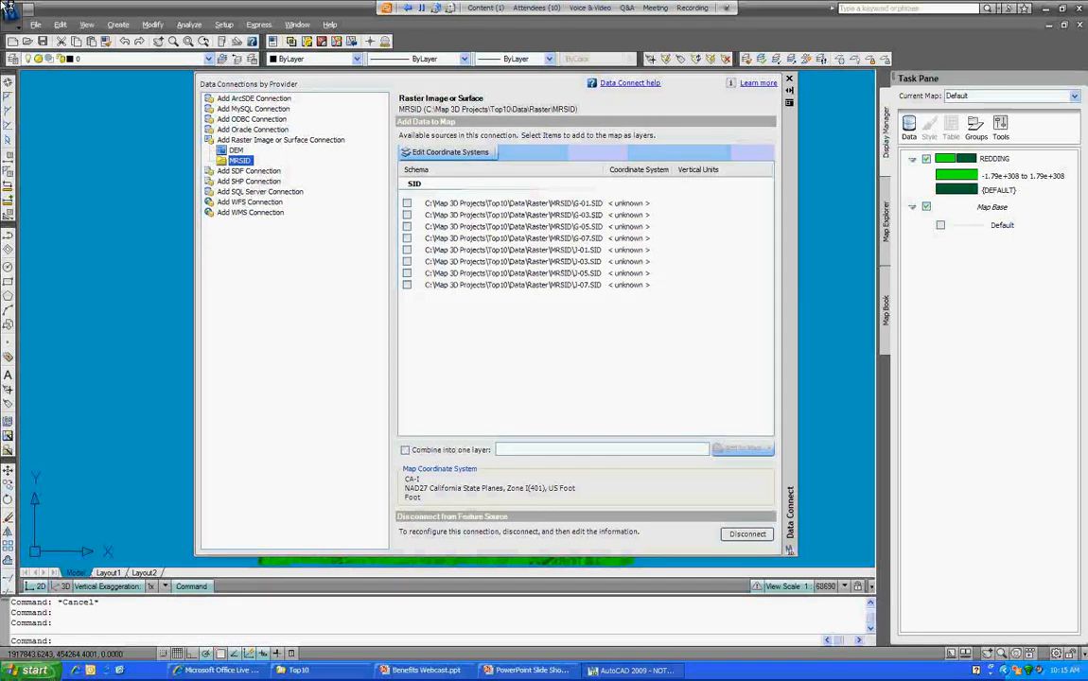
Step: Override the SID images' Default spatial context with the CA-I coordinate system
left_click(461, 152)
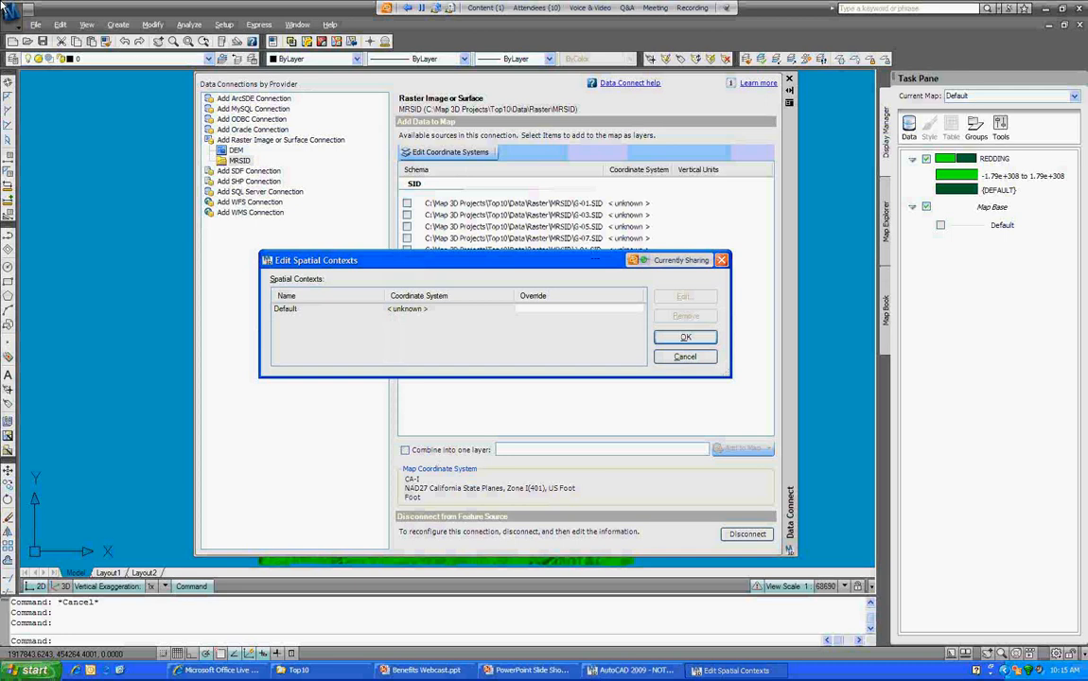
left_click(407, 309)
left_click(685, 297)
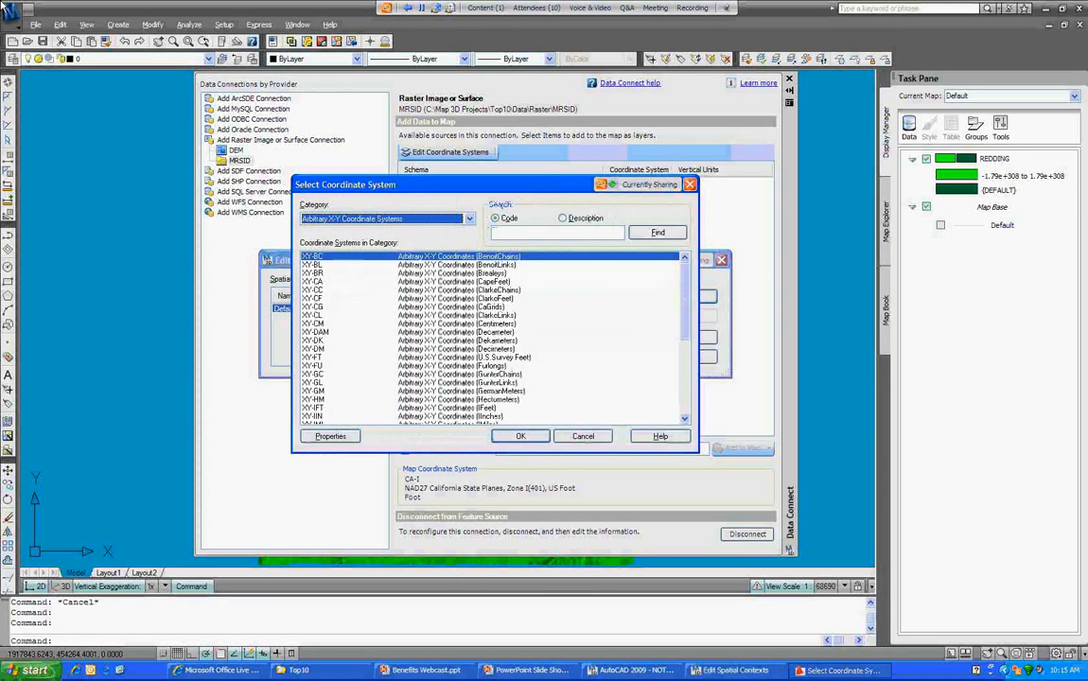
left_click(496, 232)
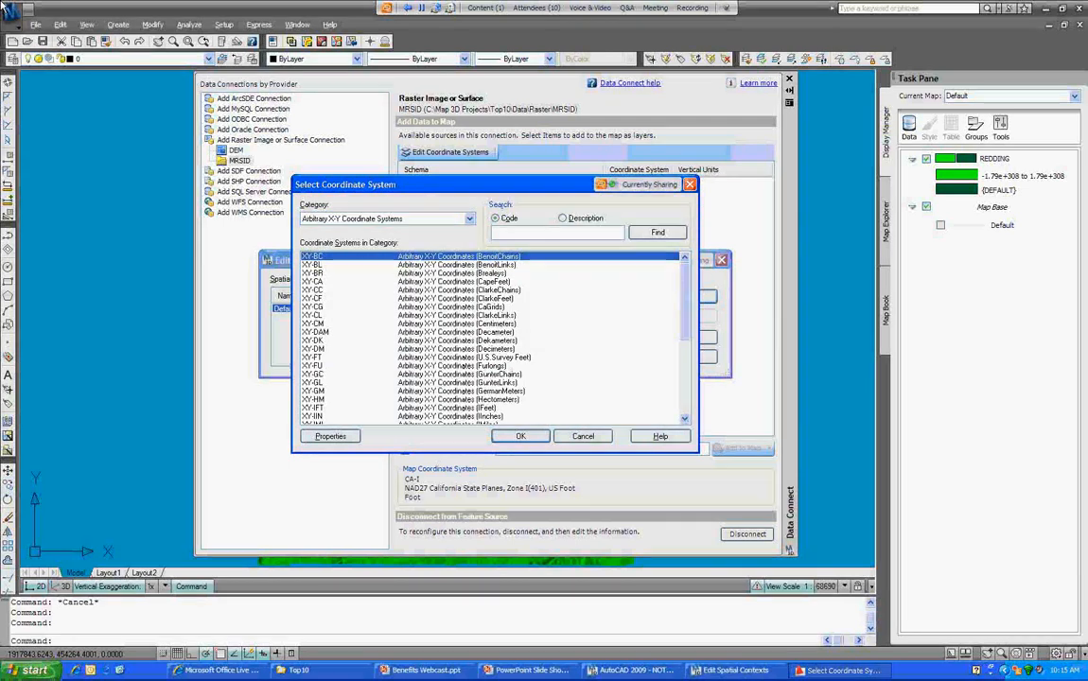
type("CA-I")
key("Return")
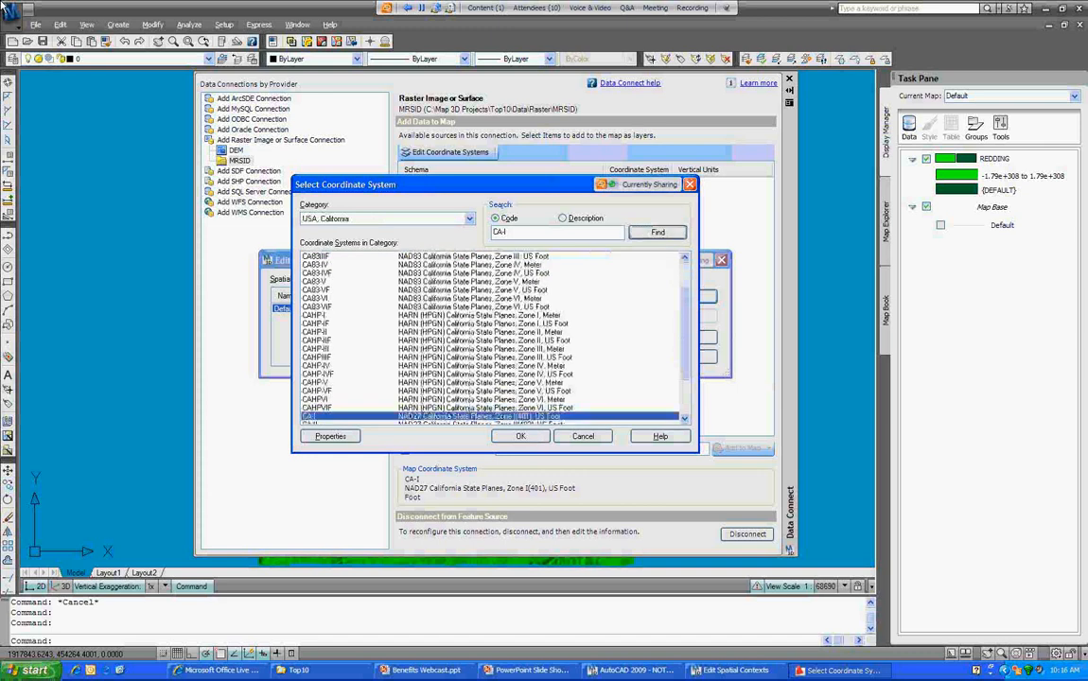
left_click(521, 436)
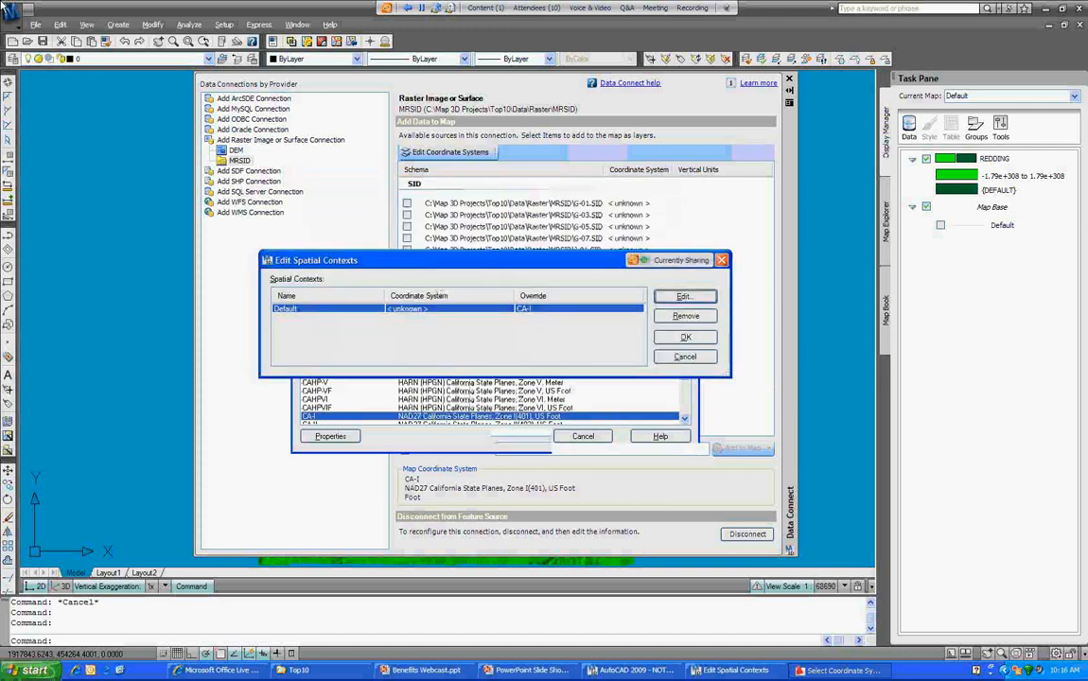
left_click(685, 337)
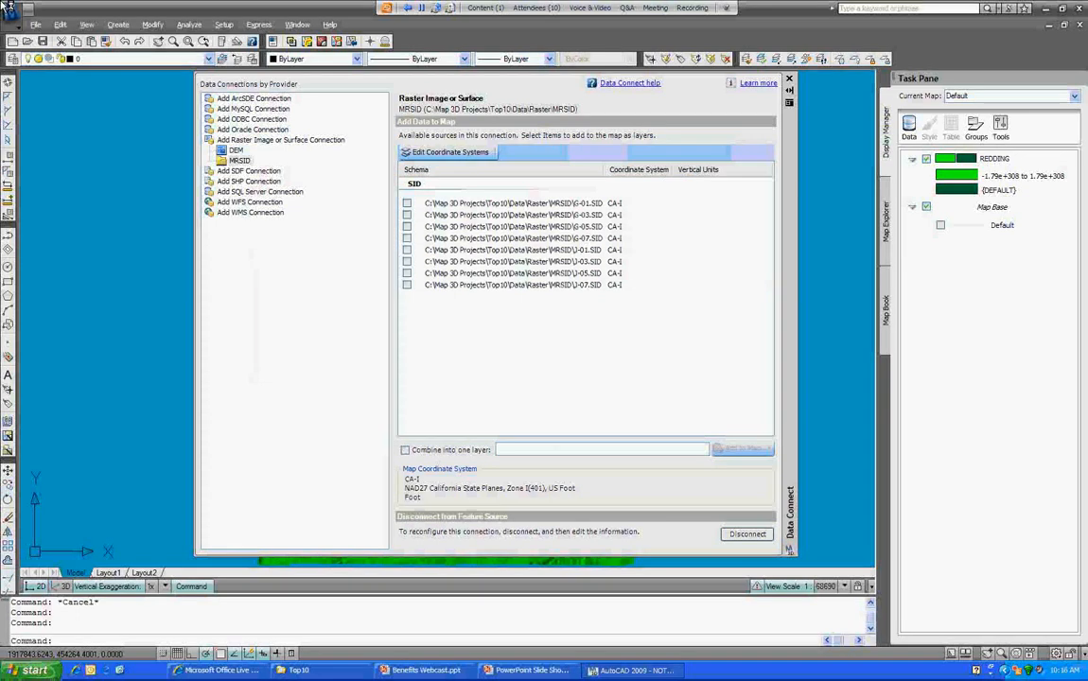
Step: Check the SID files and add them to the map as one combined layer named SID
left_click(407, 204)
left_click(407, 215)
left_click(407, 228)
left_click(407, 239)
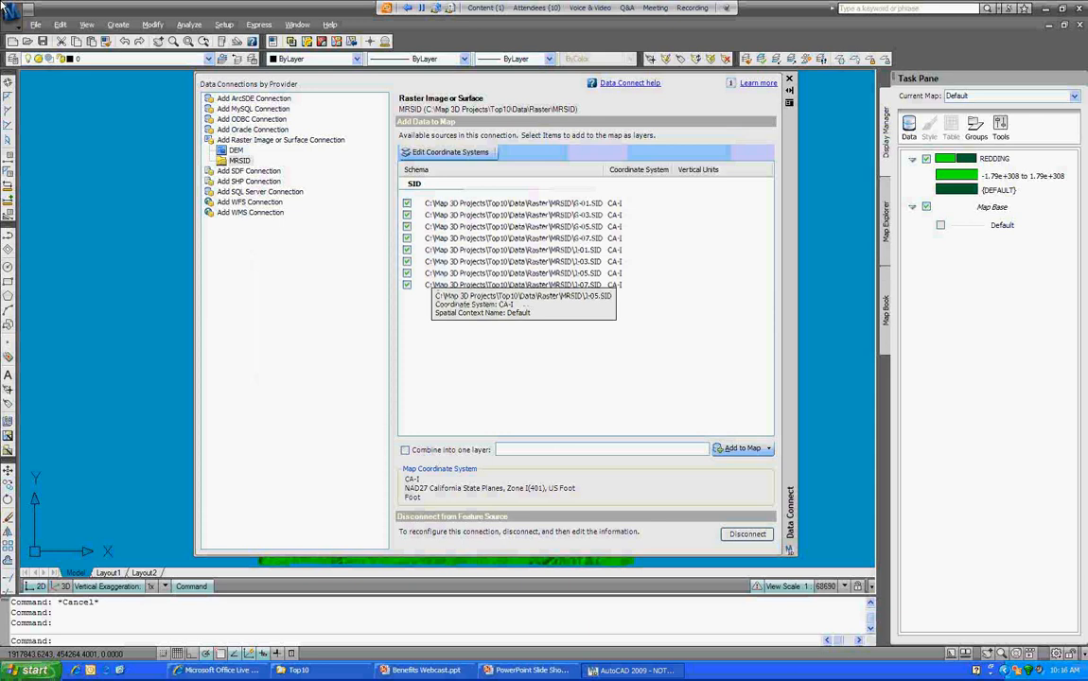
left_click(405, 451)
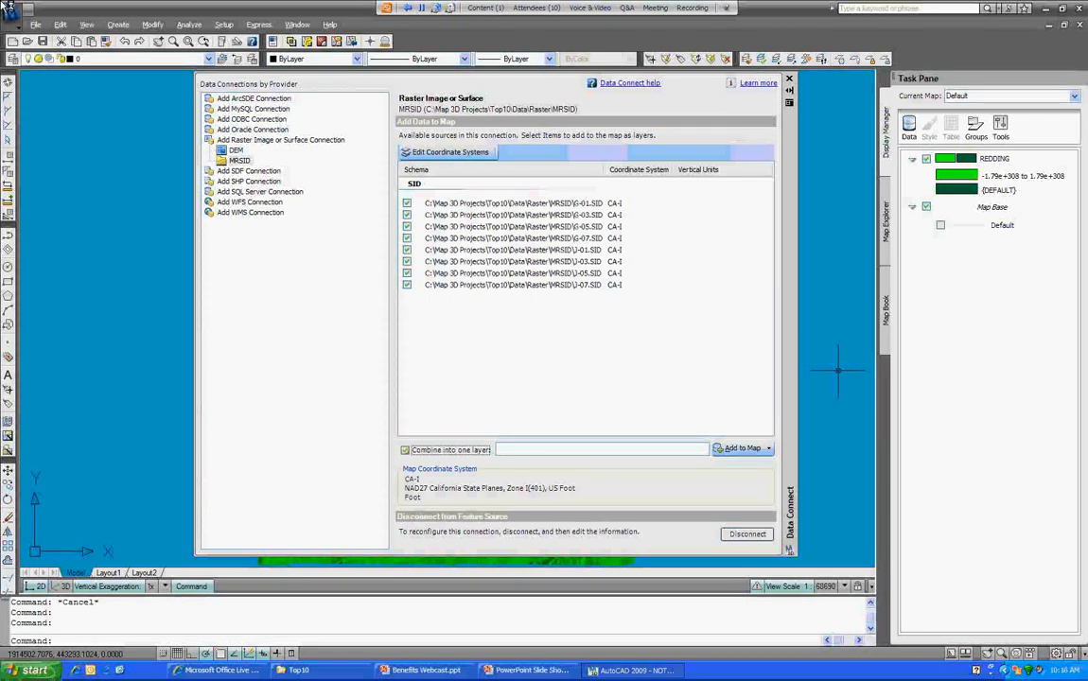
double_click(506, 450)
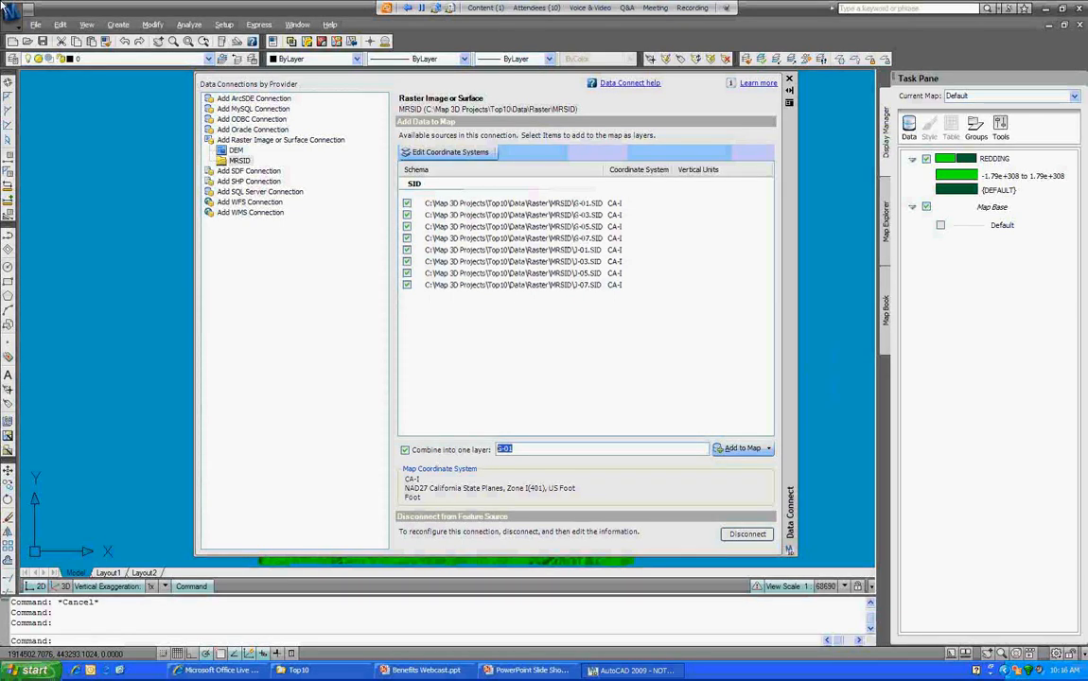
type("SID")
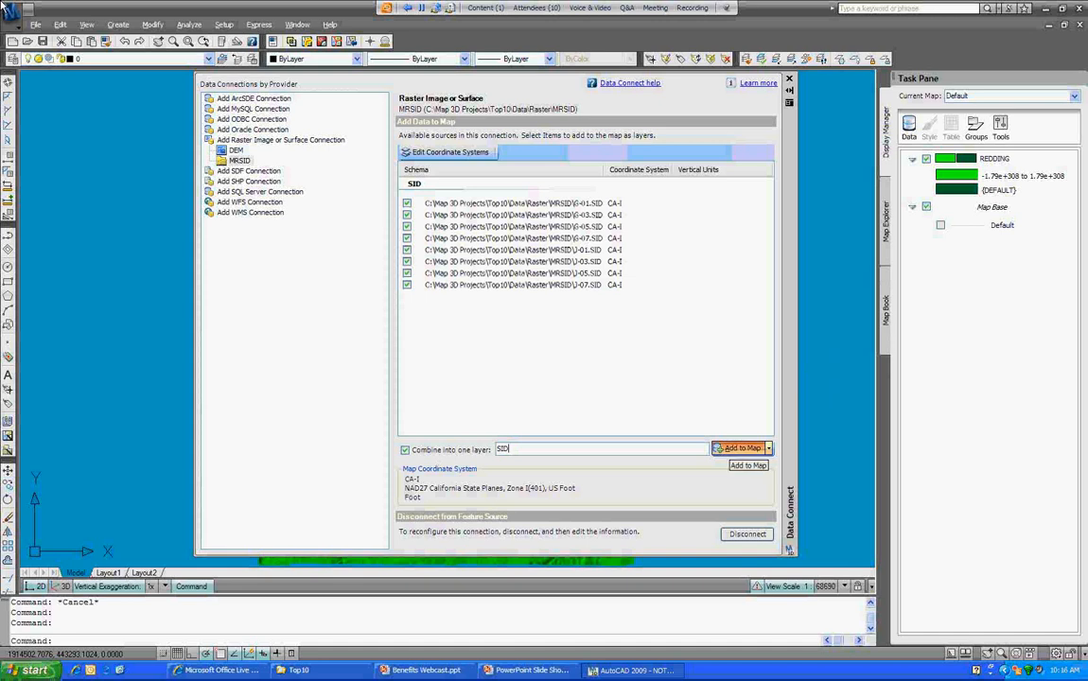
left_click(742, 447)
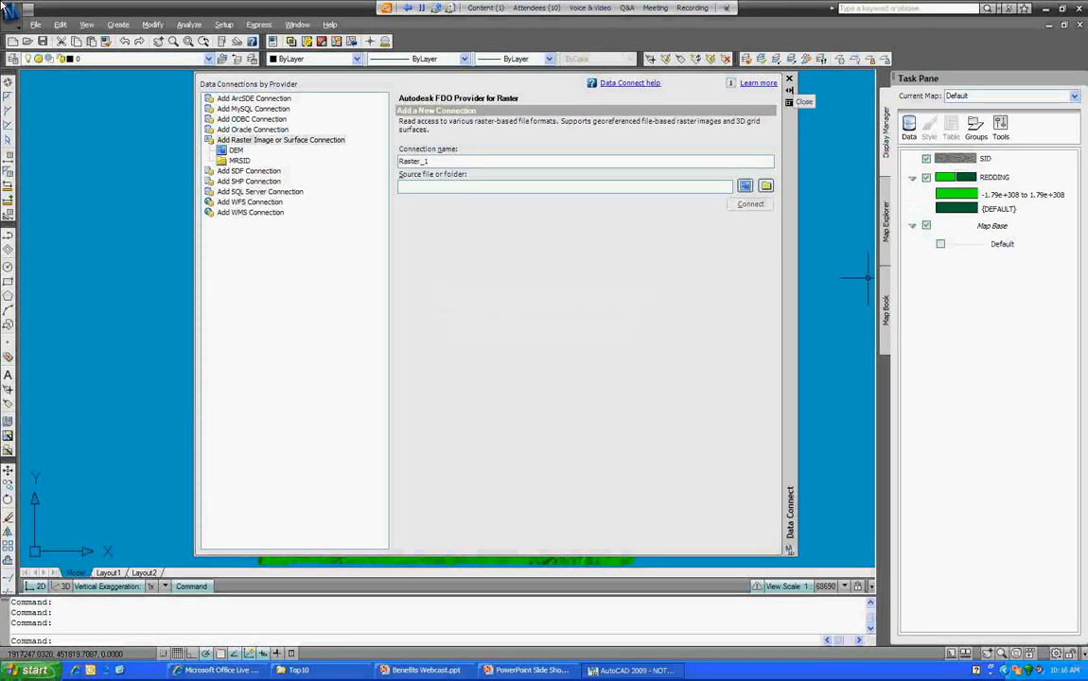
Step: Close Data Connect to inspect the SID imagery over the terrain, then begin a new data connection
left_click(789, 79)
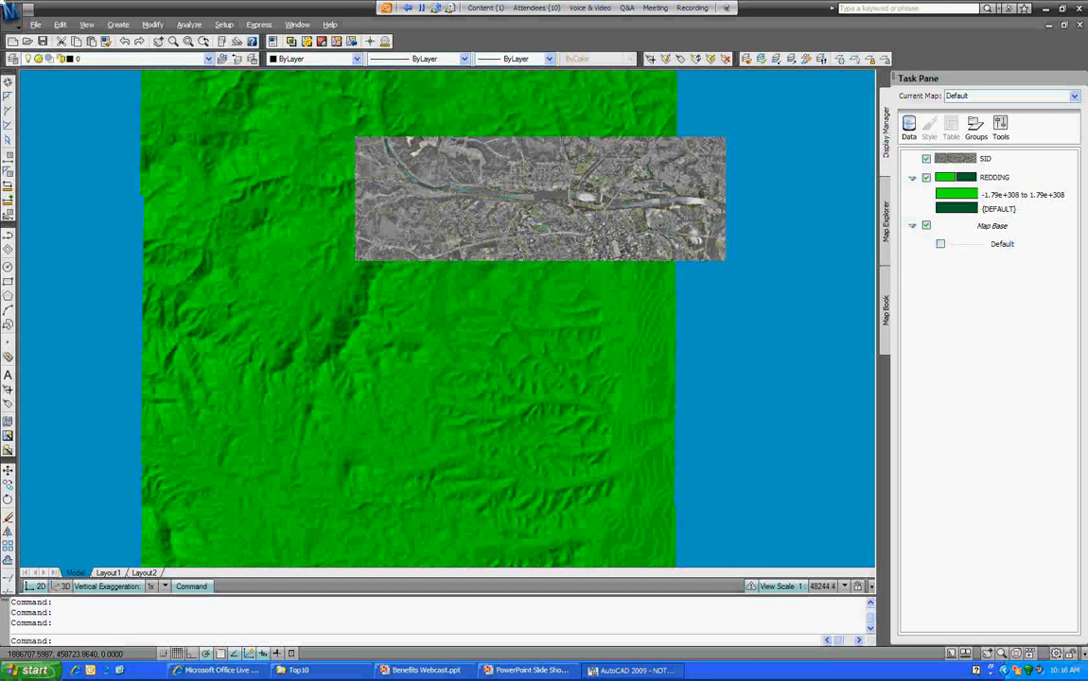
left_click(908, 129)
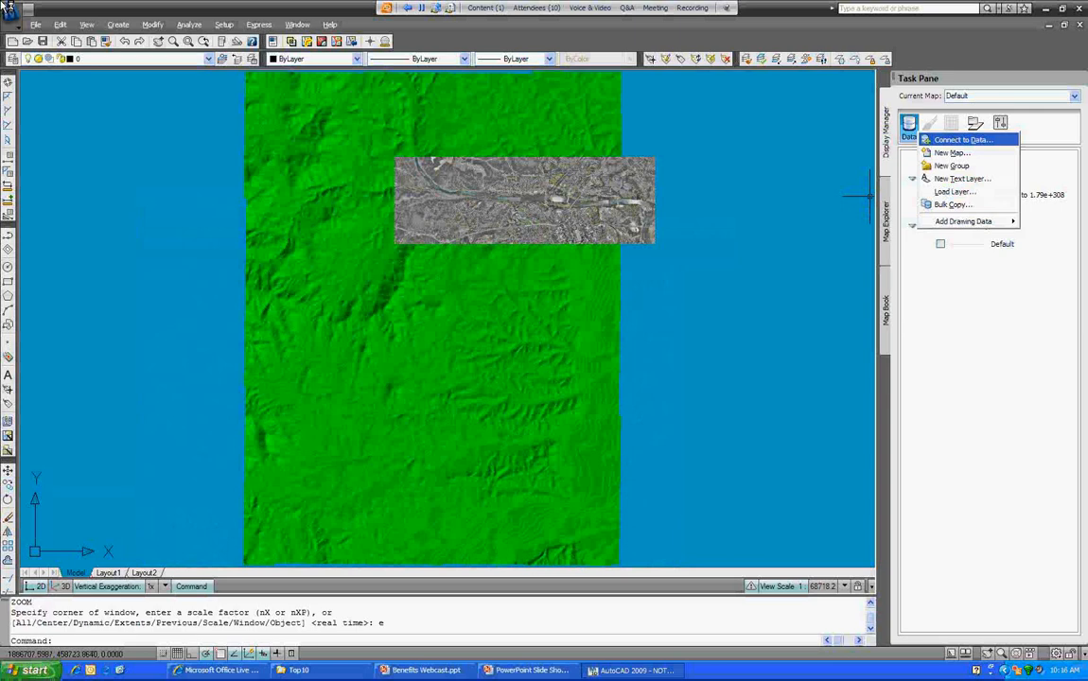
key("Escape")
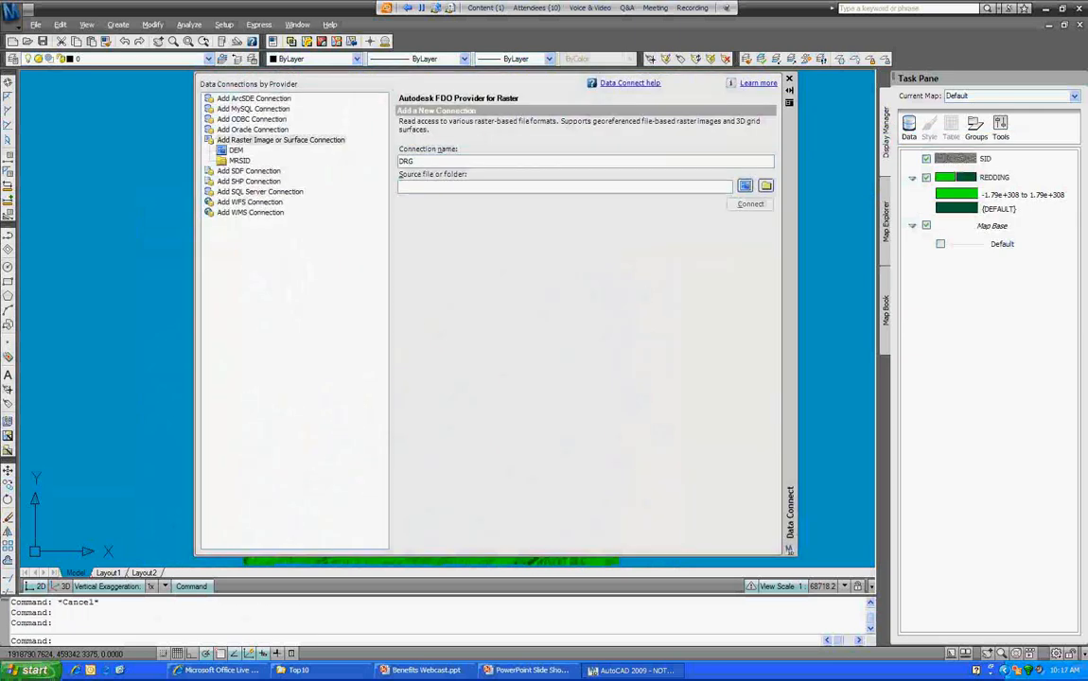
Step: Connect DRG to p40122e4.tif in DRG\trimmed, check it, and open its spatial contexts
left_click(745, 185)
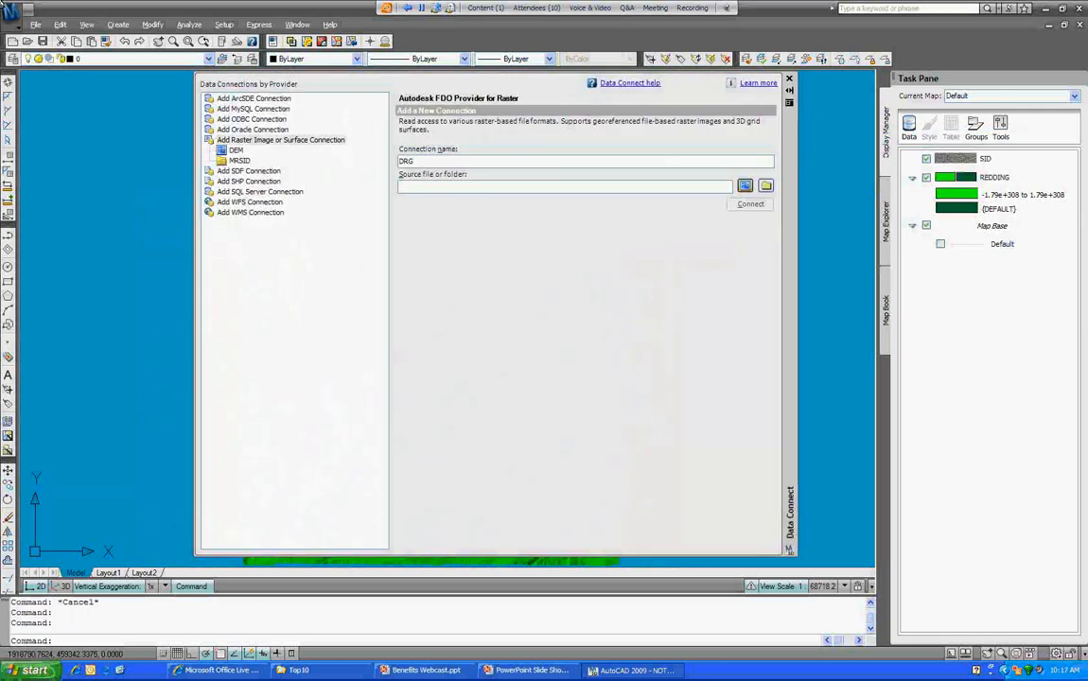
double_click(447, 180)
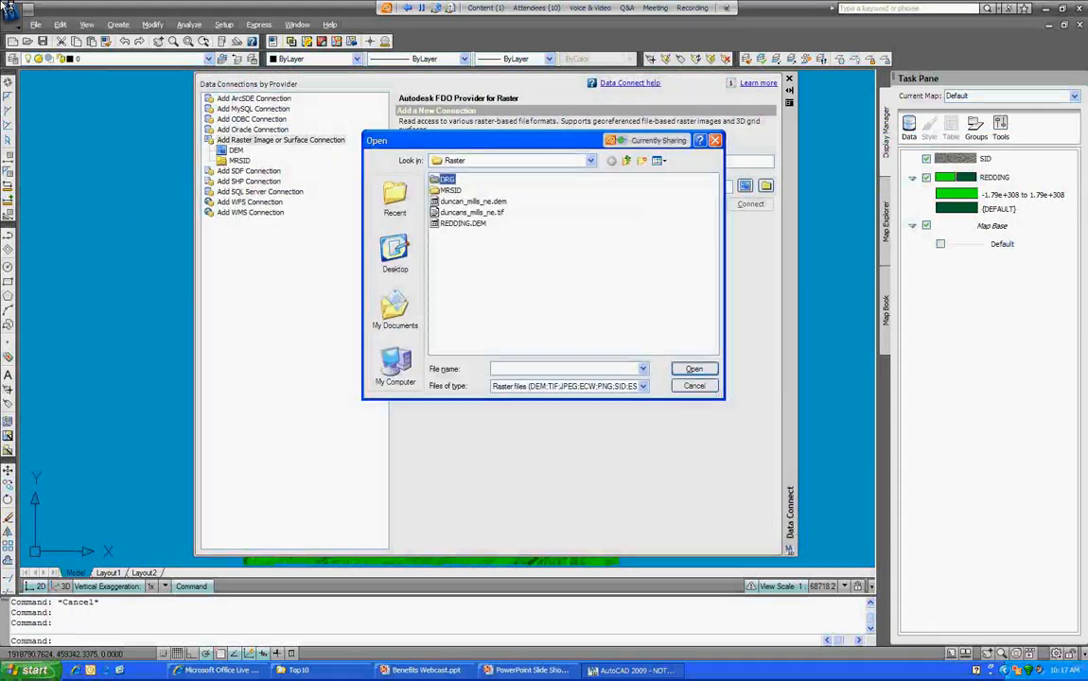
left_click(453, 180)
double_click(453, 179)
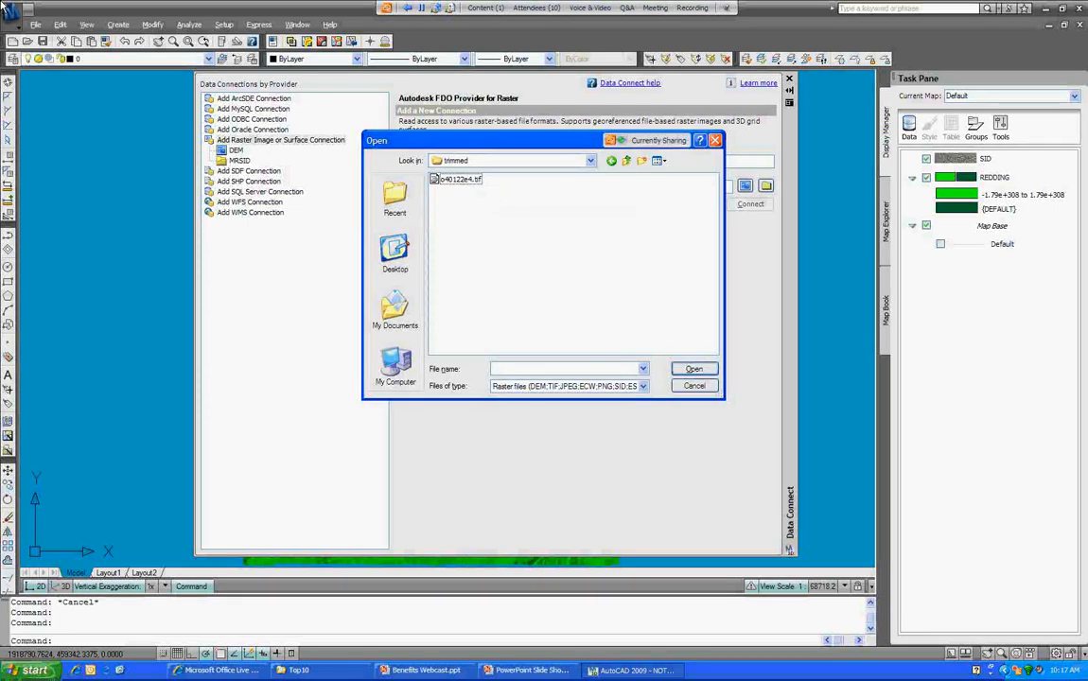
double_click(460, 180)
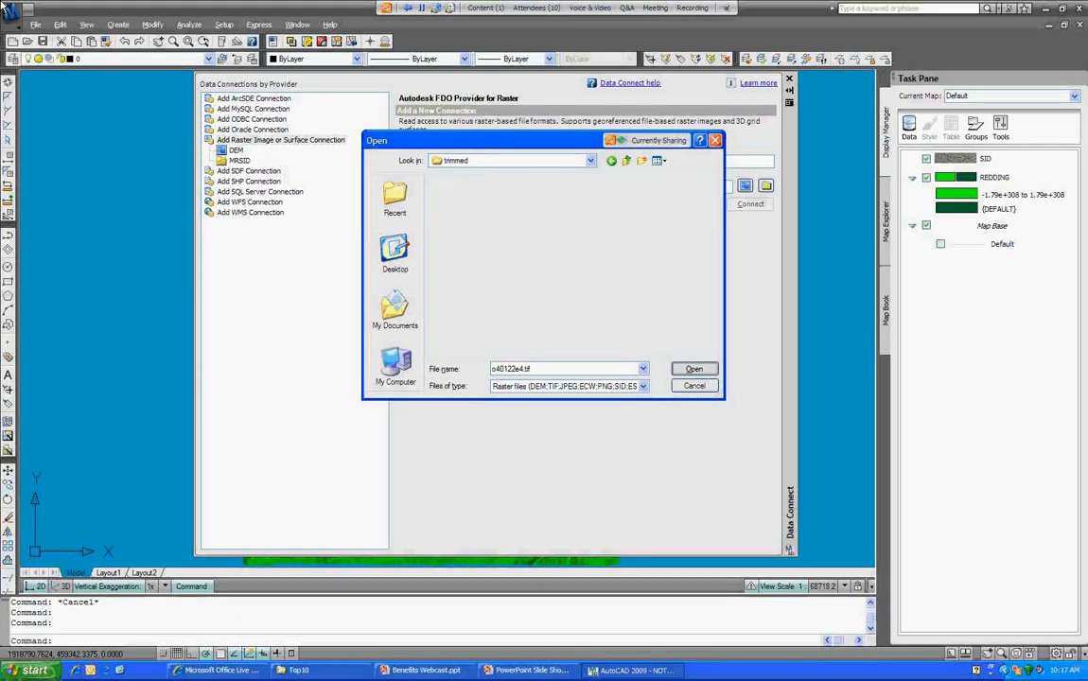
left_click(750, 205)
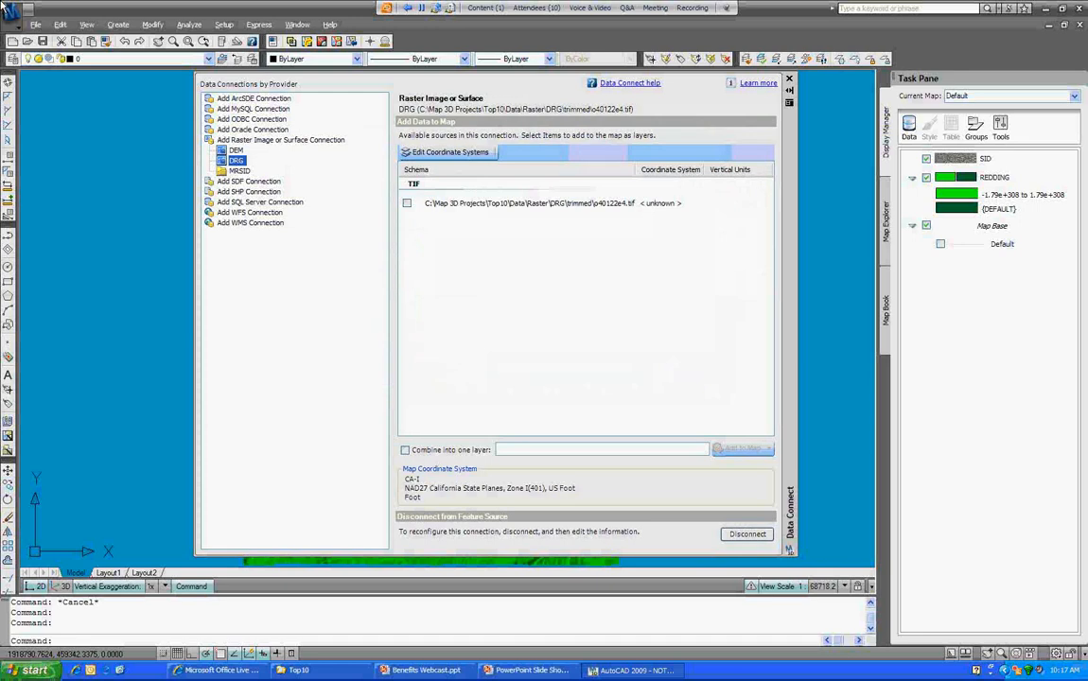
left_click(407, 203)
left_click(448, 152)
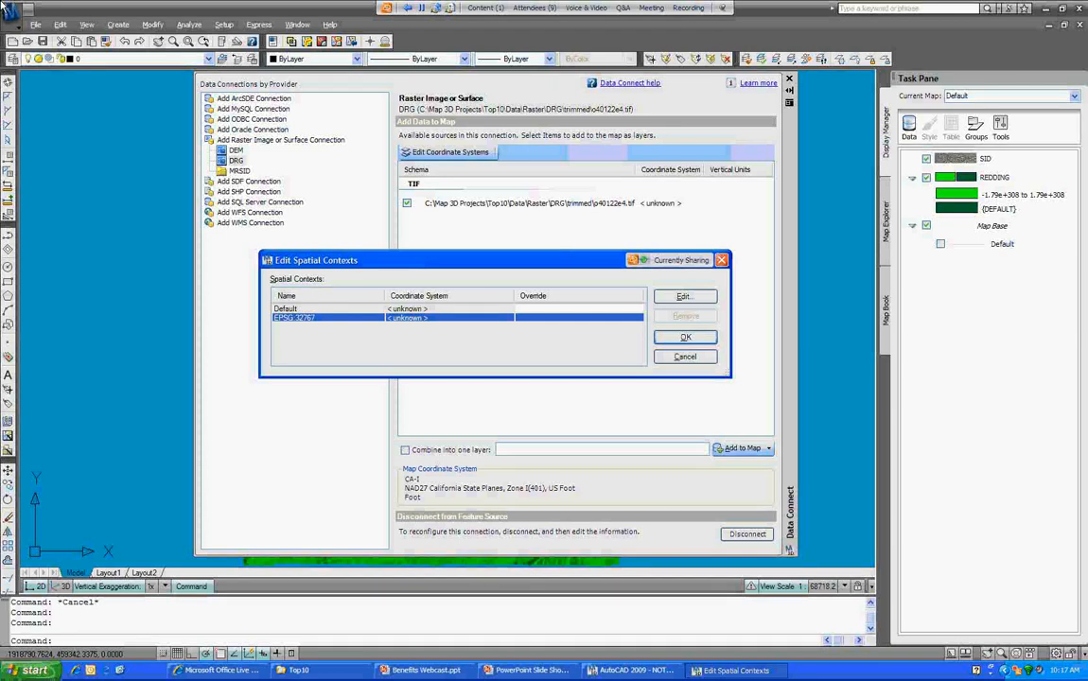
Step: Assign the TIF's context the CA-Teale system from the USA, California category
left_click(685, 296)
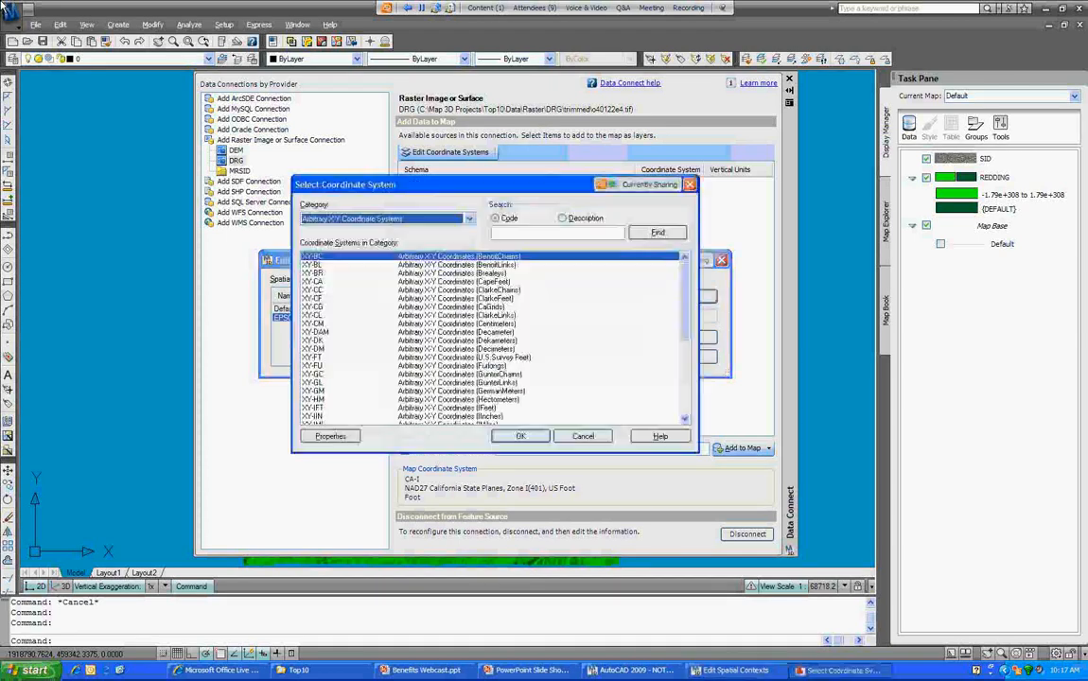
left_click(469, 218)
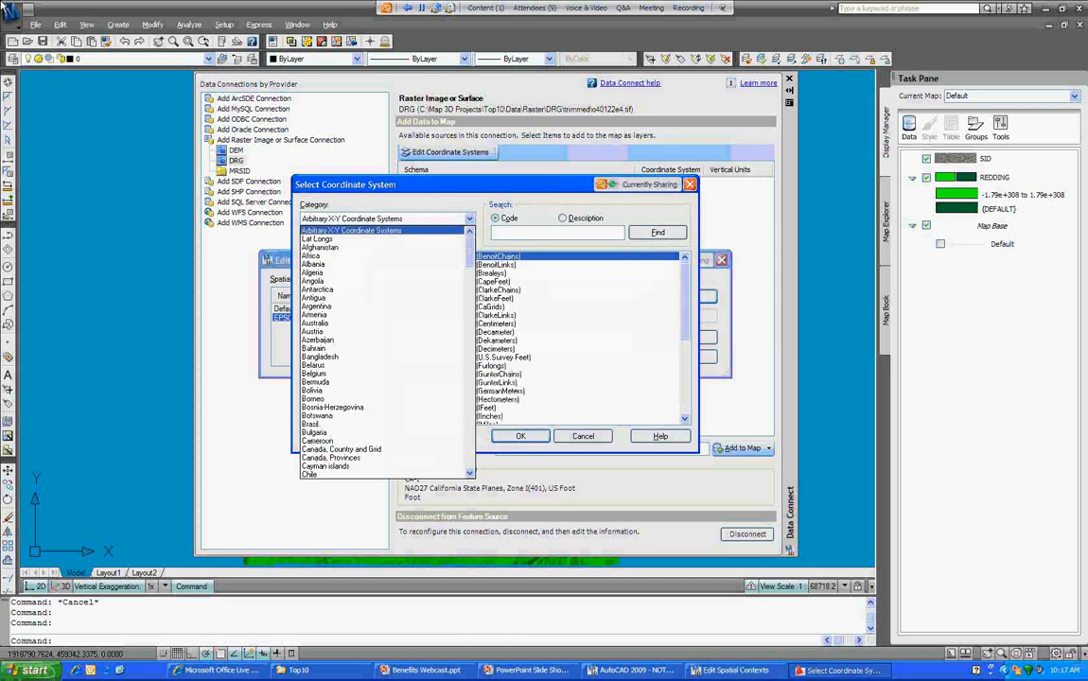
left_click_drag(469, 252, 470, 404)
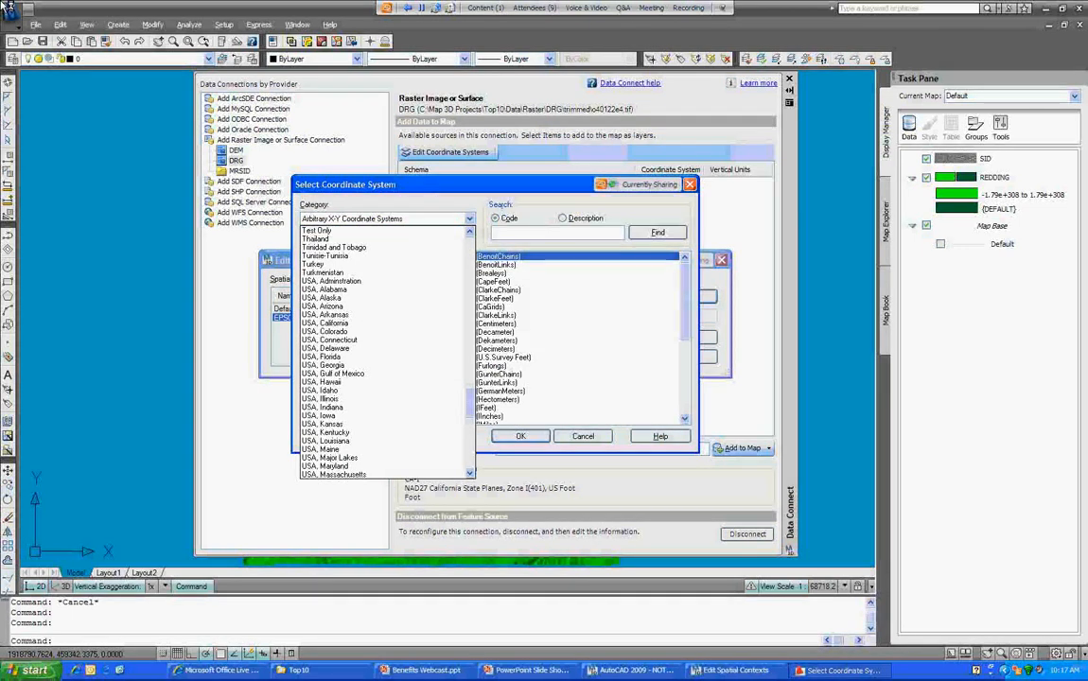
left_click(325, 323)
scroll(492, 341, "down", 2)
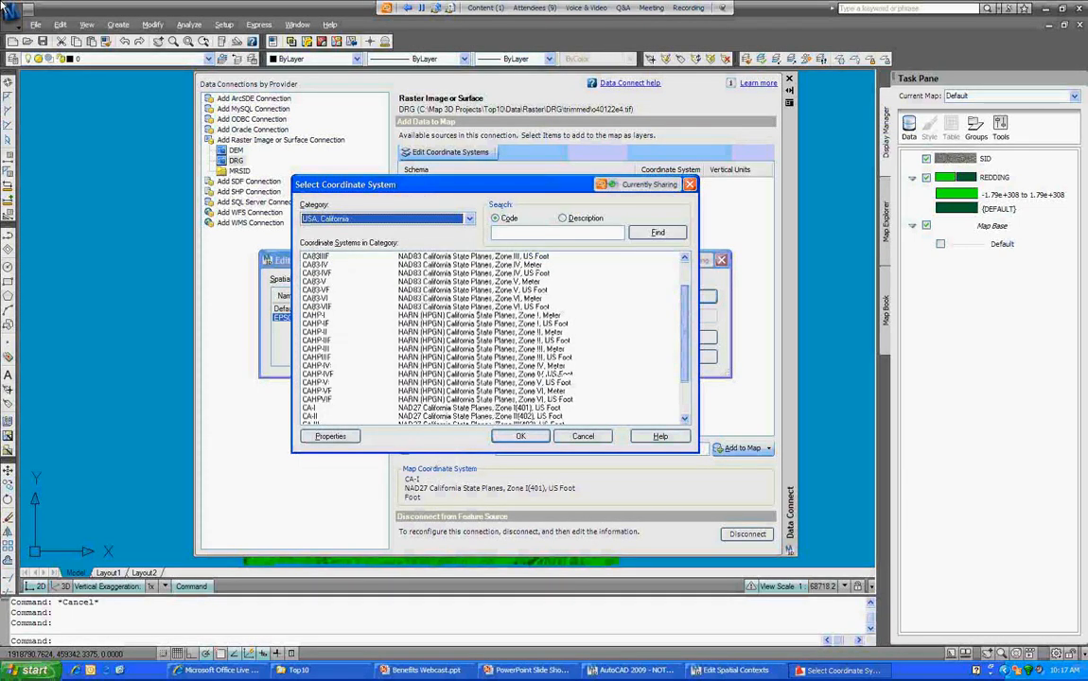
left_click_drag(685, 334, 685, 370)
left_click(483, 391)
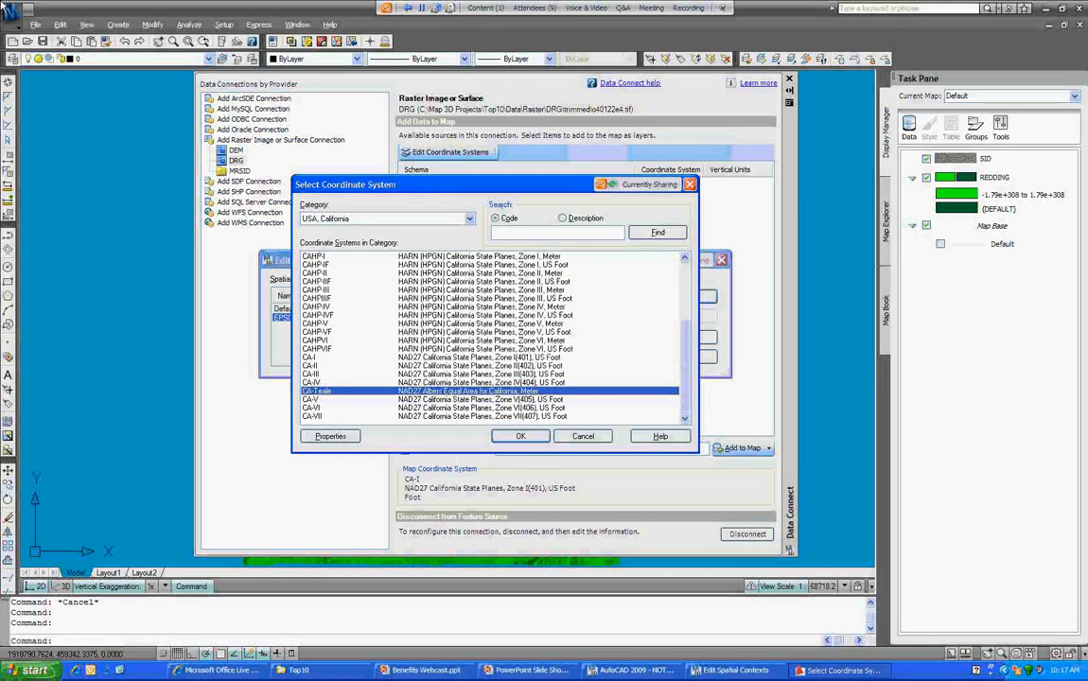
key("Return")
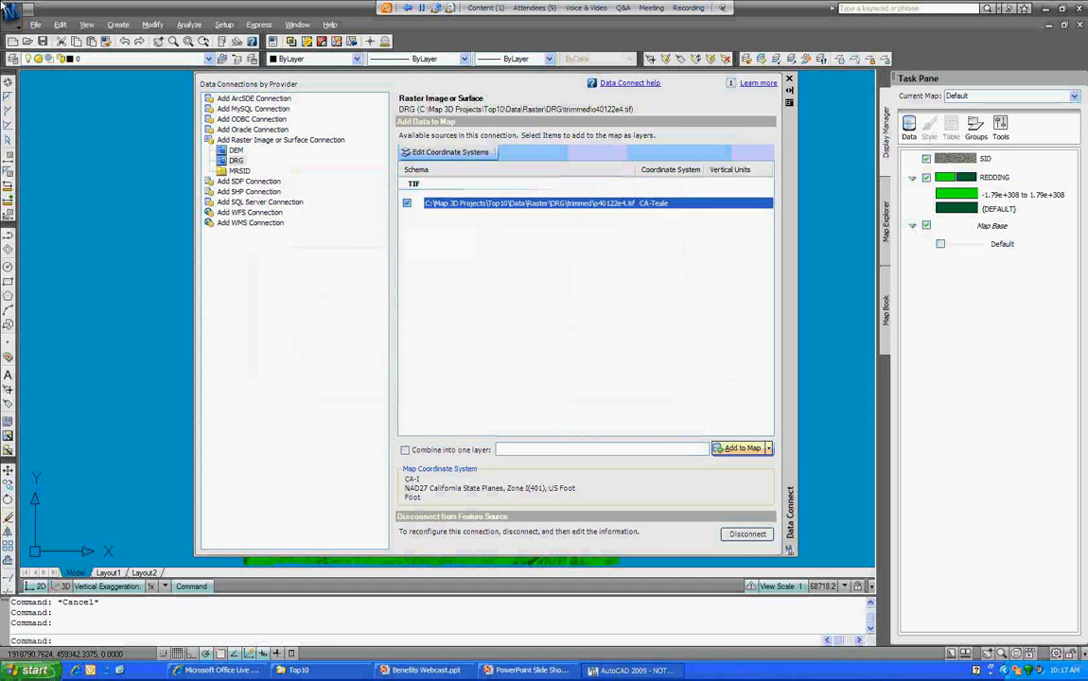
Step: Load the DRG topo TIF into the map as layer o40122e4
left_click(741, 449)
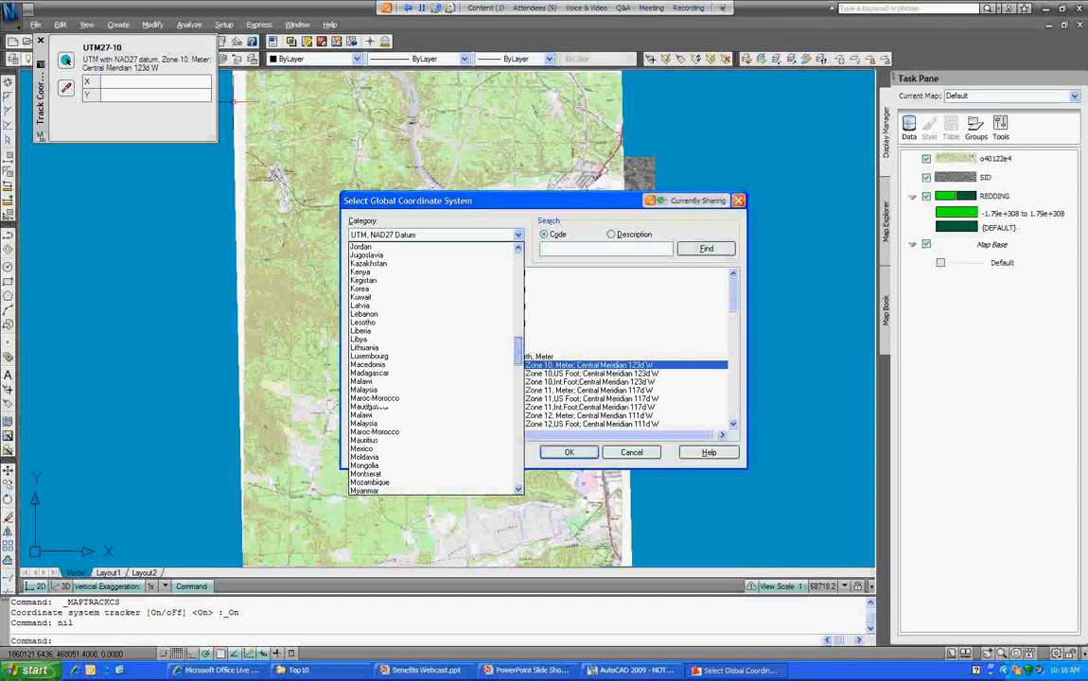
Step: Search the Lat Longs coordinate systems for LL8, then close the drawing
left_click(606, 249)
type("LL8")
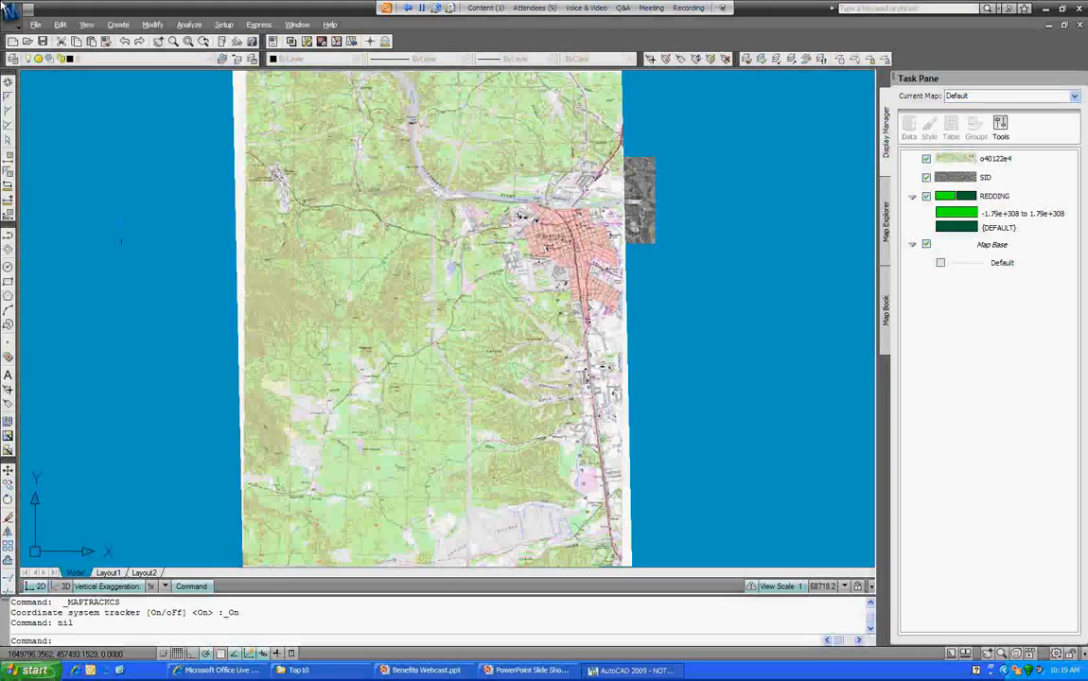
left_click(1080, 25)
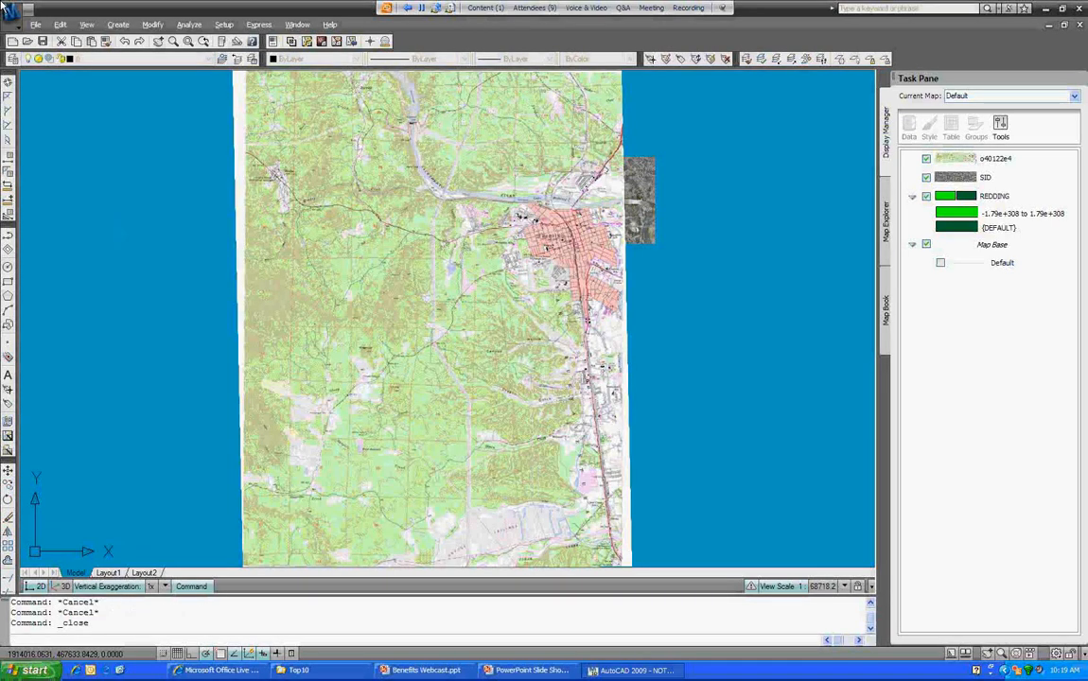
Step: Open a new empty drawing and assign it the LL84 WGS84 latitude-longitude coordinate system
left_click(36, 24)
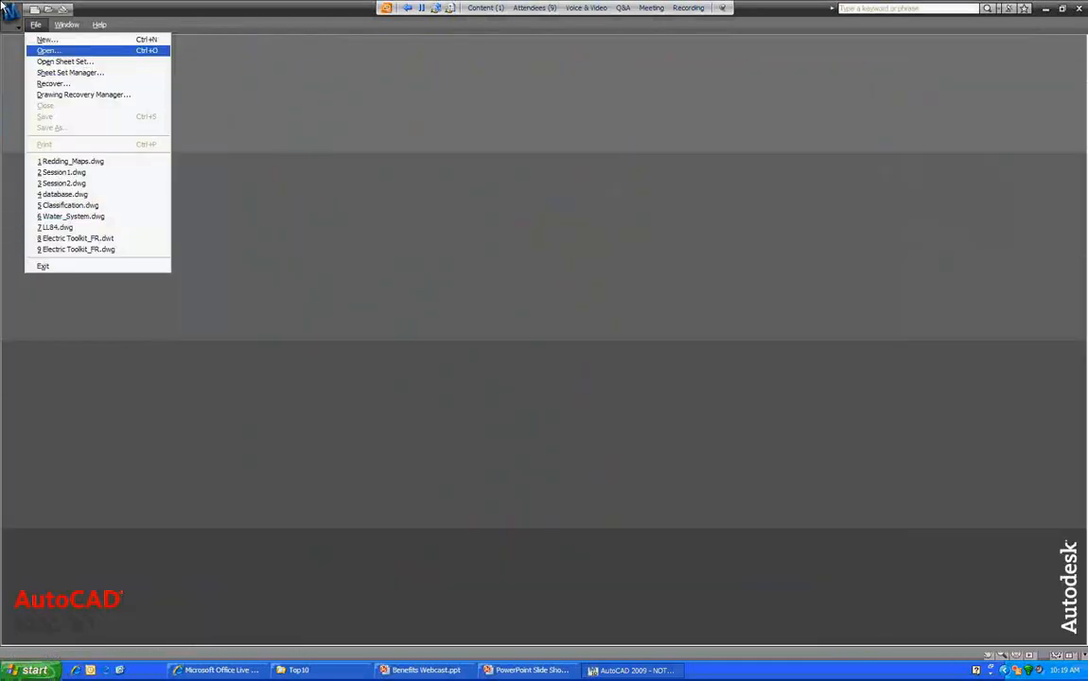
left_click(49, 51)
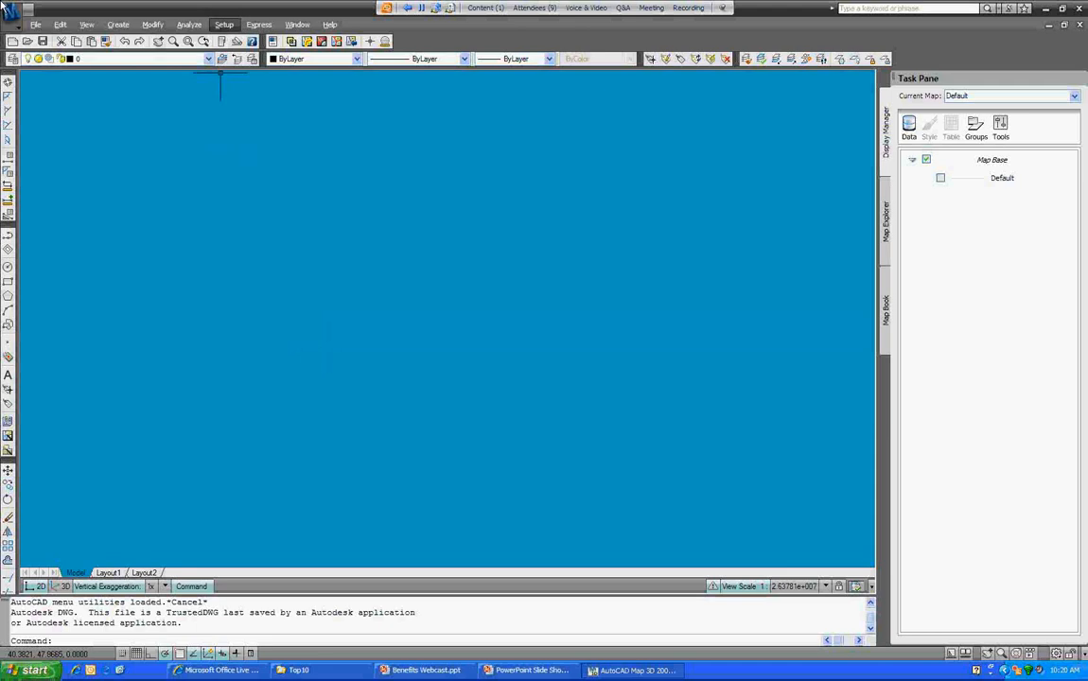
left_click(224, 23)
left_click(265, 121)
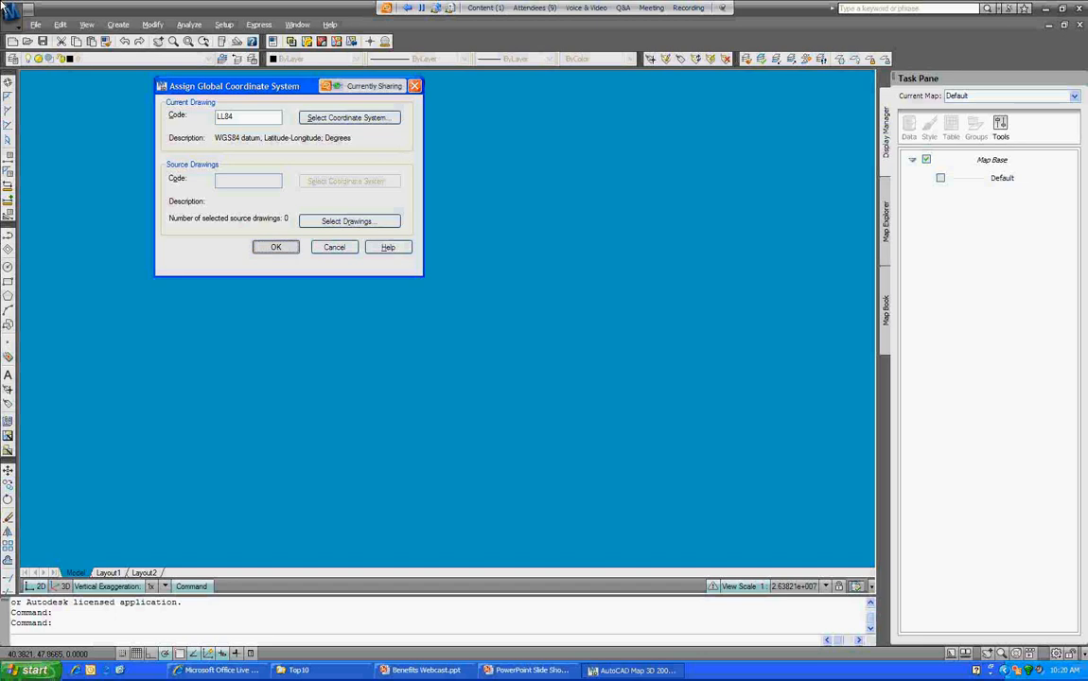
left_click(276, 247)
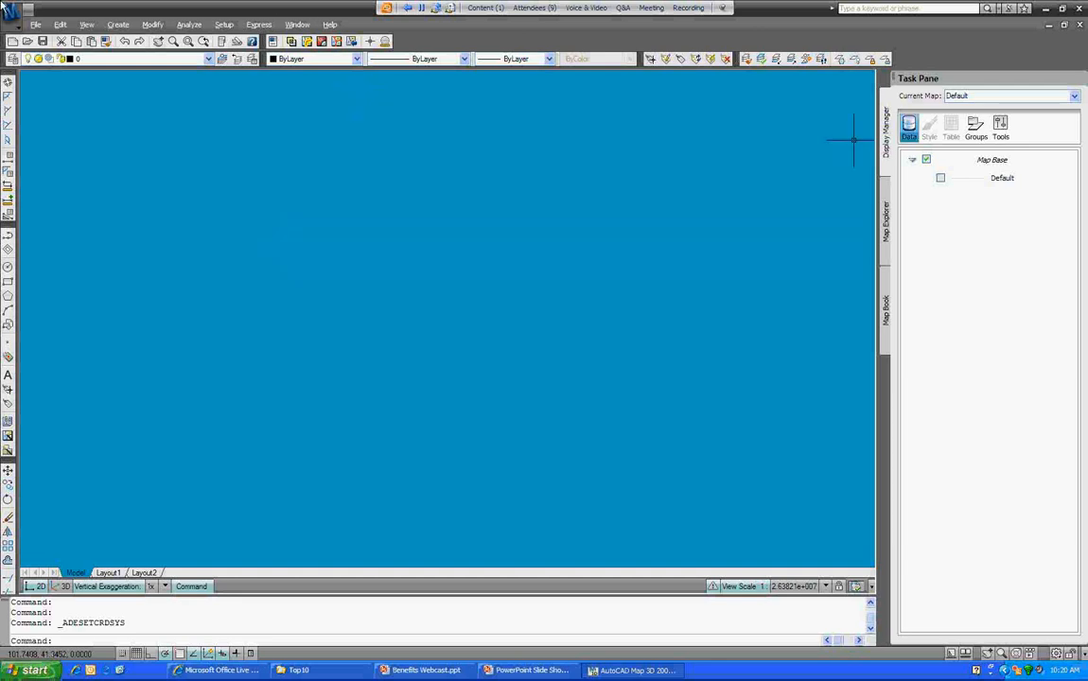
Step: Create a raster connection to the MRSID folder
left_click(910, 128)
left_click(952, 140)
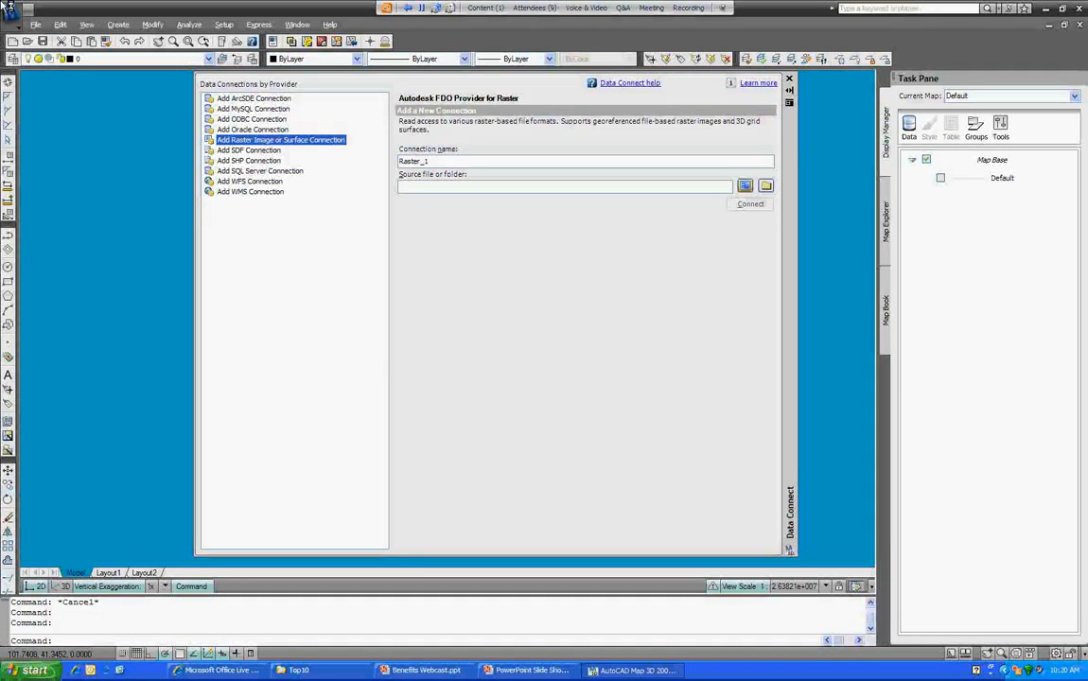
left_click(767, 186)
left_click(572, 449)
left_click(750, 205)
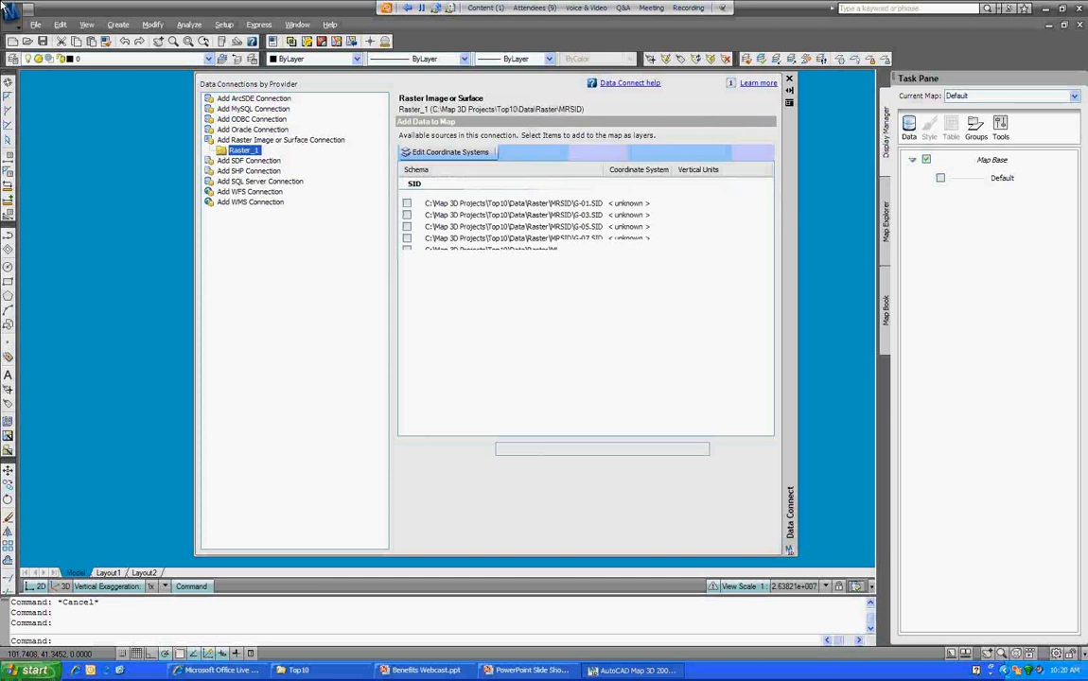
Step: Override the Default spatial context to CA-I and select all eight SID images
left_click(450, 153)
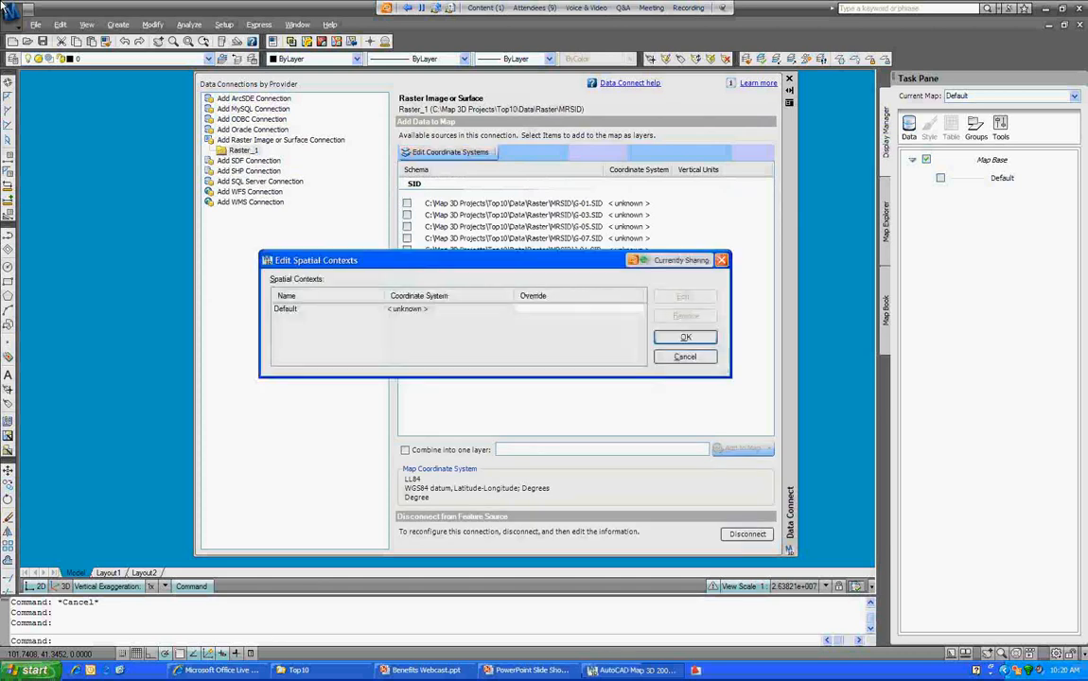
left_click(286, 308)
left_click(685, 297)
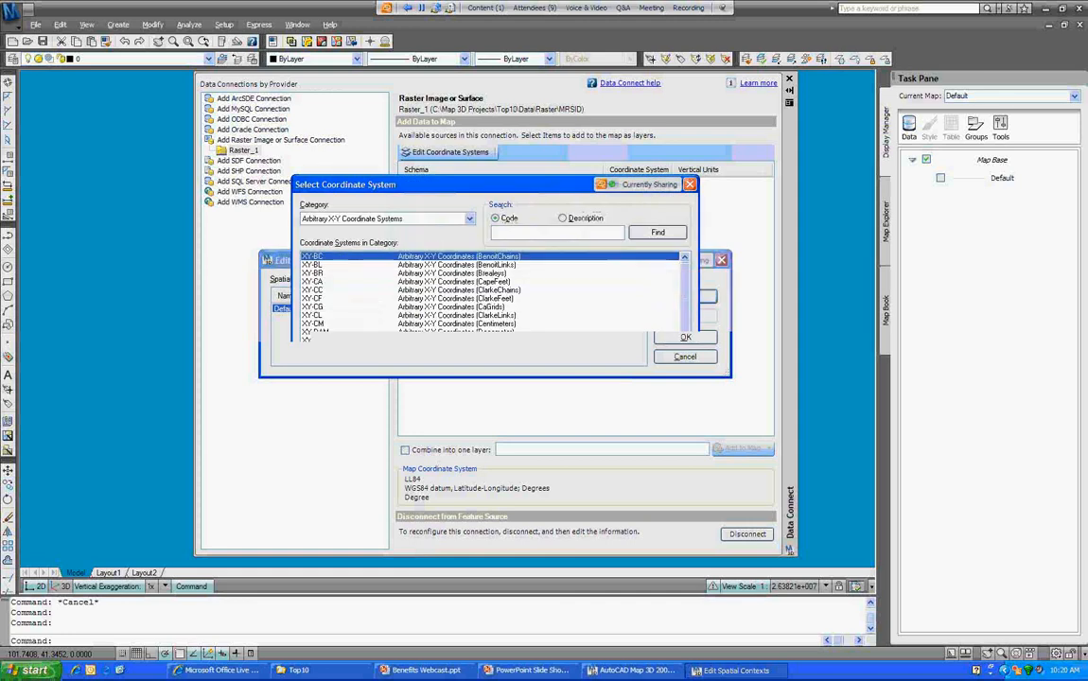
type("ca-i")
key("Return")
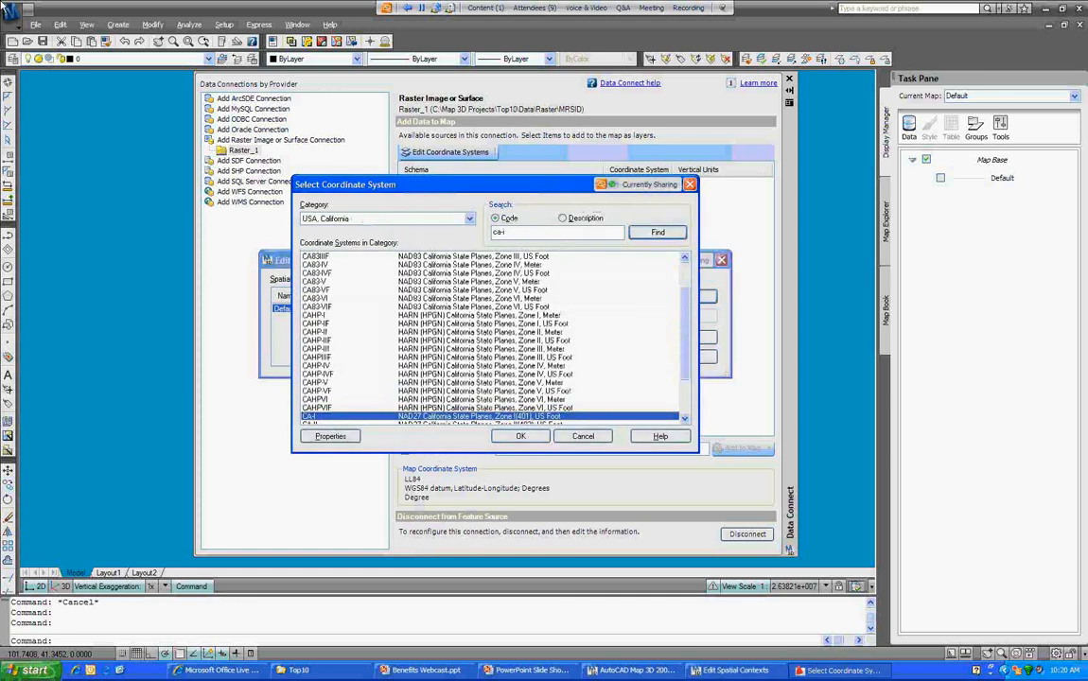
key("Return")
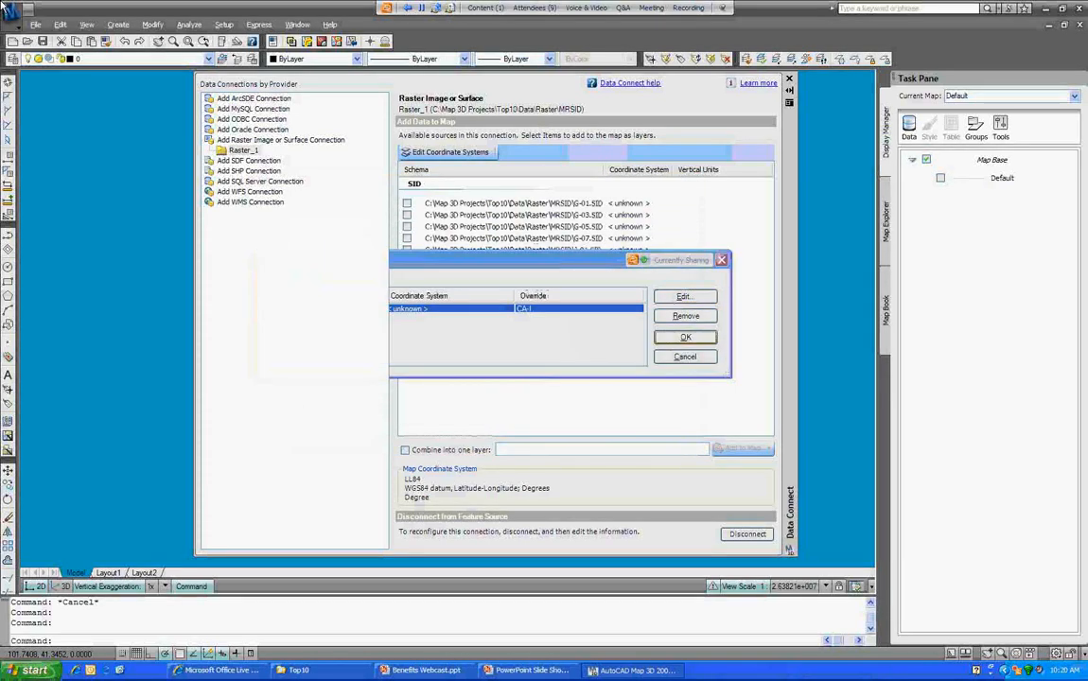
key("Return")
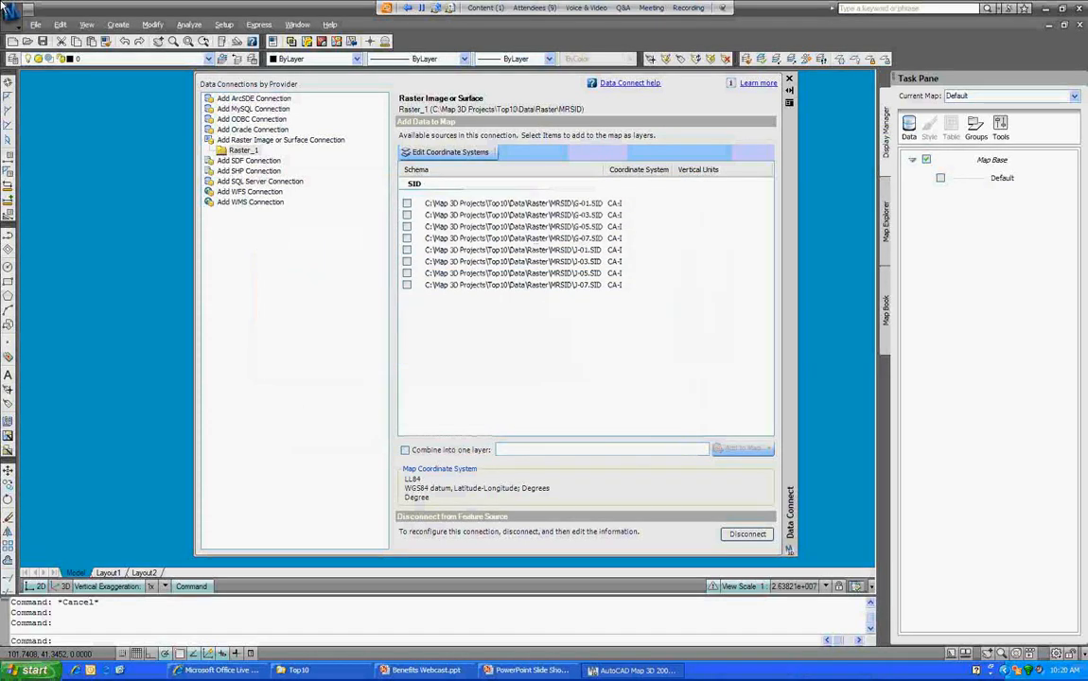
left_click(407, 203)
left_click(407, 284)
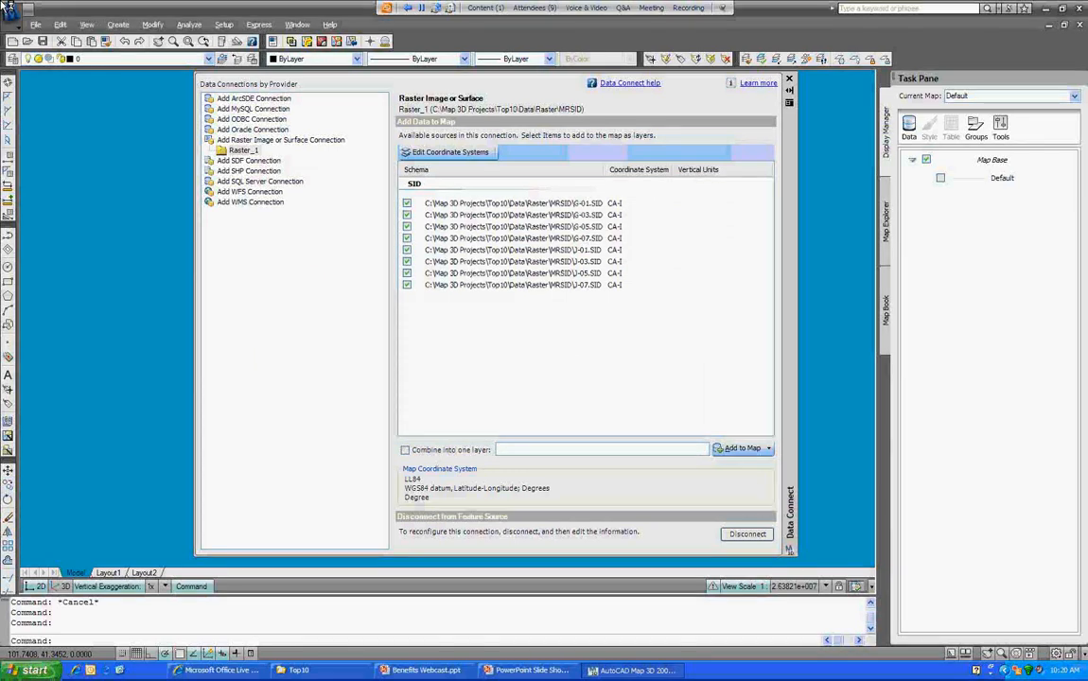
Step: Combine the eight SID images into one layer named 'SID Image' and add it to the map
left_click(406, 451)
double_click(506, 450)
type("SID Image")
key("BackSpace")
key("BackSpace")
key("BackSpace")
key("BackSpace")
type("mafg")
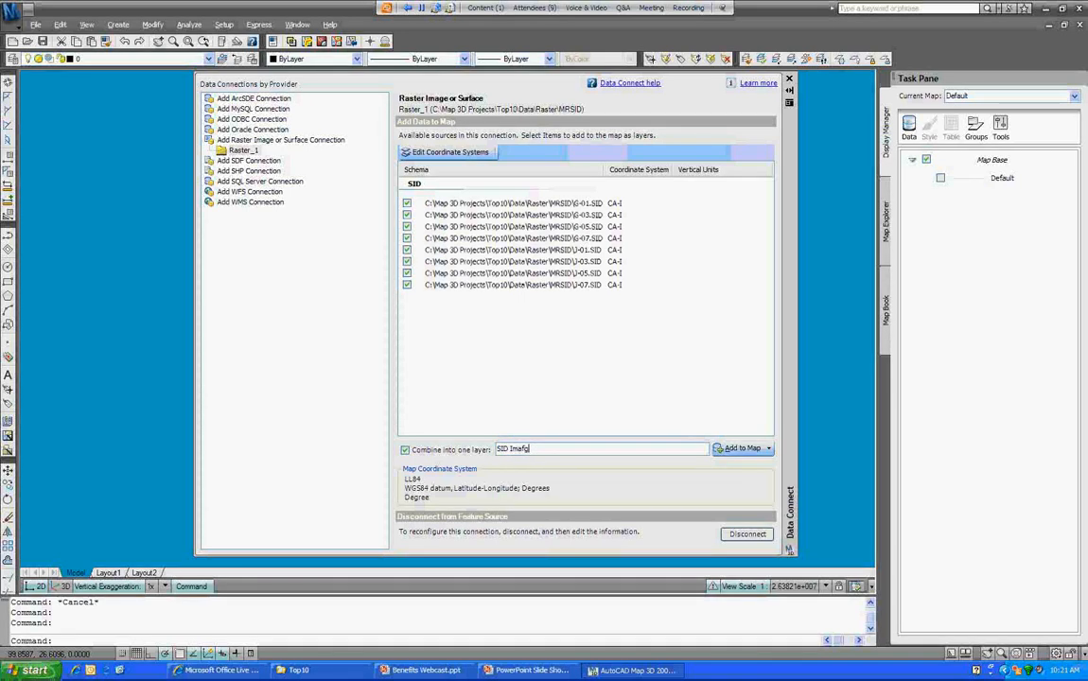
type("e")
key("BackSpace")
key("BackSpace")
key("BackSpace")
type("ge")
key("Return")
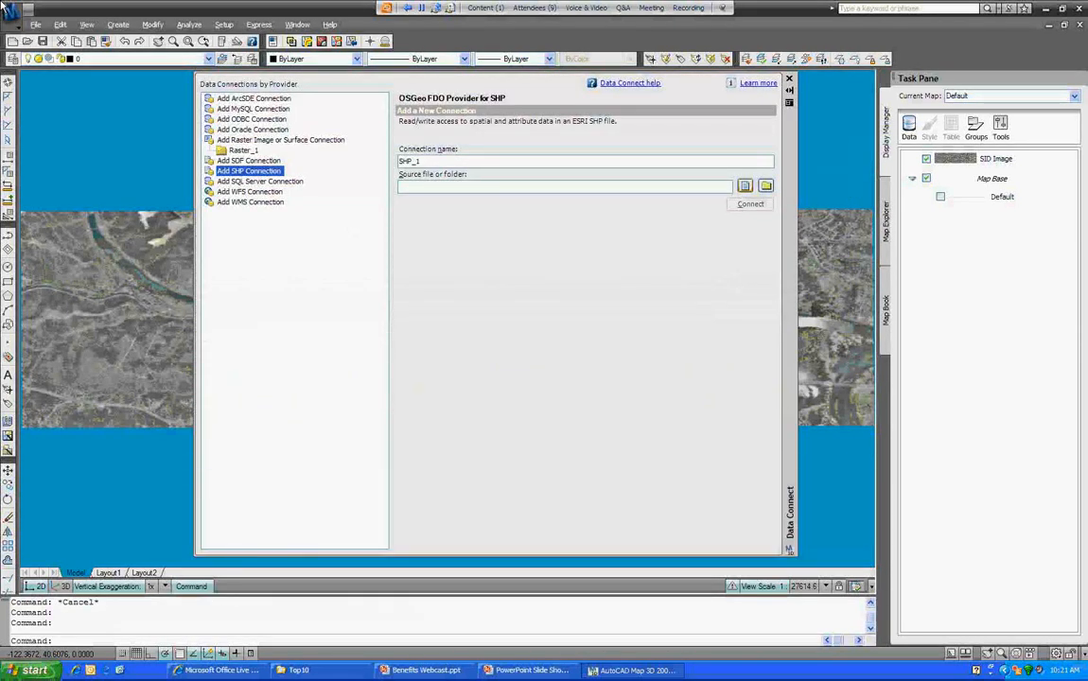
Step: Connect to waterlines.shp and add the waterlines layer to the map above SID Image
left_click(746, 185)
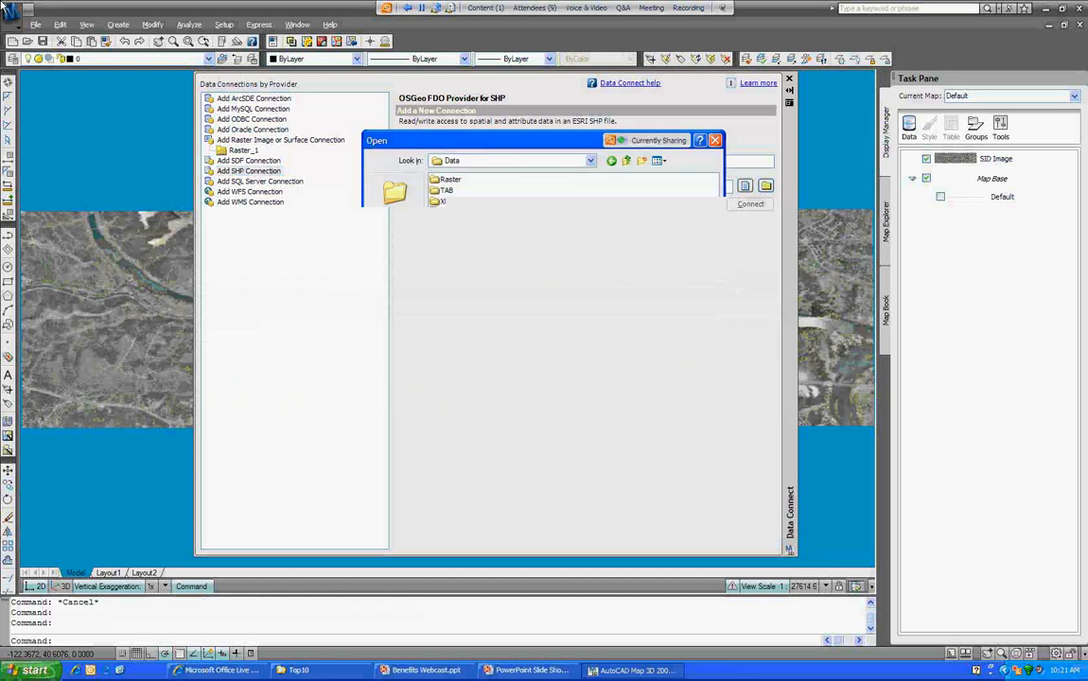
left_click(462, 212)
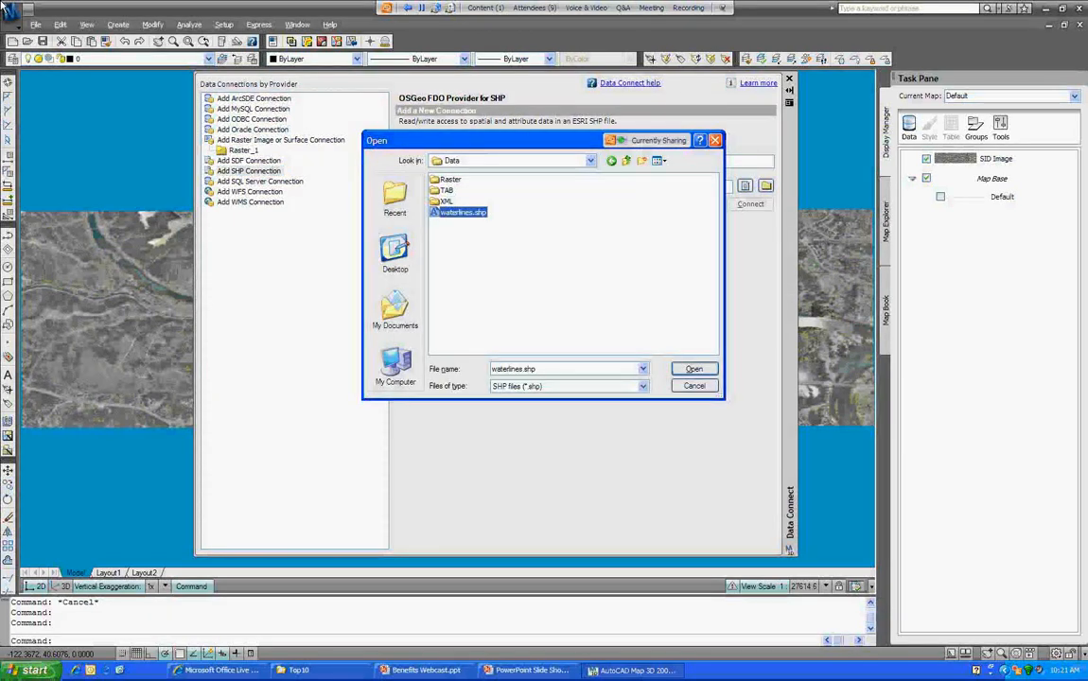
left_click(695, 369)
left_click(751, 204)
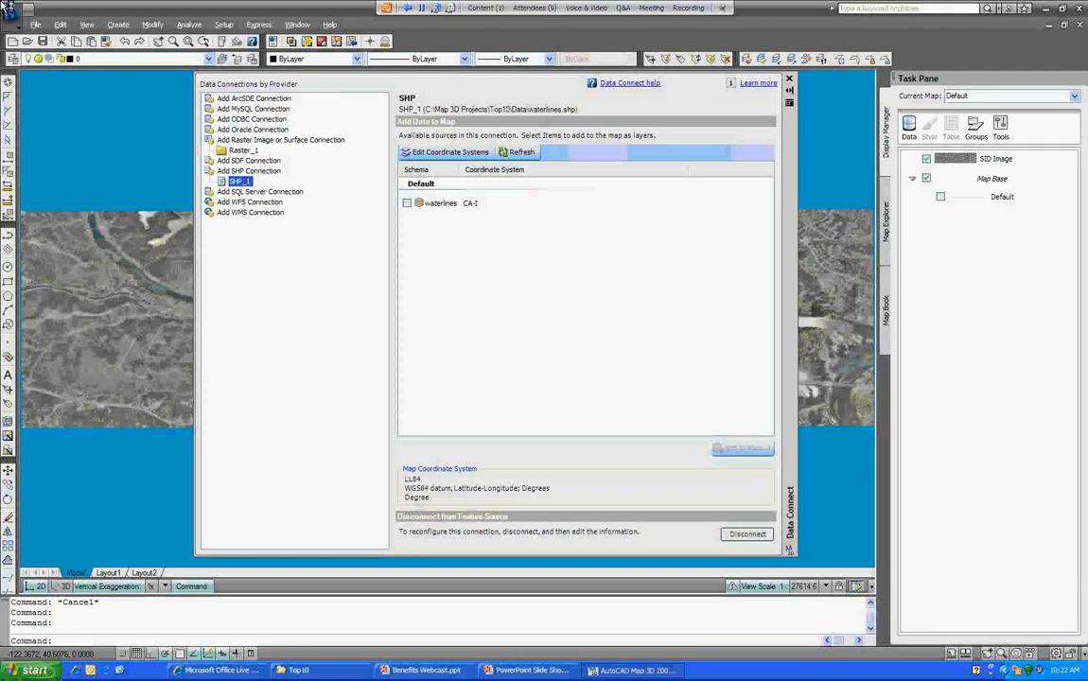
left_click(407, 203)
left_click(740, 449)
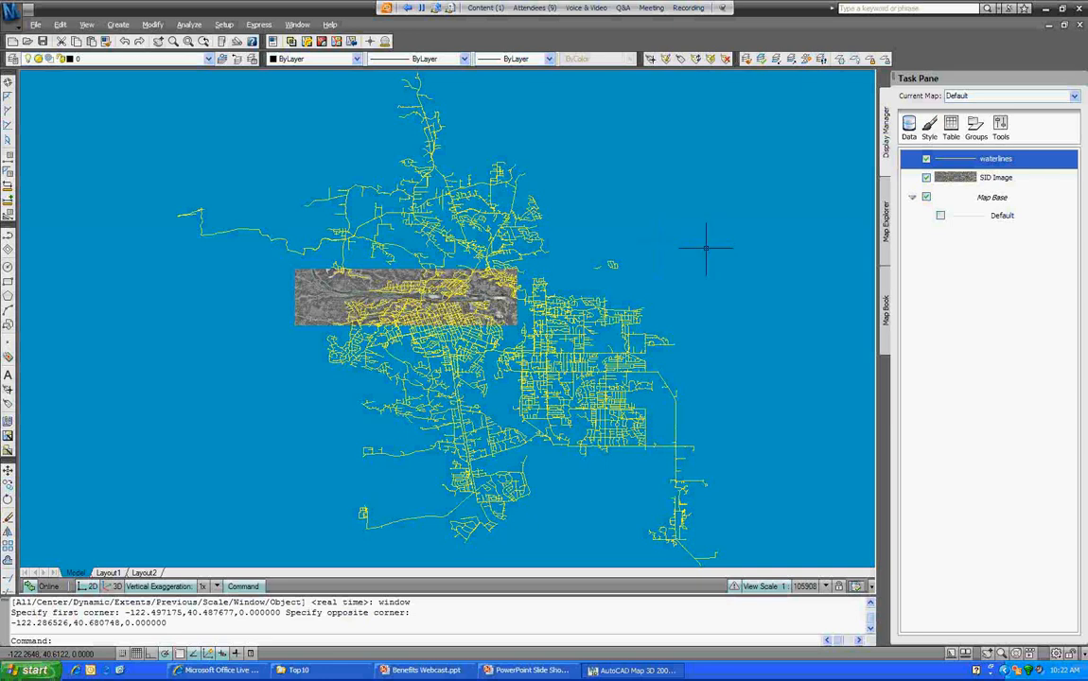
right_click(1000, 159)
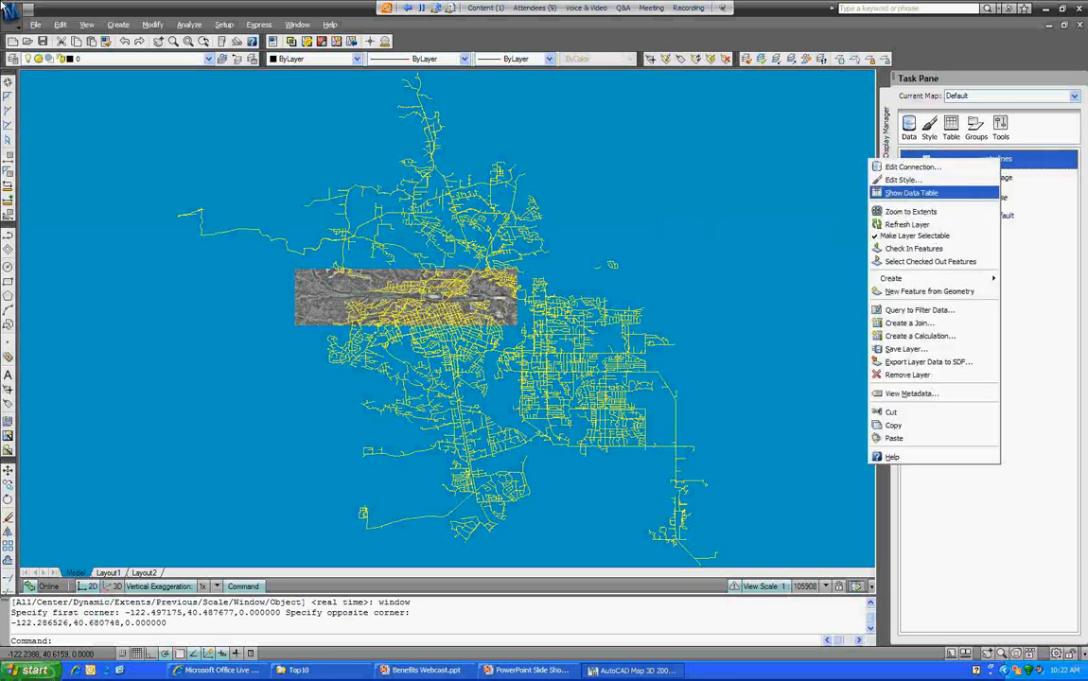
Step: Open the waterlines Data Table and zoom the map to the waterline in row 3
left_click(911, 193)
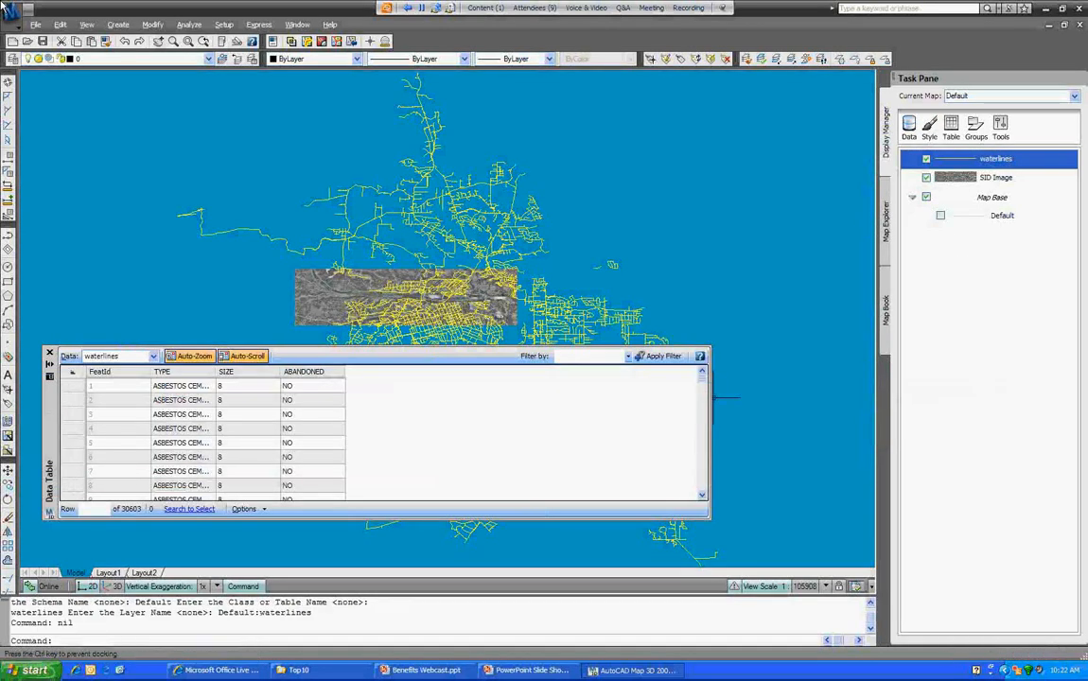
left_click_drag(50, 421, 61, 184)
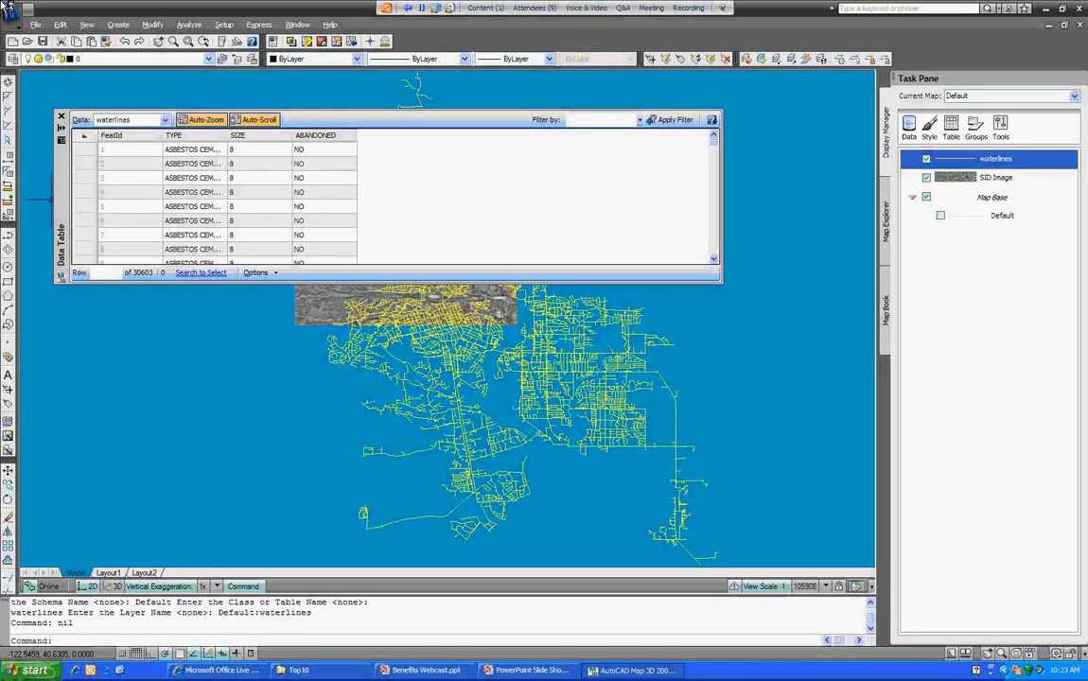
mouse_move(62, 200)
left_mouse_down()
mouse_move(80, 274)
mouse_move(130, 295)
left_mouse_up()
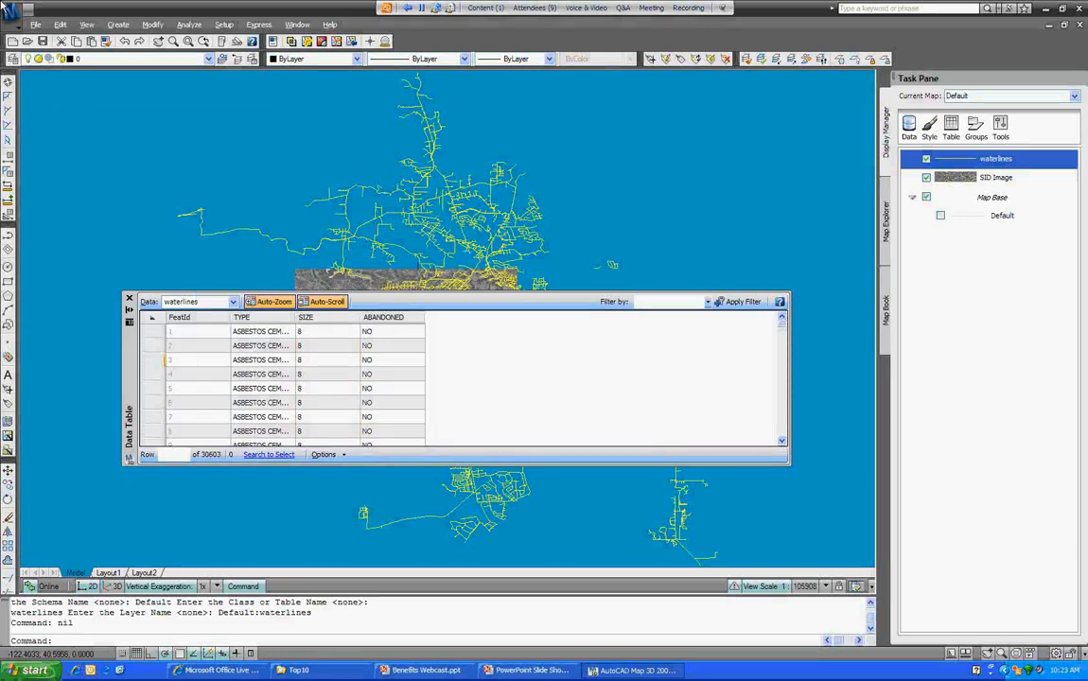
left_click(169, 360)
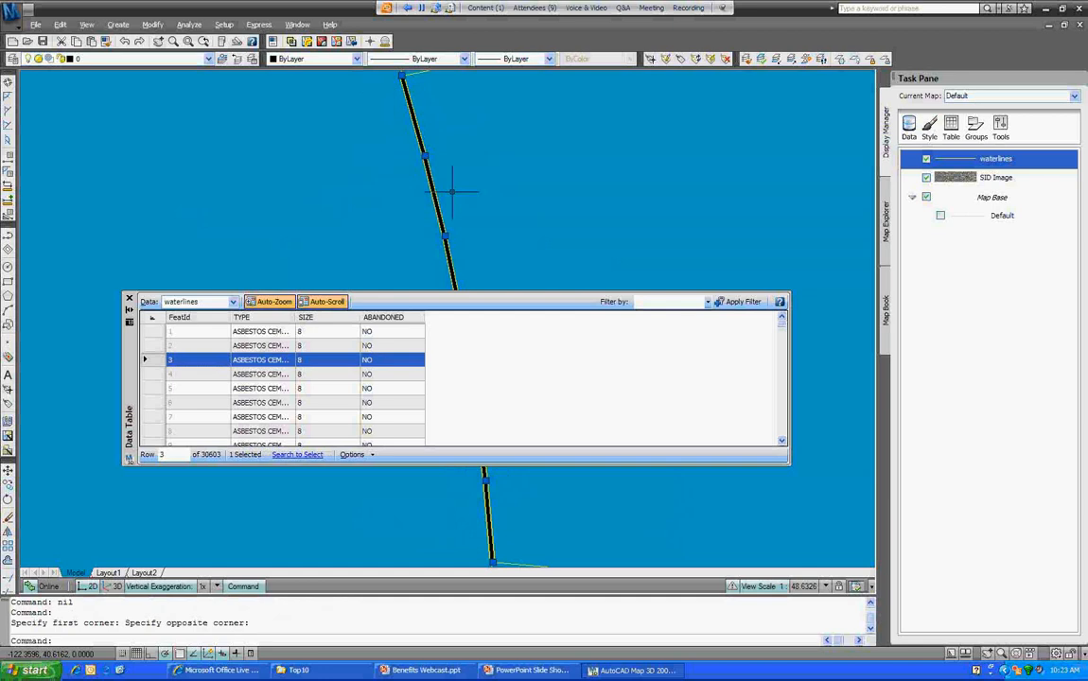
key("Escape")
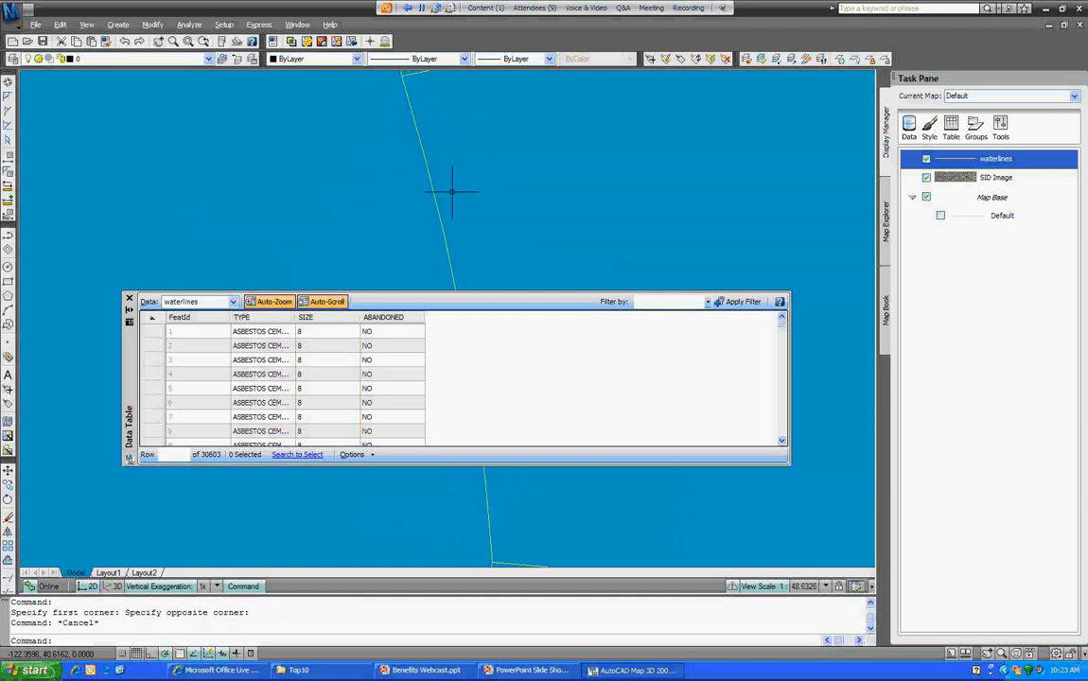
Step: Select another waterline to view its record, then close the Data Table
scroll(535, 202, "down", 1)
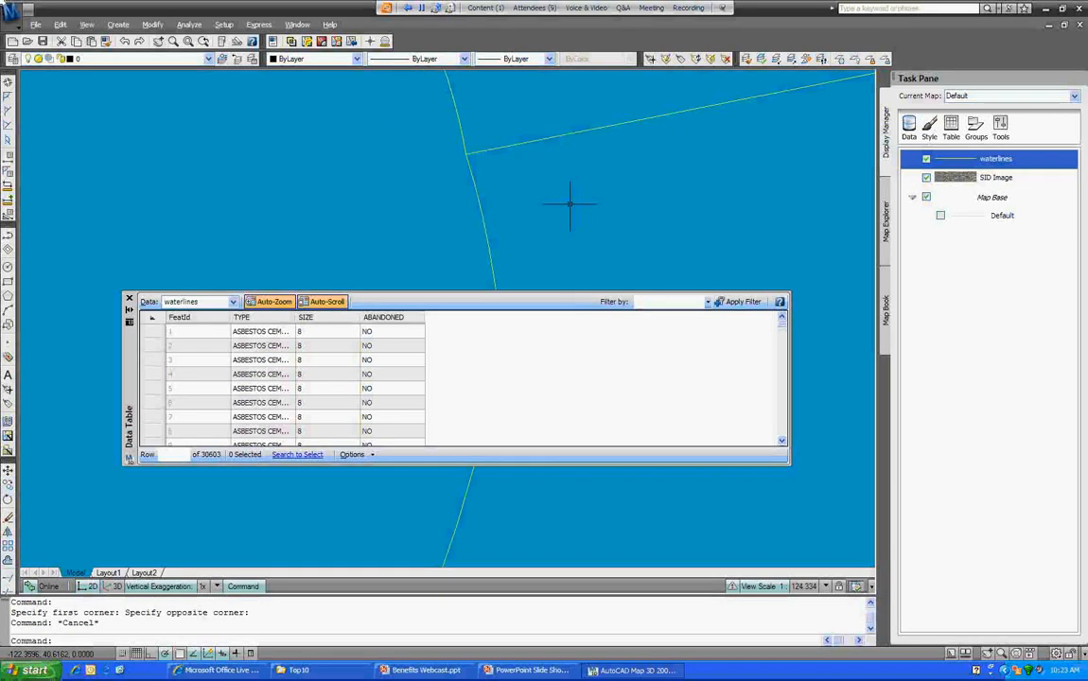
middle_click_drag(570, 204, 434, 254)
left_click(573, 155)
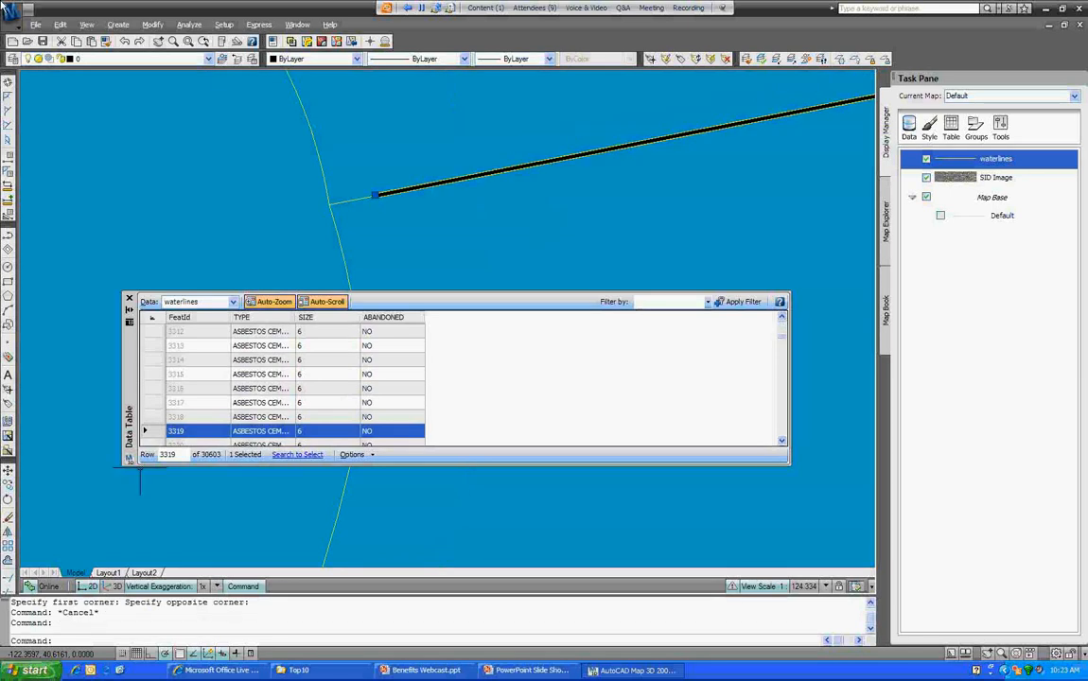
key("Escape")
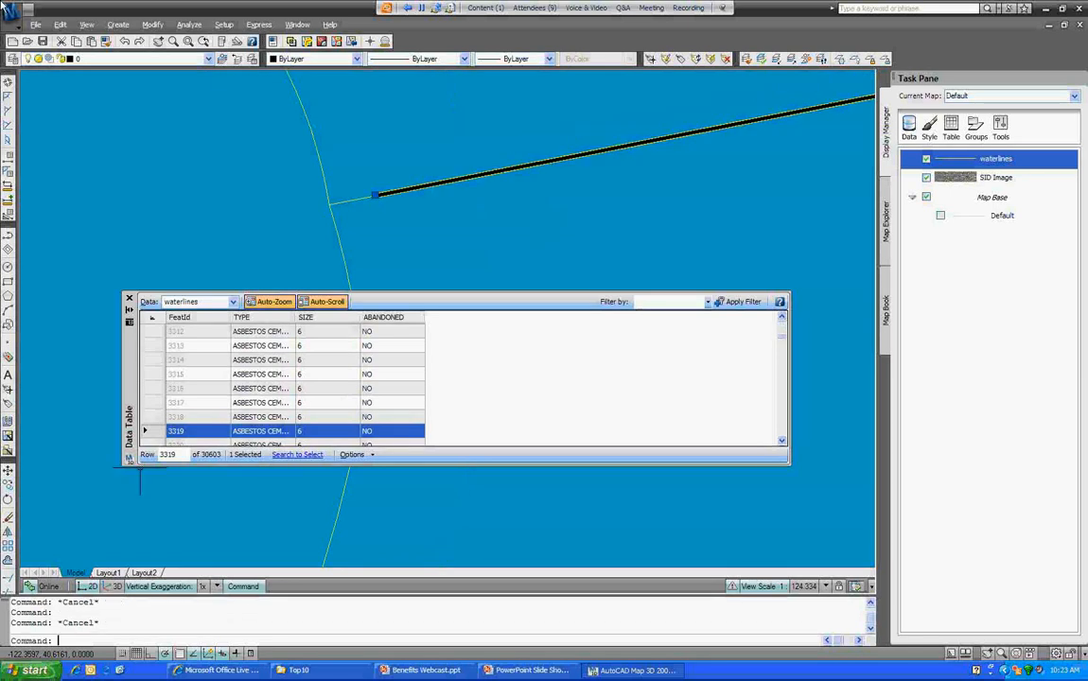
left_click(129, 298)
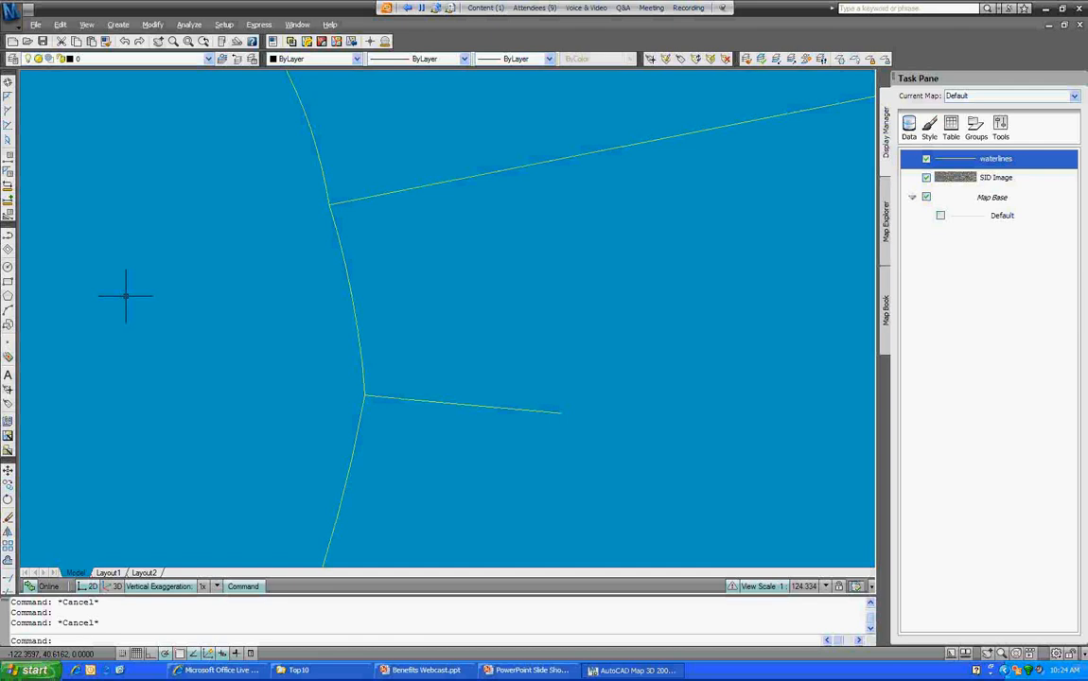
scroll(121, 291, "down", 4)
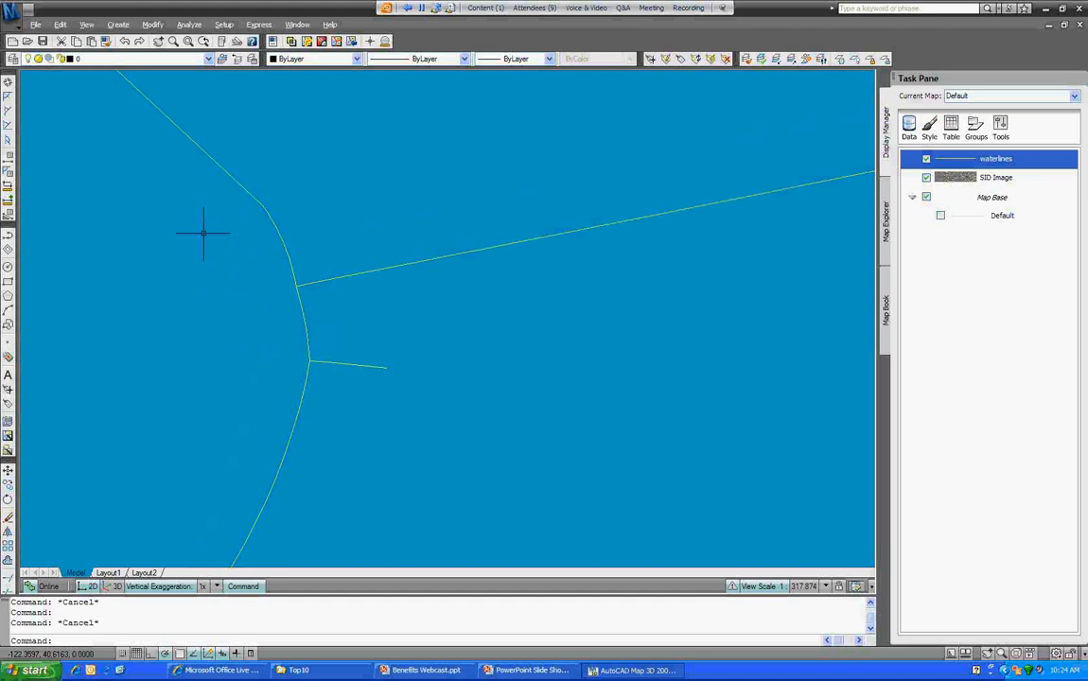
Step: View the properties of the long waterline at the junction, then close the palette
left_click(353, 266)
right_click(465, 320)
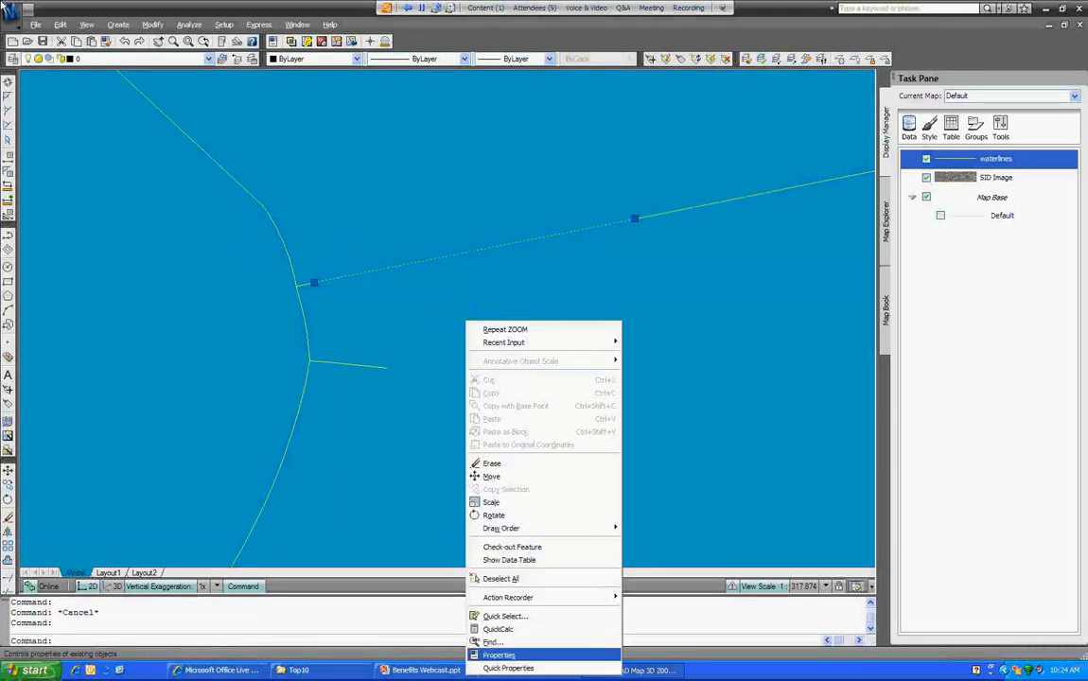
left_click(499, 655)
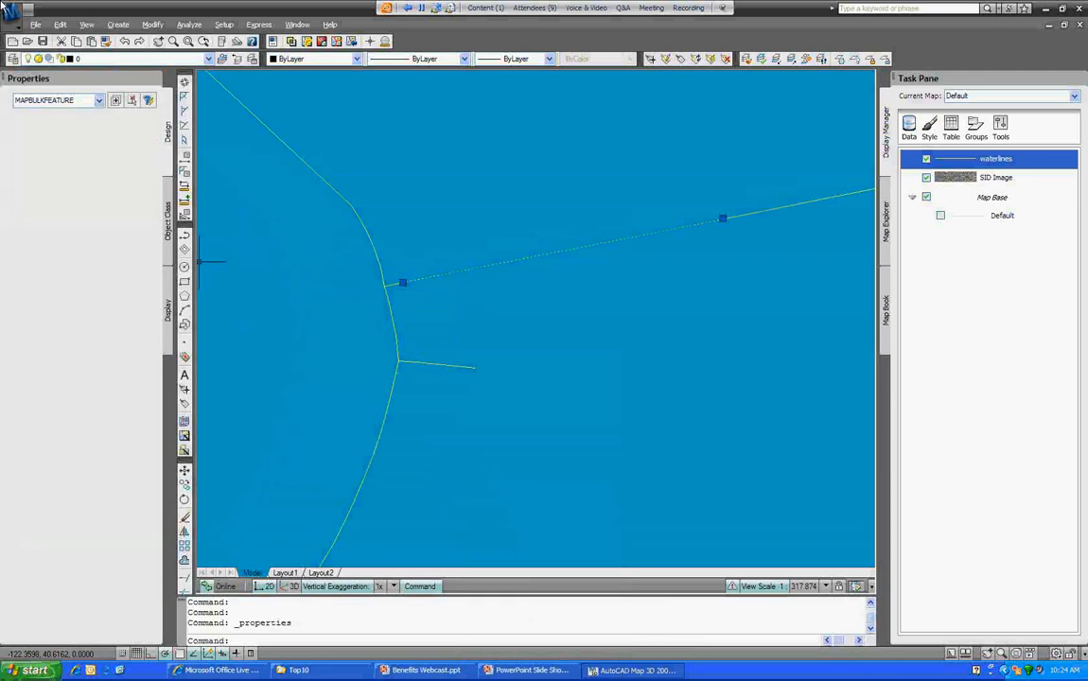
key("Escape")
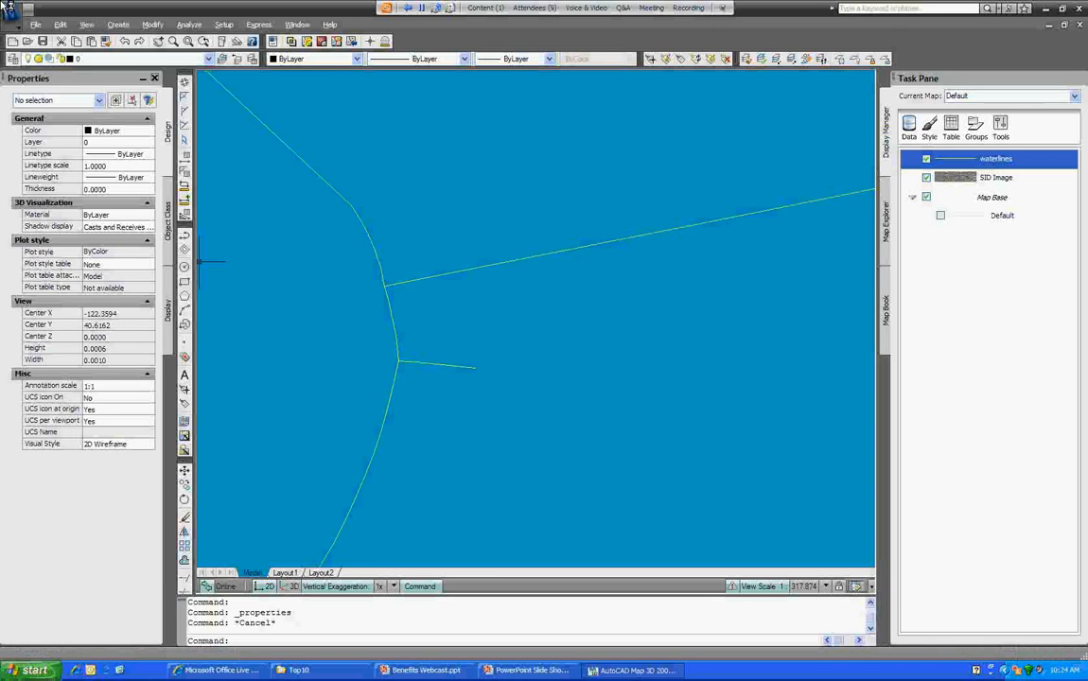
key("ctrl+1")
Step: Check out the short stub line at the junction for editing
scroll(473, 296, "down", 4)
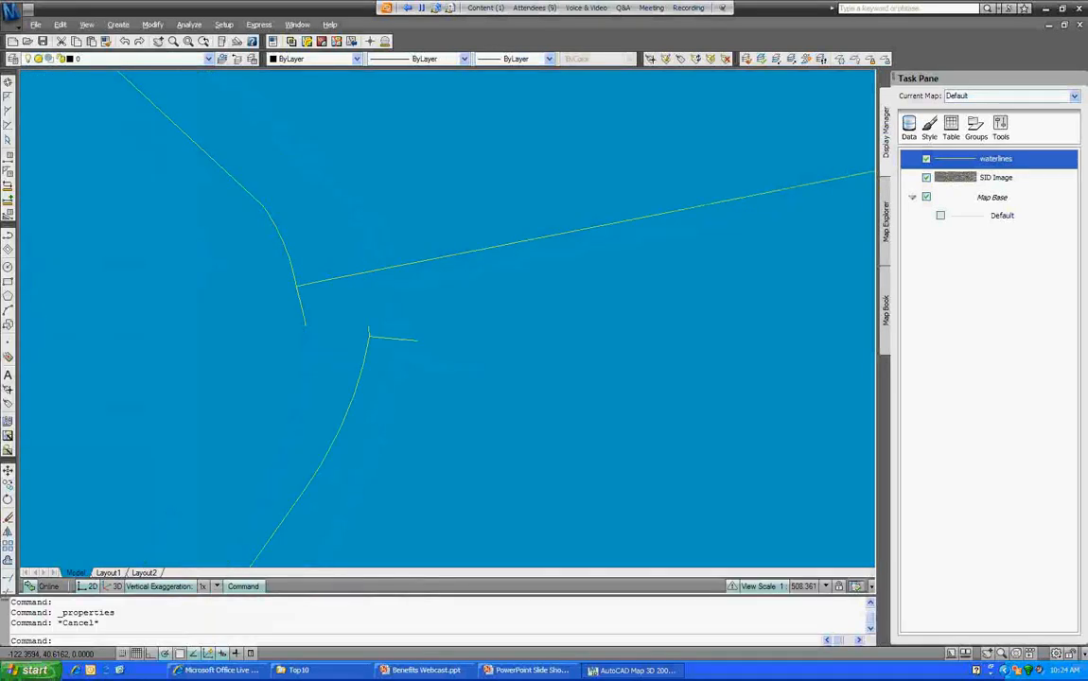
middle_click_drag(536, 299, 513, 288)
left_click(408, 311)
right_click(455, 401)
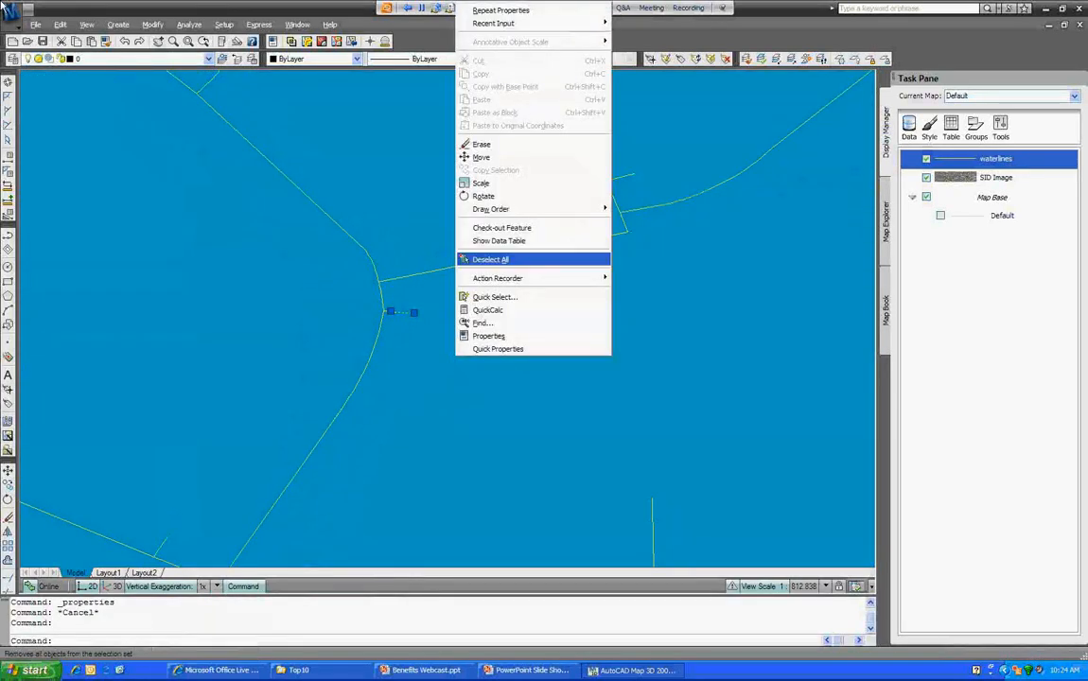
left_click(501, 229)
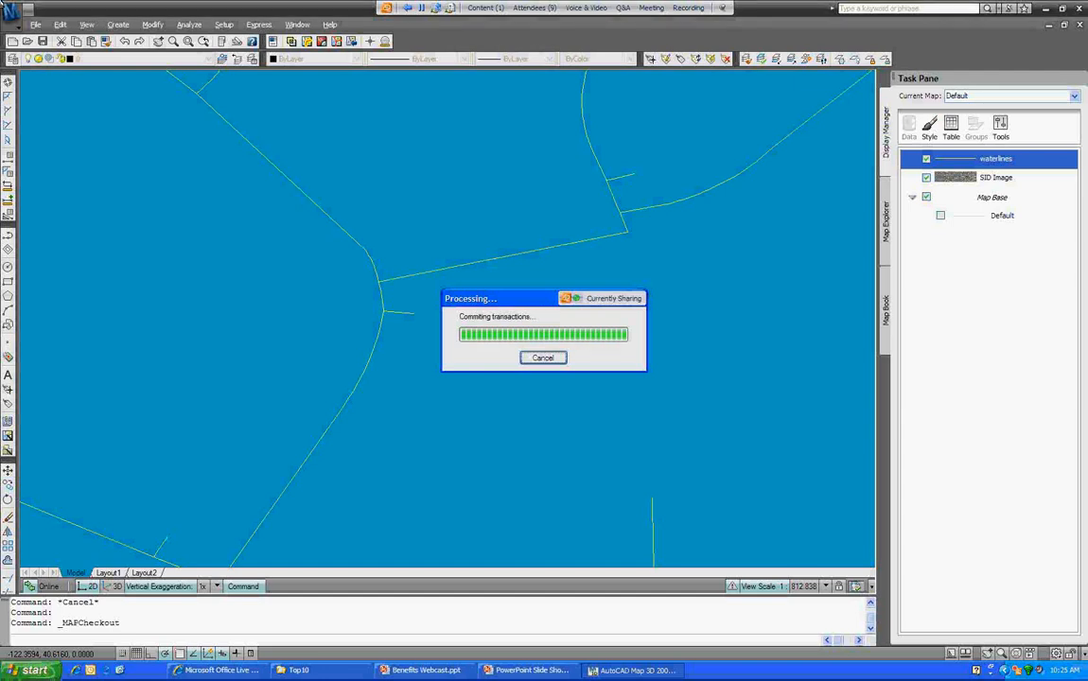
Step: Stretch the stub's free end farther out and check the feature back in
left_click(417, 312)
left_click(549, 353)
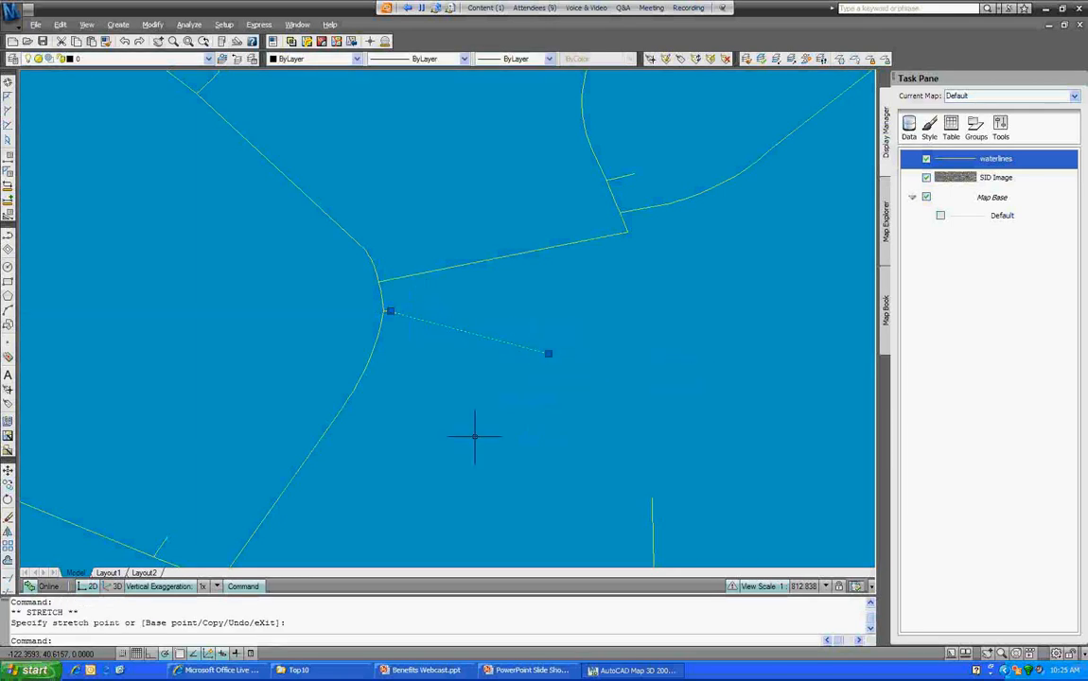
right_click(484, 287)
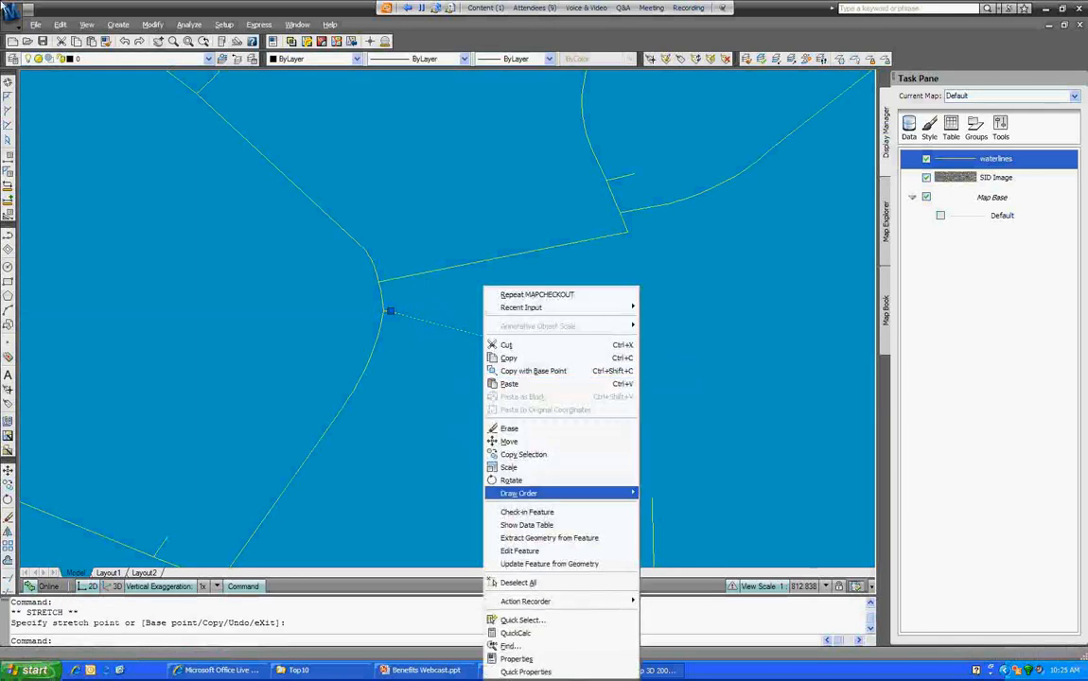
left_click(527, 512)
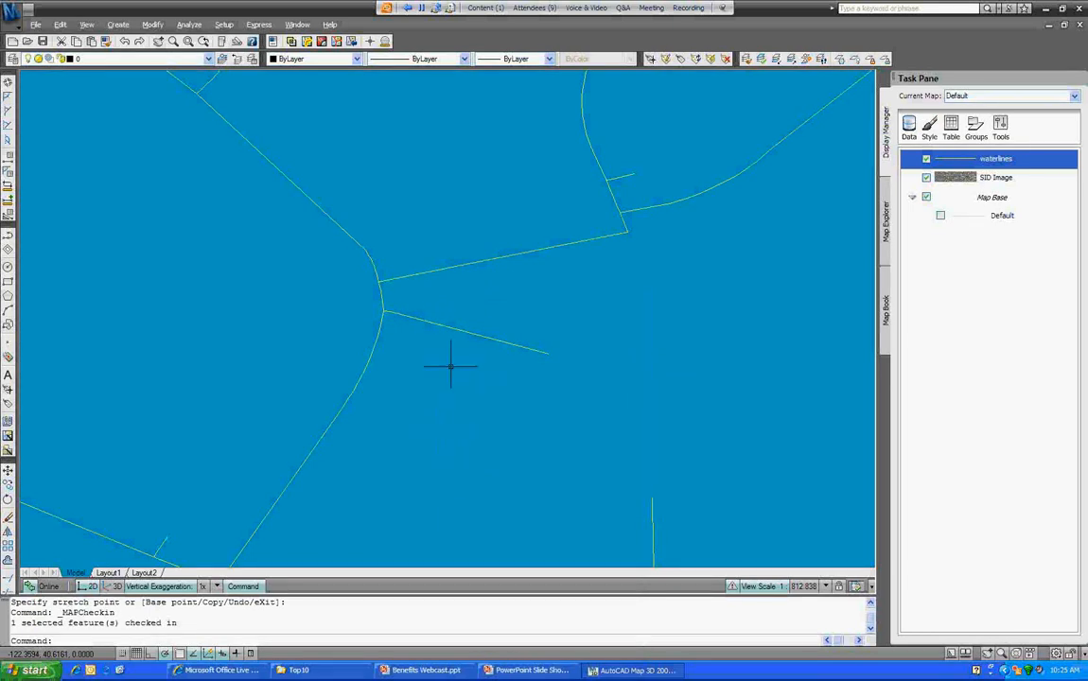
Step: Change waterline 6122's SIZE to 8 in the Data Table
left_click(460, 329)
right_click(461, 328)
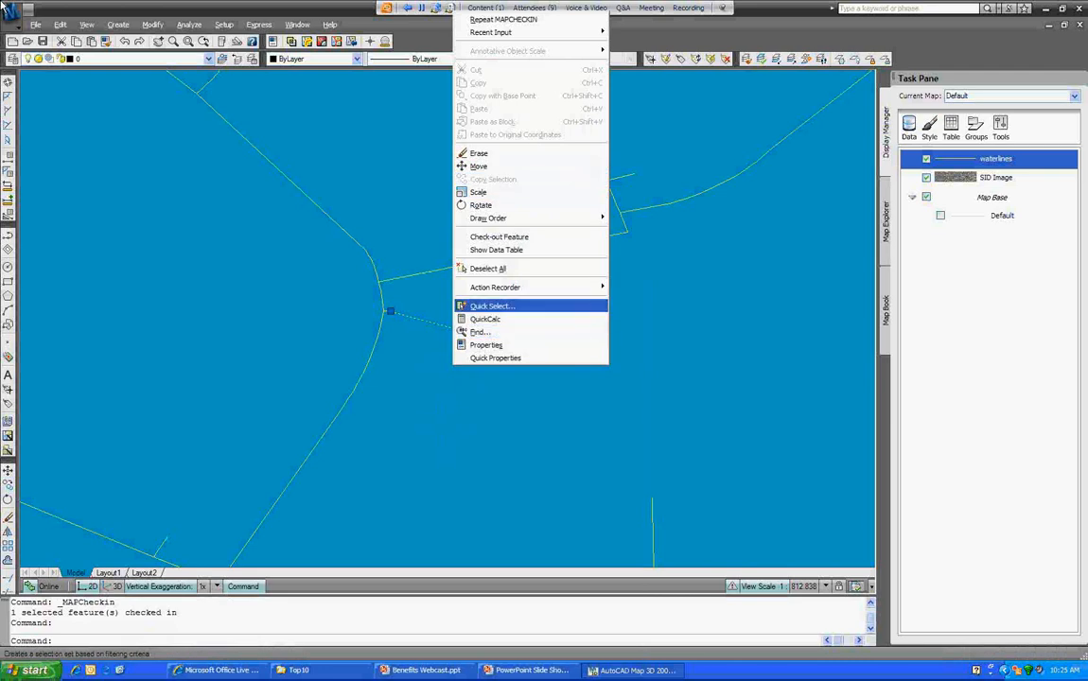
left_click(496, 250)
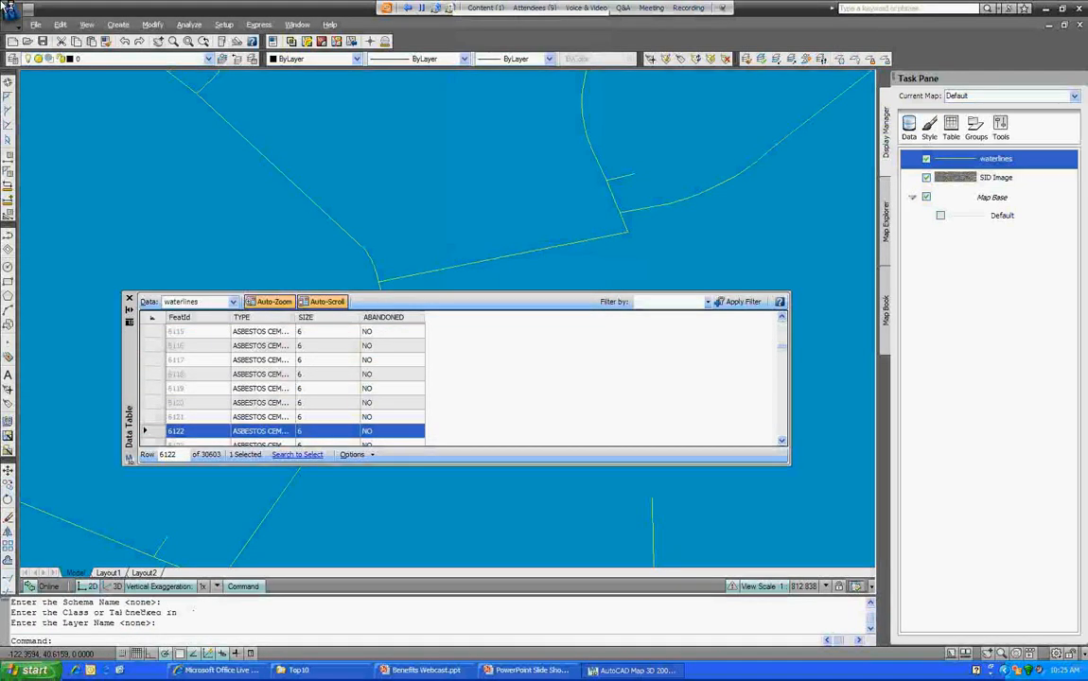
left_click(310, 432)
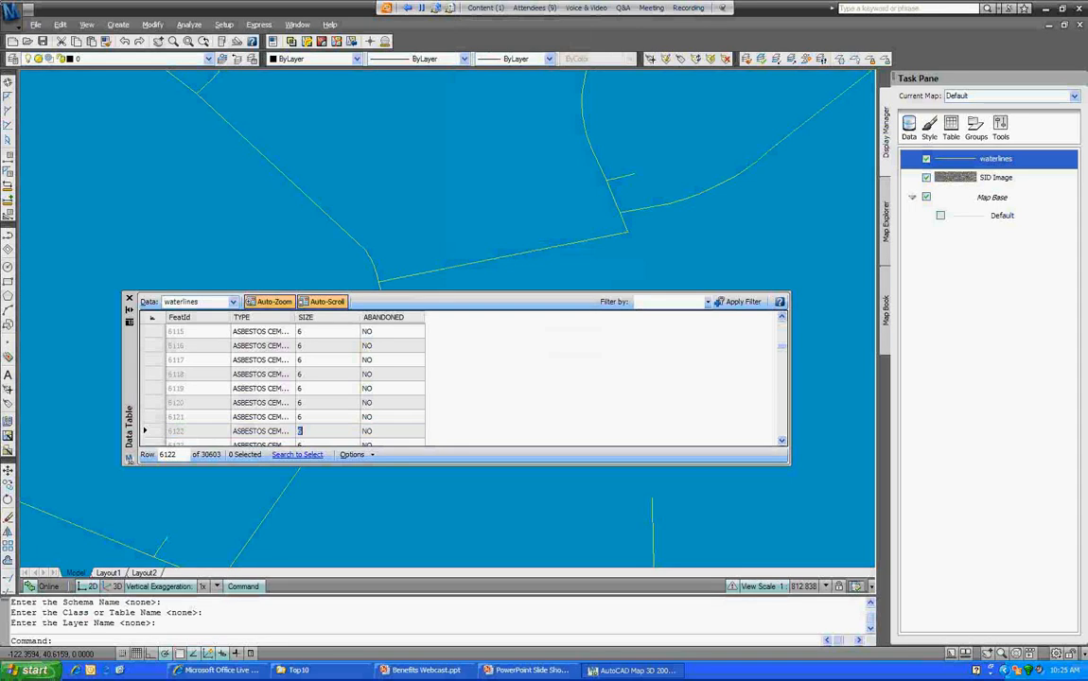
type("8")
key("Tab")
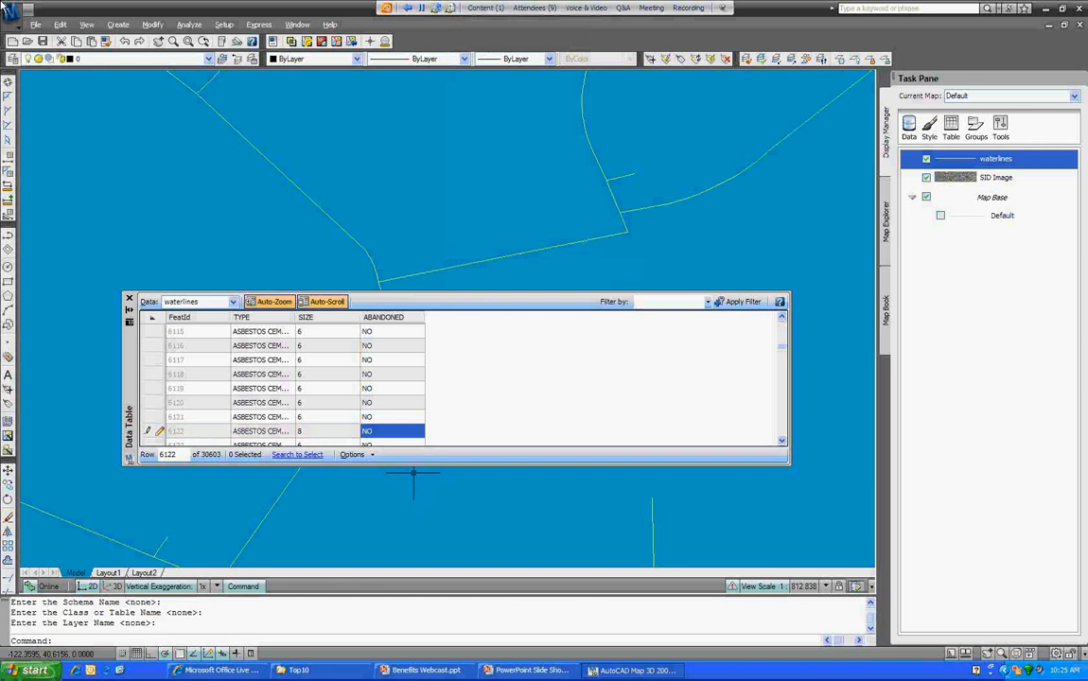
left_click(129, 299)
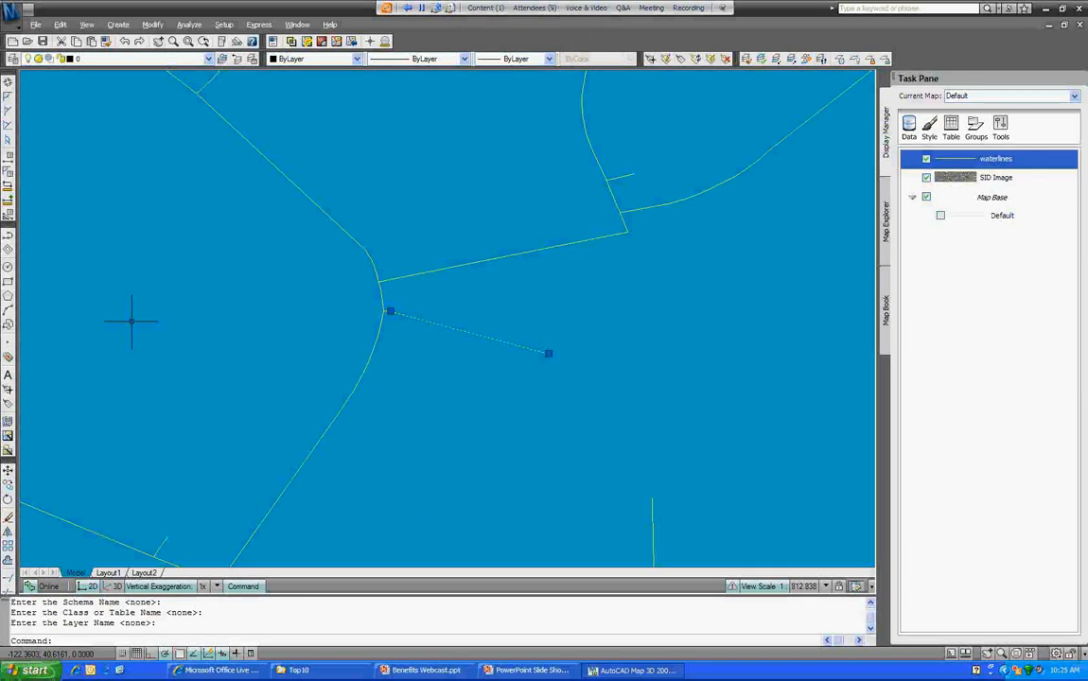
key("Escape")
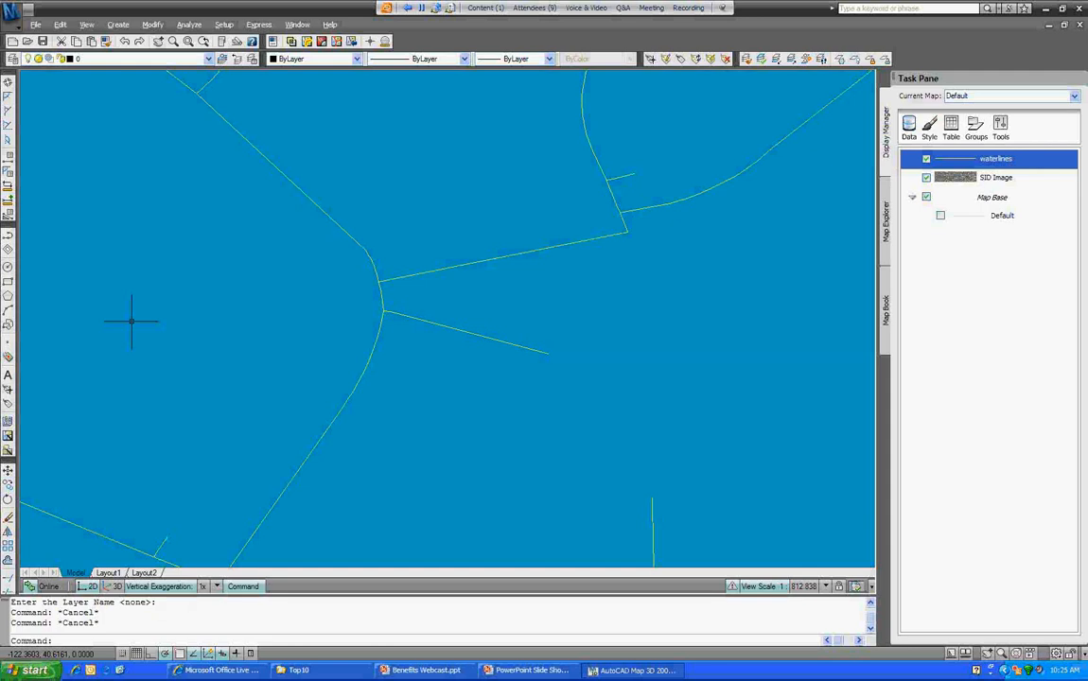
scroll(577, 304, "down", 5)
middle_click_drag(568, 304, 350, 424)
scroll(514, 313, "up", 2)
middle_click_drag(515, 314, 304, 342)
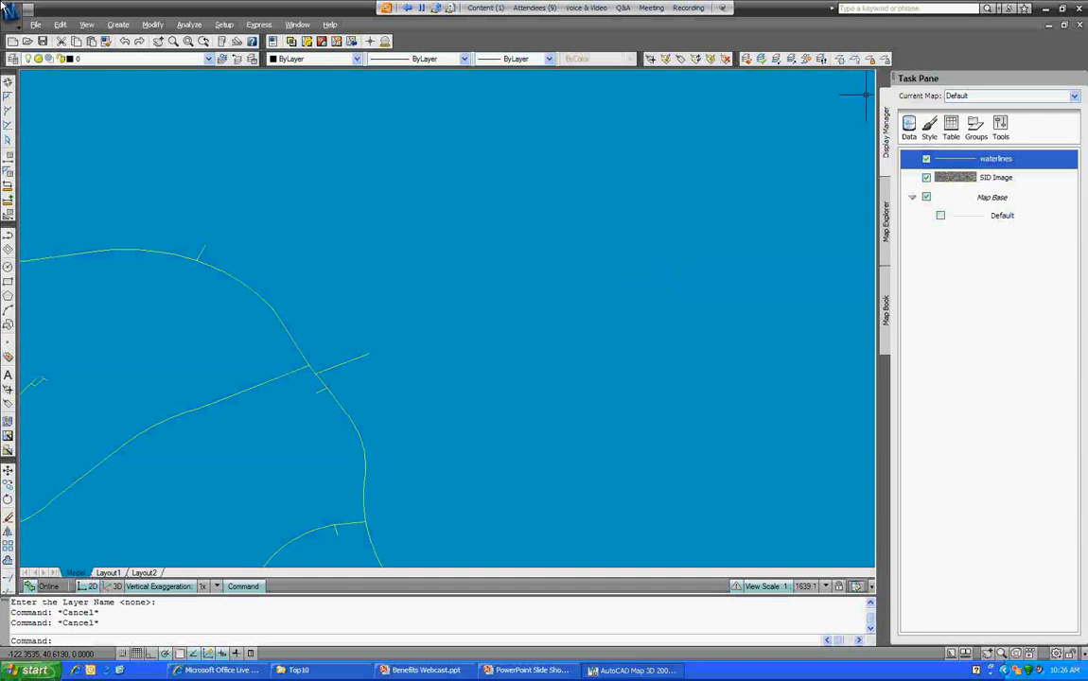
Step: Start a new waterline feature with object snapping turned on
right_click(981, 158)
mouse_move(928, 278)
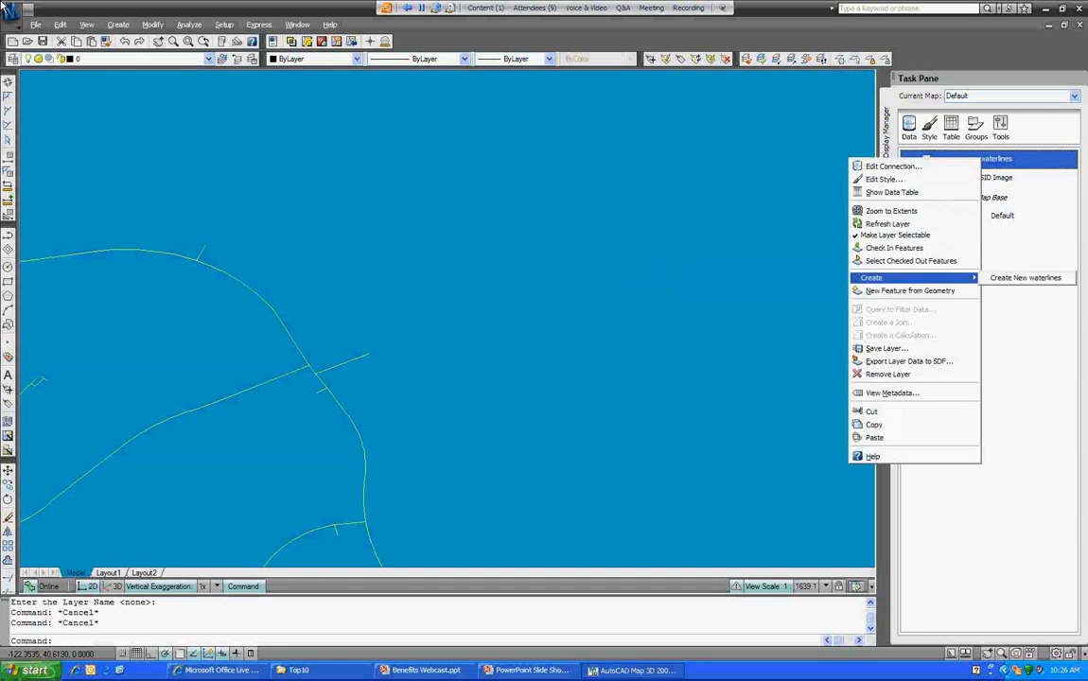
left_click(1025, 277)
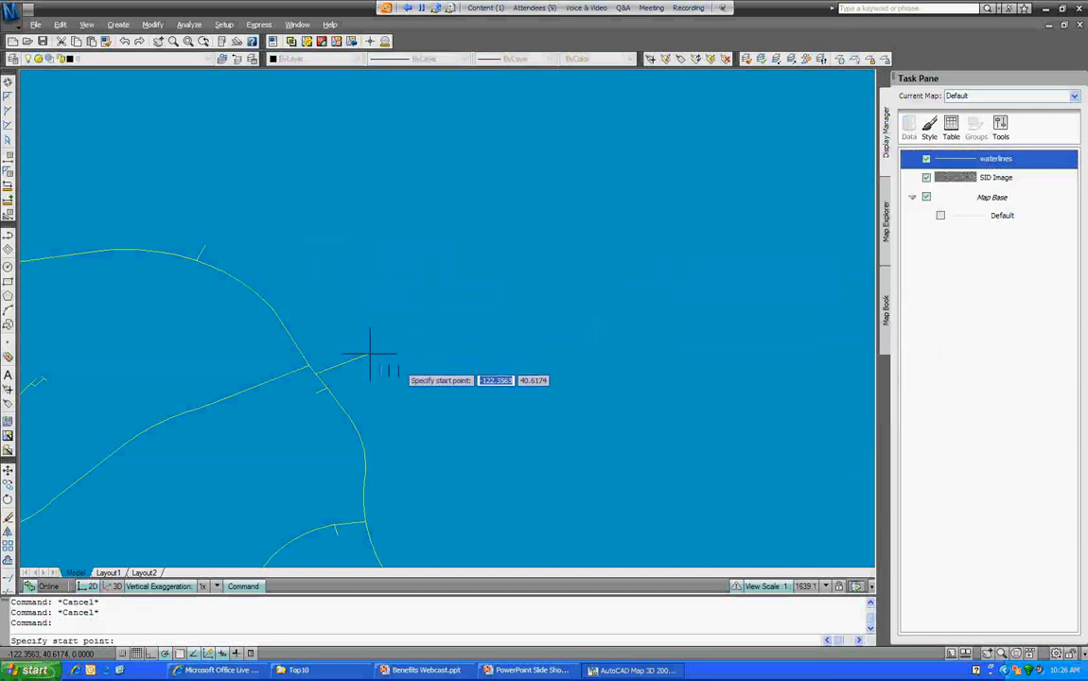
key("F3")
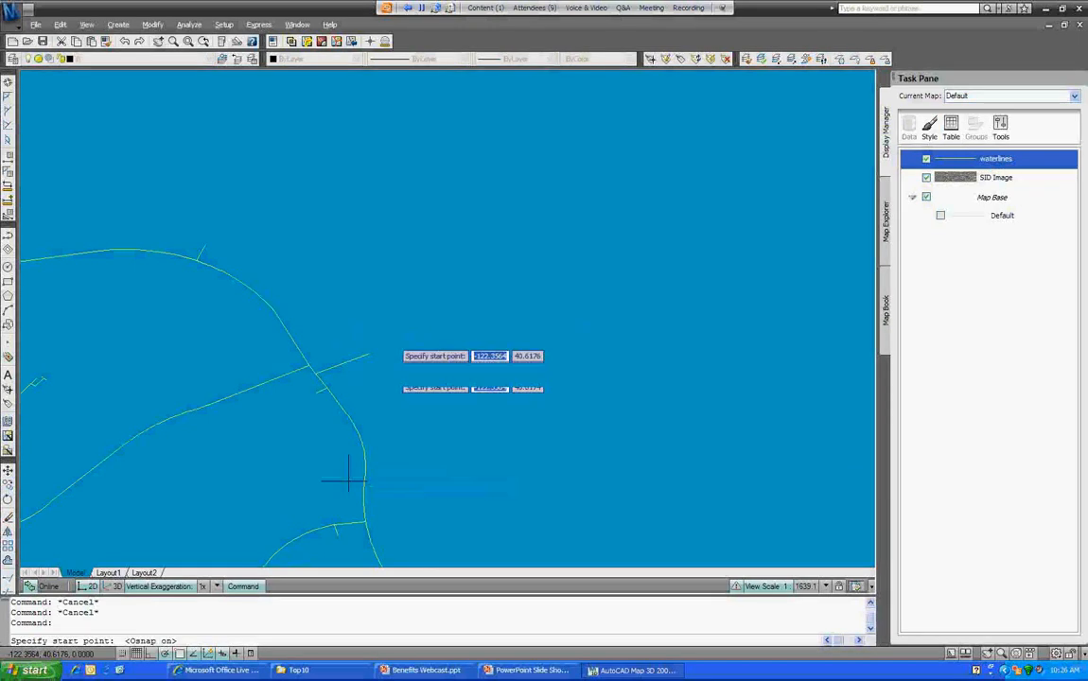
Step: Draw the waterline from the existing line's end, curving via an arc, then a straight final segment
left_click(369, 354)
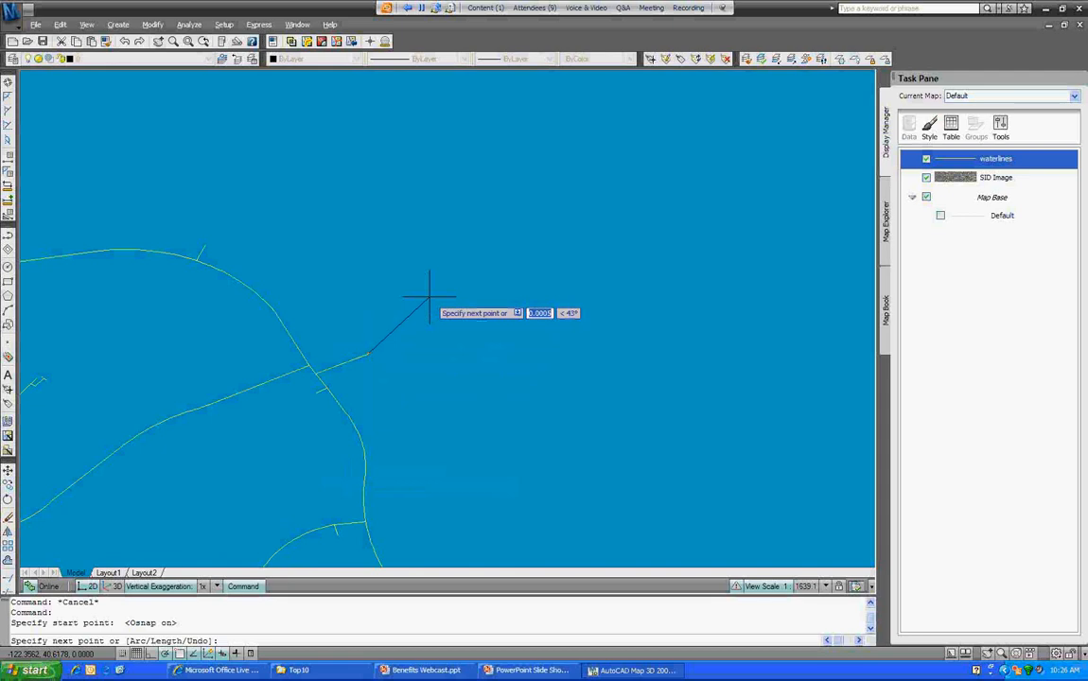
left_click(455, 232)
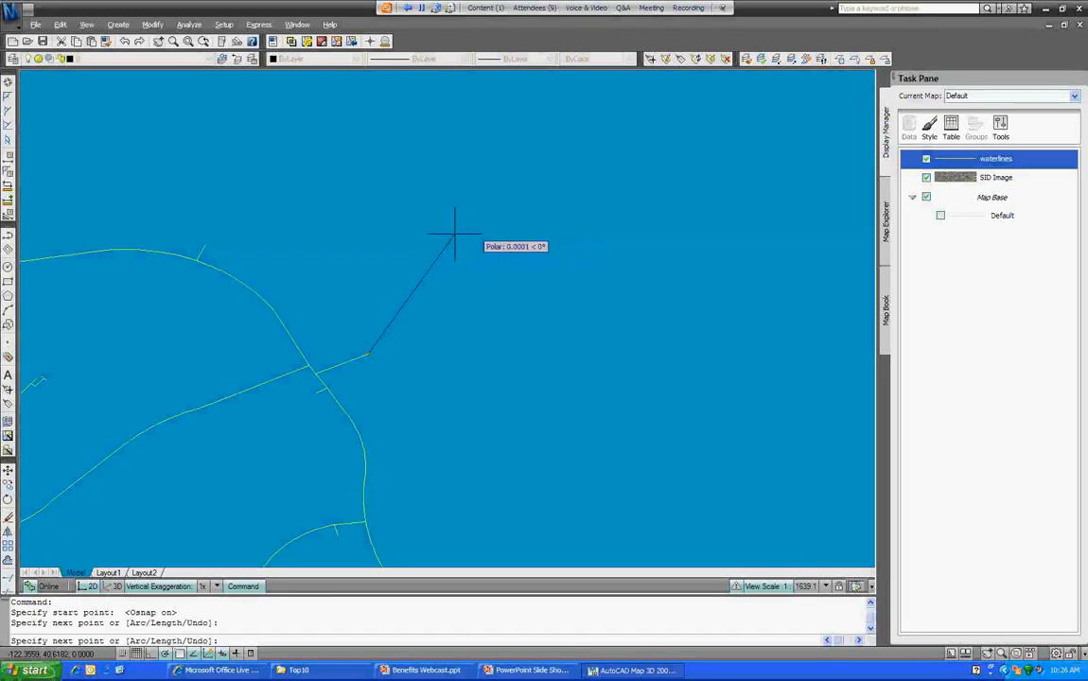
type("a")
key("Return")
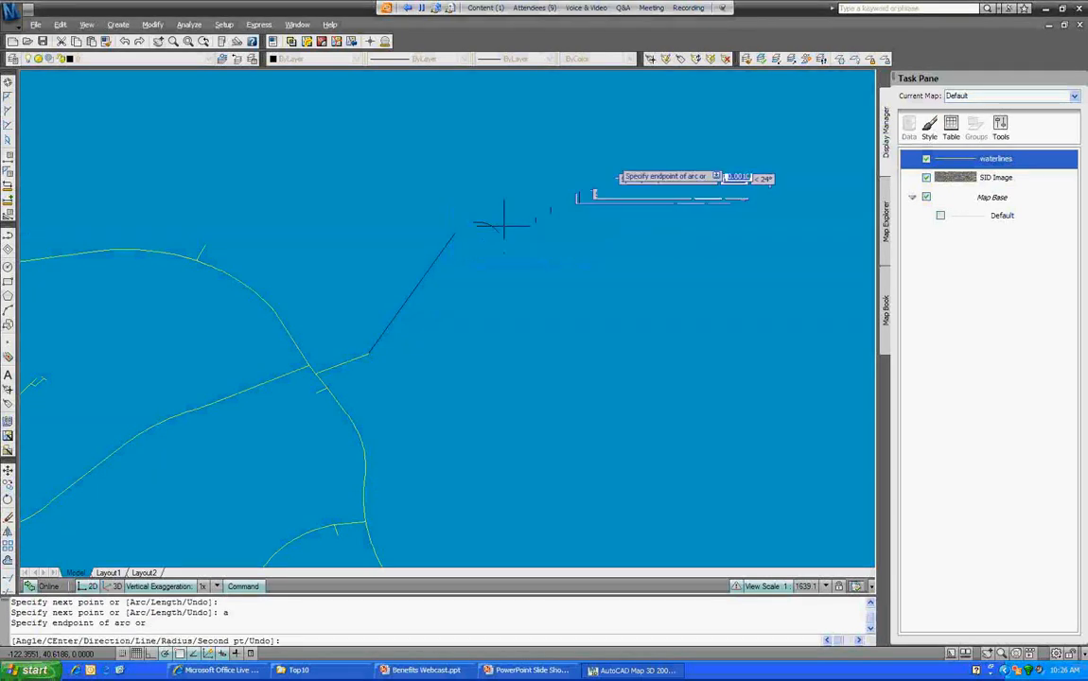
left_click(628, 121)
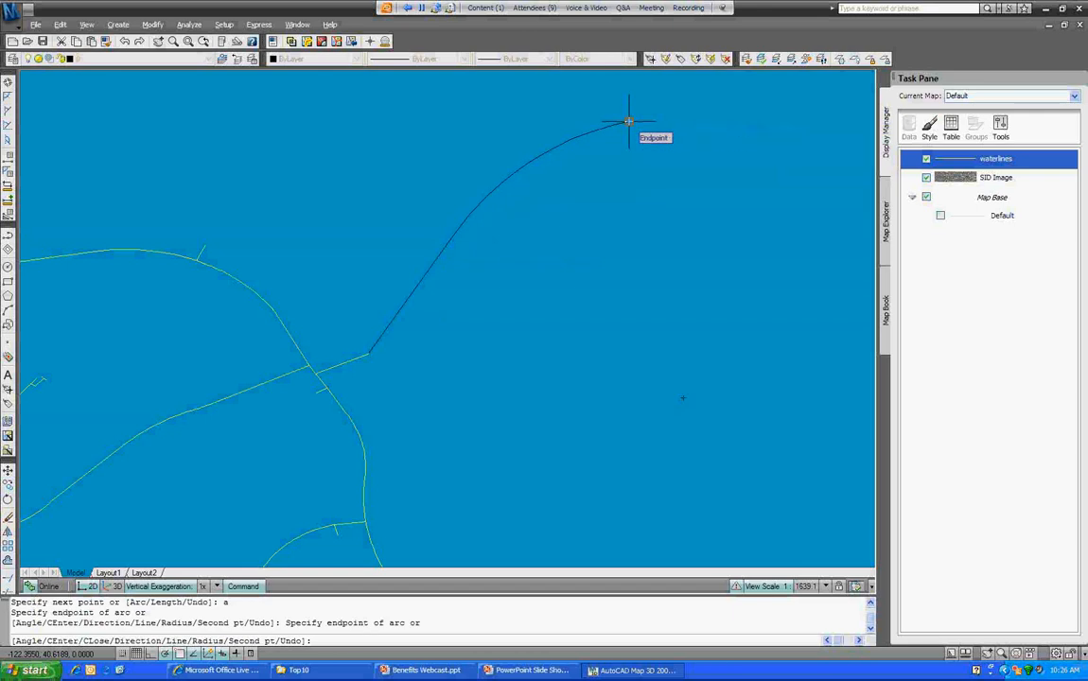
type("l")
key("Return")
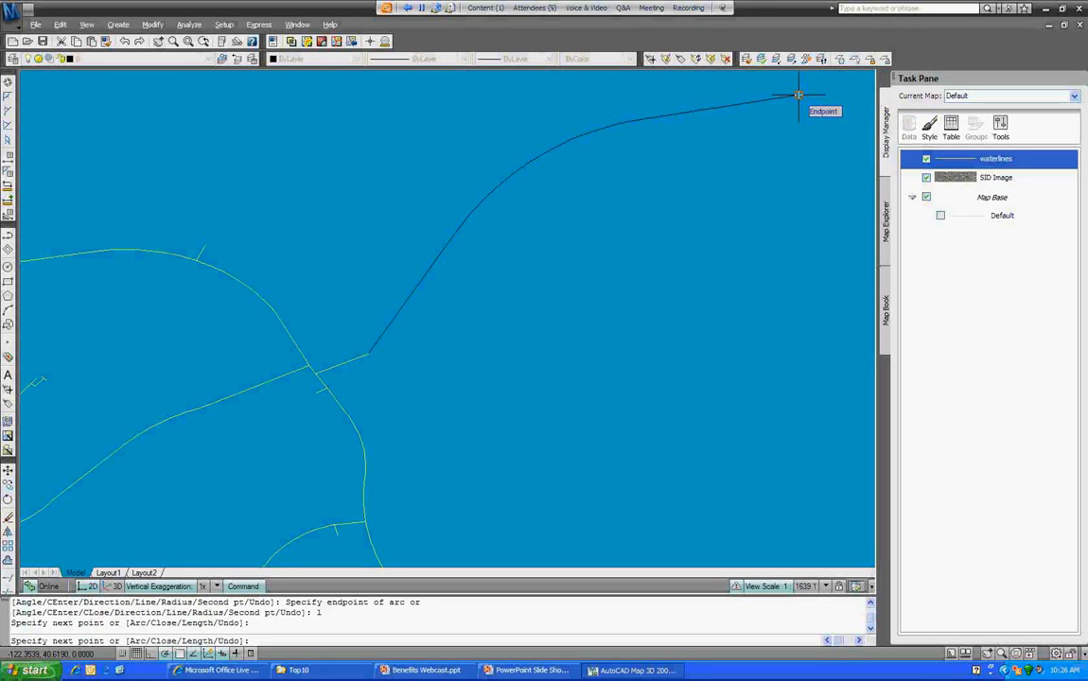
left_click(798, 96)
key("Return")
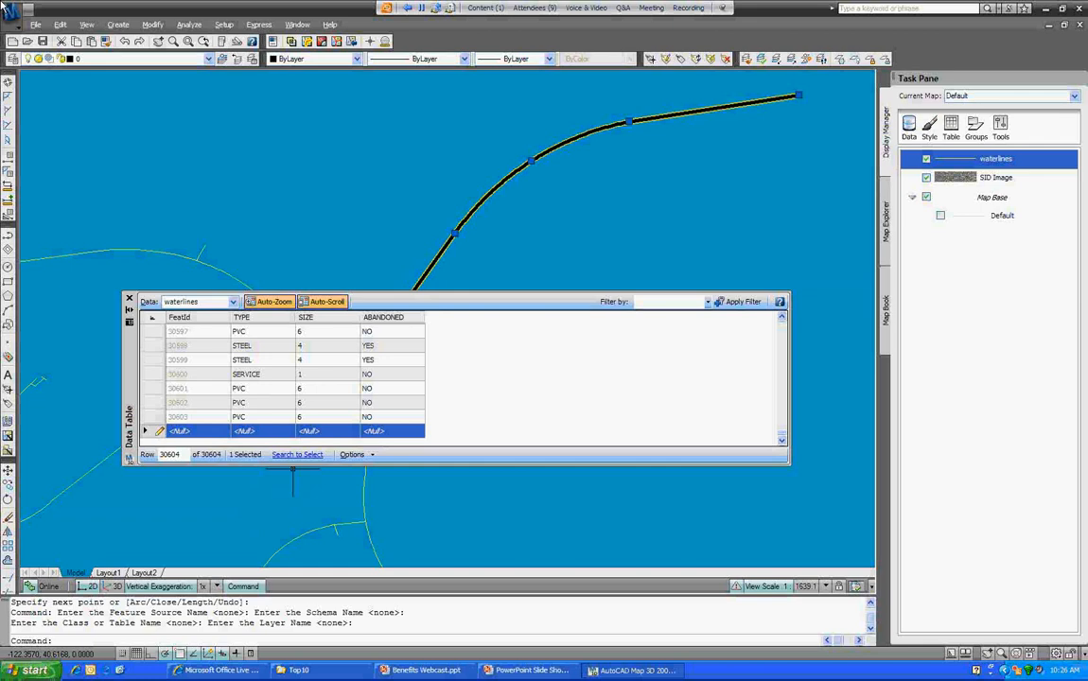
Step: Enter ABANDONED NO, SIZE 8 and TYPE PVC in the new waterline's record
left_click(374, 432)
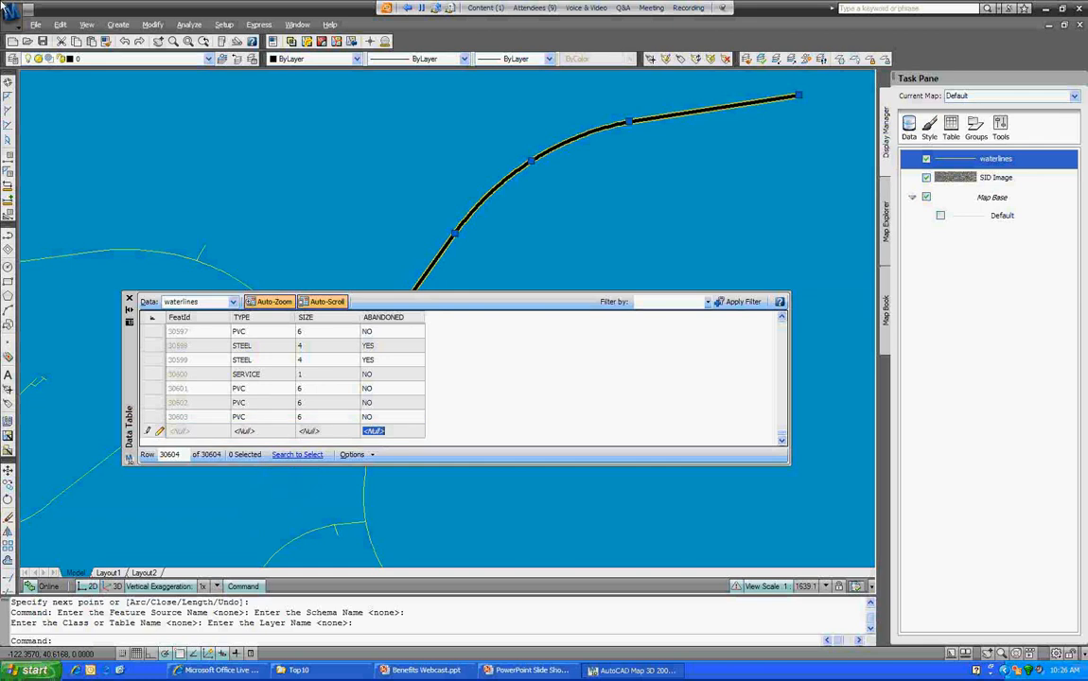
type("NO")
key("BackSpace")
key("BackSpace")
type("NO")
left_click(309, 431)
type("*")
key("BackSpace")
type("6")
left_click(264, 432)
type("PVC")
key("shift+Tab")
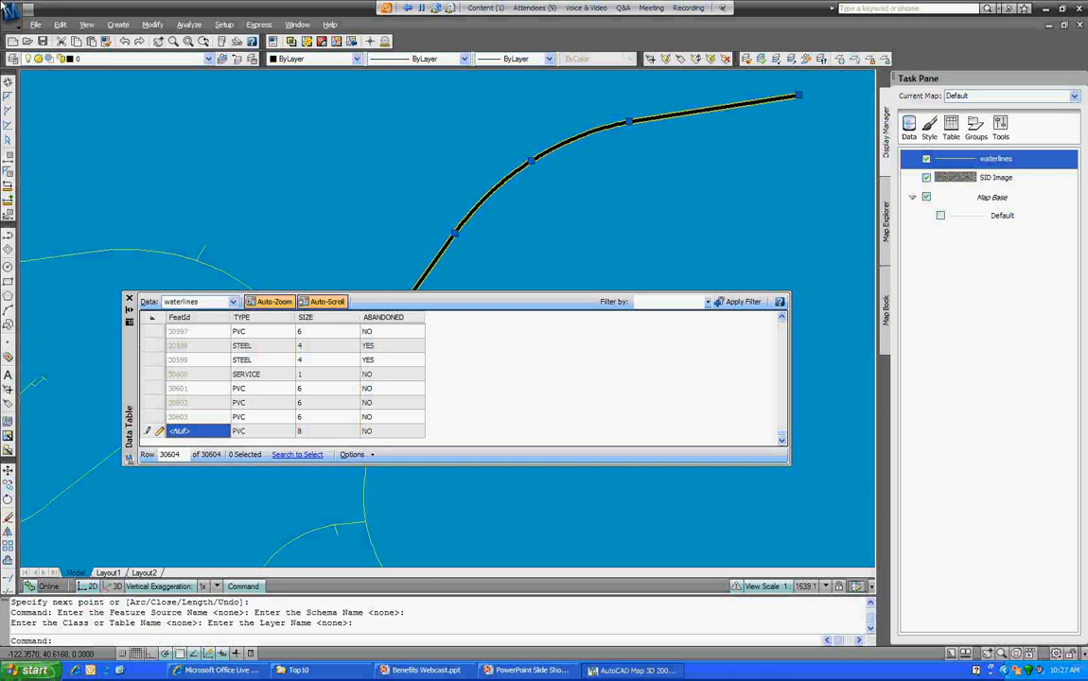
Step: Check in the new waterline feature and close the waterlines attribute table
right_click(583, 187)
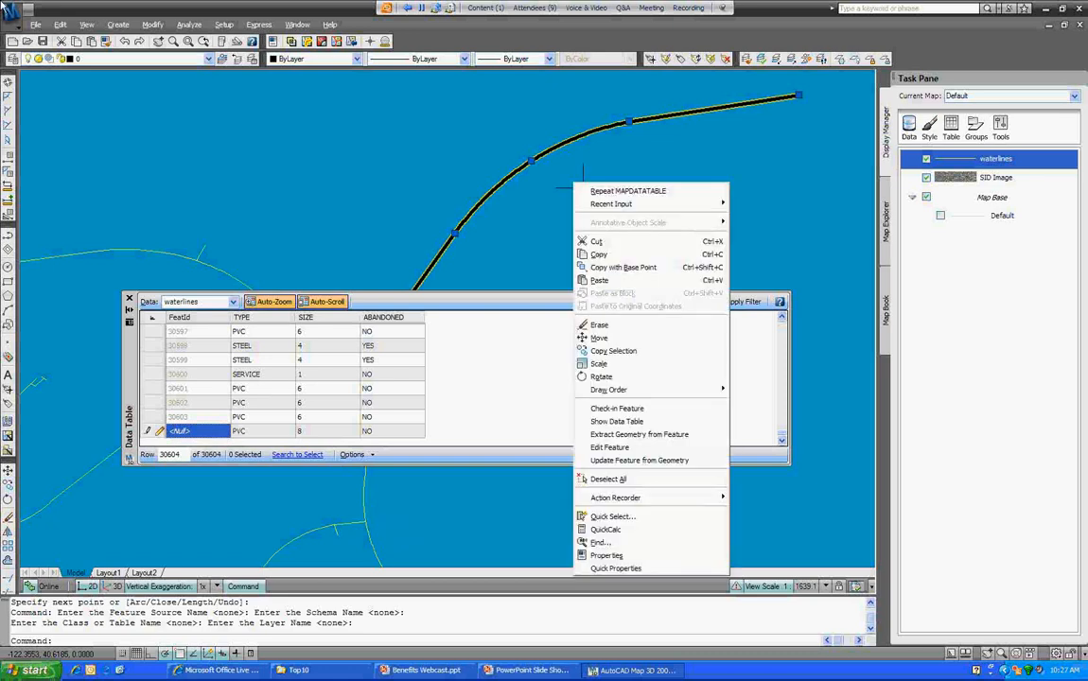
left_click(618, 408)
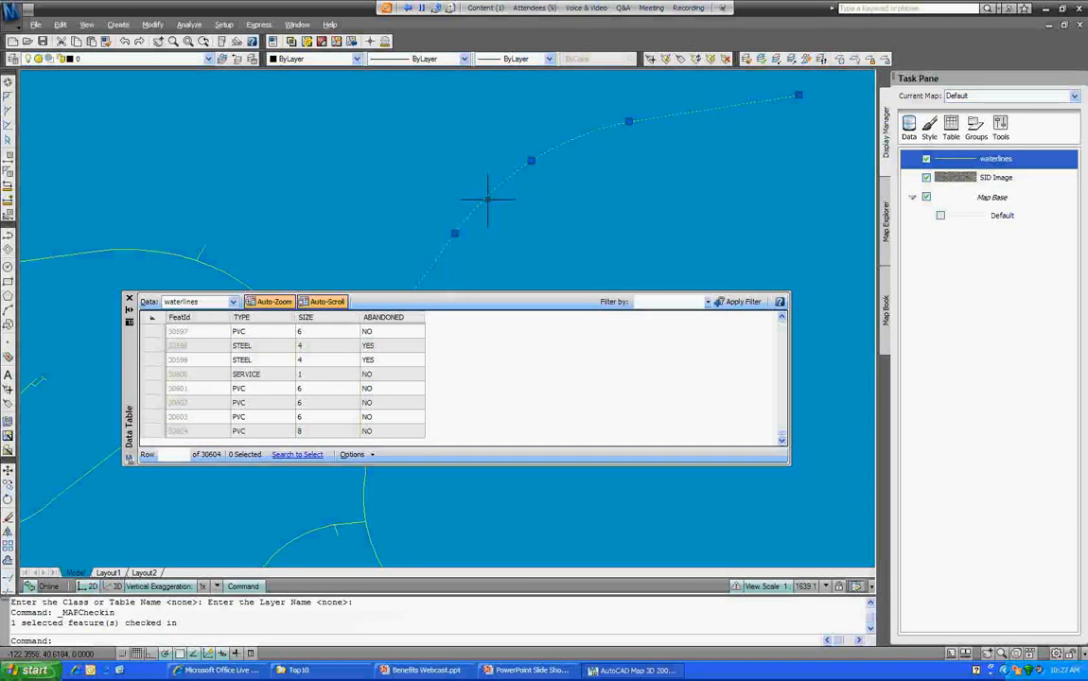
key("Escape")
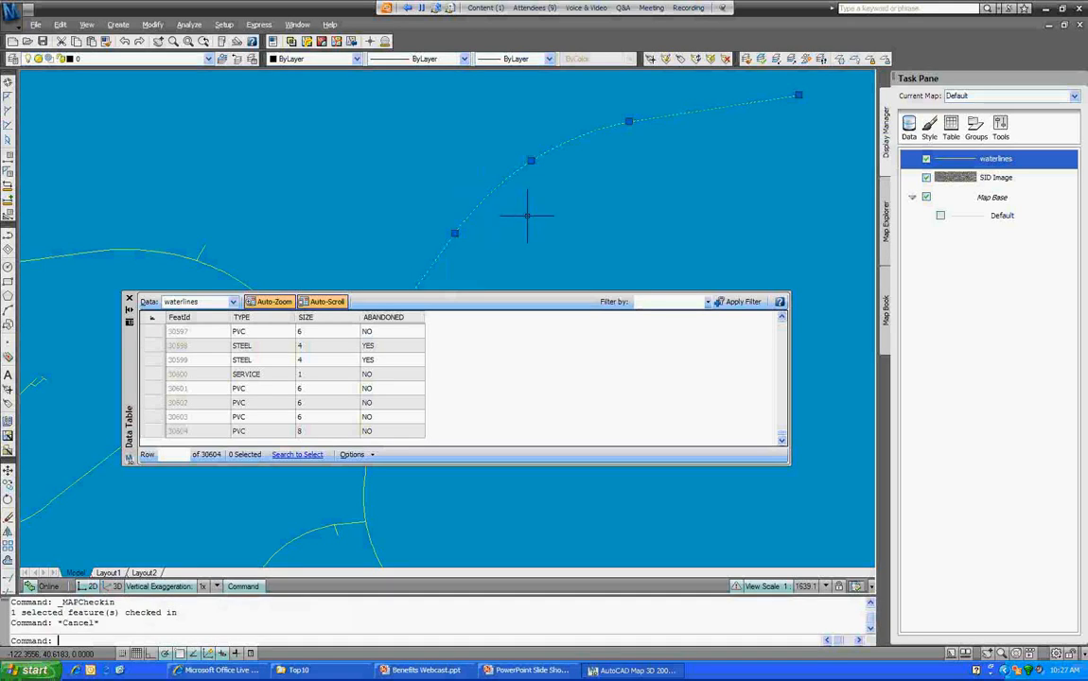
left_click(502, 192)
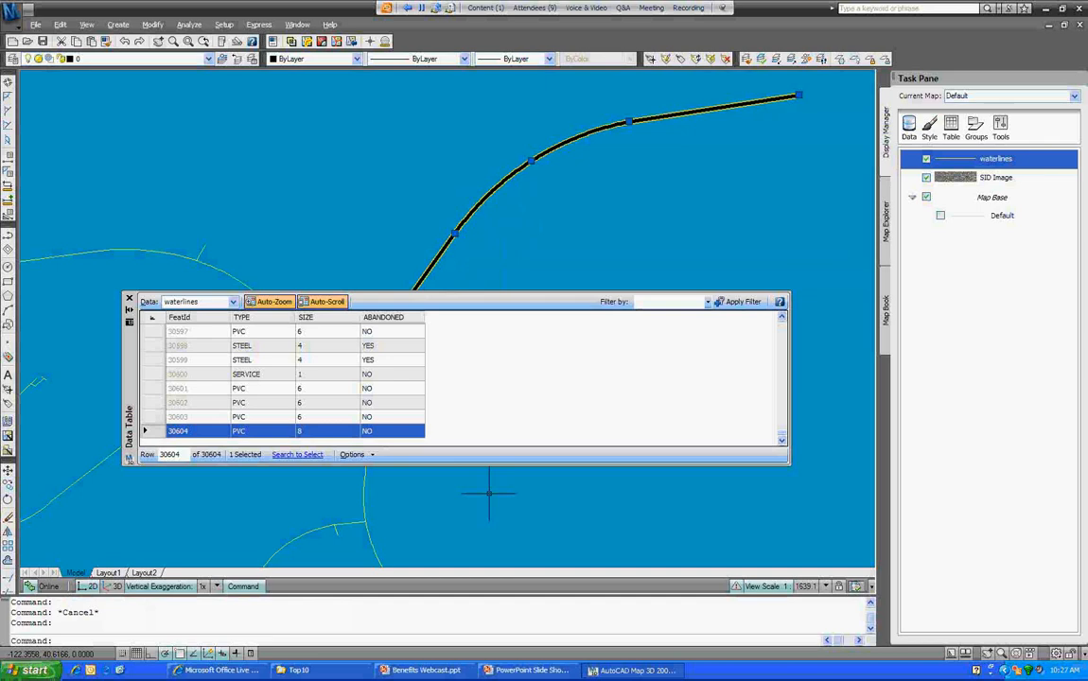
key("Escape")
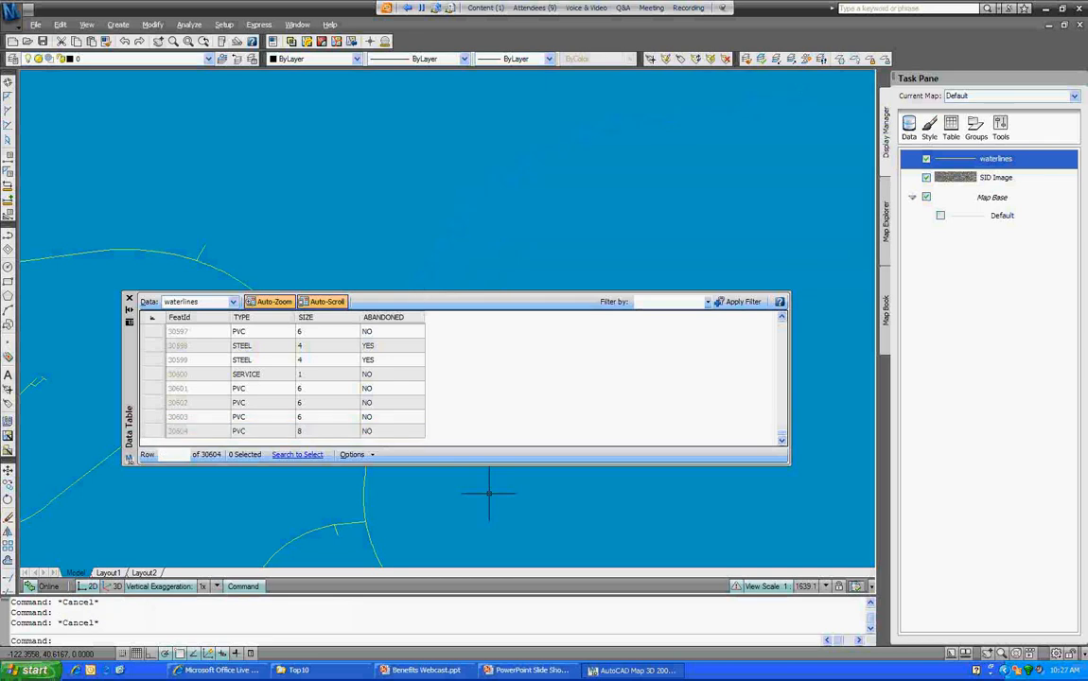
left_click(129, 298)
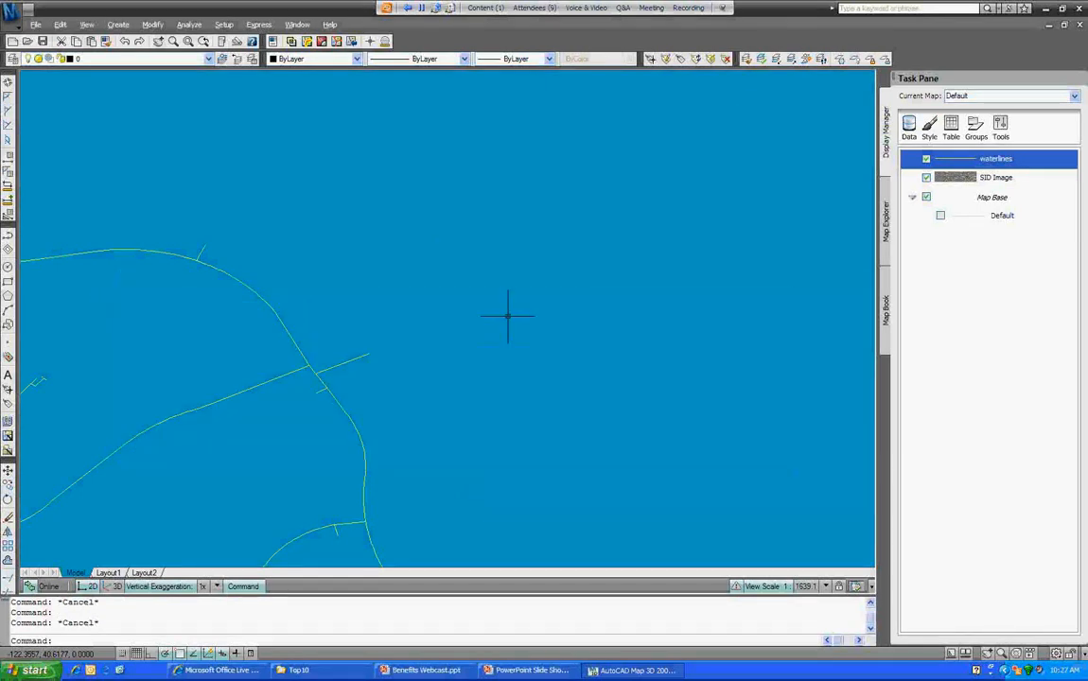
Step: Pan across the network and regenerate the drawing with RE
scroll(553, 324, "down", 2)
middle_click_drag(556, 323, 434, 288)
type("re")
key("Return")
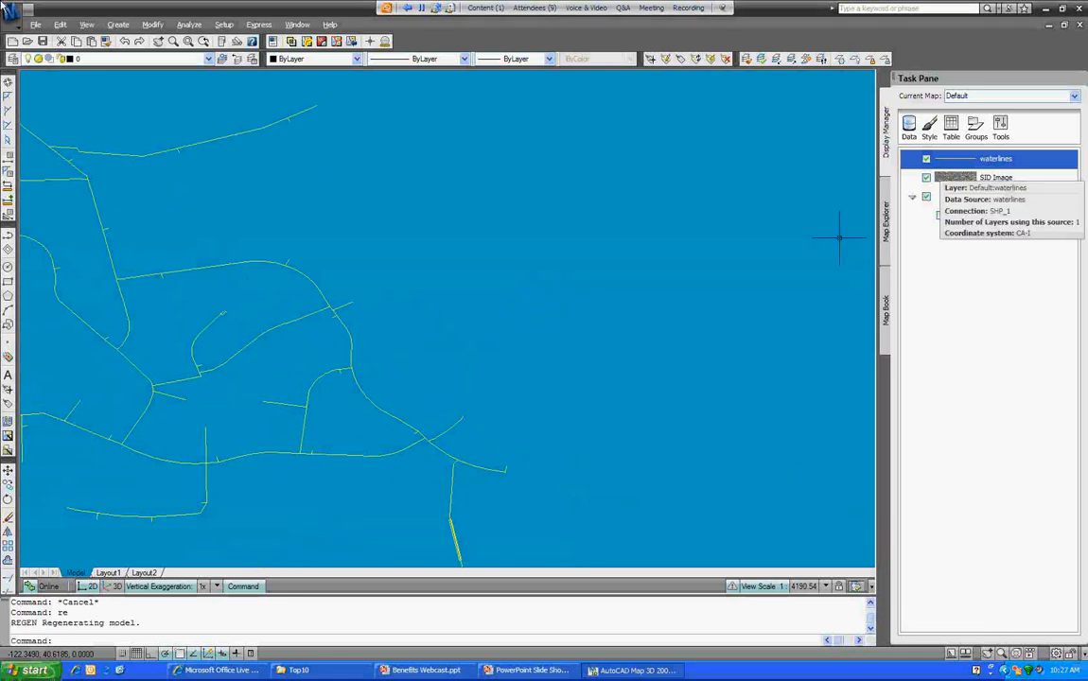
Step: Attempt a waterlines layer refresh and clear the resulting warning in Map Messages
right_click(947, 159)
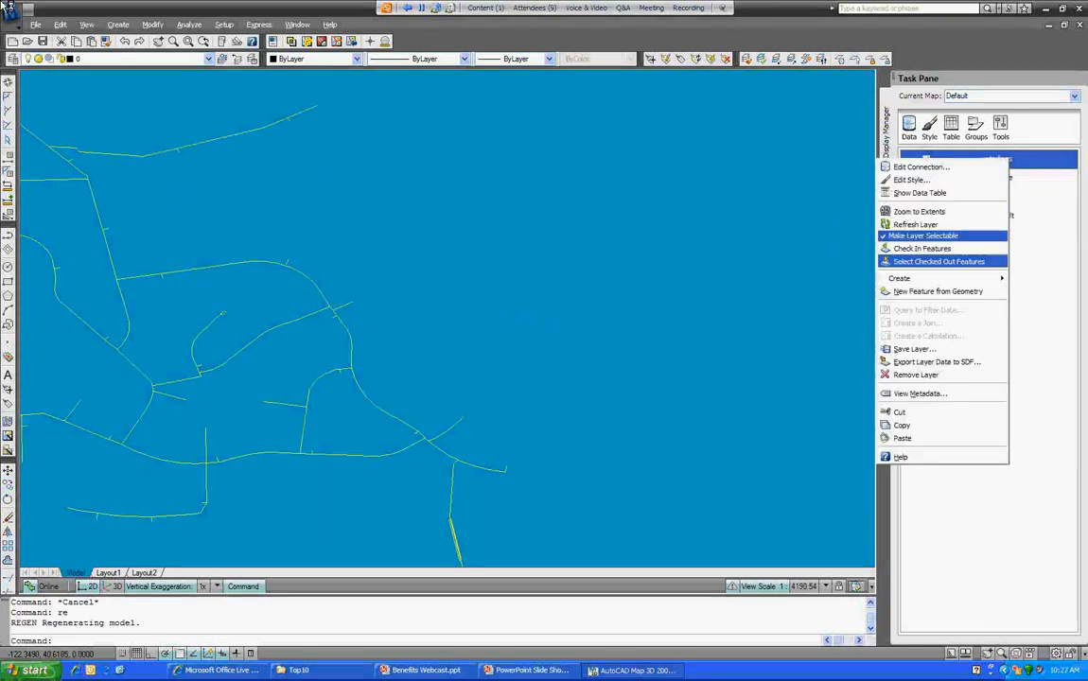
left_click(915, 225)
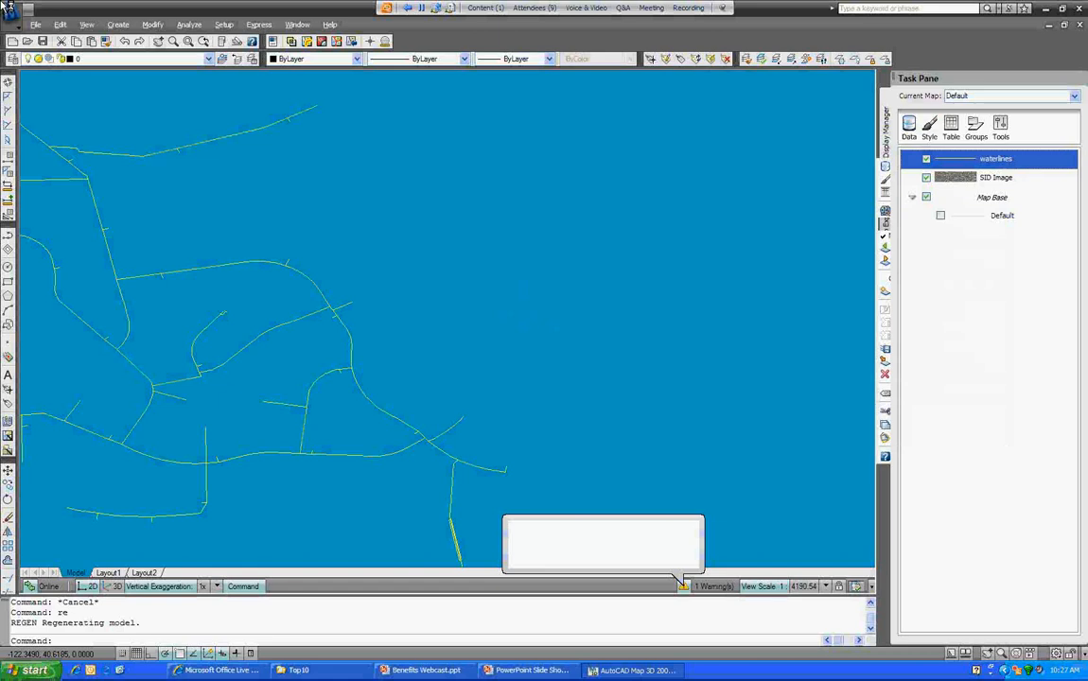
left_click(587, 528)
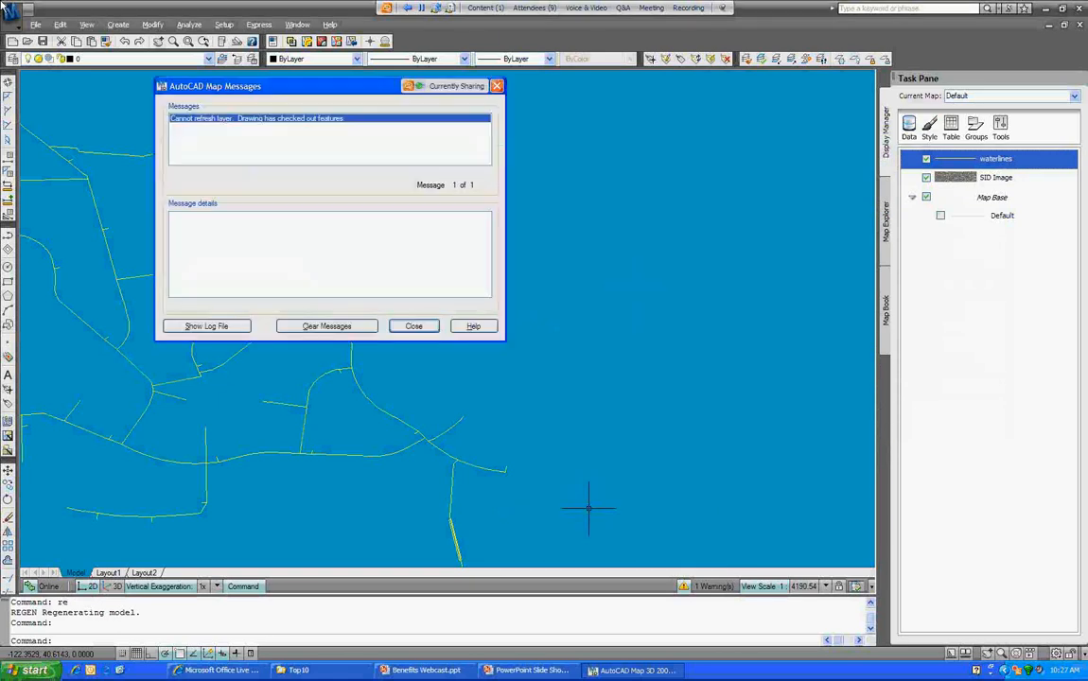
left_click(327, 326)
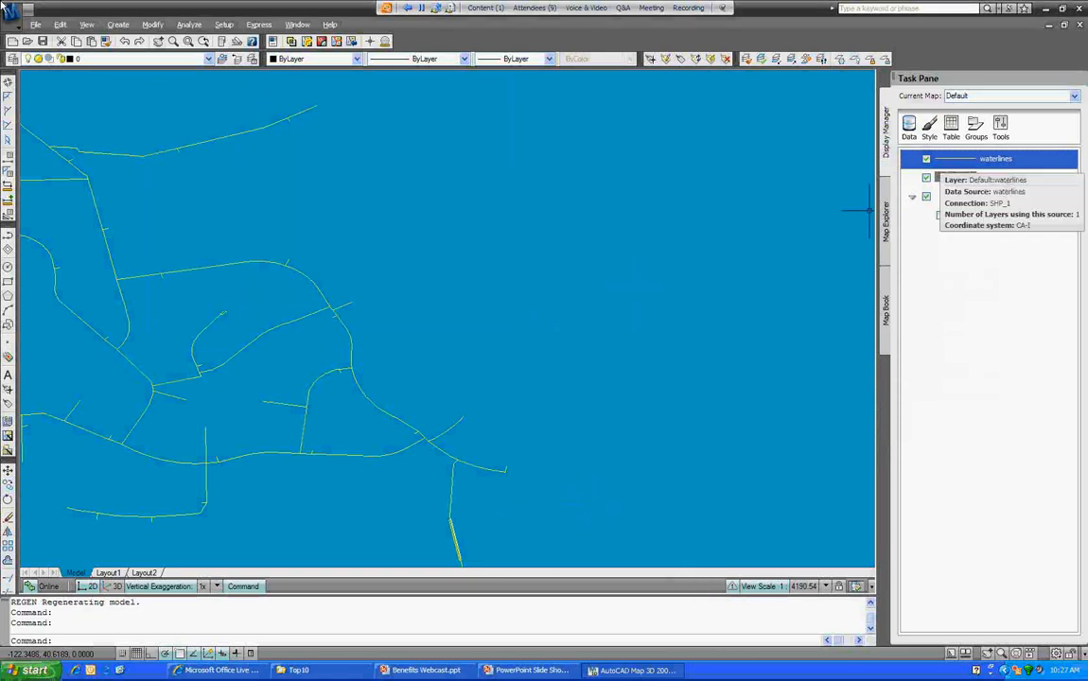
Step: Refresh the waterlines layer again from its Display Manager menu
right_click(977, 159)
key("Escape")
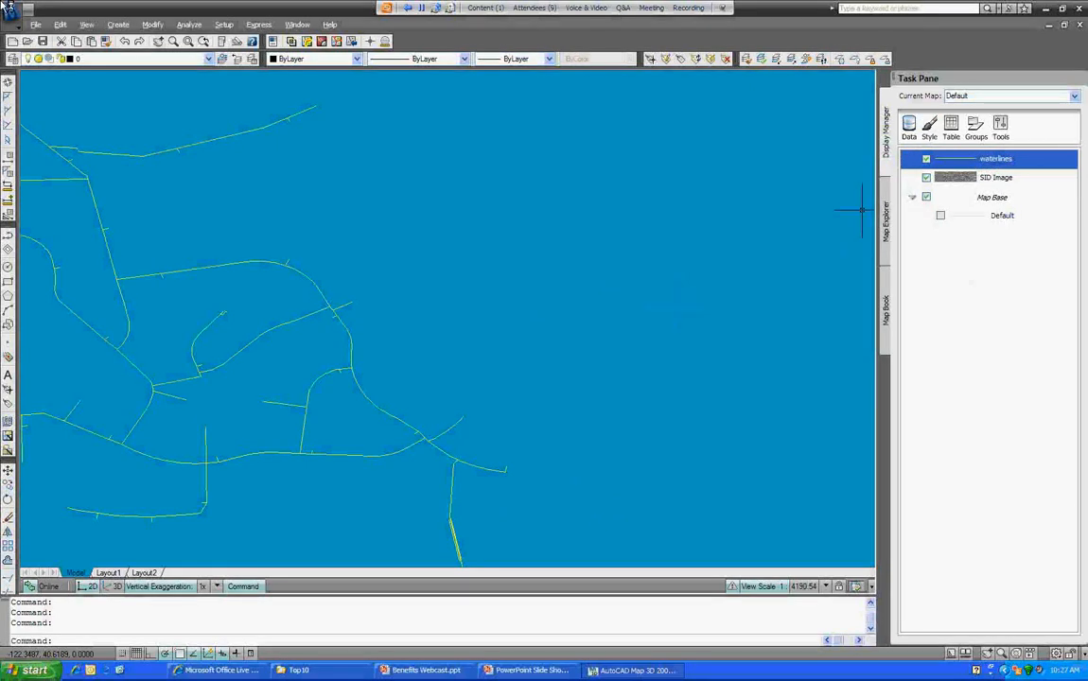
right_click(985, 159)
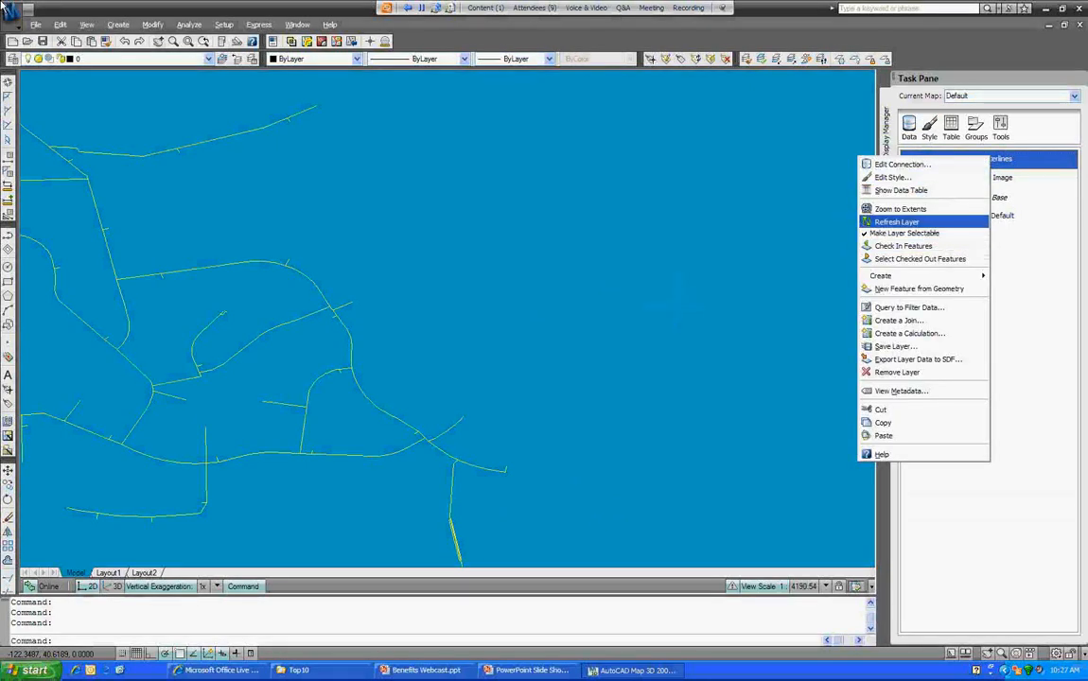
left_click(897, 221)
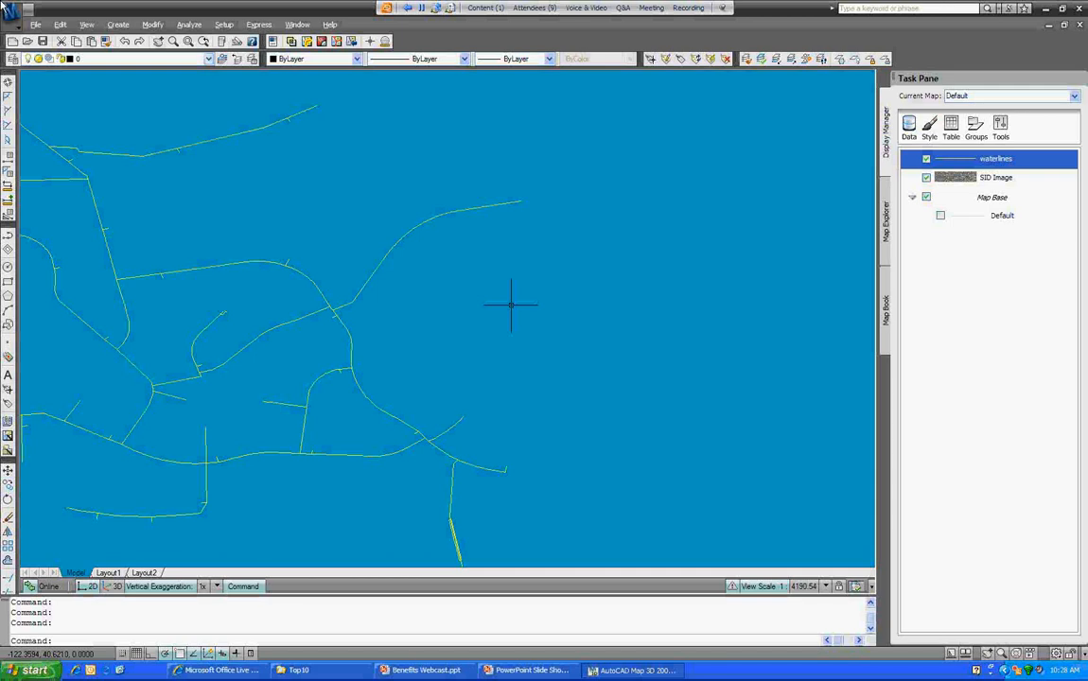
Step: Open the Water_System.dwg drawing
key("ctrl+o")
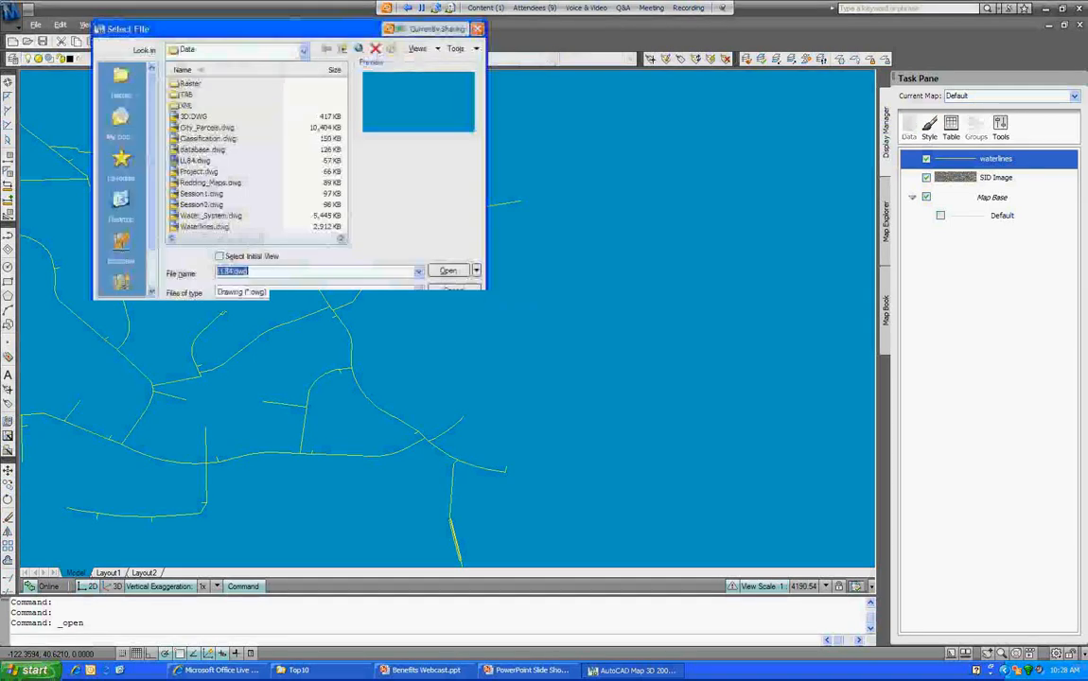
key("Return")
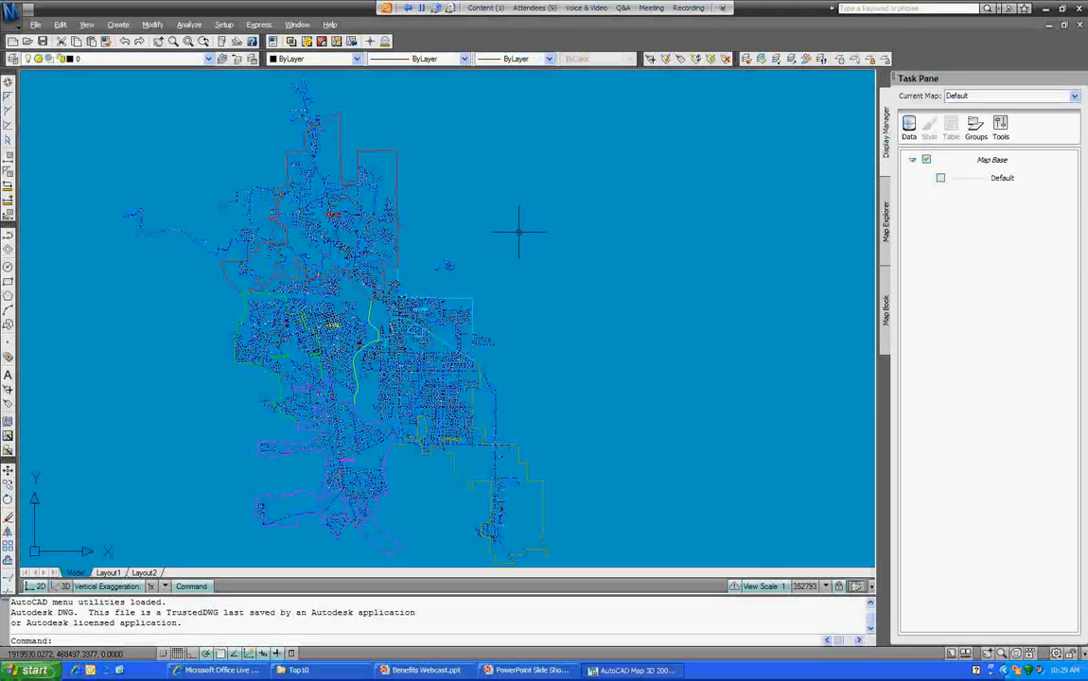
Step: Zoom and pan to a close-up of a few blocks of the water network
scroll(518, 232, "up", 10)
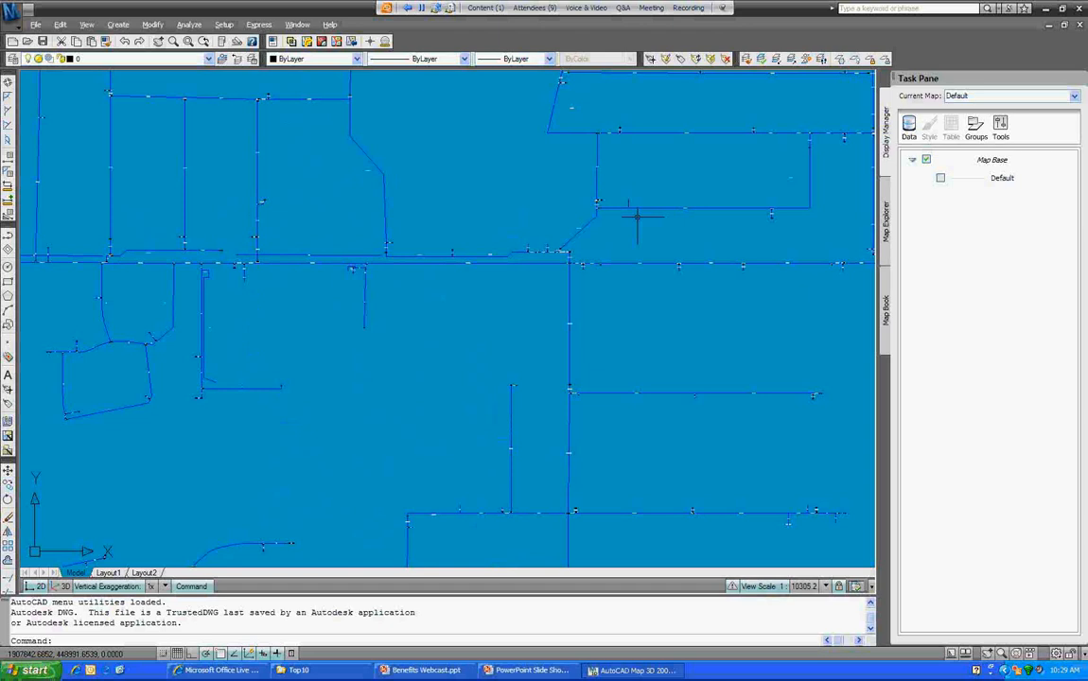
middle_click_drag(229, 165, 348, 206)
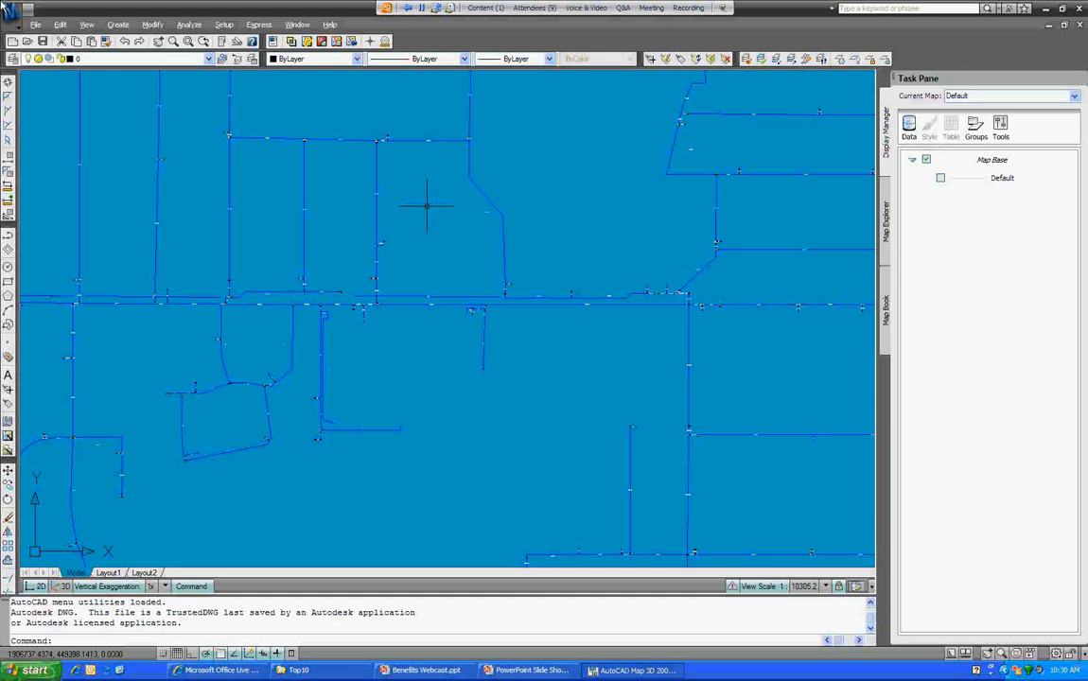
left_click(152, 24)
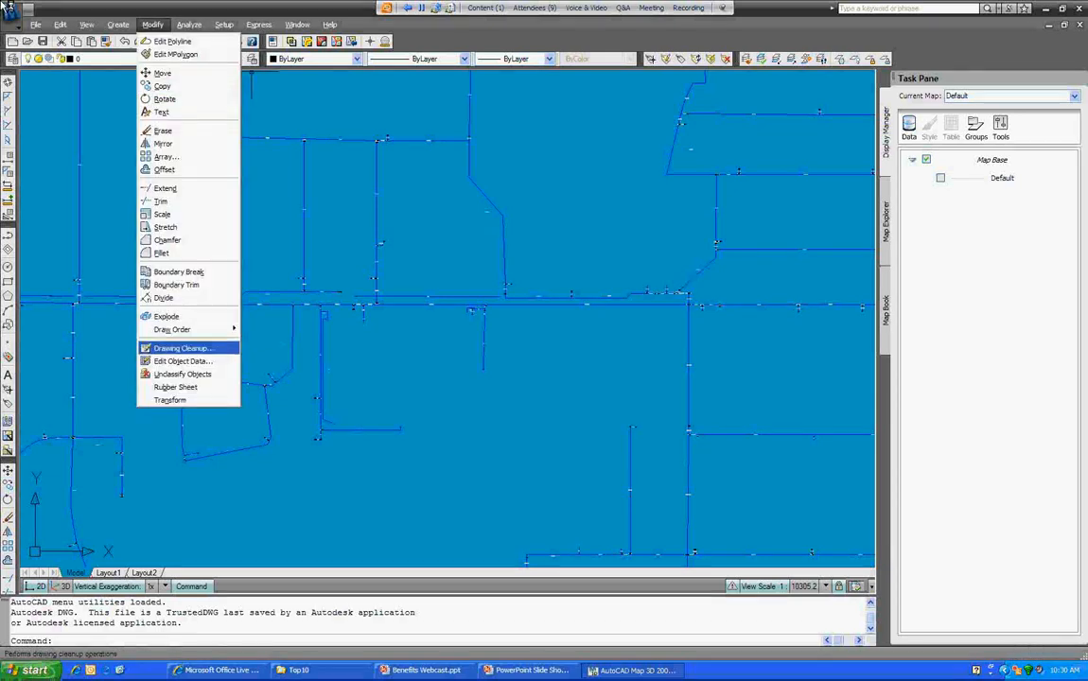
Step: Start Drawing Cleanup limited to the waterlines layer and continue to the actions page
left_click(184, 349)
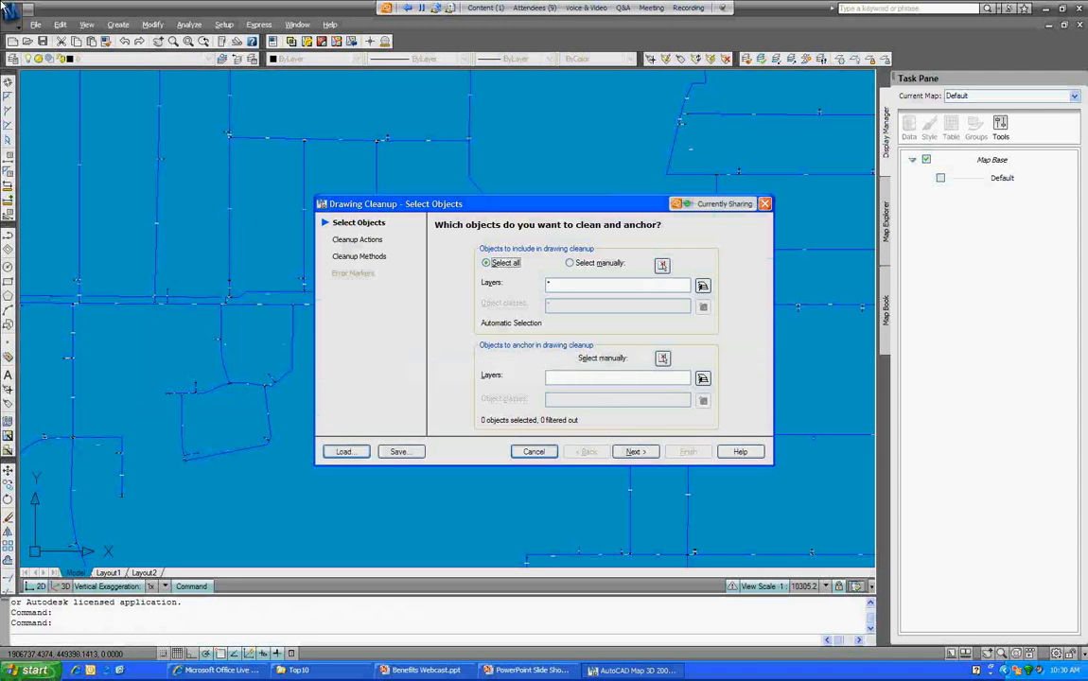
left_click(703, 286)
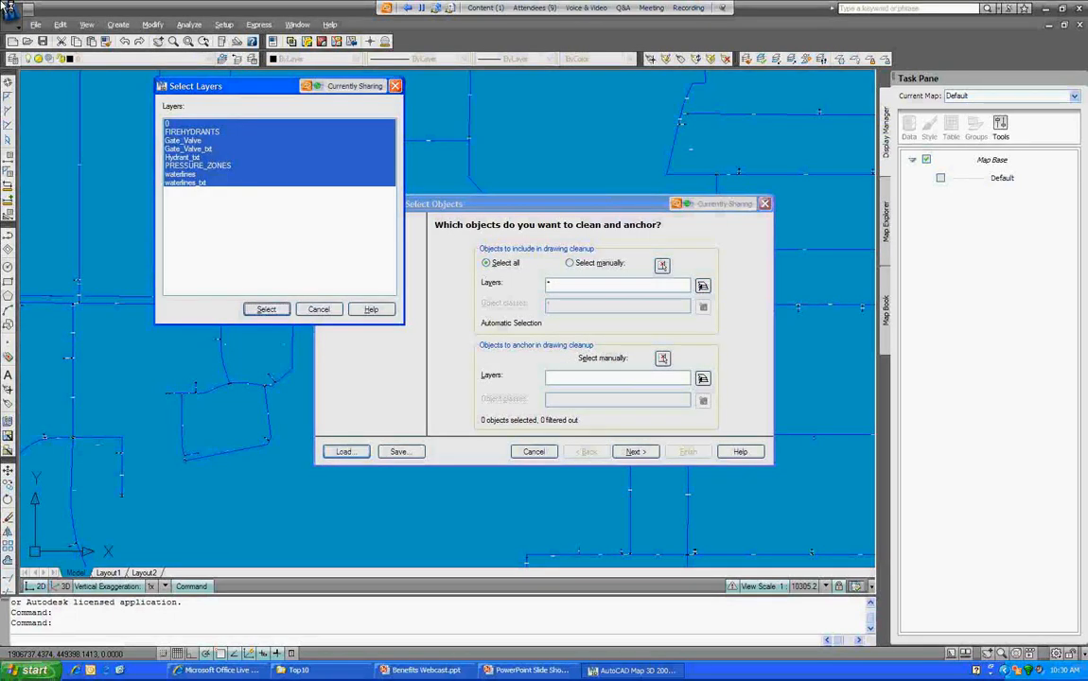
left_click(185, 174)
left_click(266, 310)
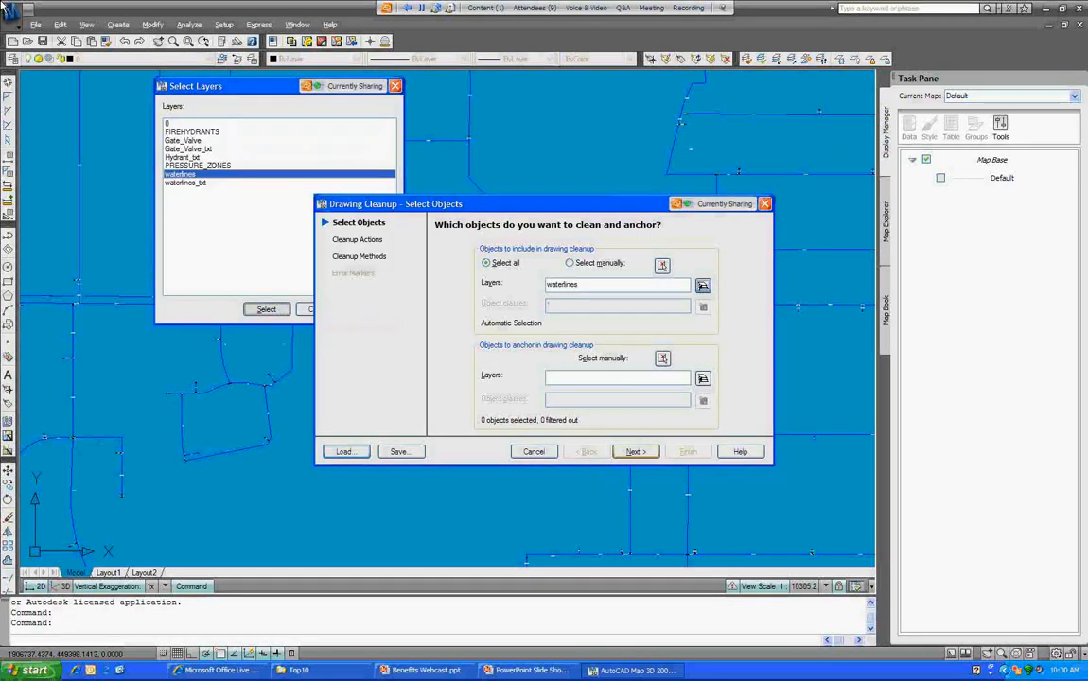
left_click(635, 452)
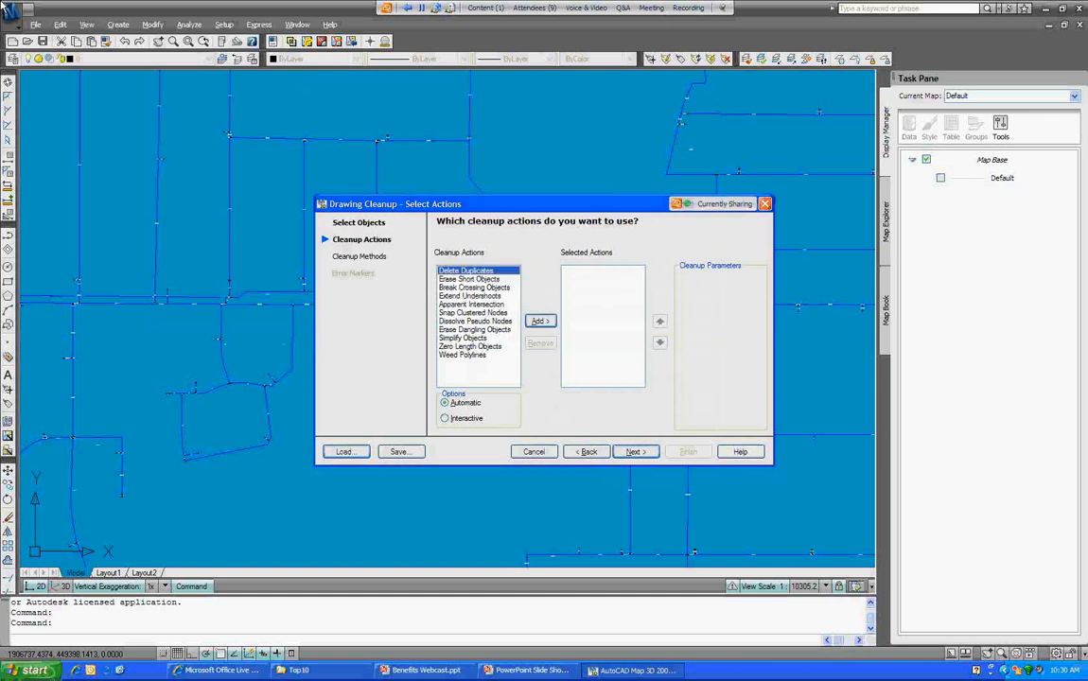
Step: Queue Delete Duplicates, Extend Undershoots and Erase Dangling Objects as interactive cleanup actions
left_click(540, 322)
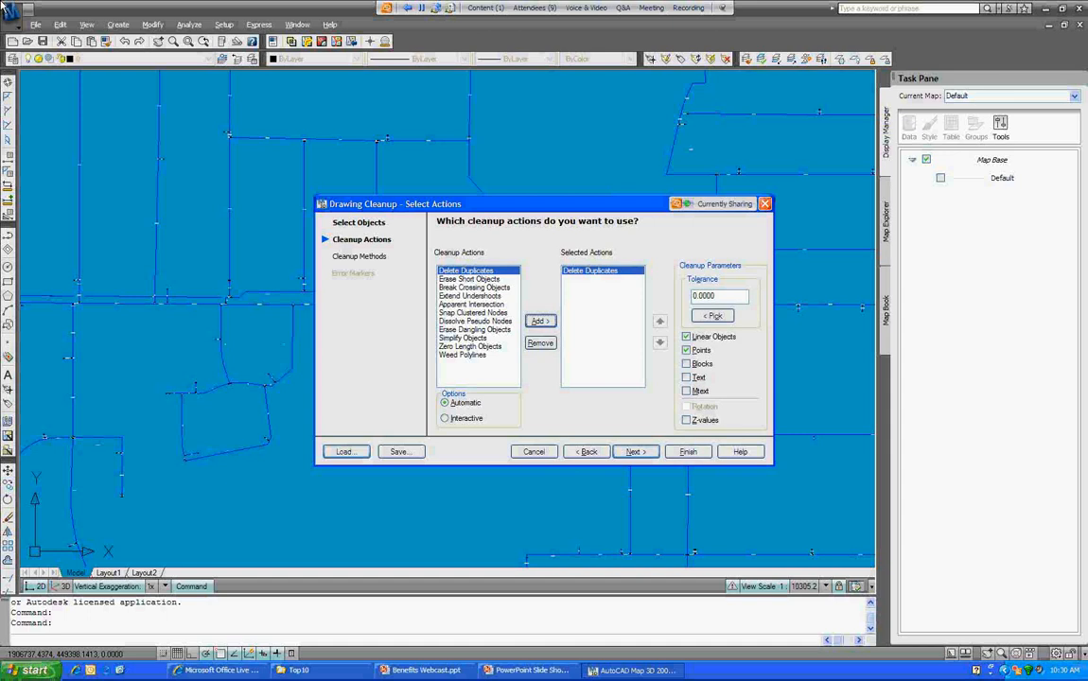
left_click(471, 296)
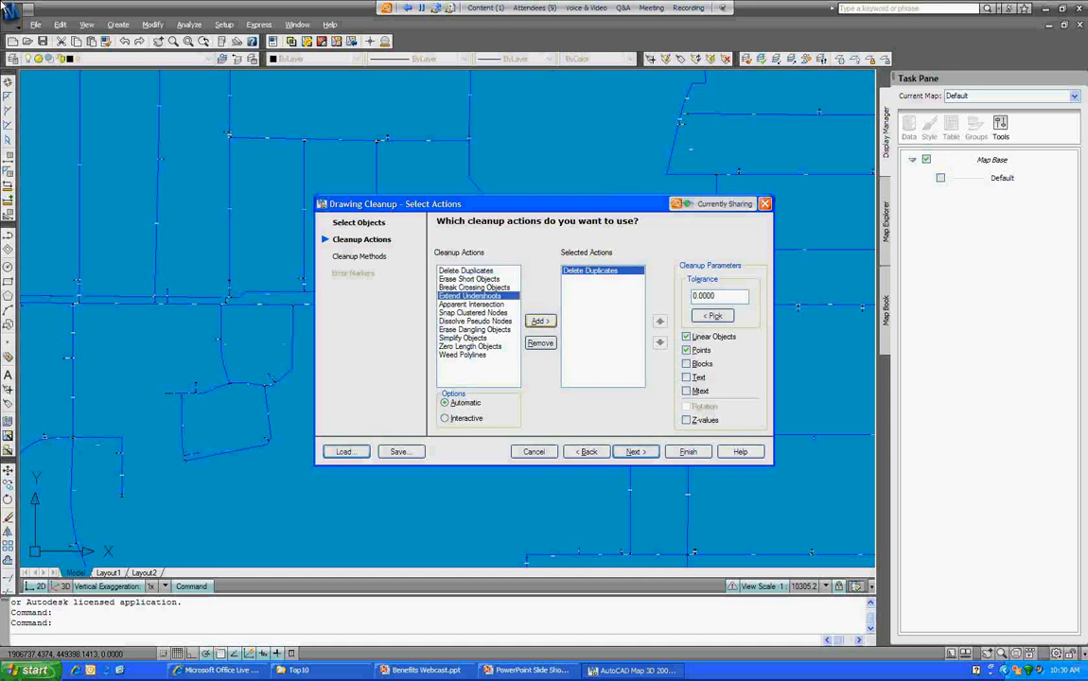
left_click(540, 322)
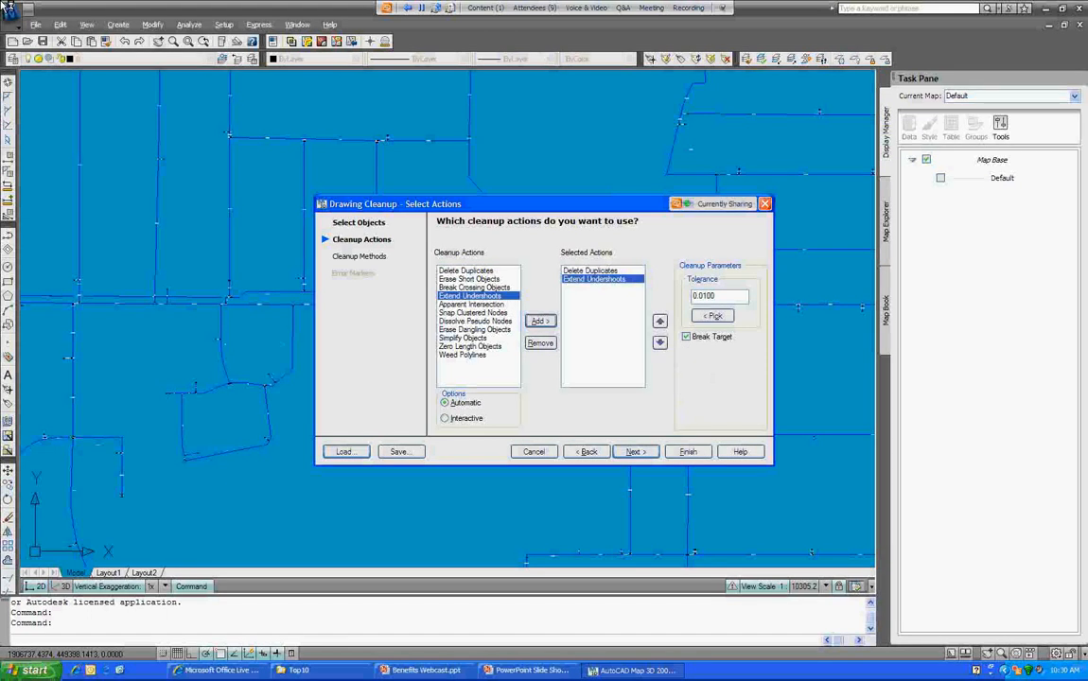
left_click(476, 329)
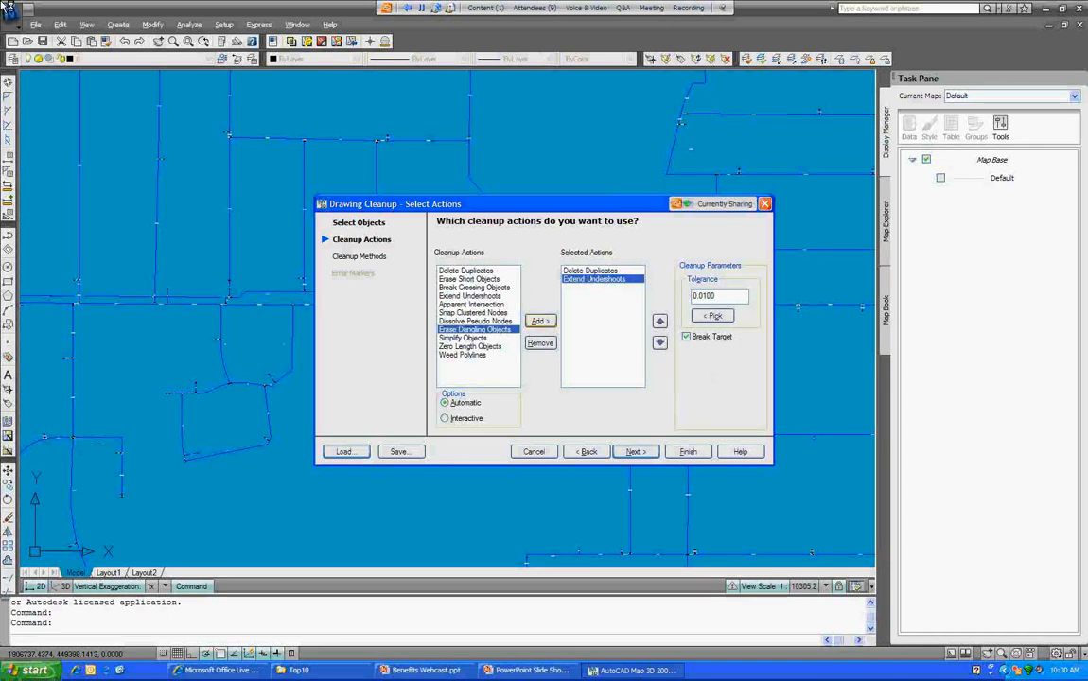
left_click(540, 321)
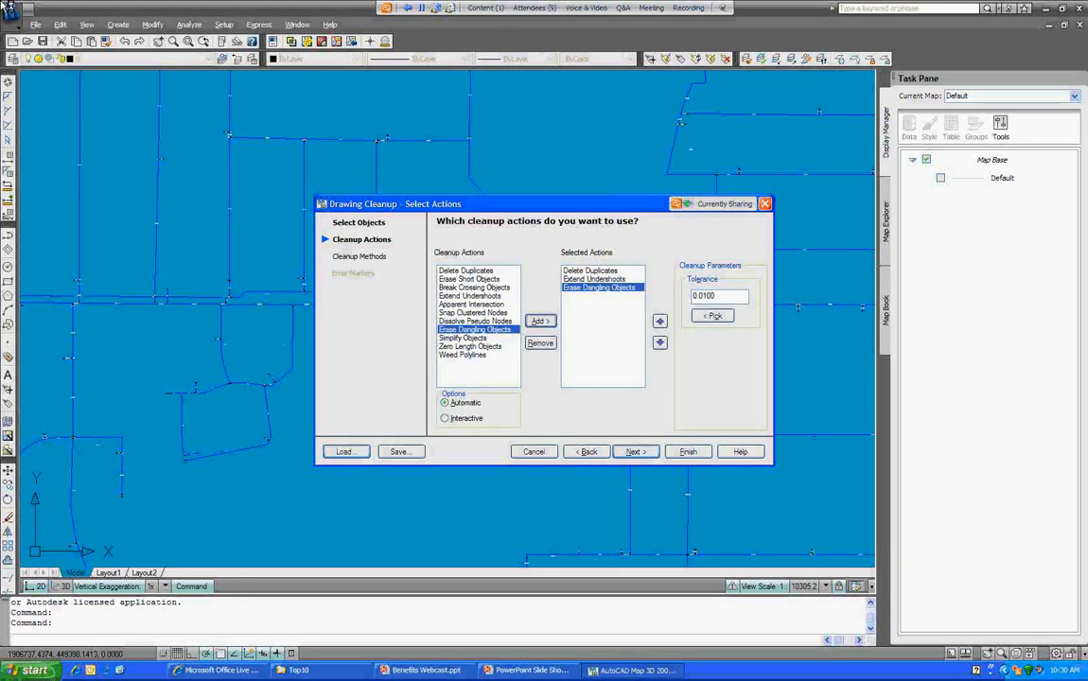
left_click(595, 279)
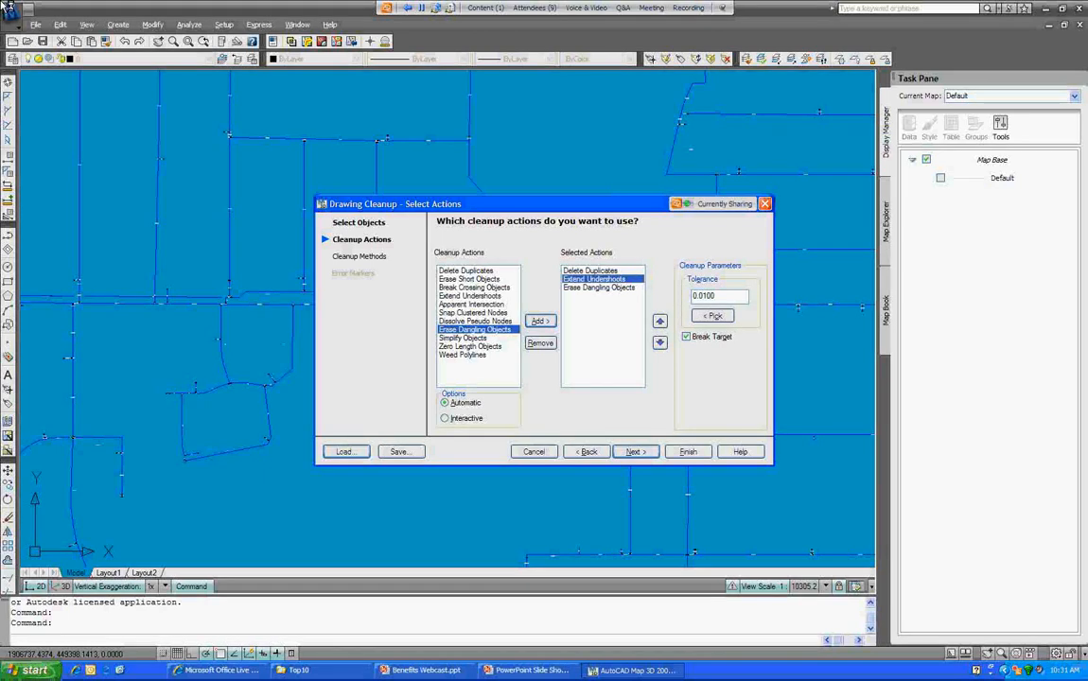
left_click(445, 418)
left_click(636, 451)
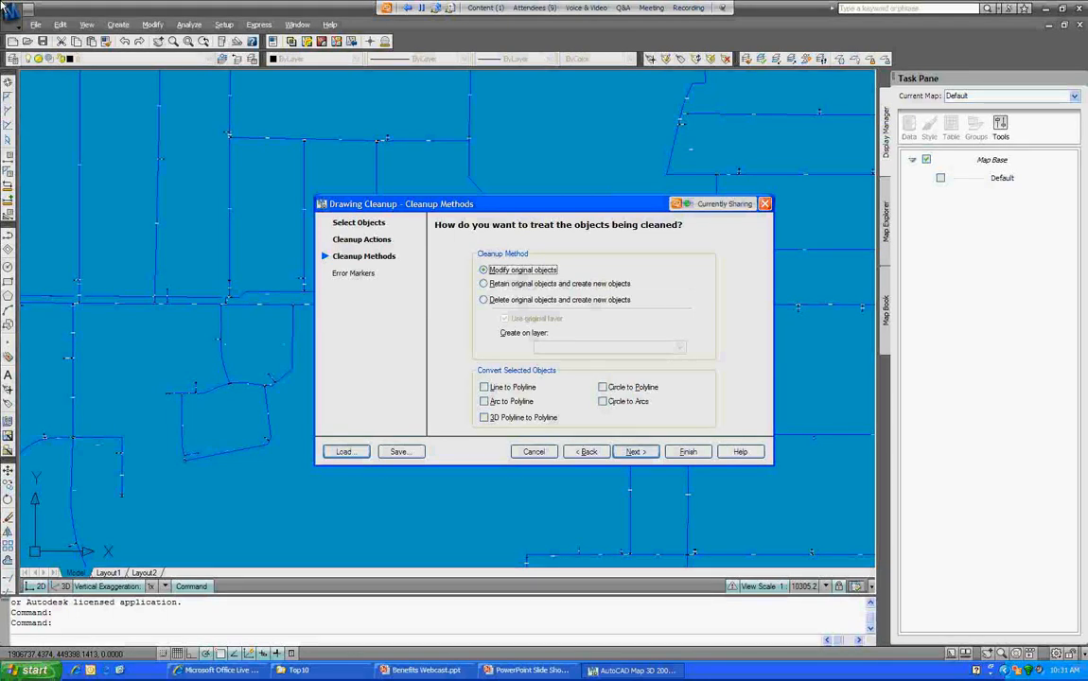
Step: Convert lines, arcs, 3D polylines and circles to polylines, then finish to run the cleanup
left_click(485, 387)
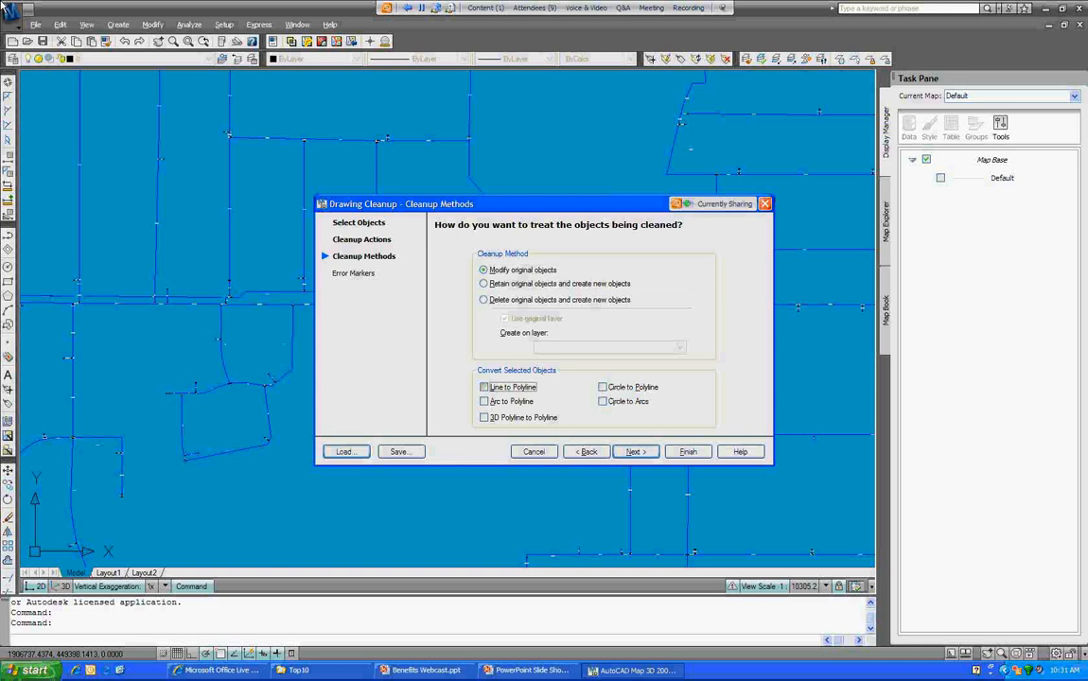
left_click(485, 402)
left_click(484, 418)
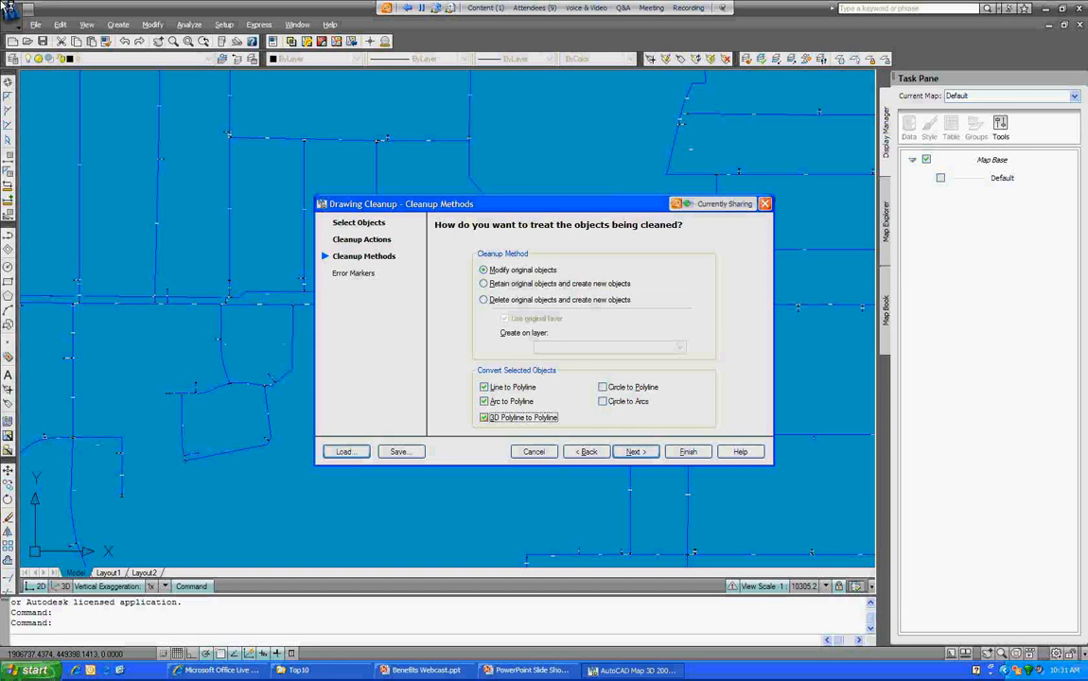
left_click(603, 387)
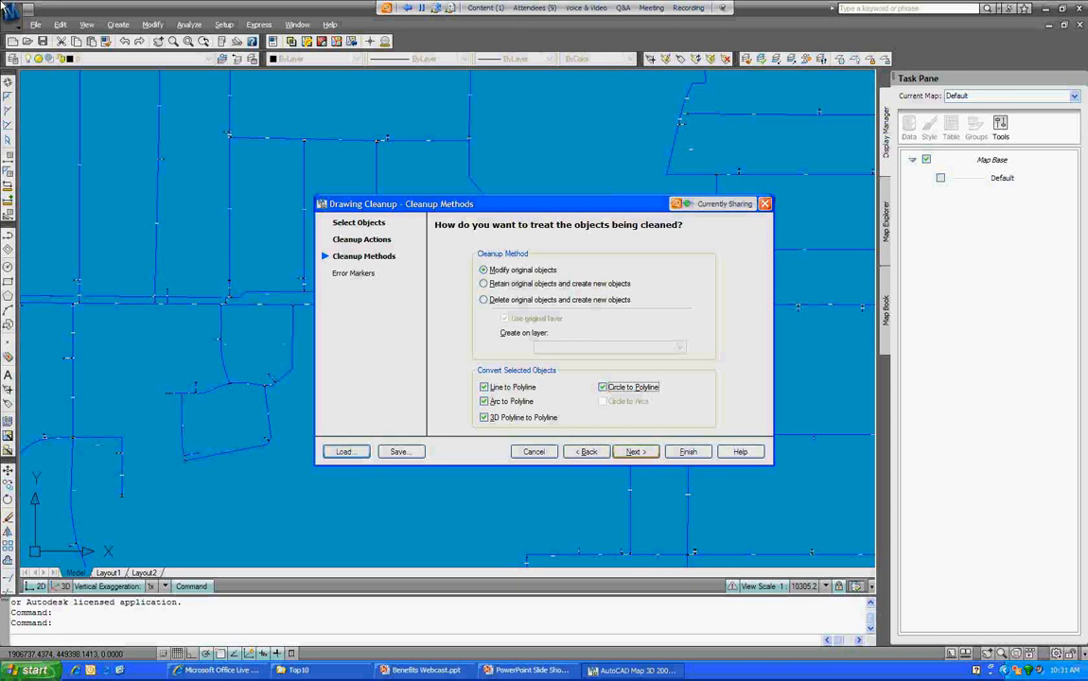
left_click(636, 452)
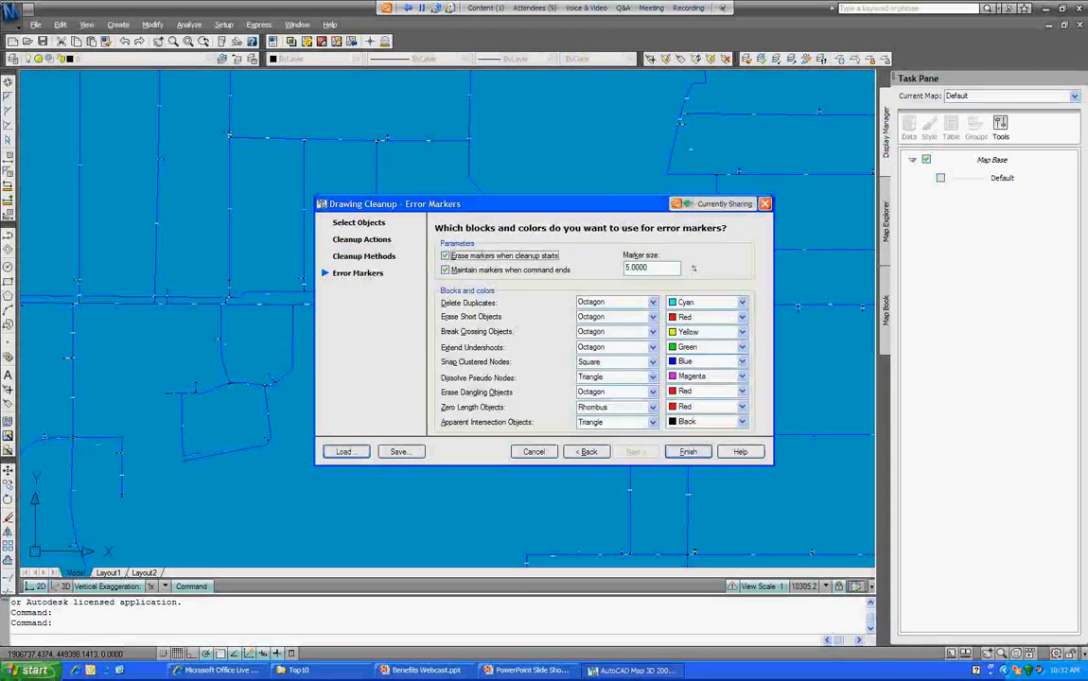
left_click(688, 452)
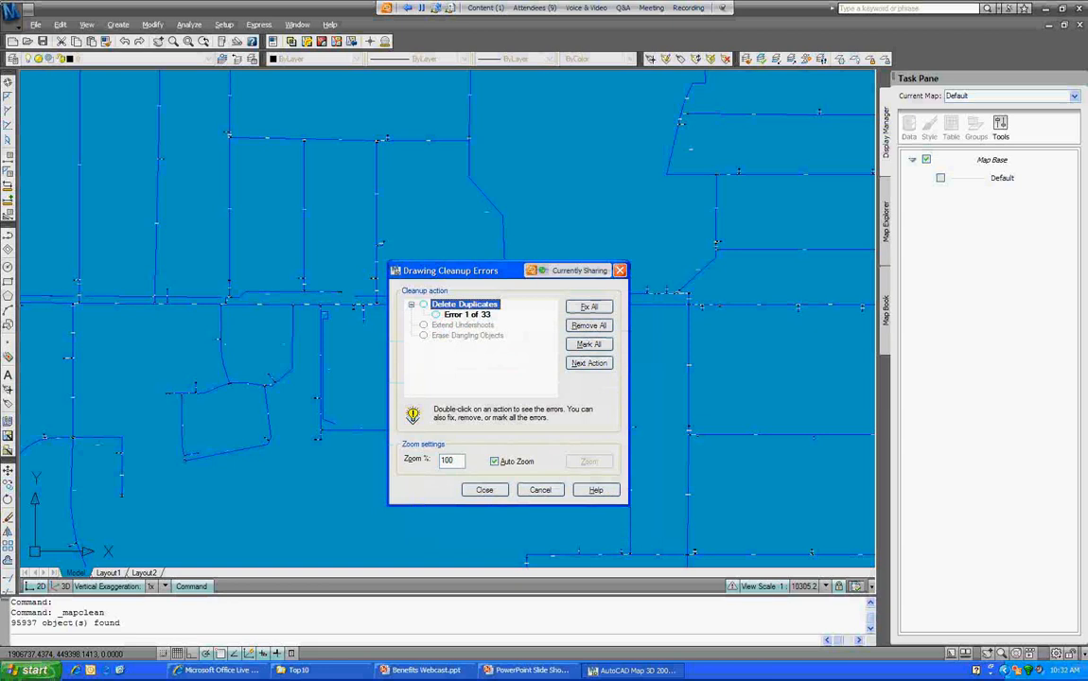
Step: Set the error zoom to 12000 and fix the duplicate-object errors one by one
double_click(448, 461)
type("12000")
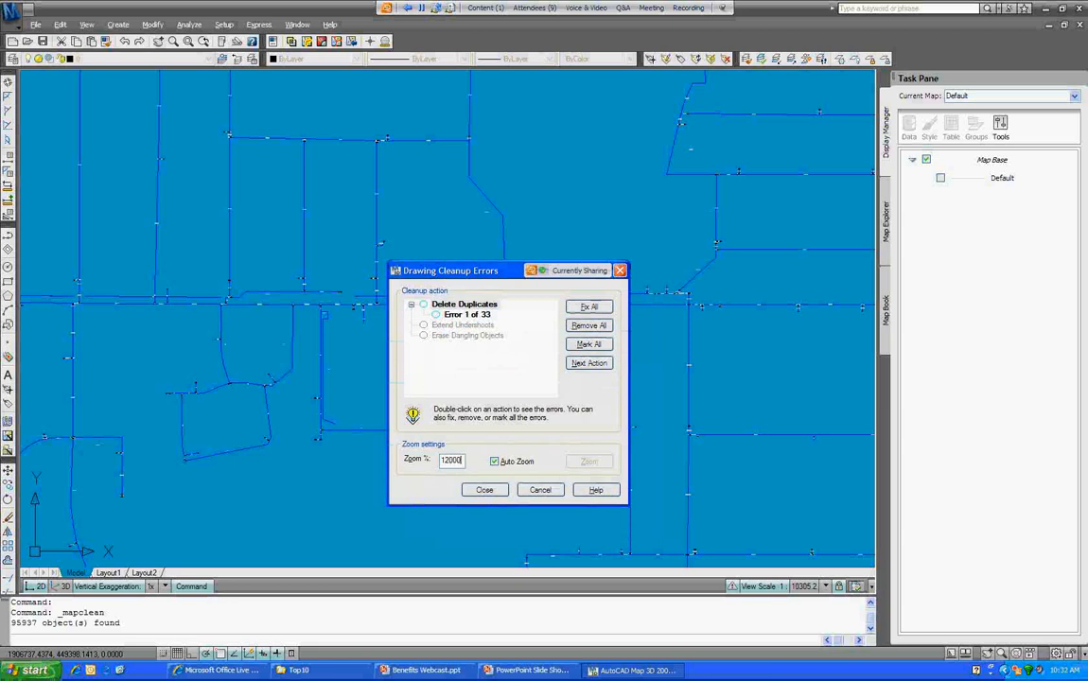
left_click(467, 314)
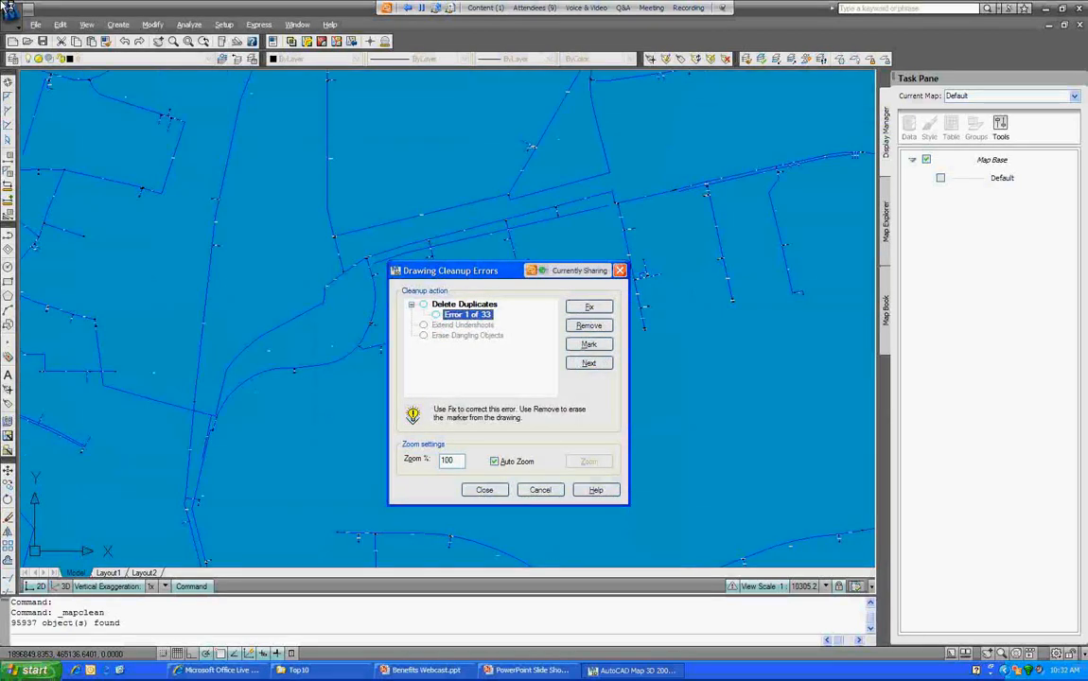
mouse_move(473, 271)
left_mouse_down()
mouse_move(557, 393)
mouse_move(595, 338)
left_mouse_up()
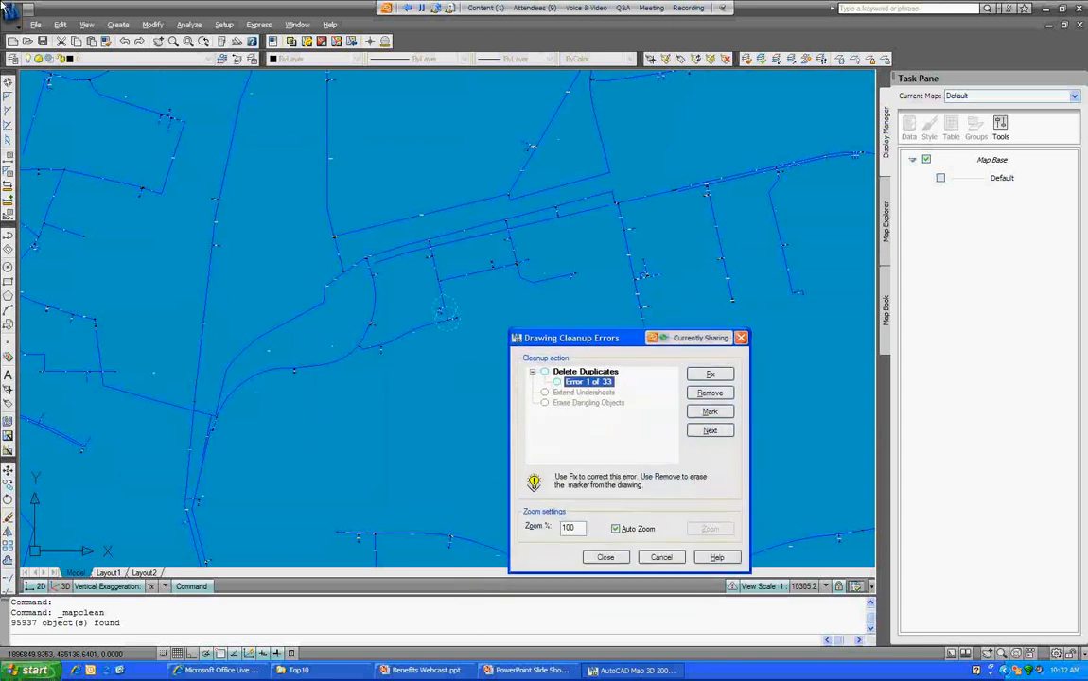
left_click(710, 374)
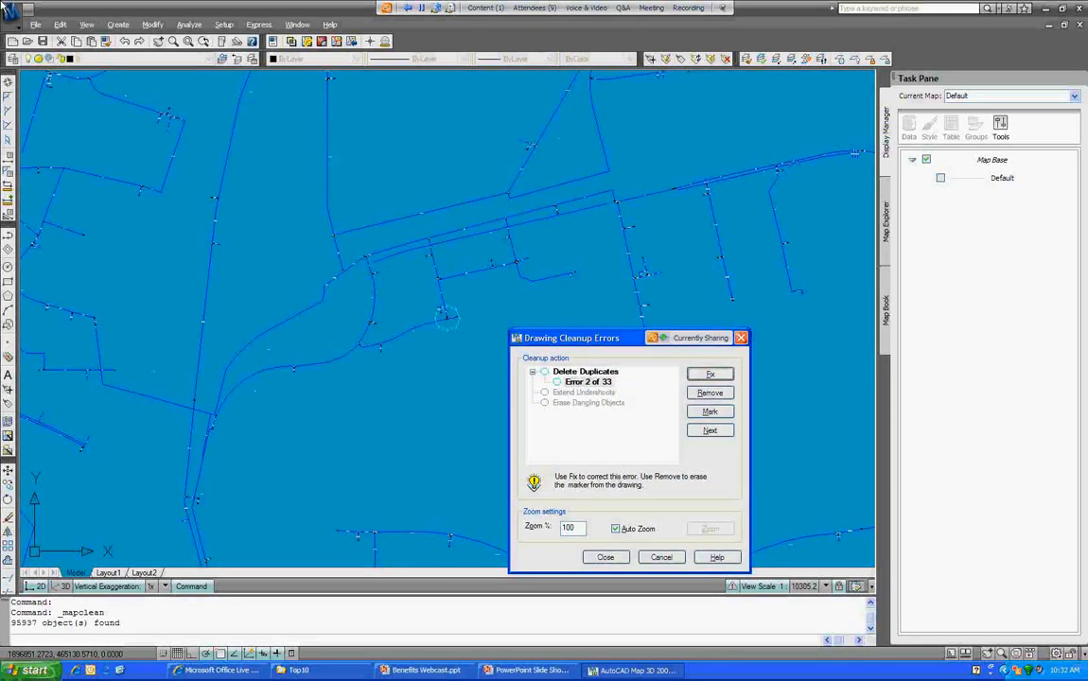
key("Return")
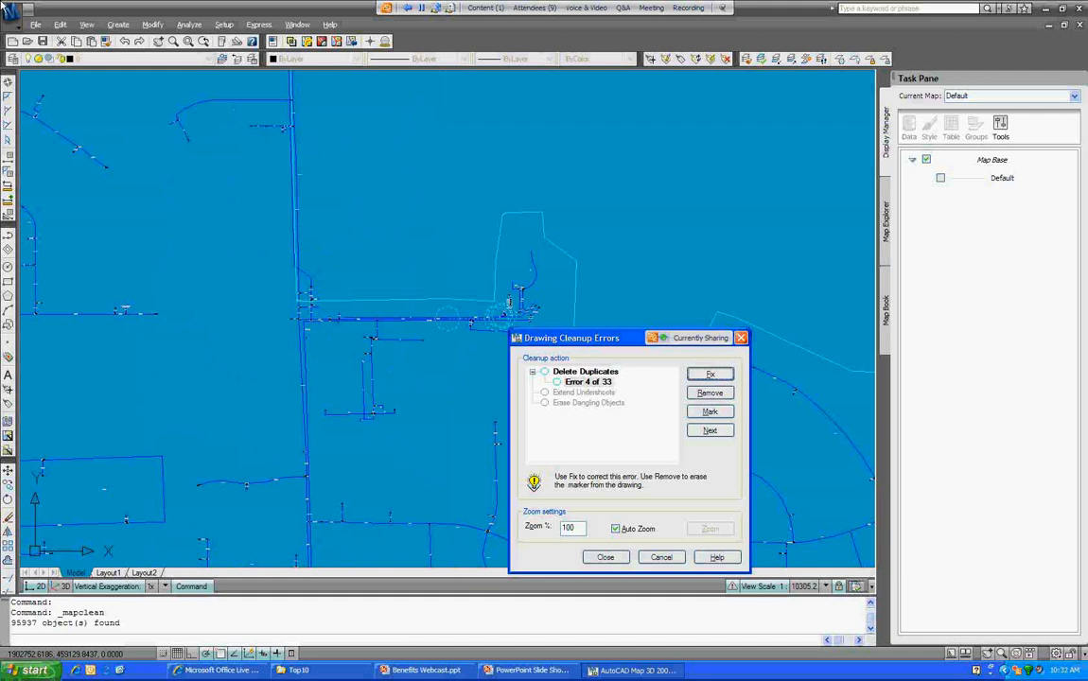
left_click(586, 372)
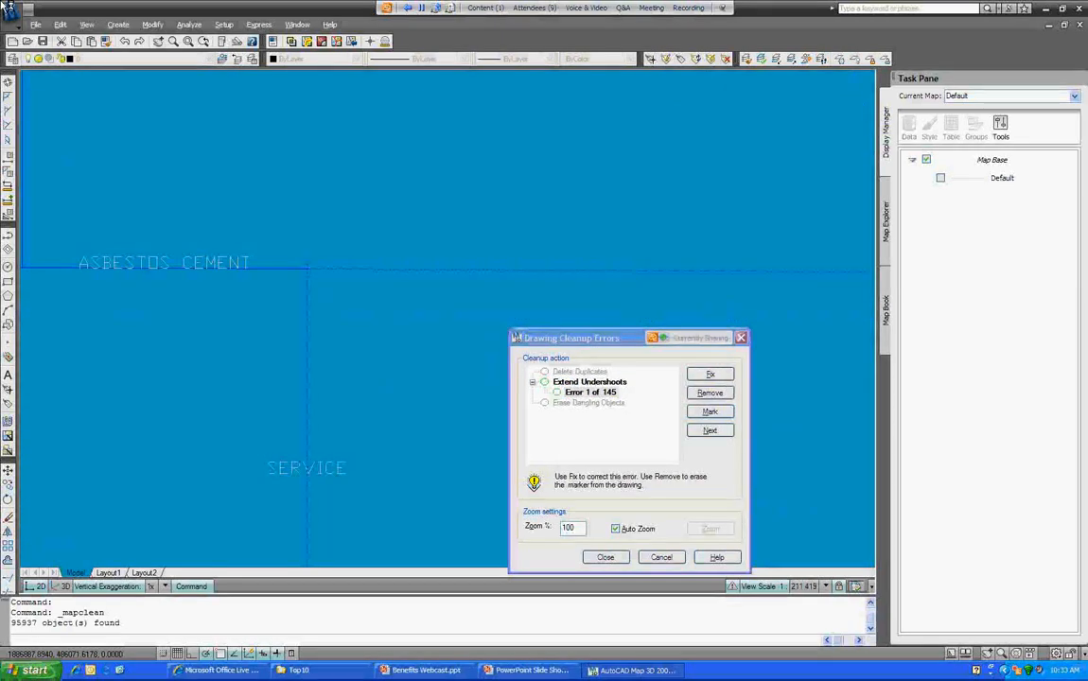
Step: Fix the first undershoot errors individually, then Fix All for the remaining undershoots
left_click(710, 374)
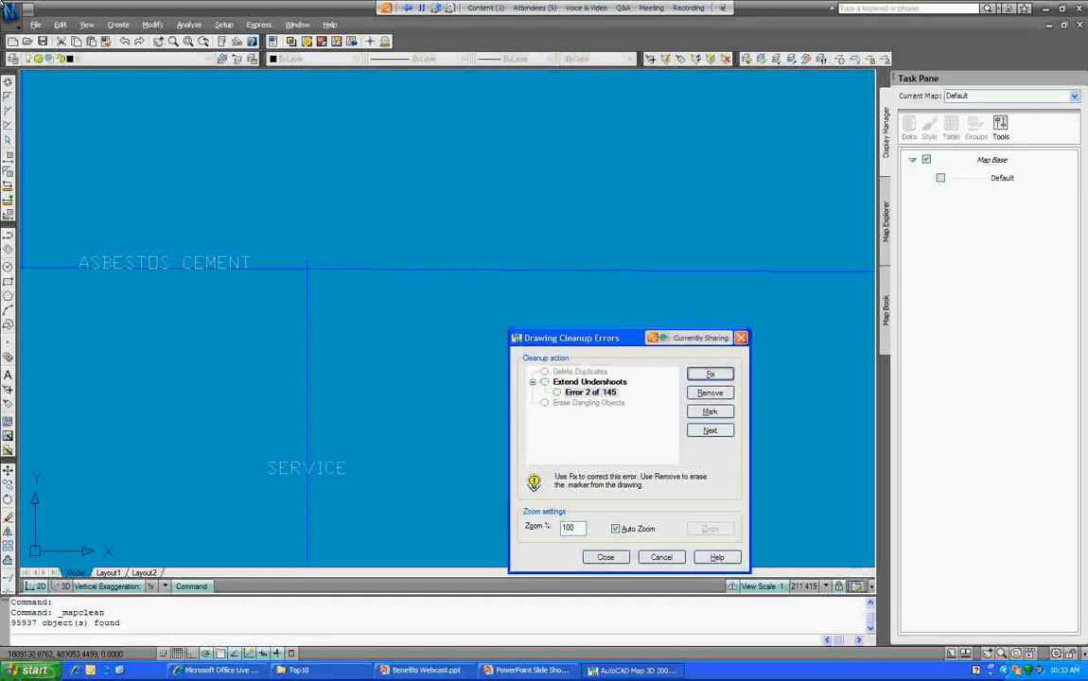
left_click(710, 375)
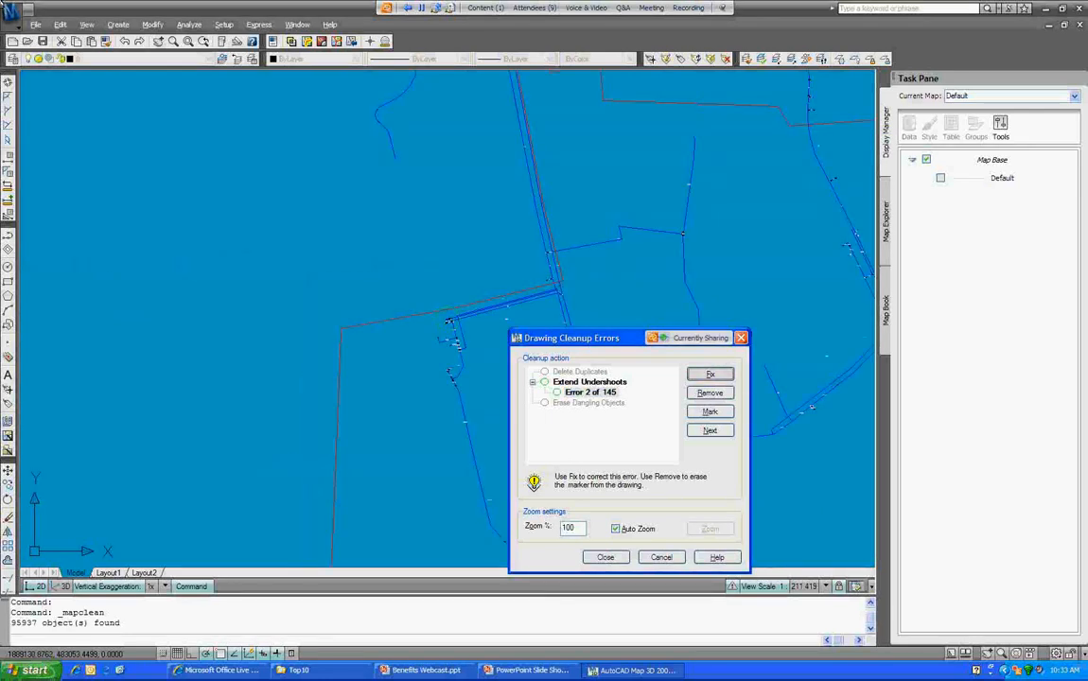
left_click(710, 375)
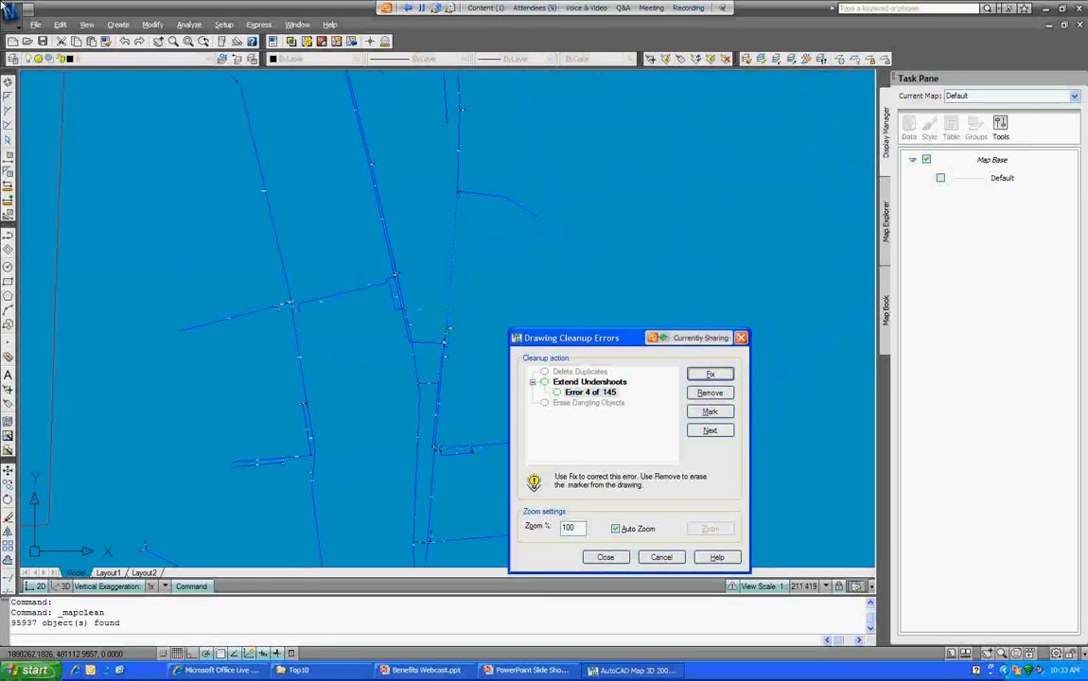
left_click(589, 382)
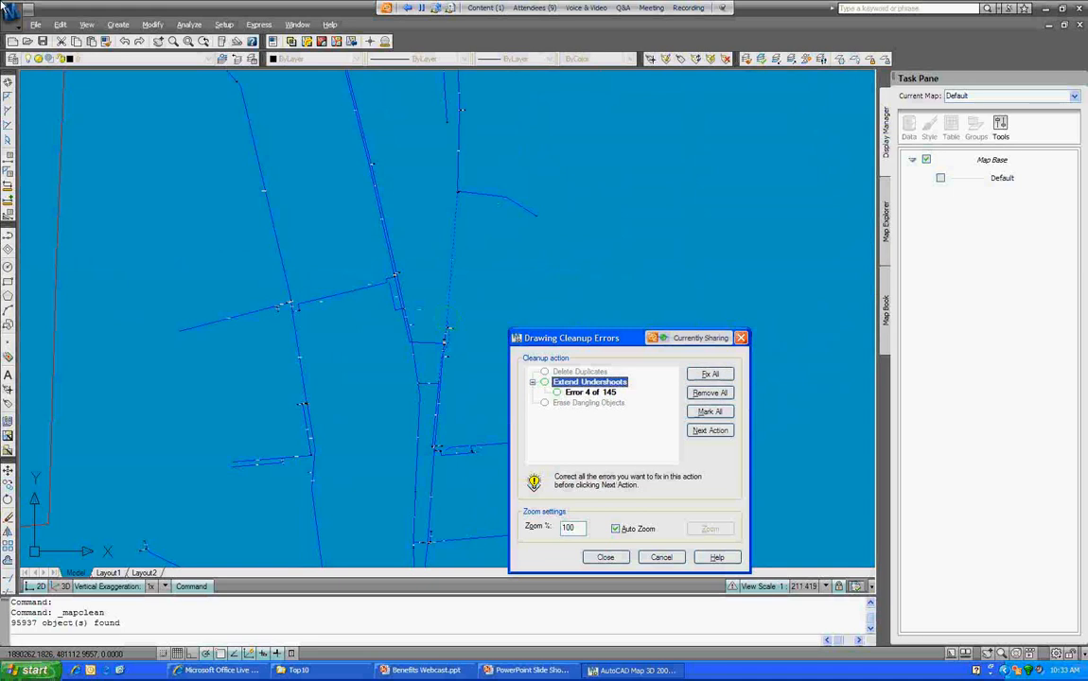
left_click(710, 374)
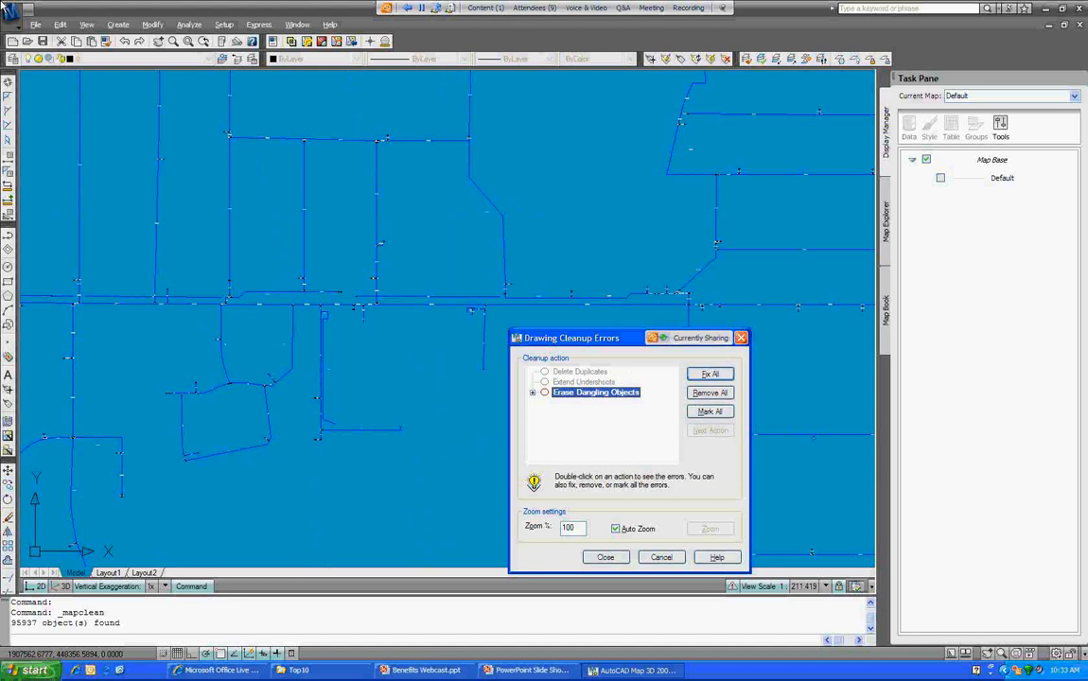
Step: Step through the first dangling-object errors, zooming in to inspect each location
left_click(586, 404)
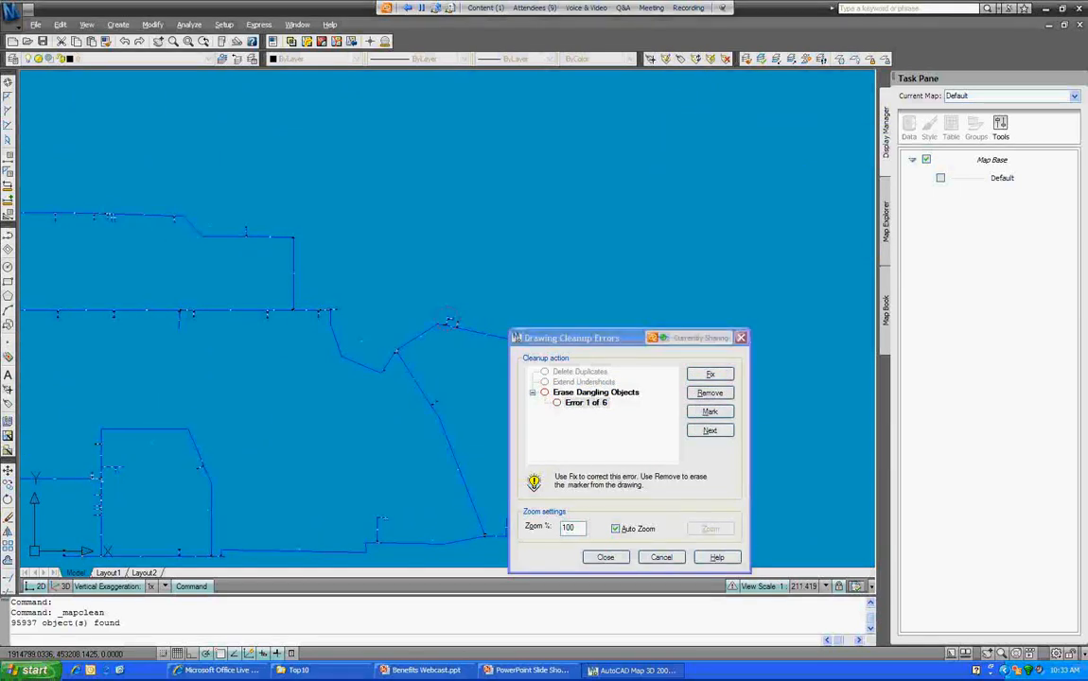
scroll(433, 341, "up", 10)
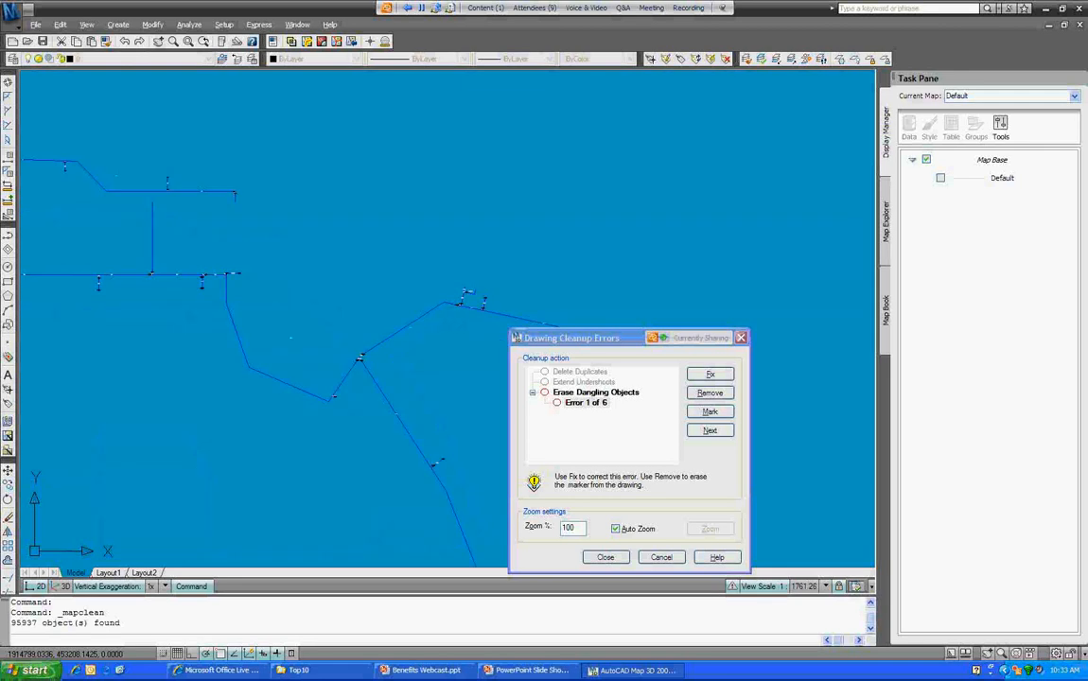
scroll(656, 161, "up", 5)
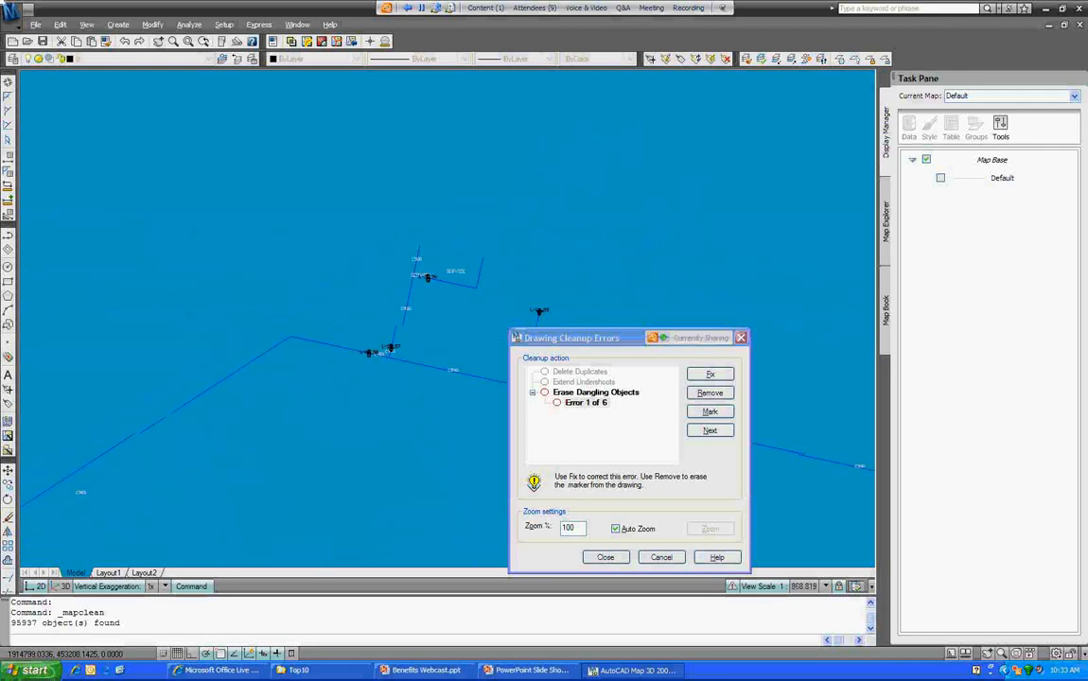
middle_click_drag(656, 161, 522, 288)
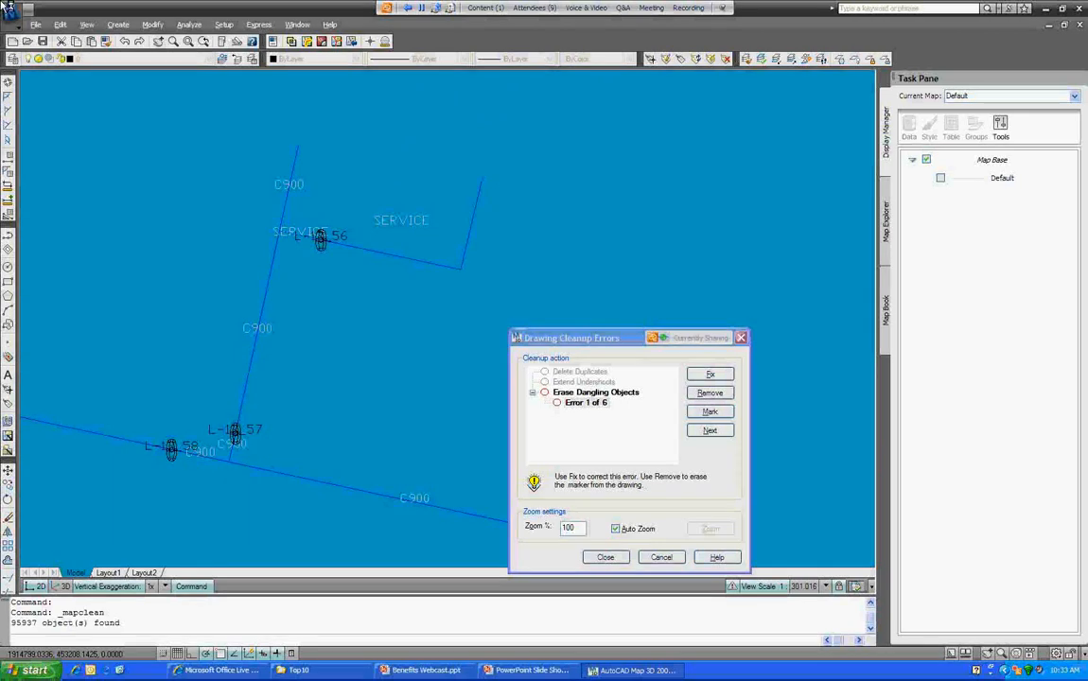
left_click(587, 403)
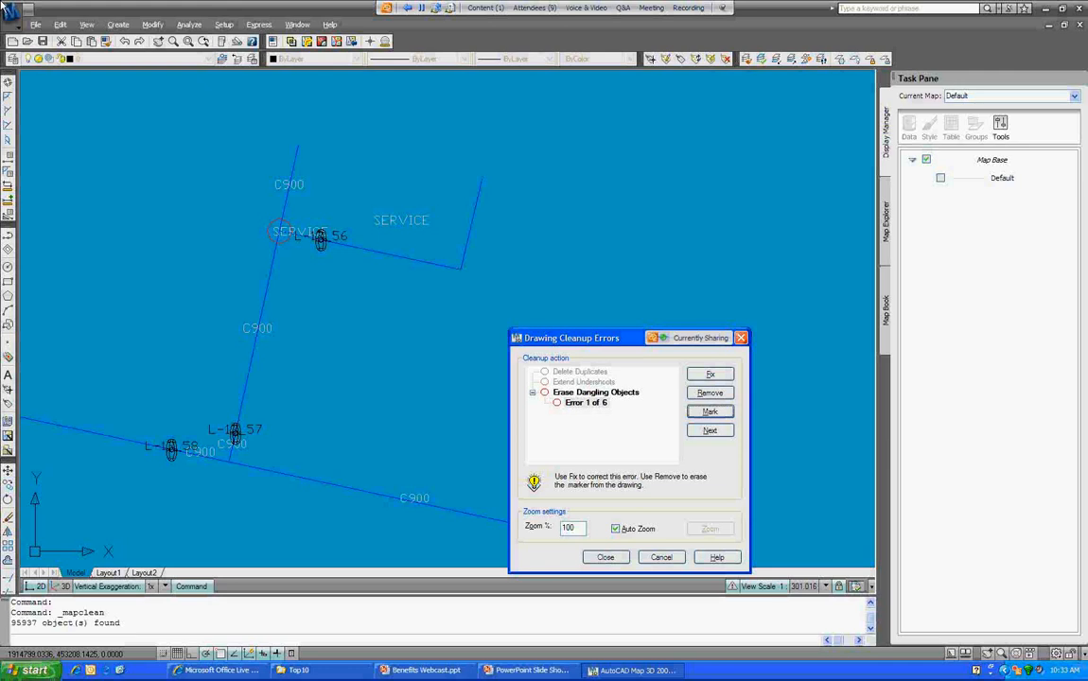
key("alt+n")
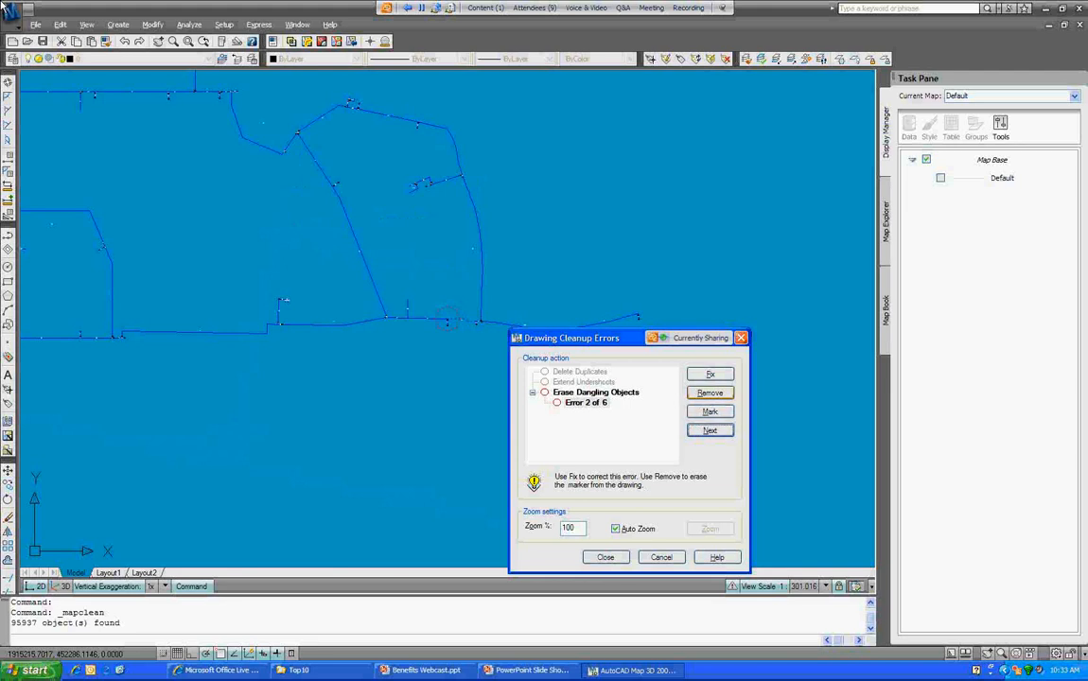
left_click(710, 393)
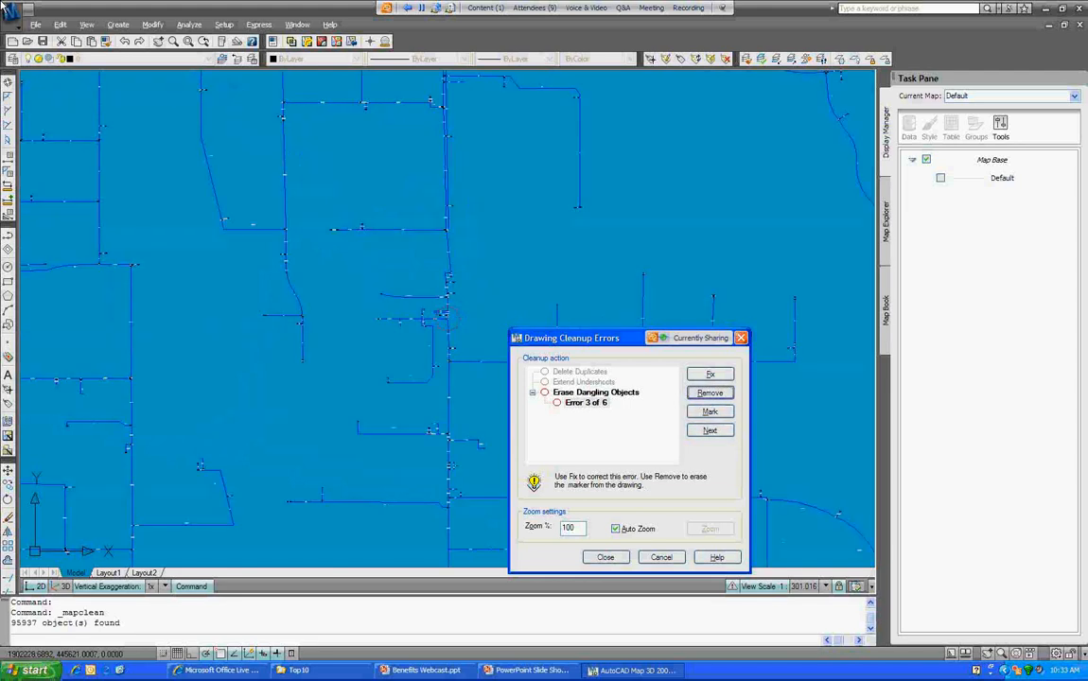
left_click(710, 393)
left_click(710, 393)
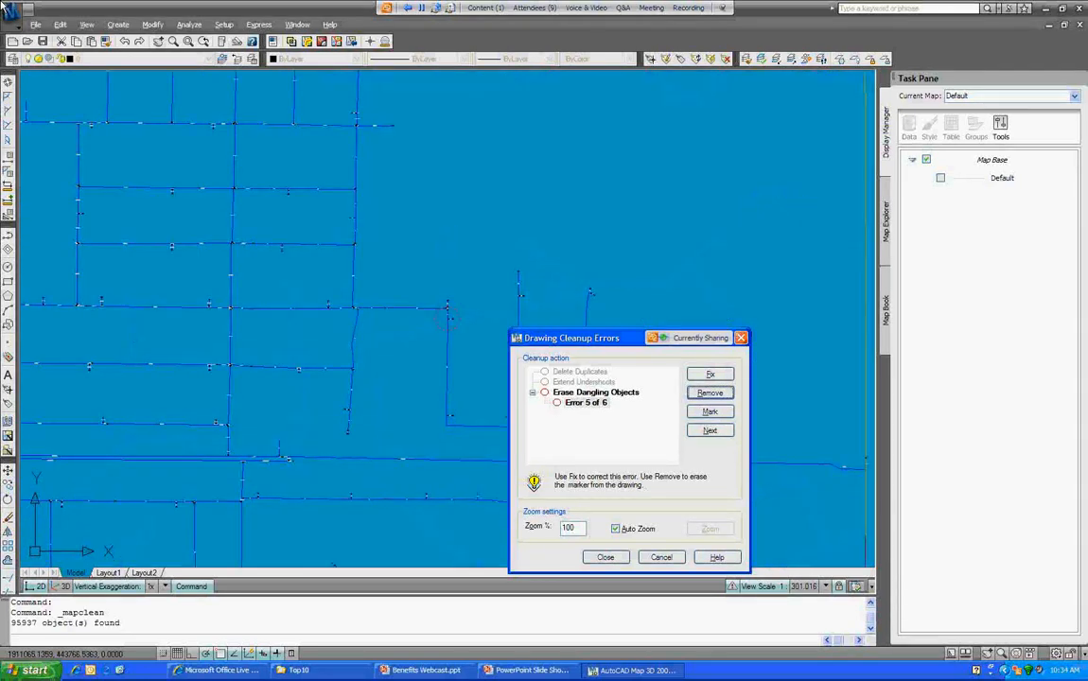
Step: Fix all remaining dangling-object errors and close the cleanup errors list
left_click_drag(586, 338, 585, 233)
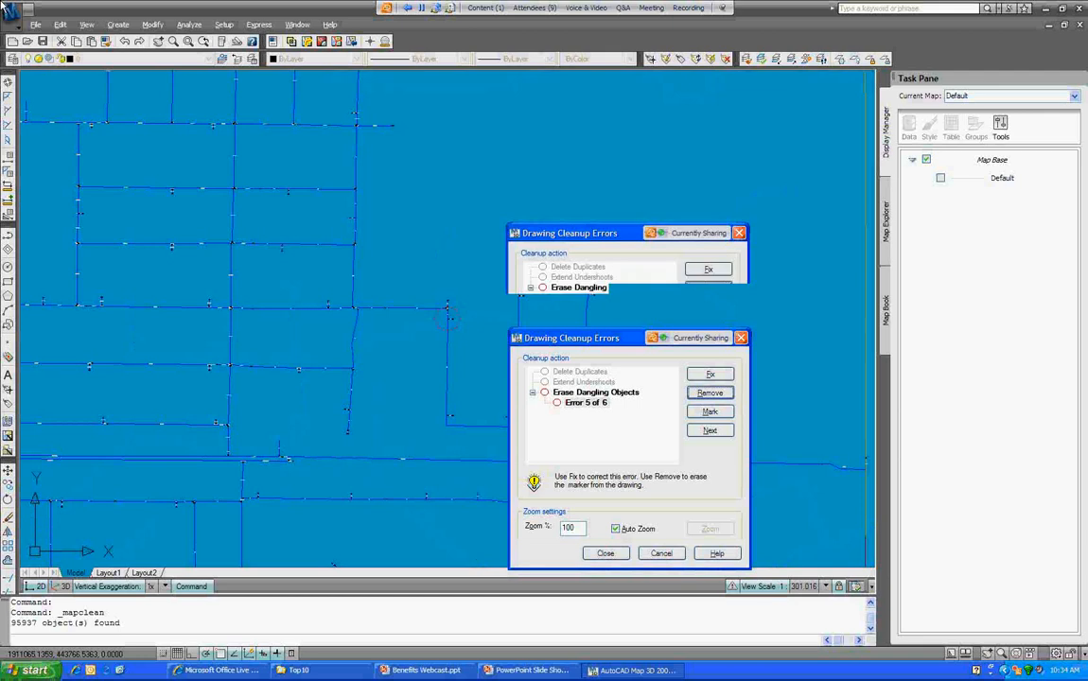
left_click(595, 288)
left_click(708, 270)
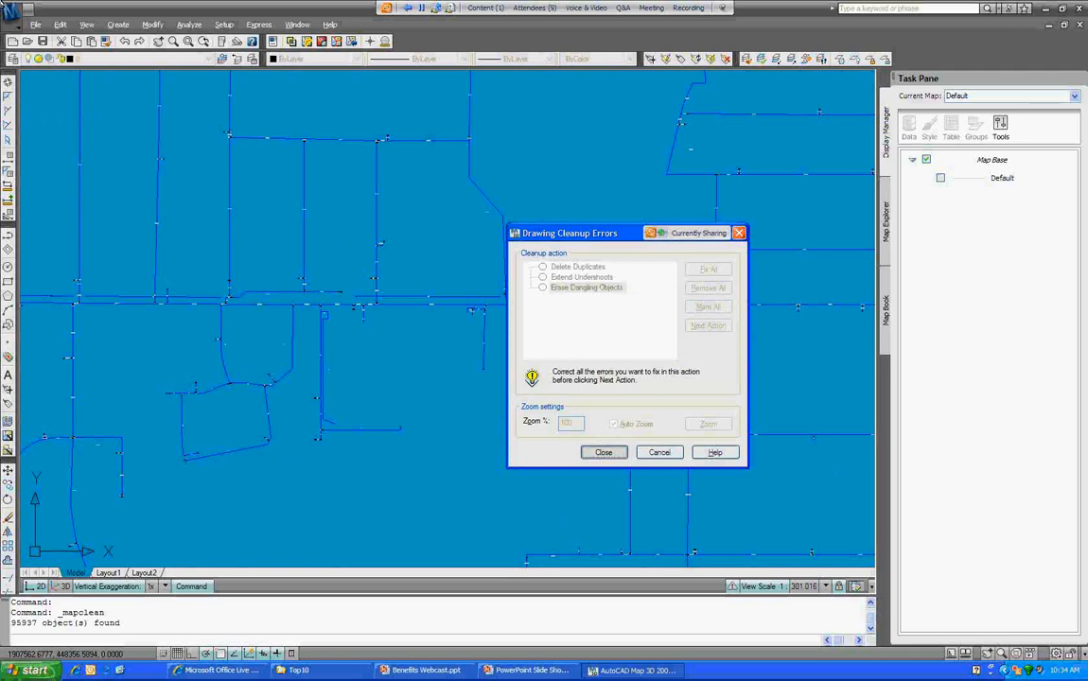
left_click(603, 453)
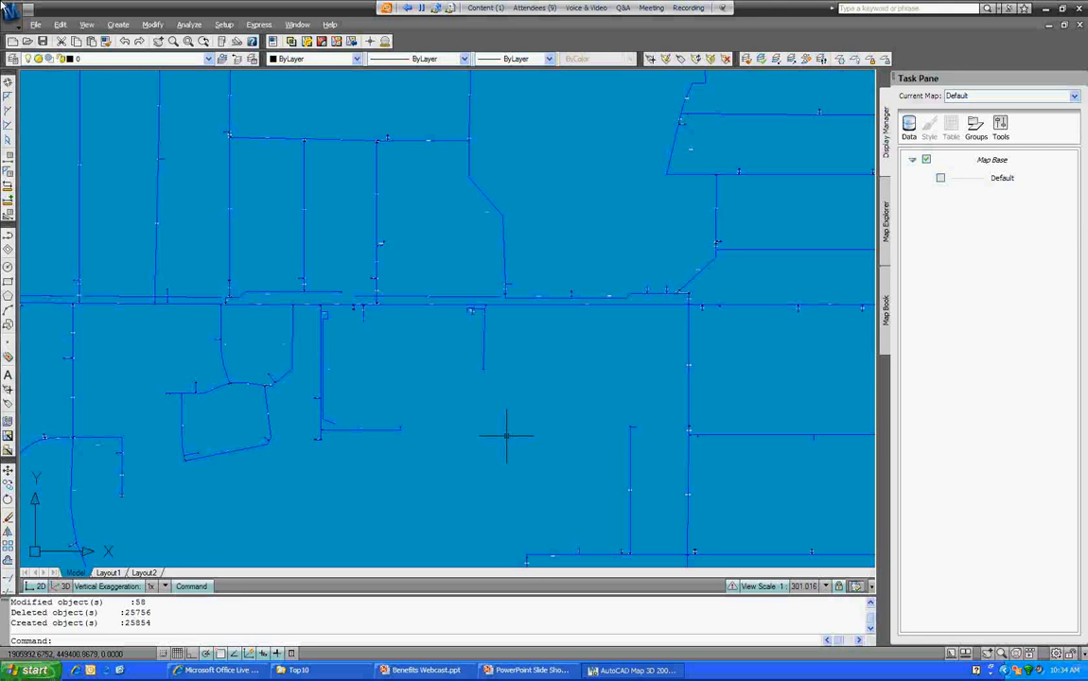
Step: Start opening another drawing file with Ctrl+O
key("ctrl+o")
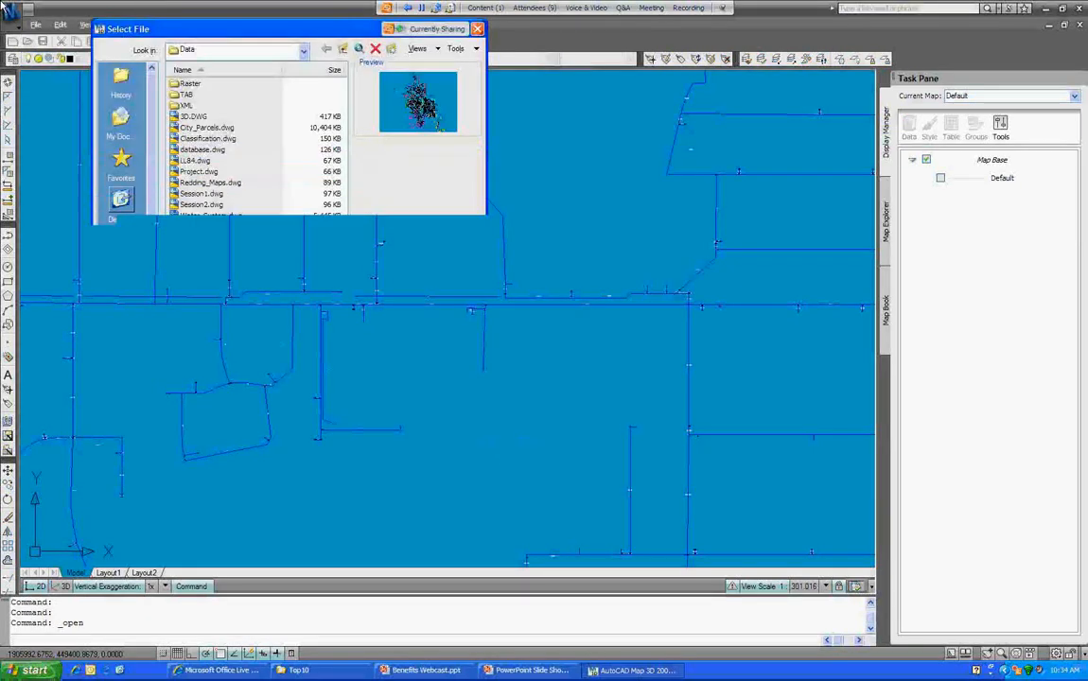
Step: Open Classification.dwg and review the northeast parcel polyline's properties, then clear the selection
double_click(208, 138)
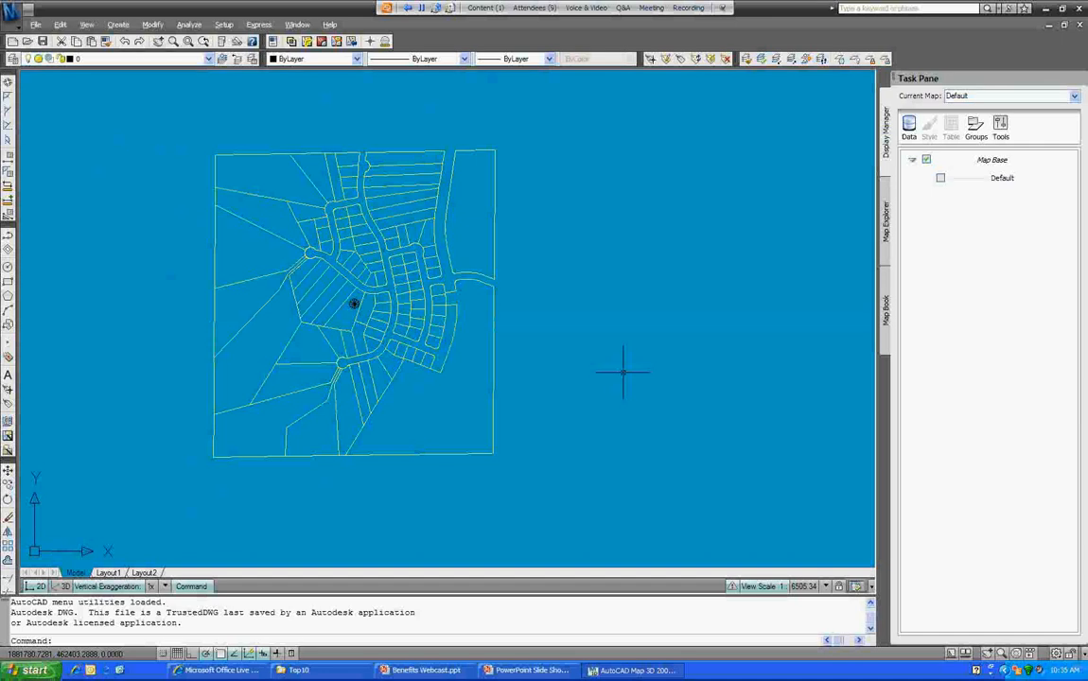
left_click(497, 234)
left_click(498, 236)
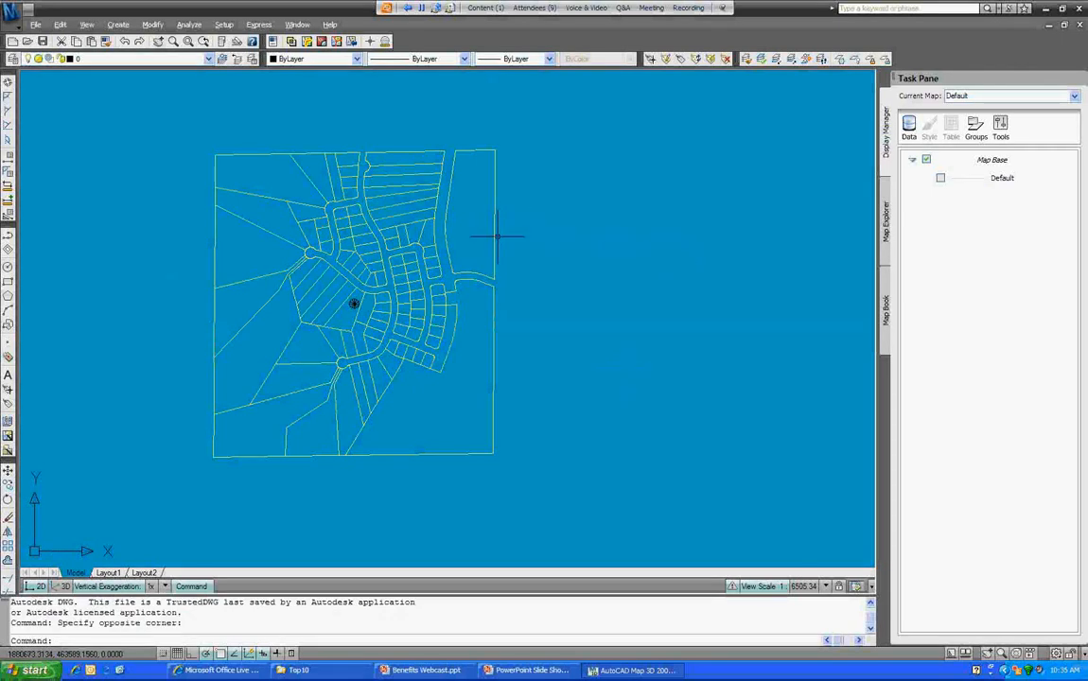
left_click(496, 237)
right_click(582, 271)
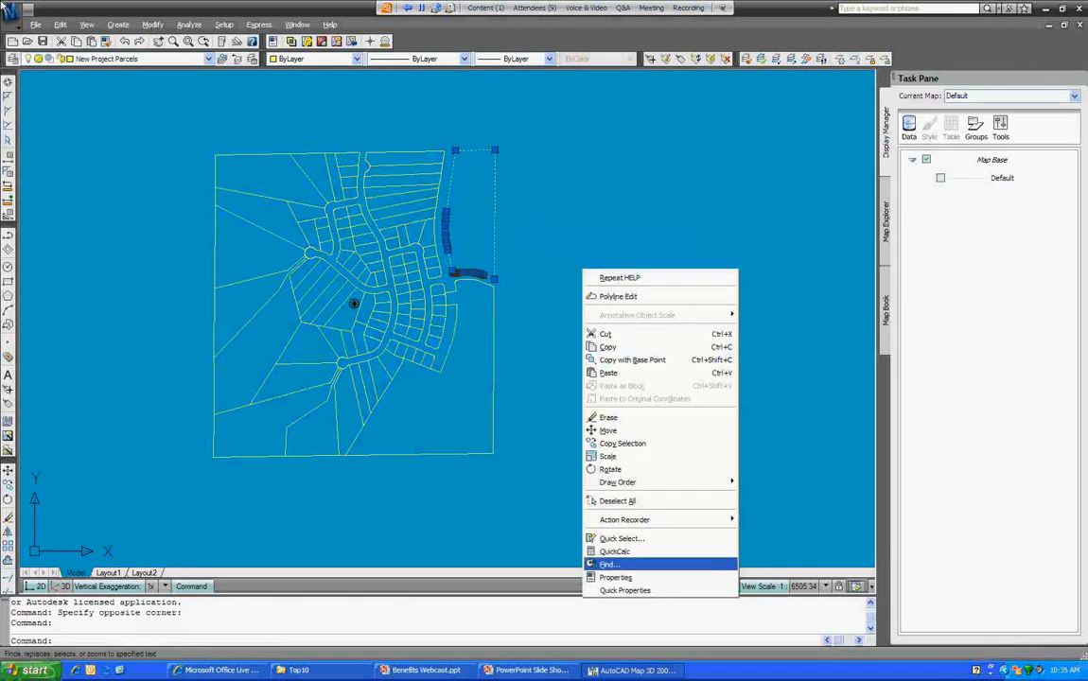
left_click(615, 578)
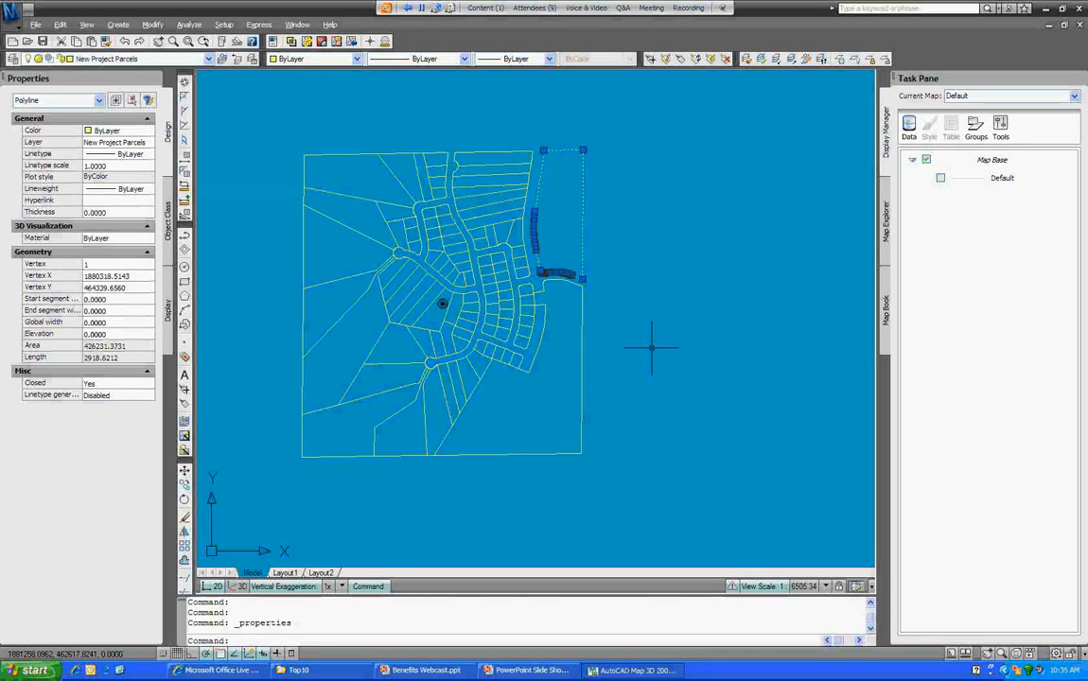
key("Escape")
key("Escape")
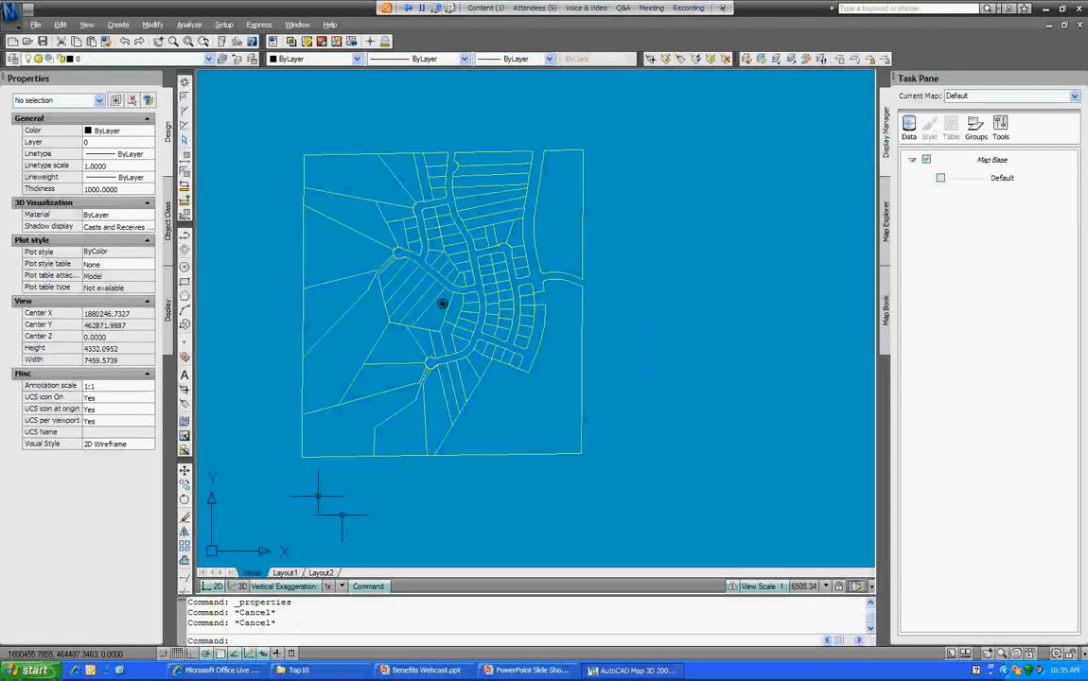
Step: Window-select the 103 parcel polylines to check their layer, then show Map Explorer's object classes
left_click(3, 6)
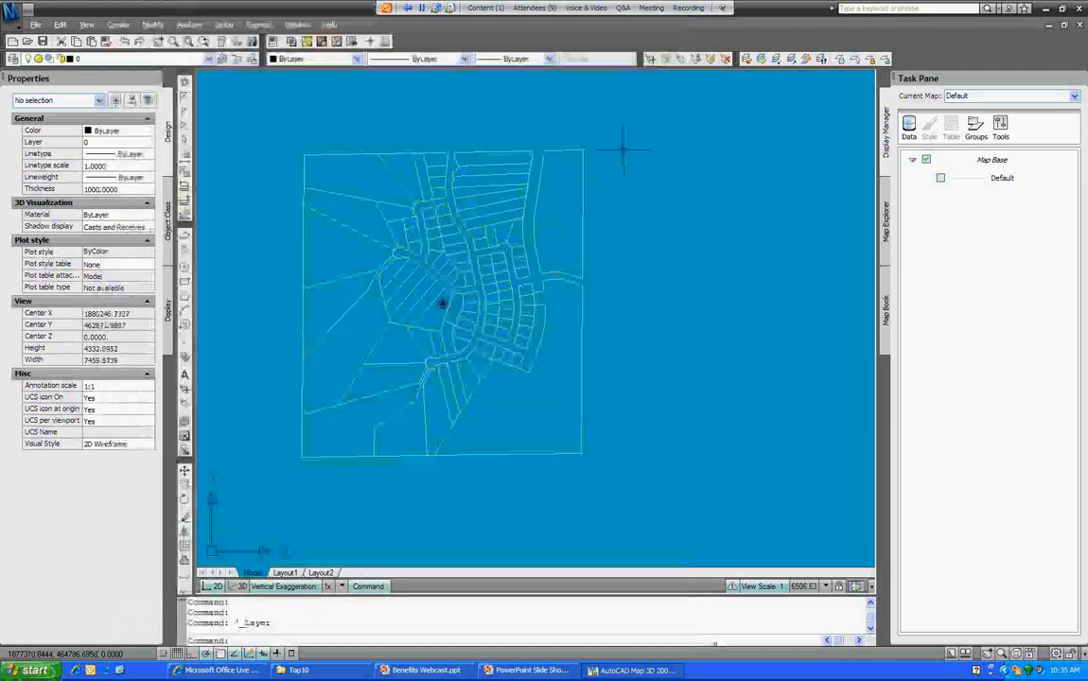
left_click(621, 116)
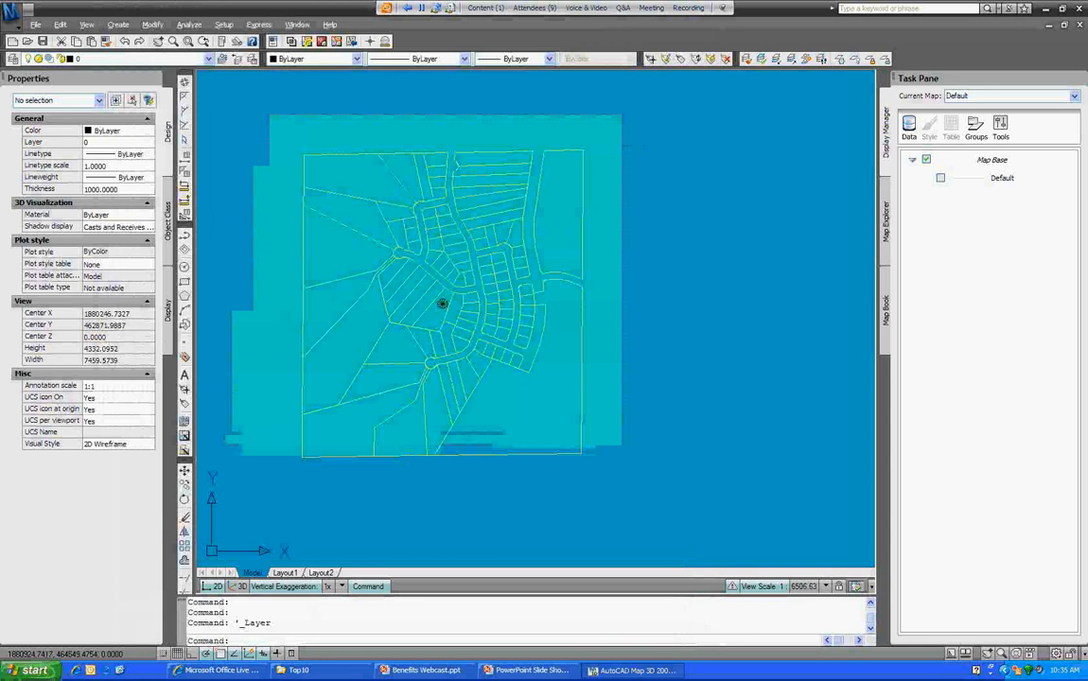
left_click(224, 499)
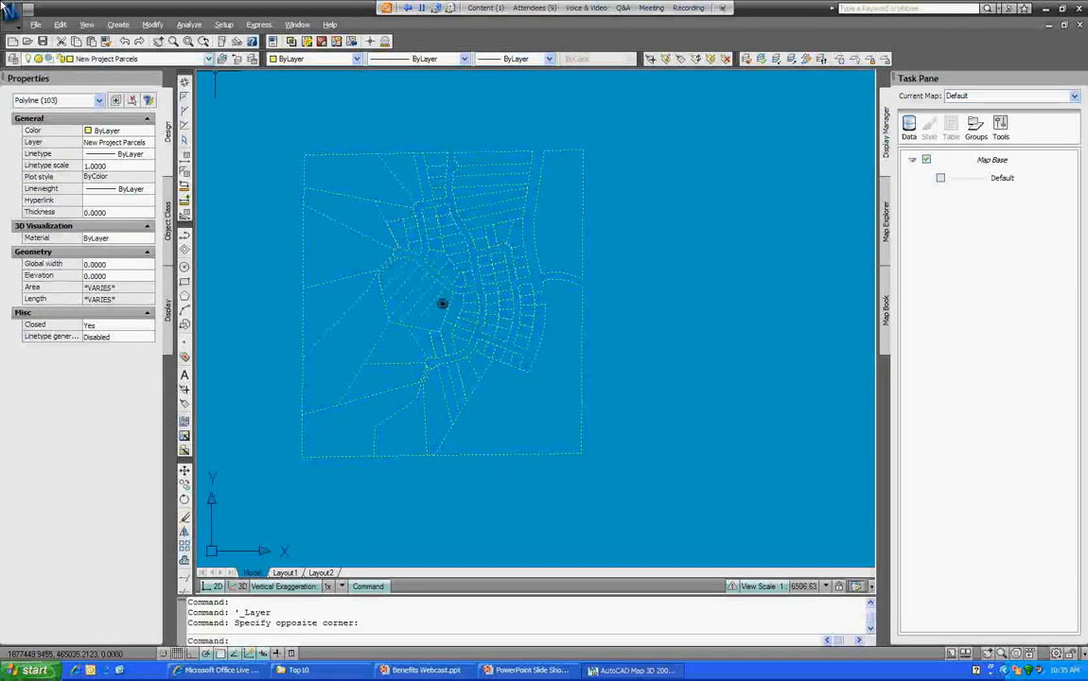
left_click(187, 59)
left_click(244, 104)
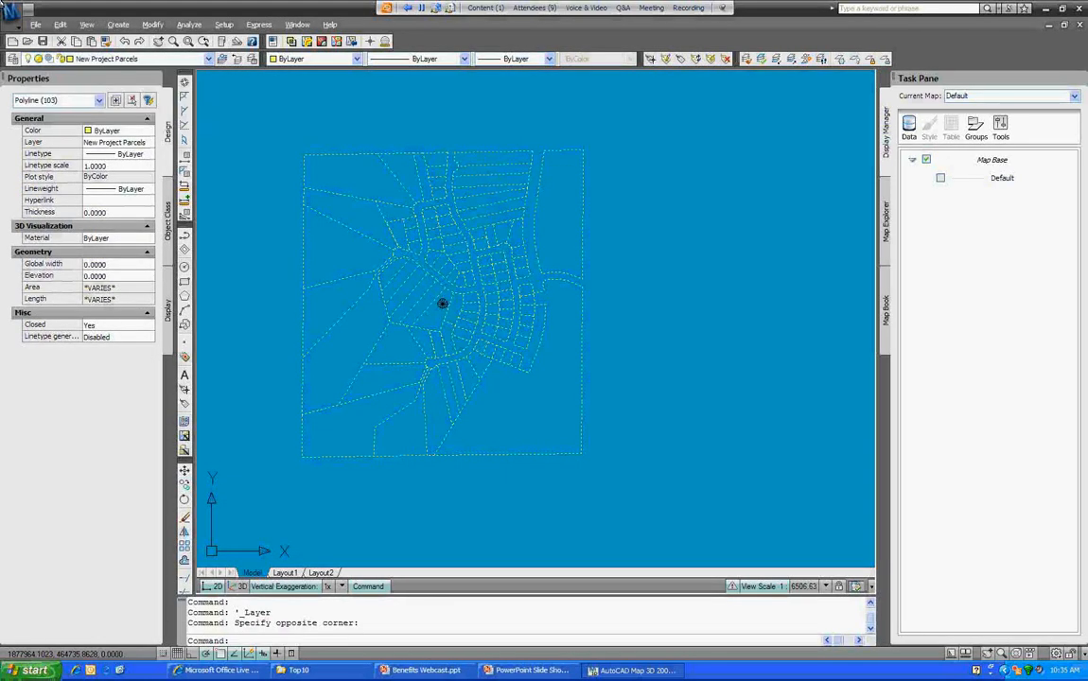
key("Escape")
key("Escape")
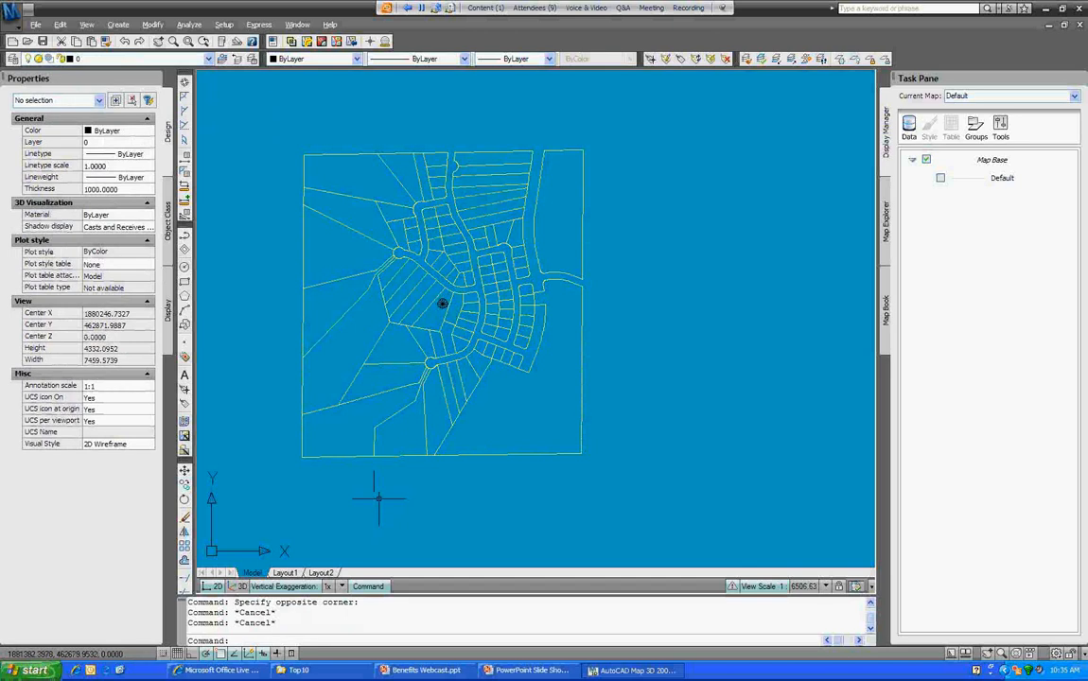
left_click(886, 226)
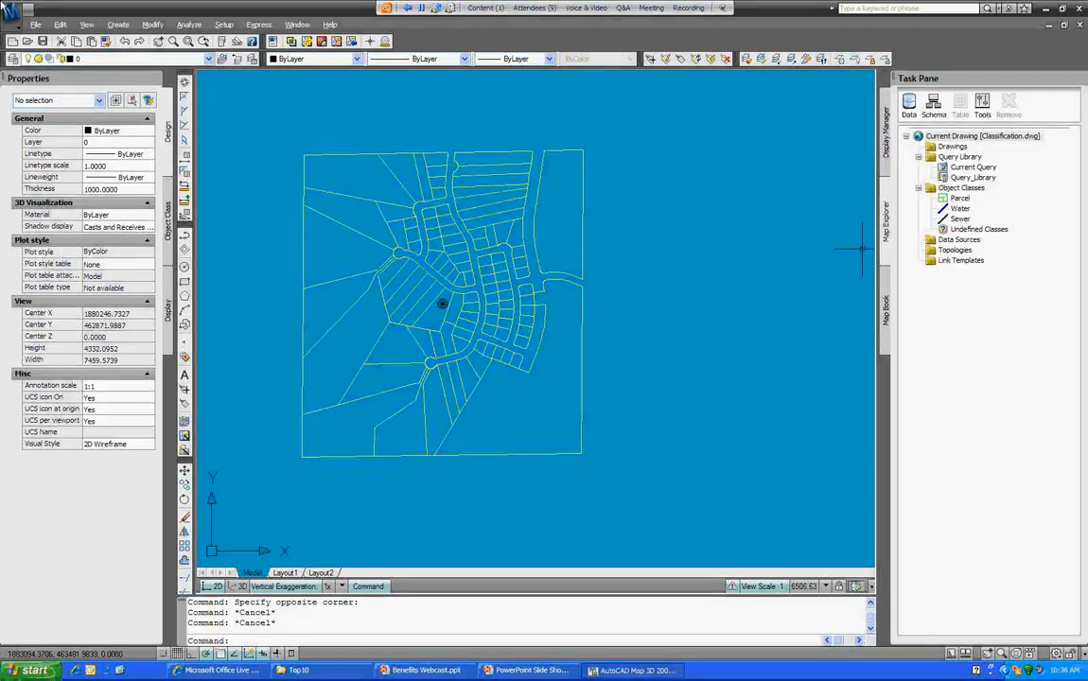
Step: Run Classify Objects on the Parcel class, accept the options, and begin a selection window
left_click(960, 199)
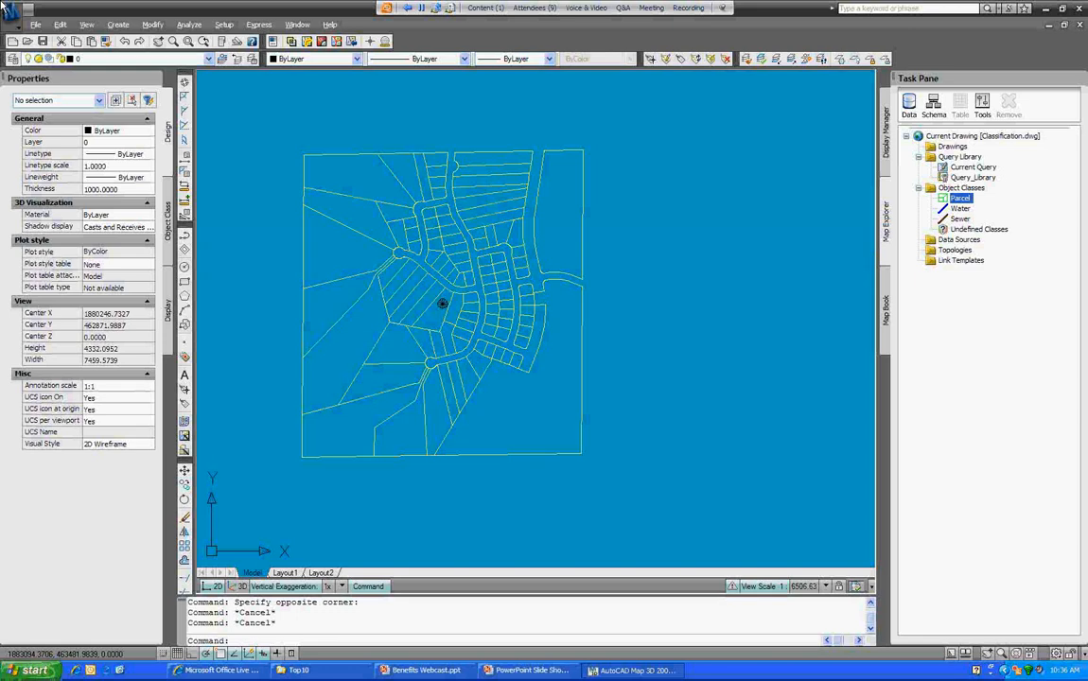
right_click(960, 198)
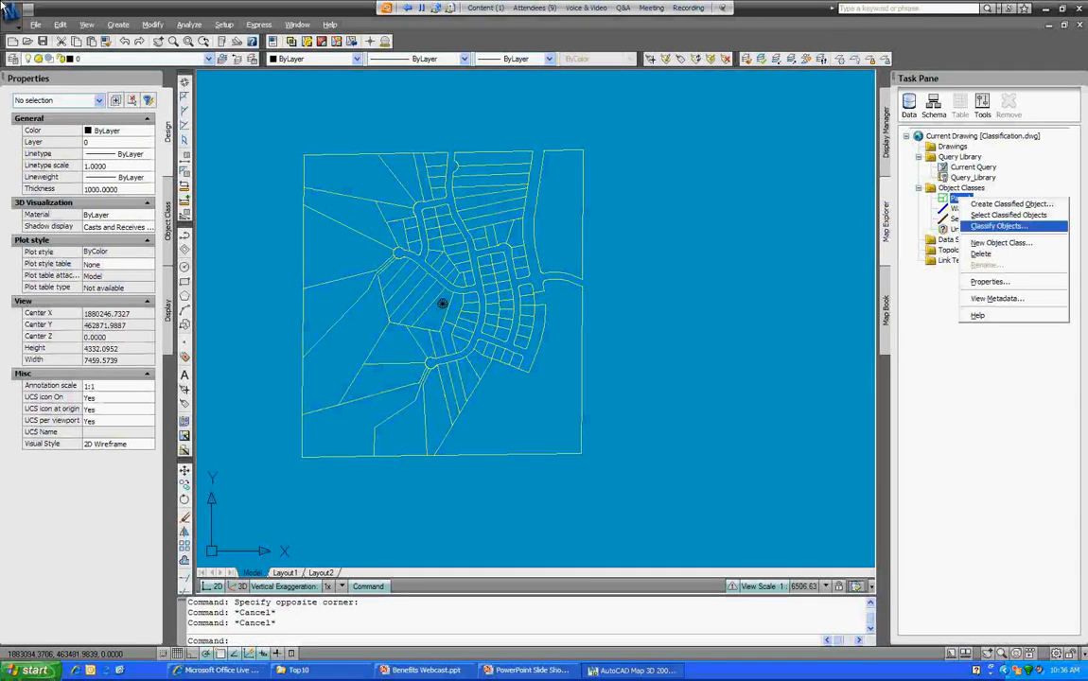
left_click(998, 227)
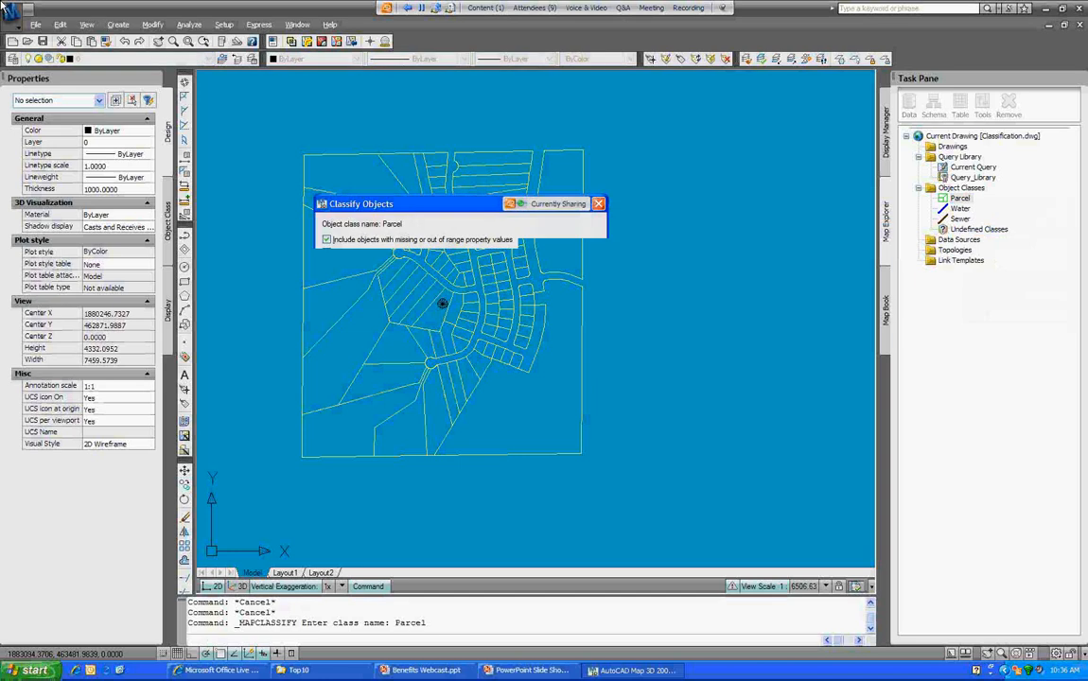
left_click_drag(445, 204, 447, 149)
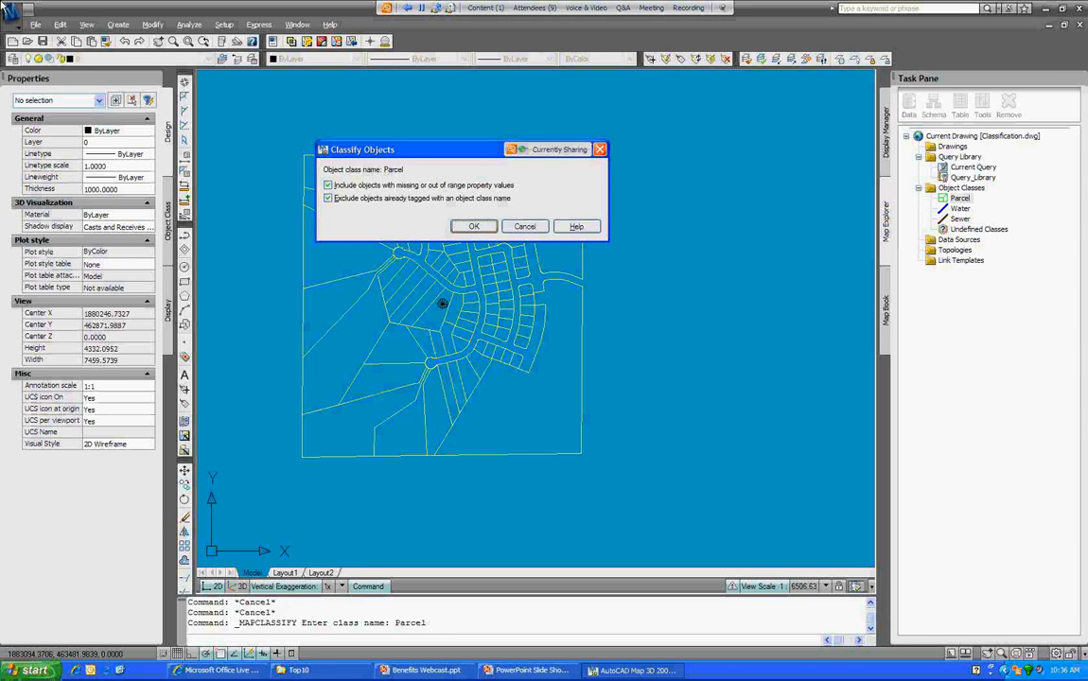
left_click(474, 226)
left_click(629, 128)
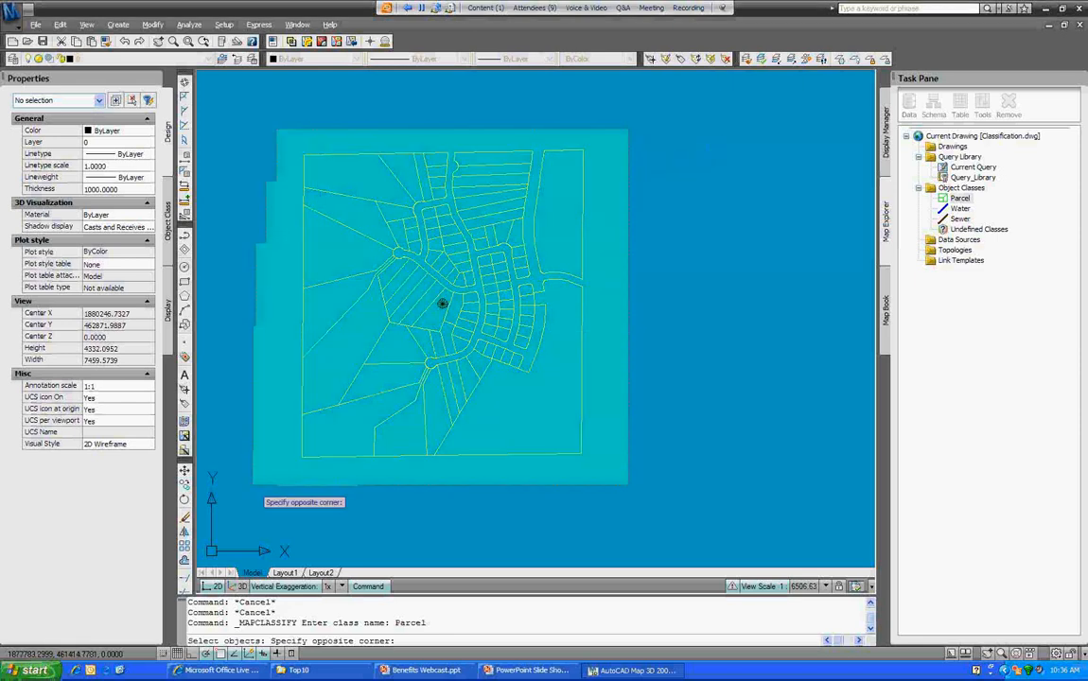
Step: Enclose all 103 parcels to classify them, then verify a parcel's Class Name reads Parcel
left_click(248, 480)
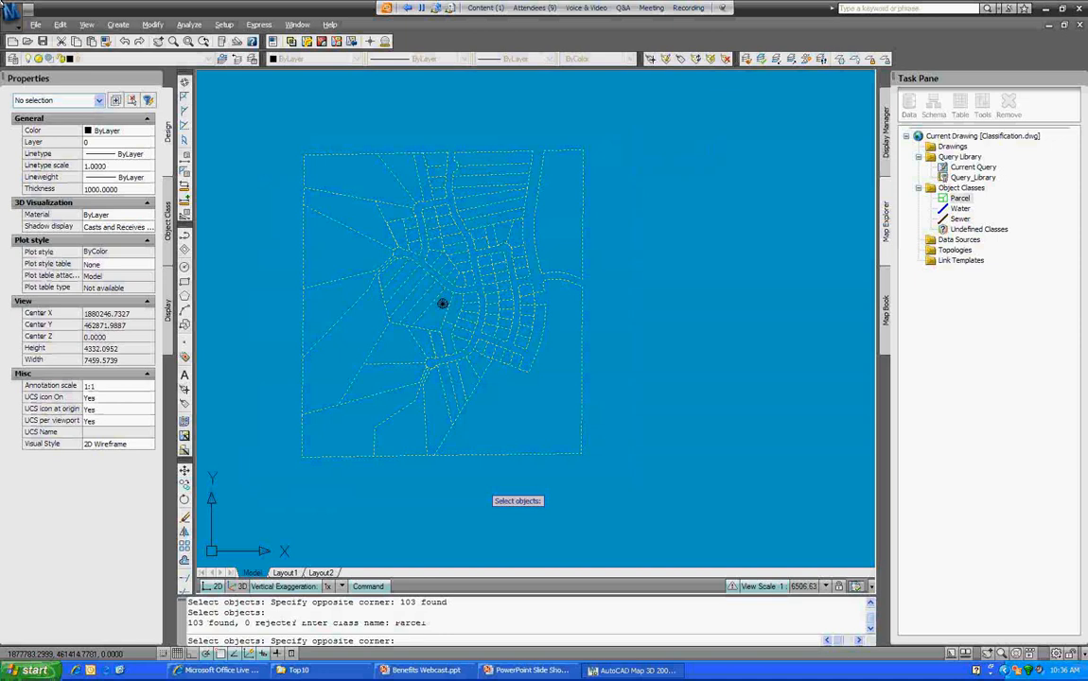
left_click(583, 201)
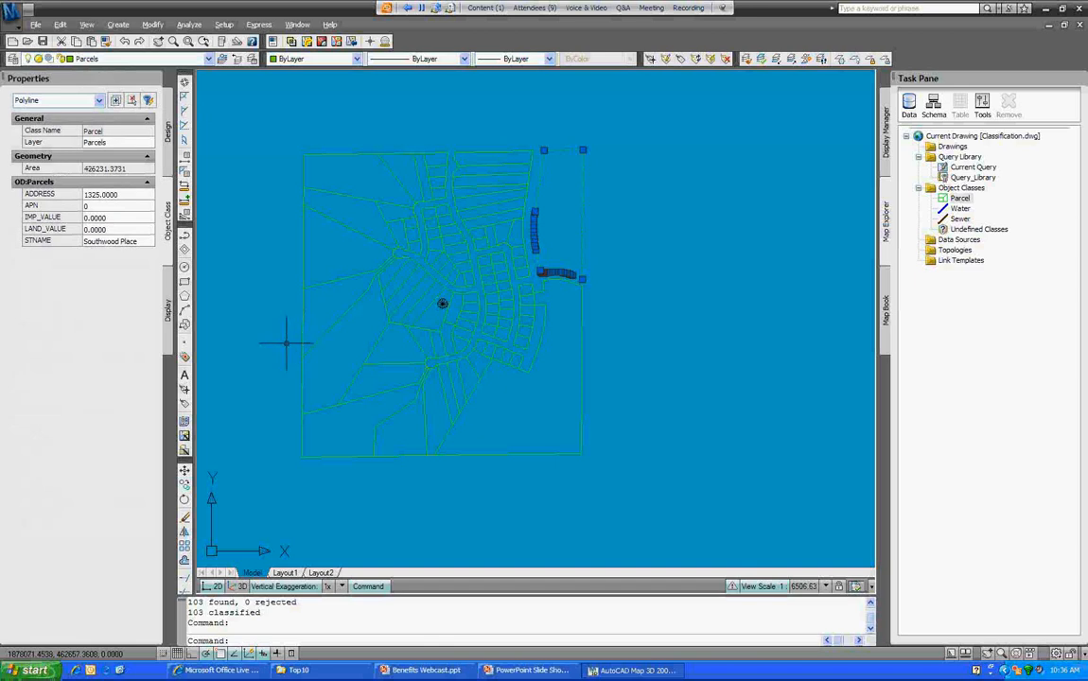
key("Escape")
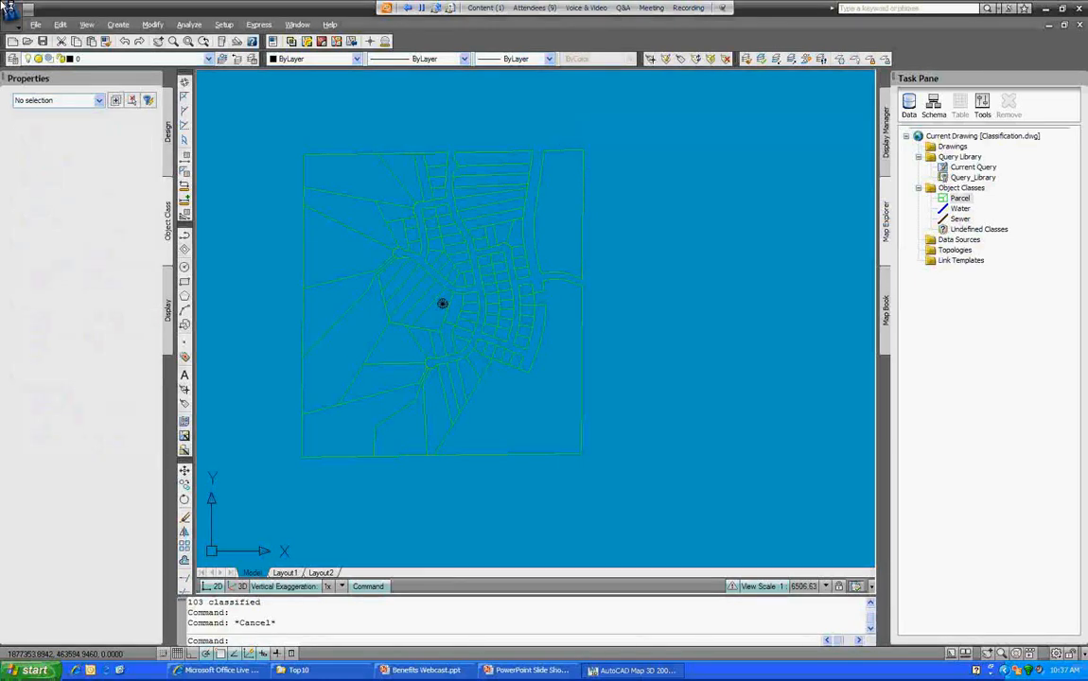
left_click(580, 199)
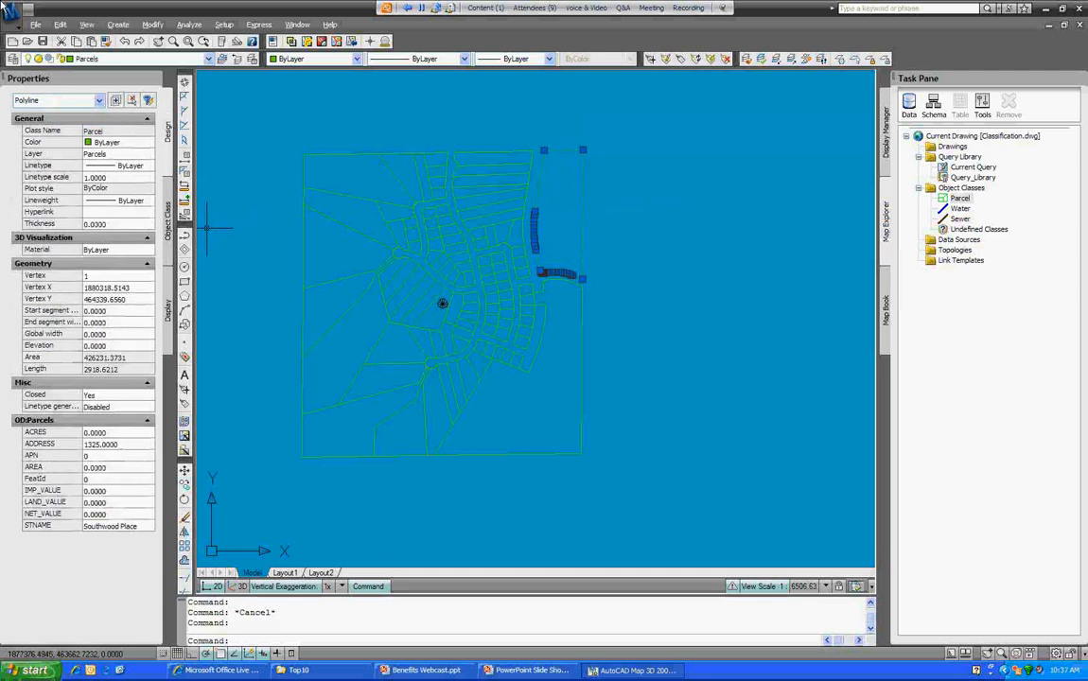
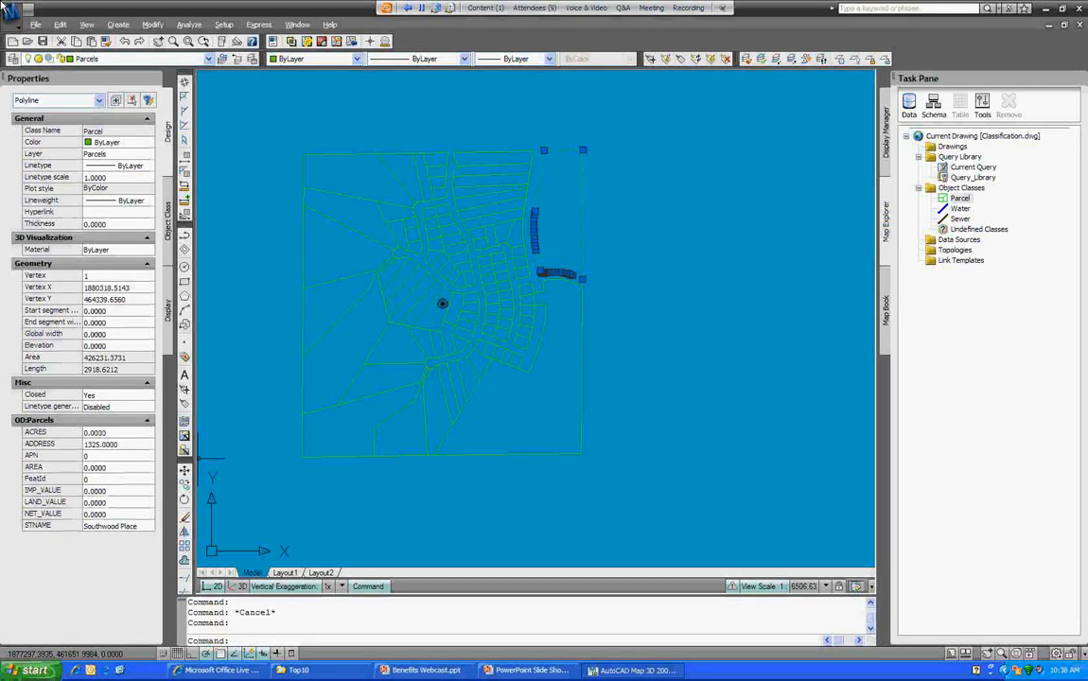
Step: Clear the selection and log in to Map as SUPERUSER with MAPLOGIN and the administrator password
key("Escape")
type("maplogin")
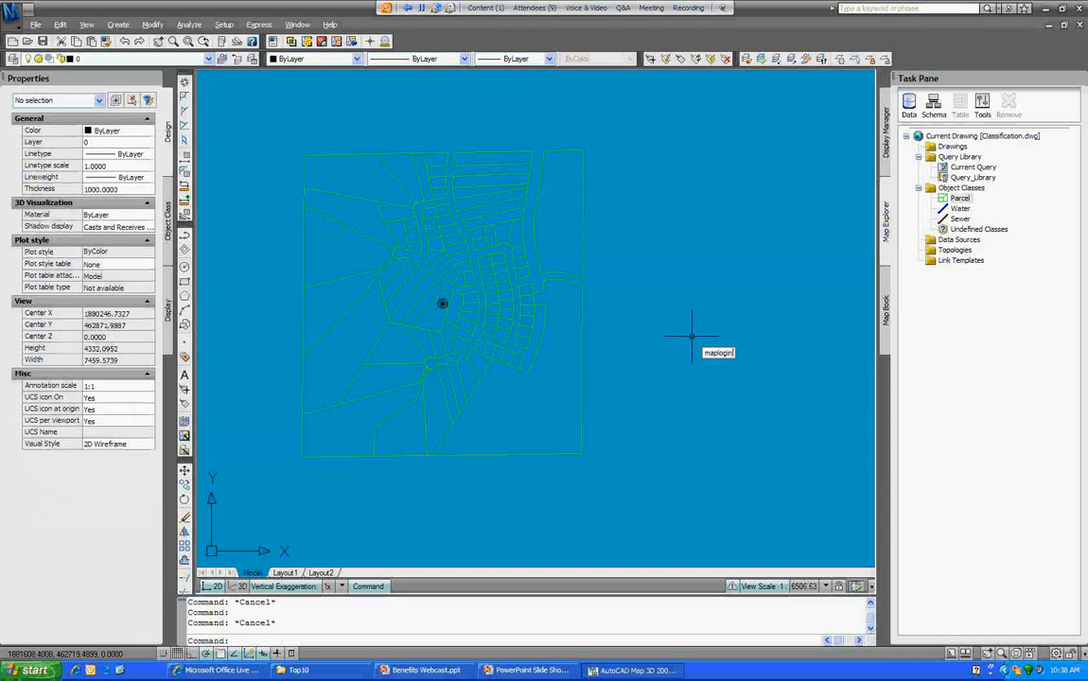
key("Return")
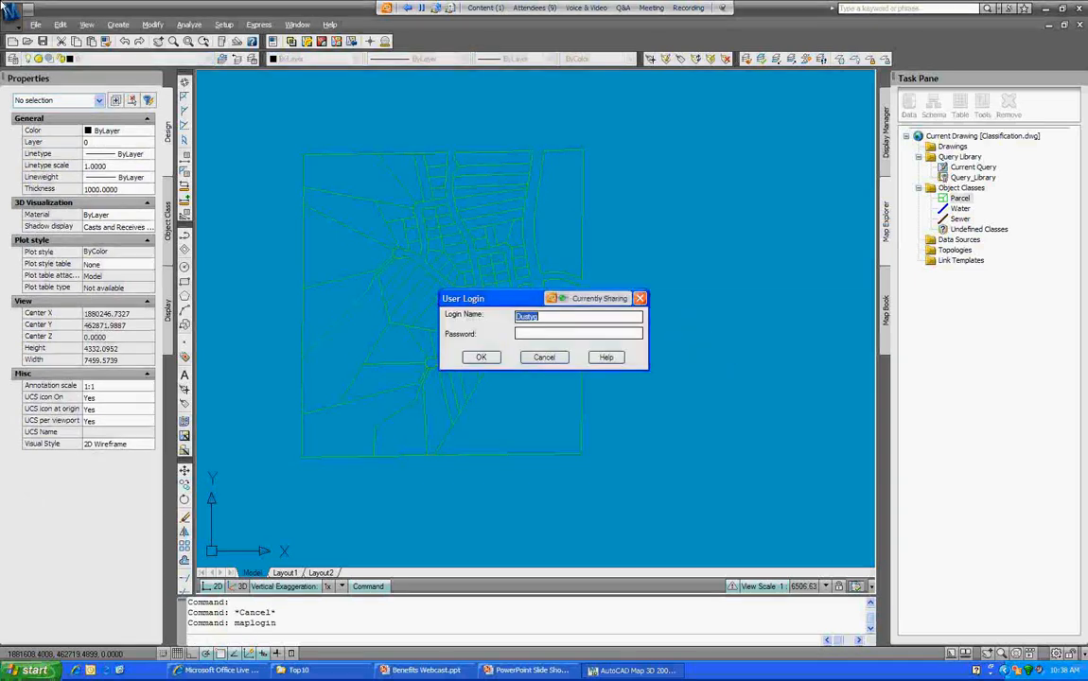
type("Superuser")
key("Tab")
type("superuser")
key("Return")
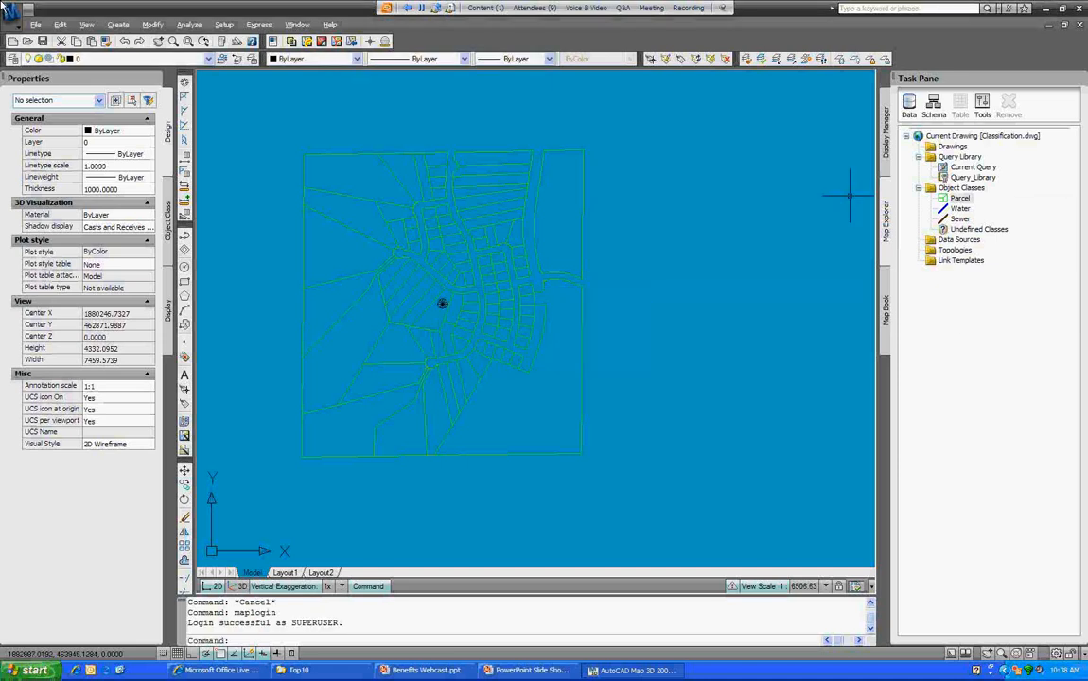
right_click(959, 197)
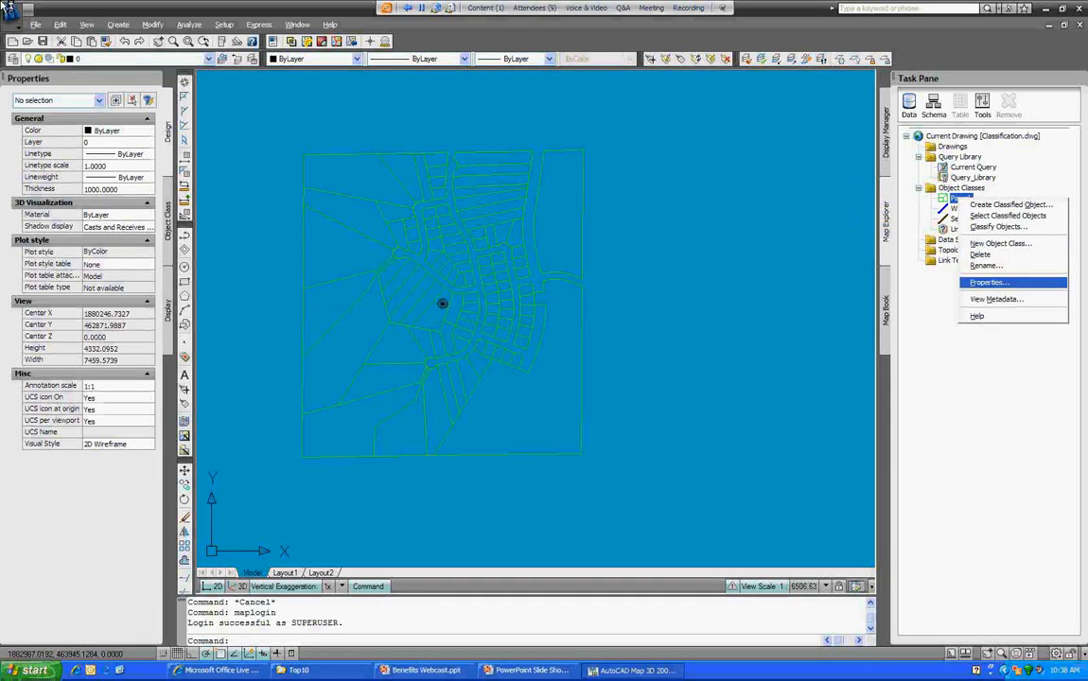
left_click(989, 282)
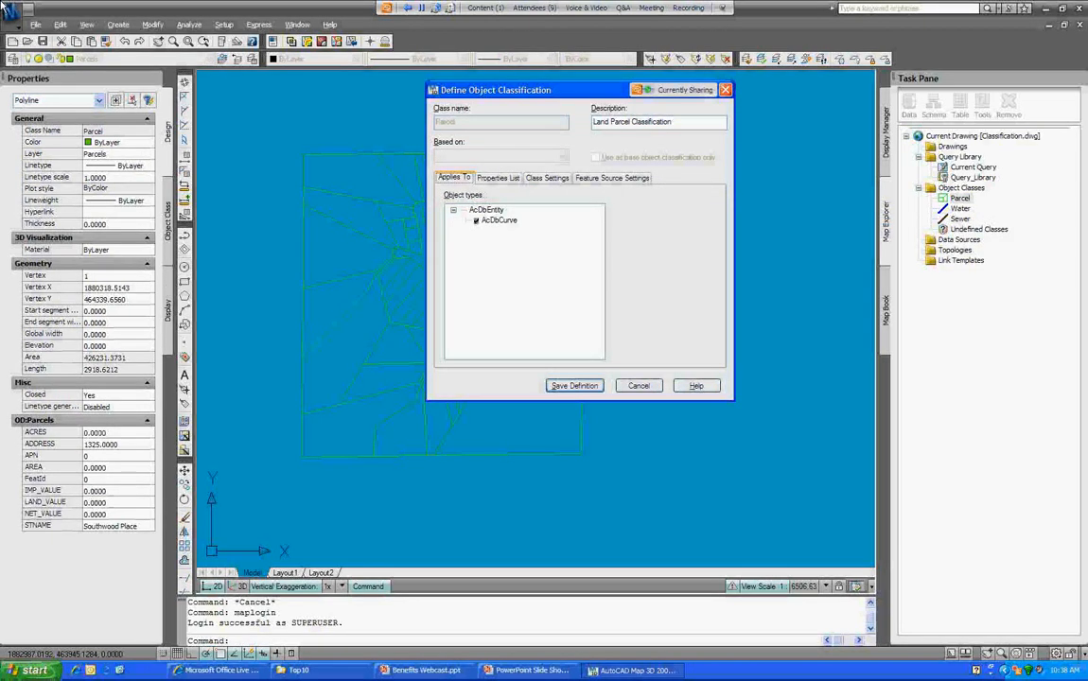
left_click(498, 178)
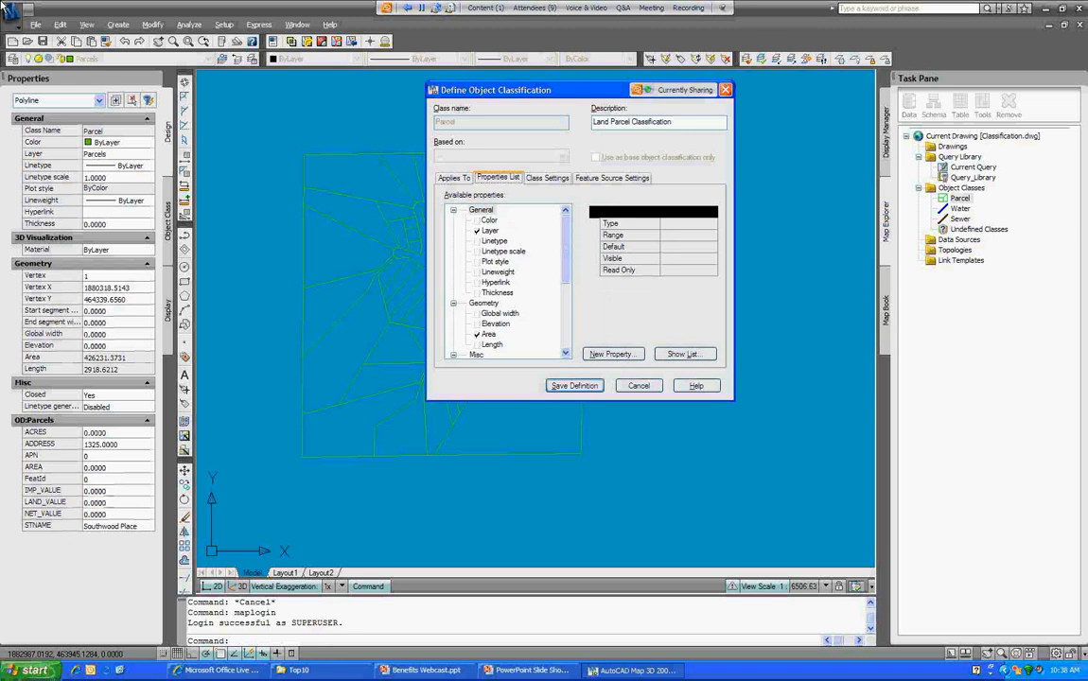
left_click(490, 231)
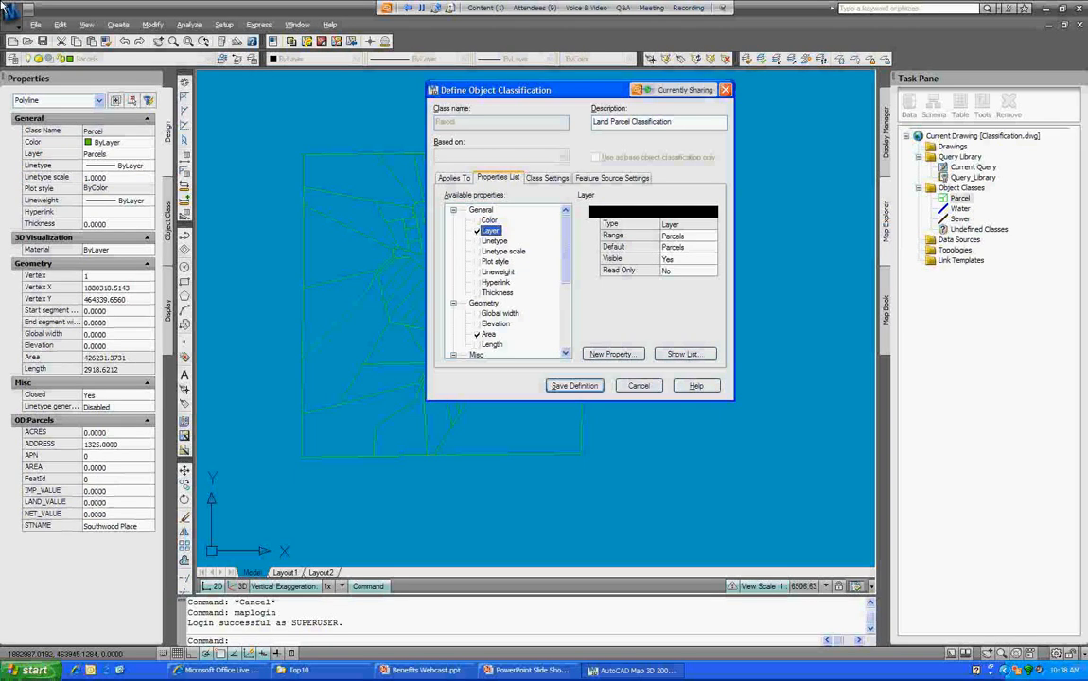
scroll(7, 5, "down", 5)
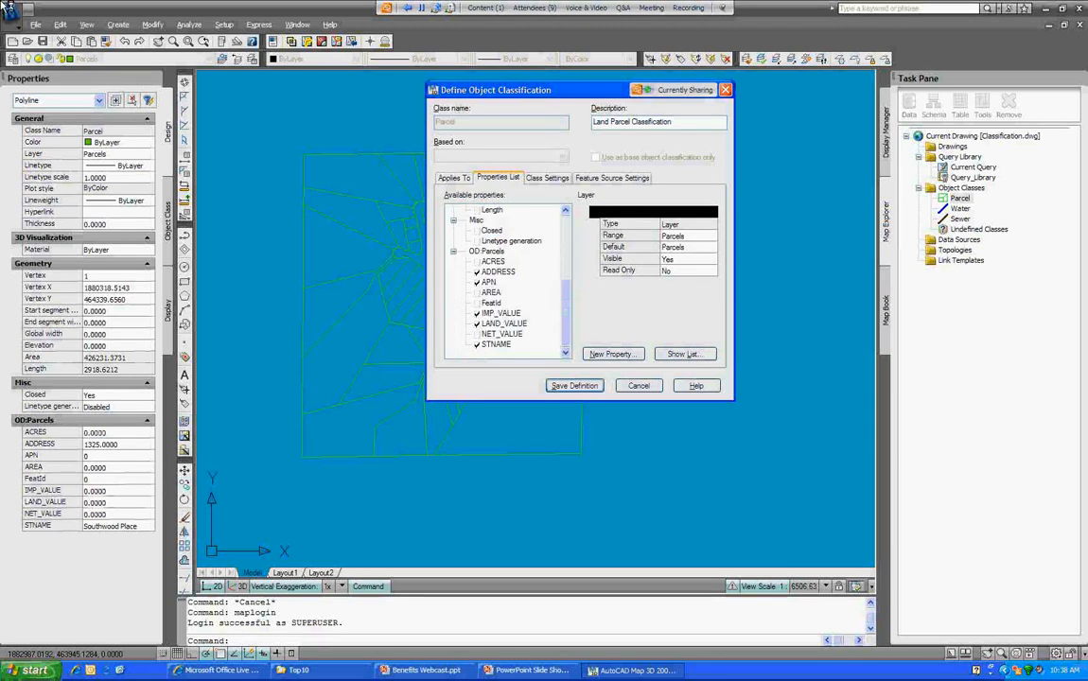
left_click(499, 272)
left_click(489, 282)
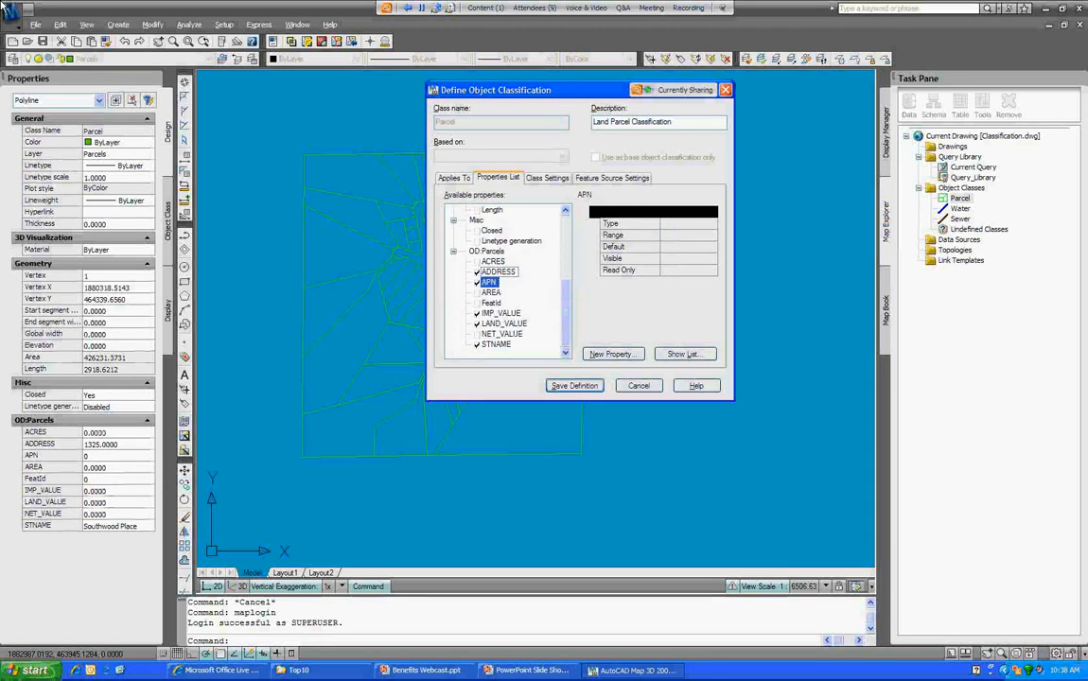
left_click(500, 313)
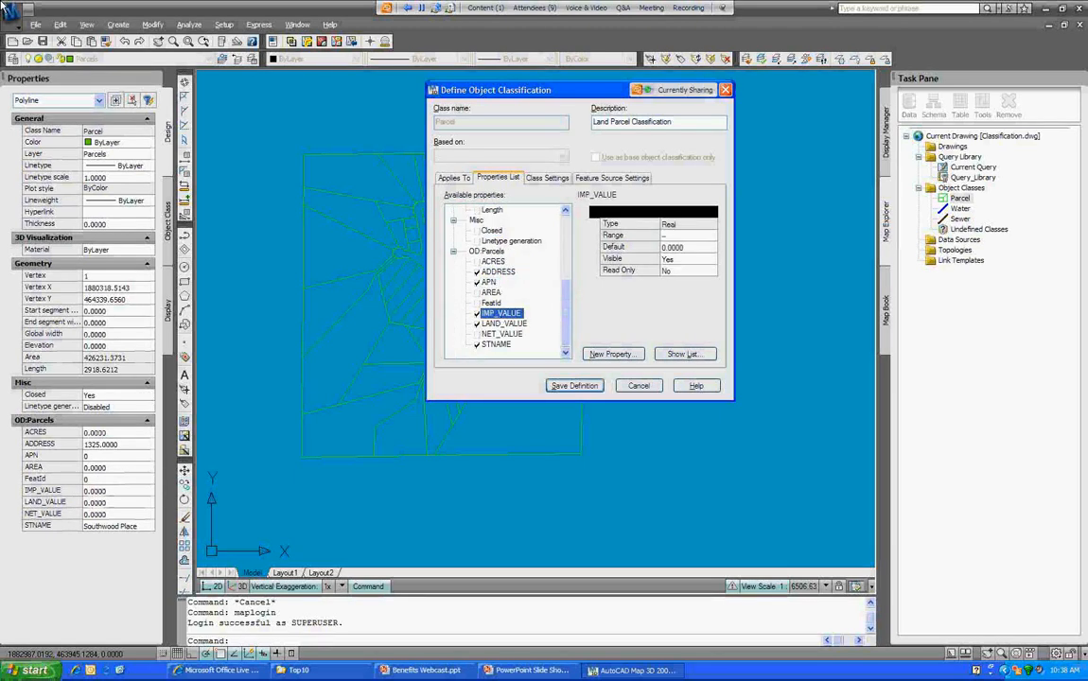
left_click(496, 345)
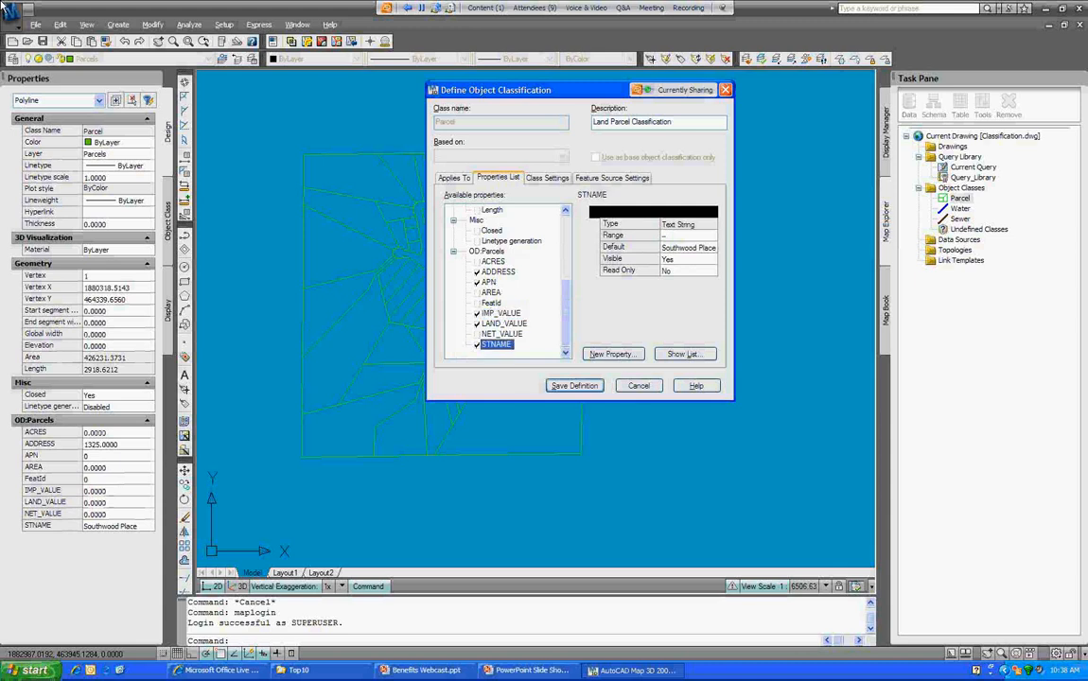
left_click(641, 386)
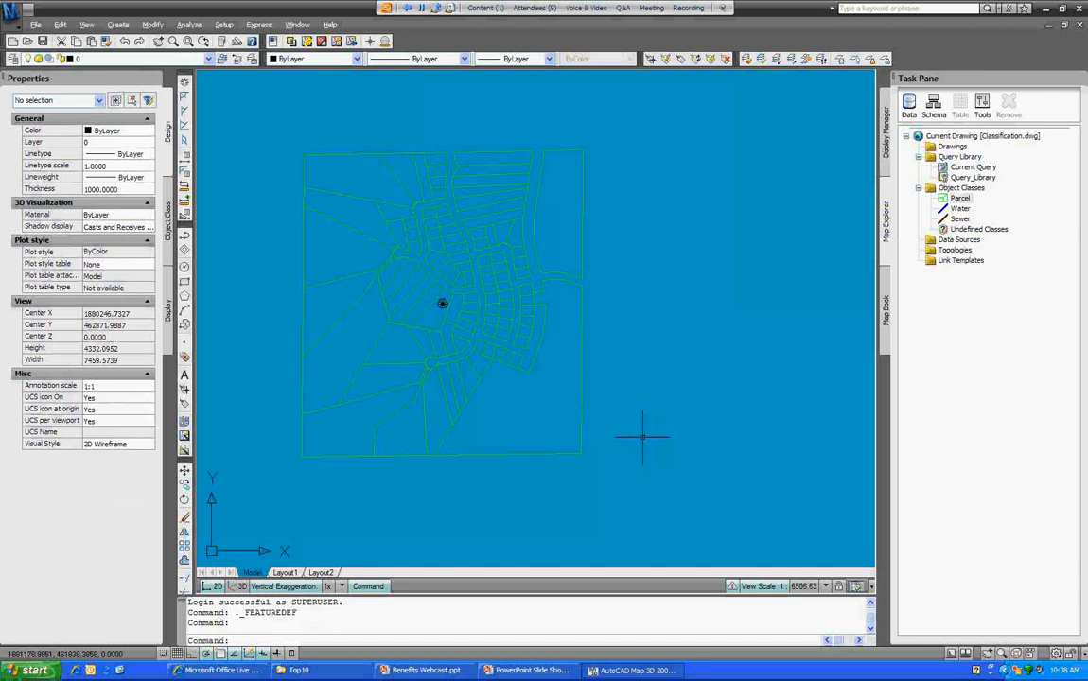
key("Escape")
key("Escape")
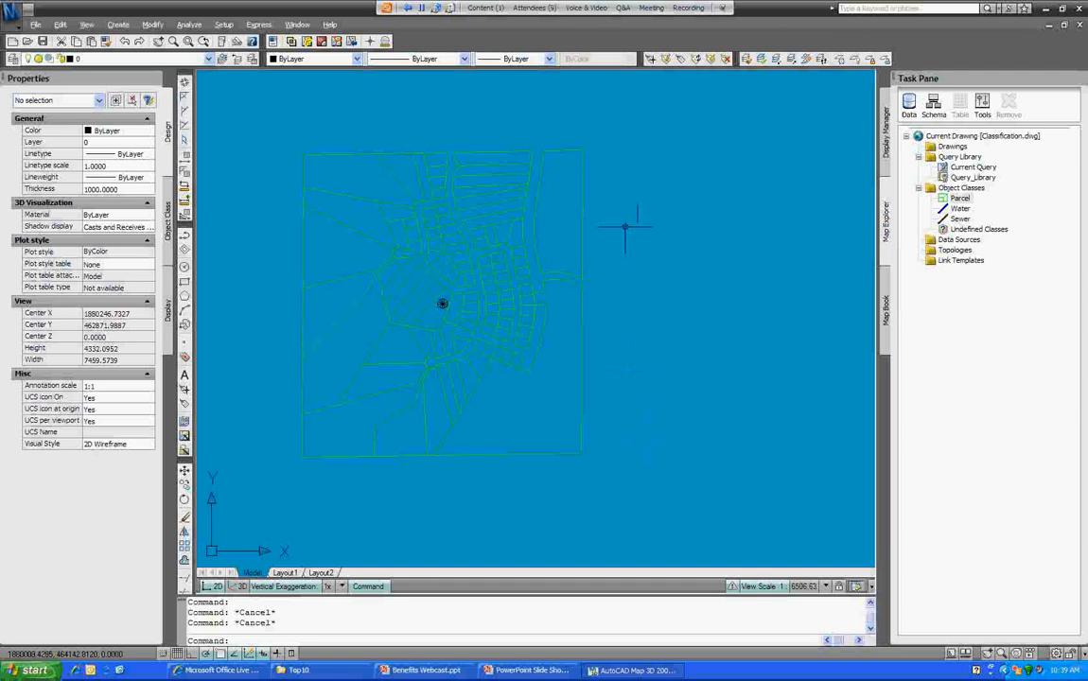
Step: Thaw New Project Waterlines and Water Pipes, and freeze Parcels and New Project Parcels
left_click(13, 59)
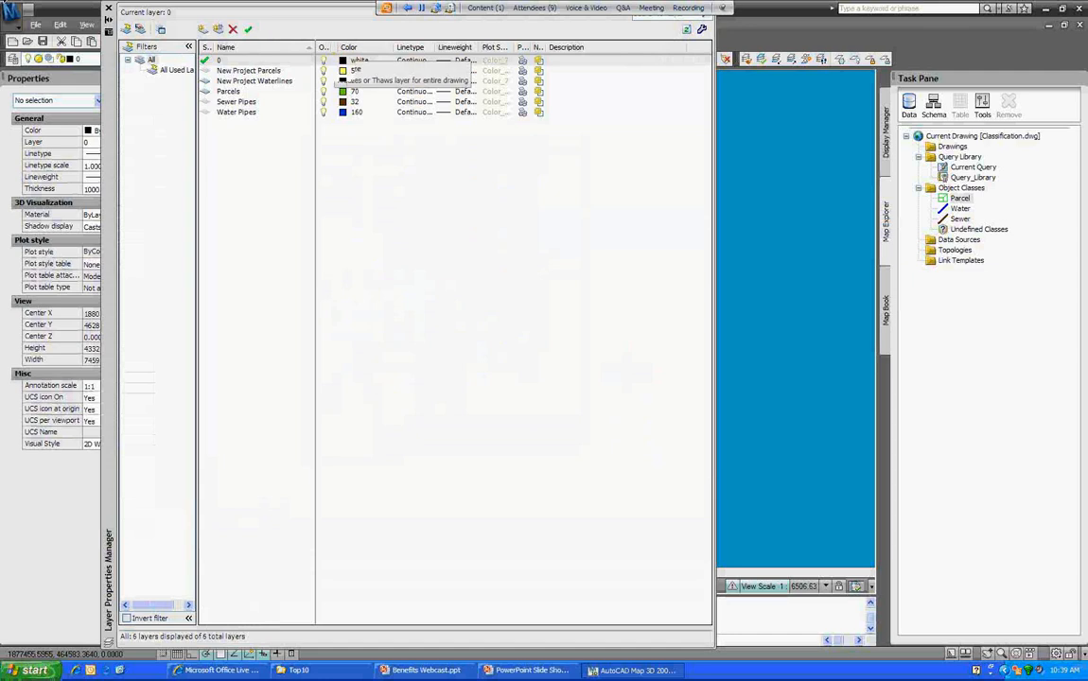
left_click_drag(336, 47, 397, 47)
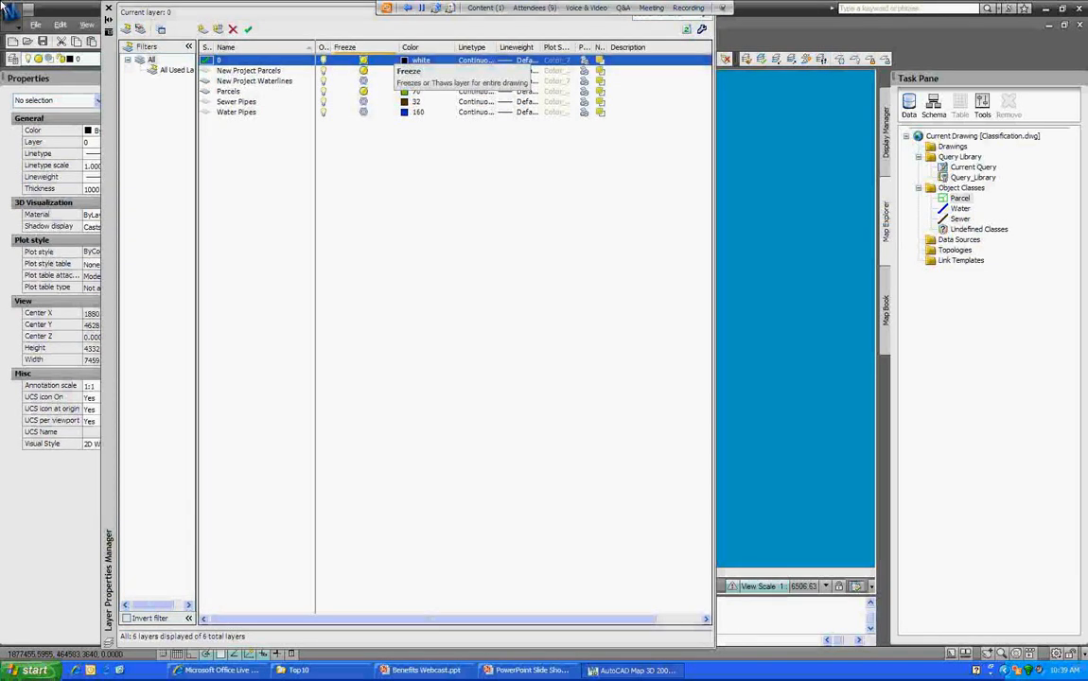
left_click(363, 82)
left_click(363, 111)
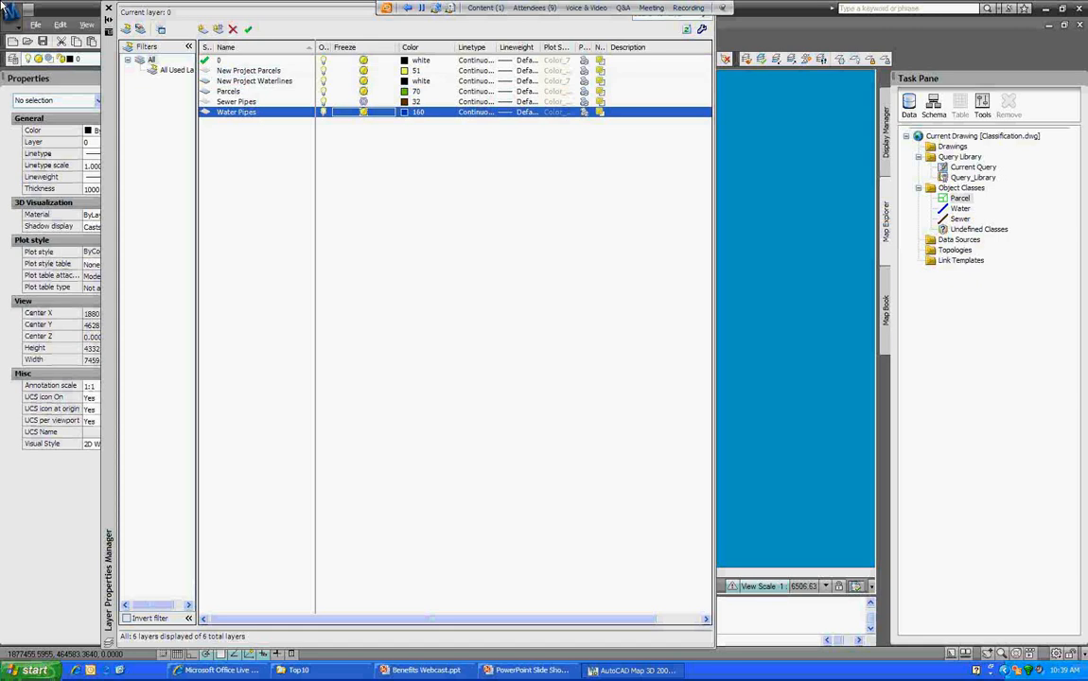
left_click(363, 92)
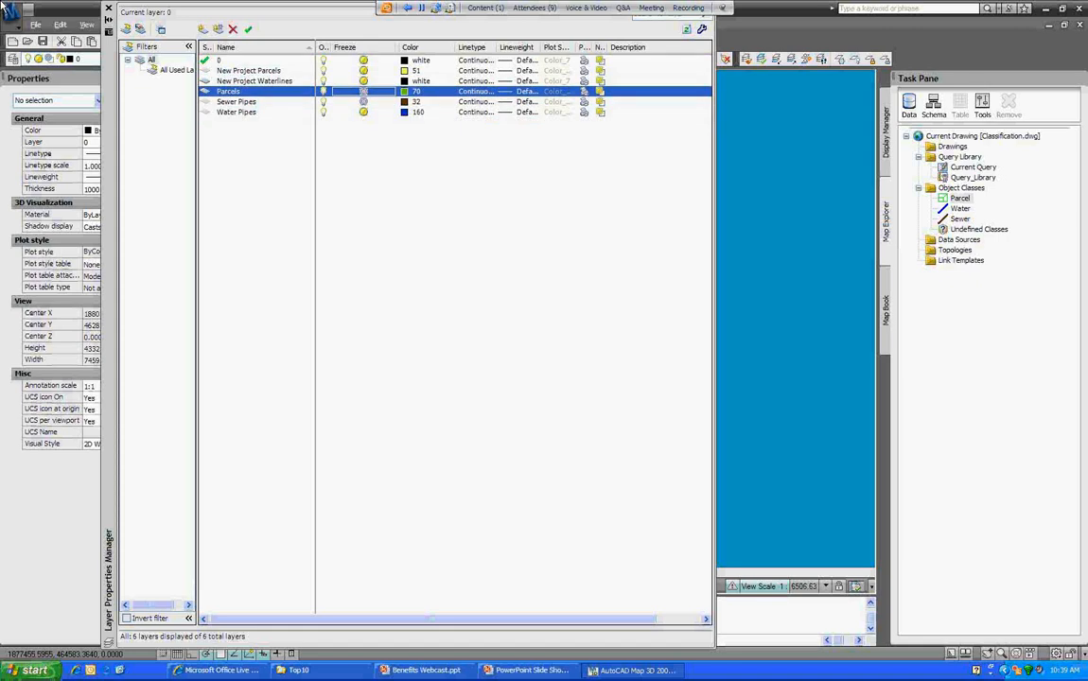
left_click(363, 71)
left_click(108, 8)
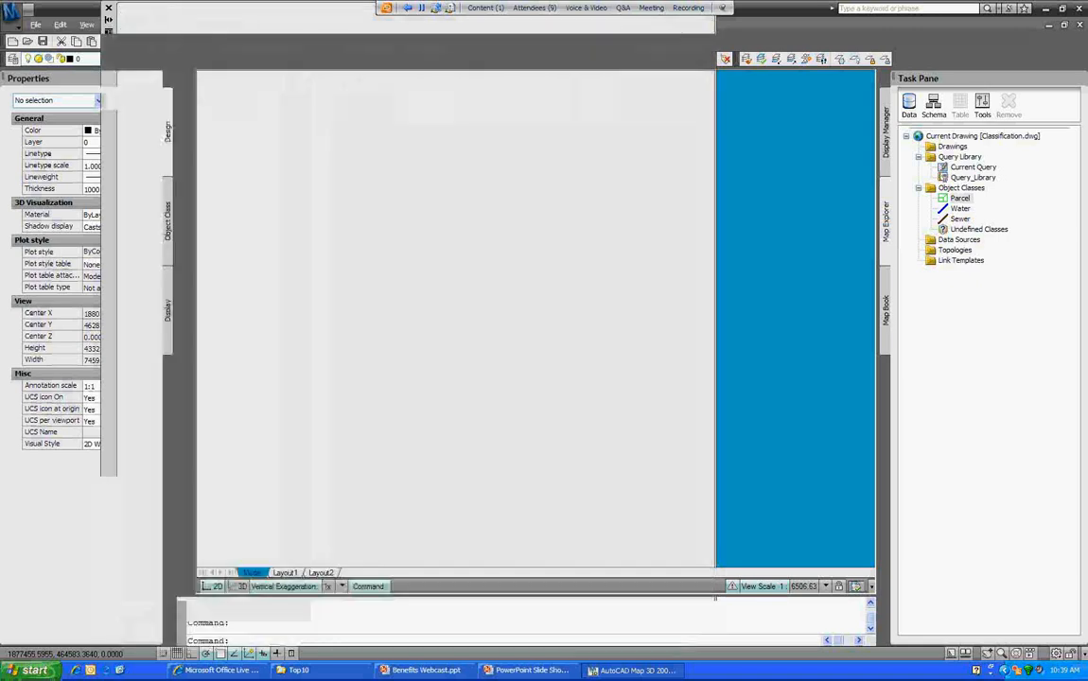
scroll(526, 233, "up", 2)
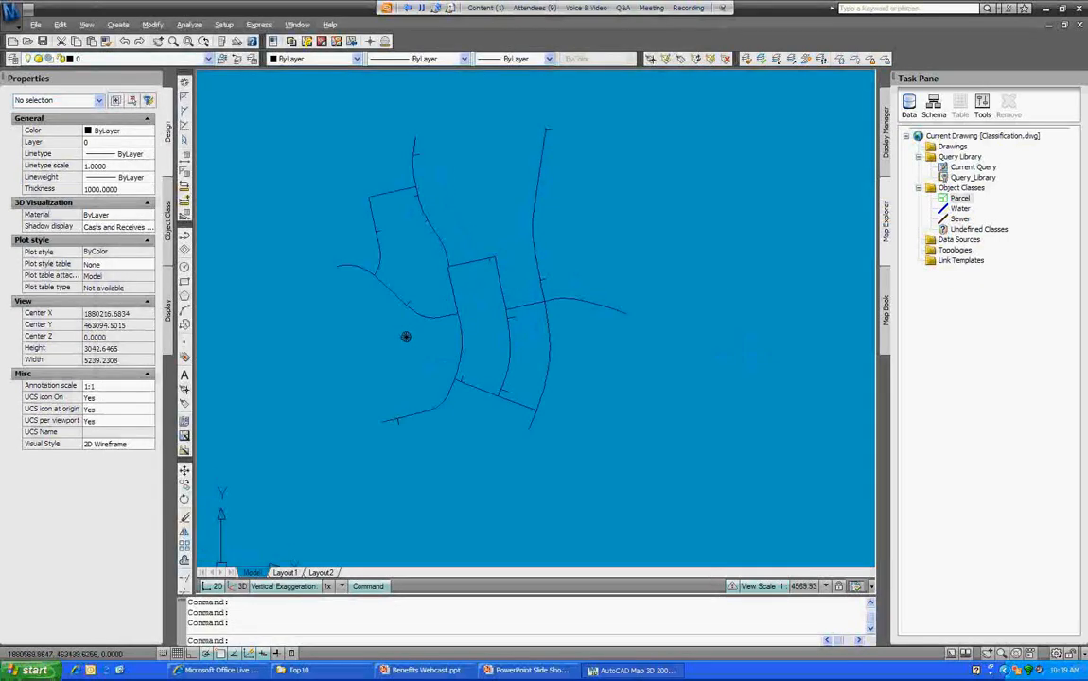
Step: Select the right-hand water pipe to inspect it, then clear the selection
left_click(719, 166)
left_click(520, 152)
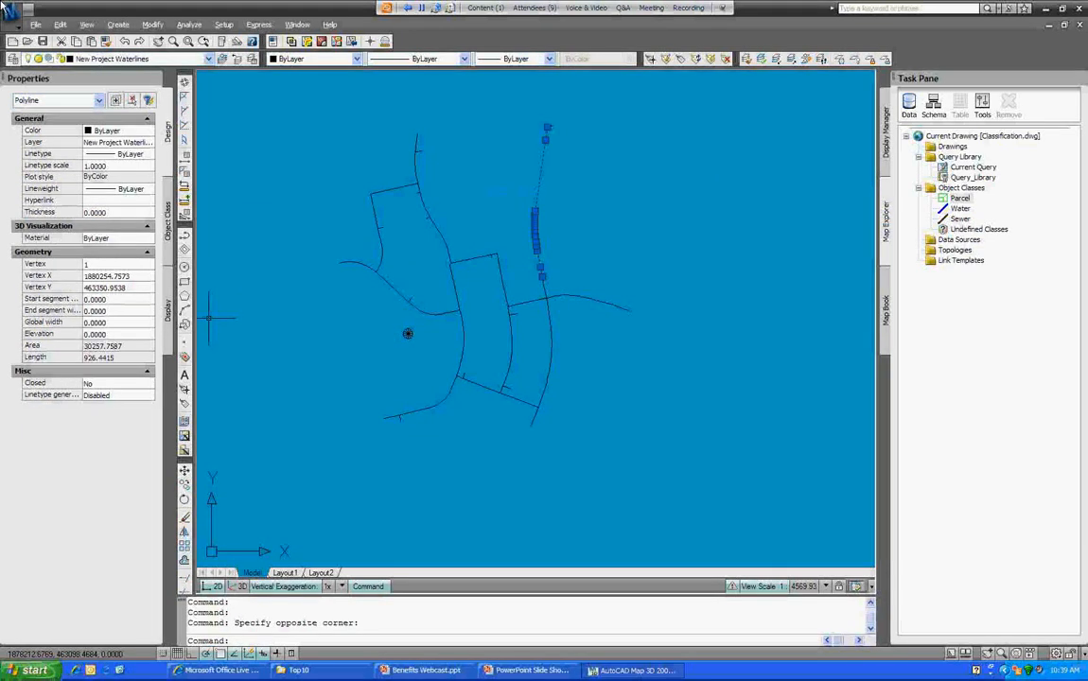
key("Escape")
key("Escape")
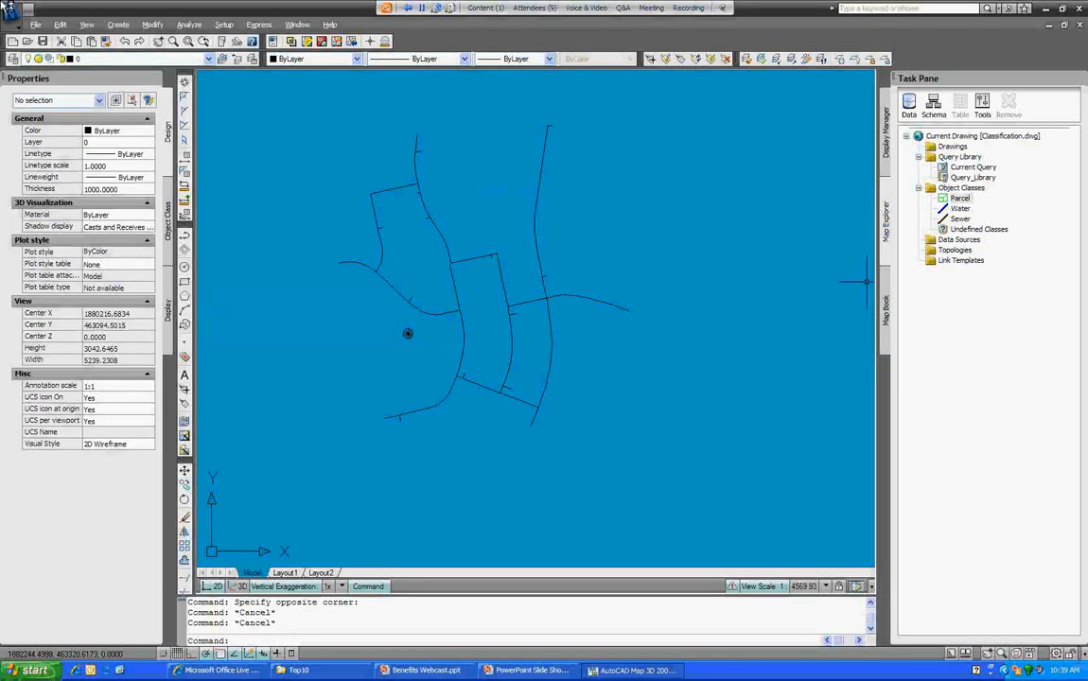
Step: Classify every pipe as Water with a window selection and check a pipe's class
right_click(960, 209)
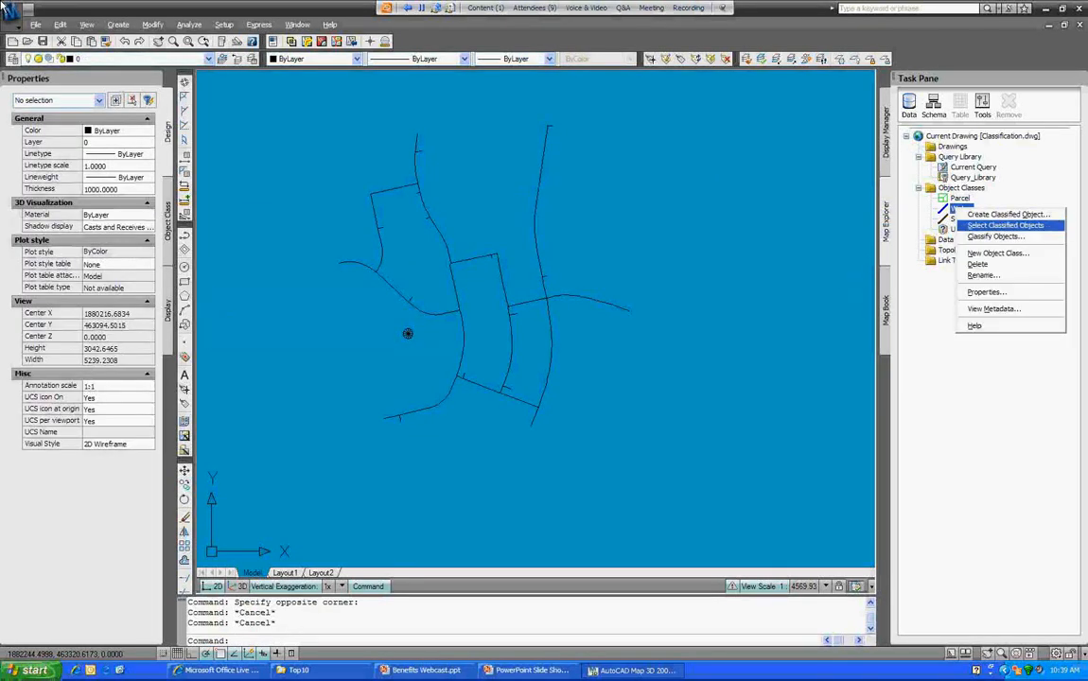
left_click(996, 237)
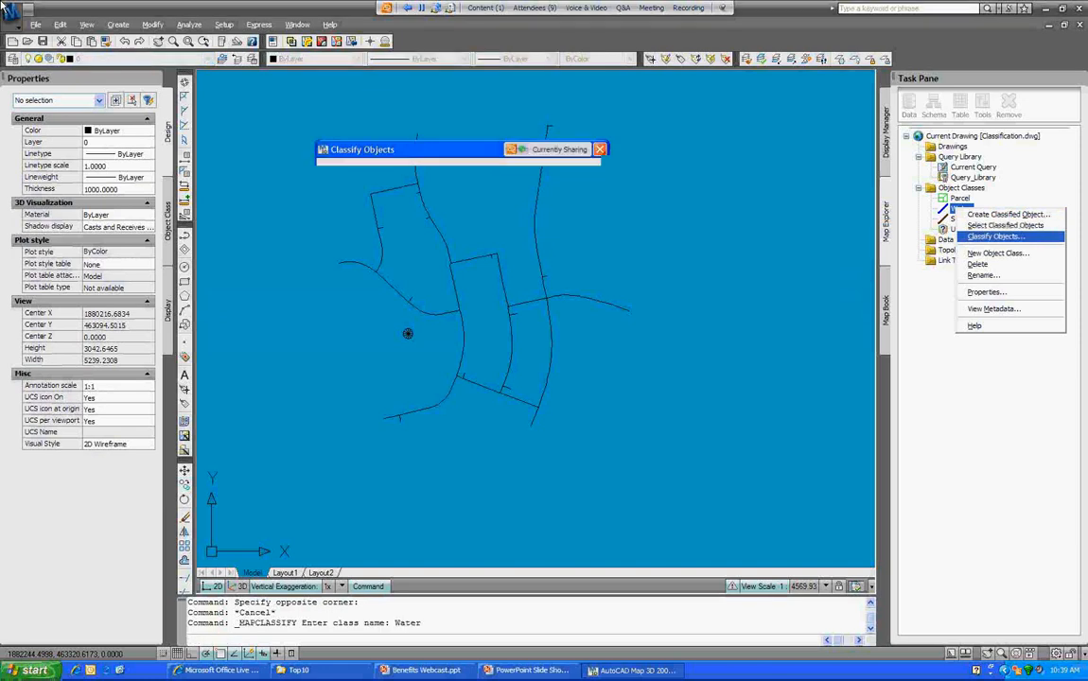
left_click(472, 227)
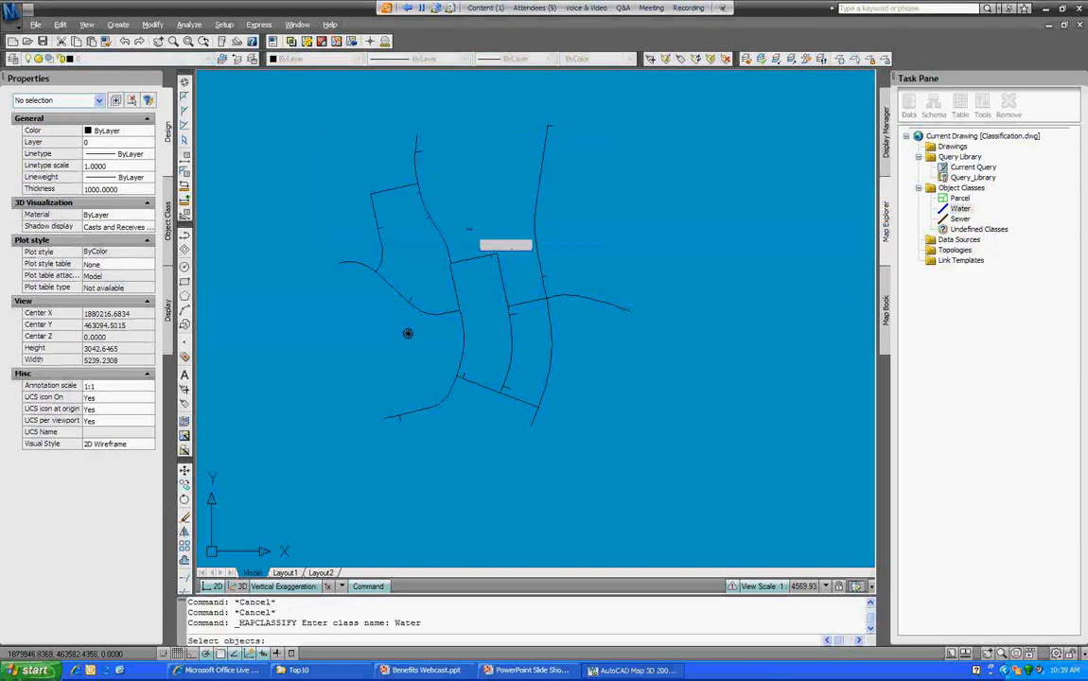
left_click(660, 97)
left_click(288, 469)
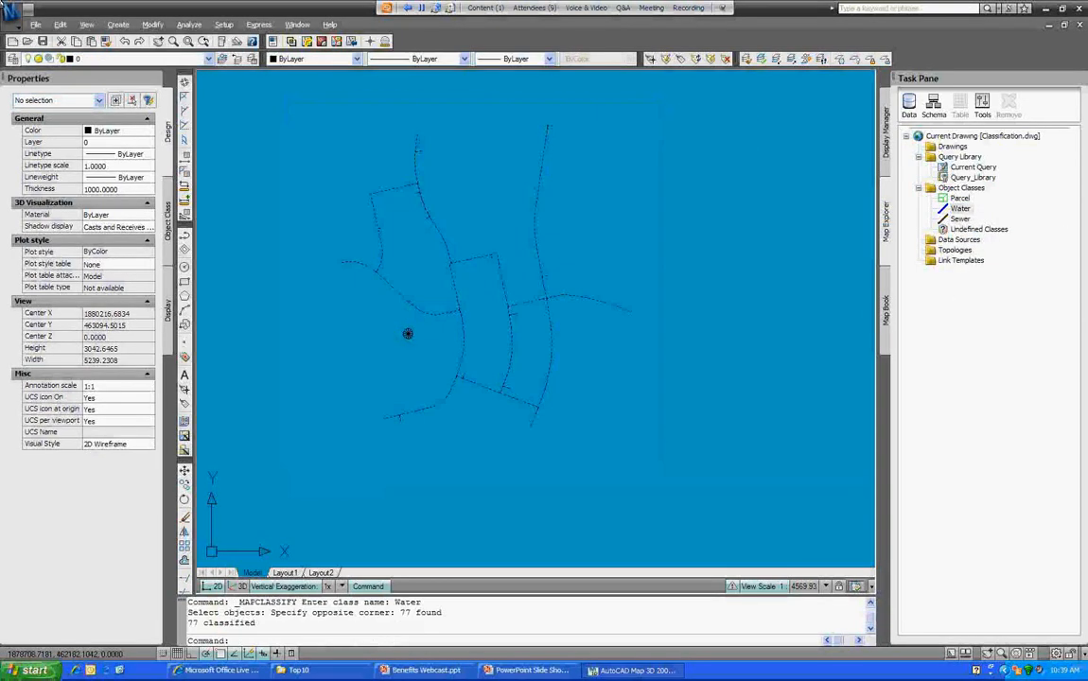
left_click(547, 163)
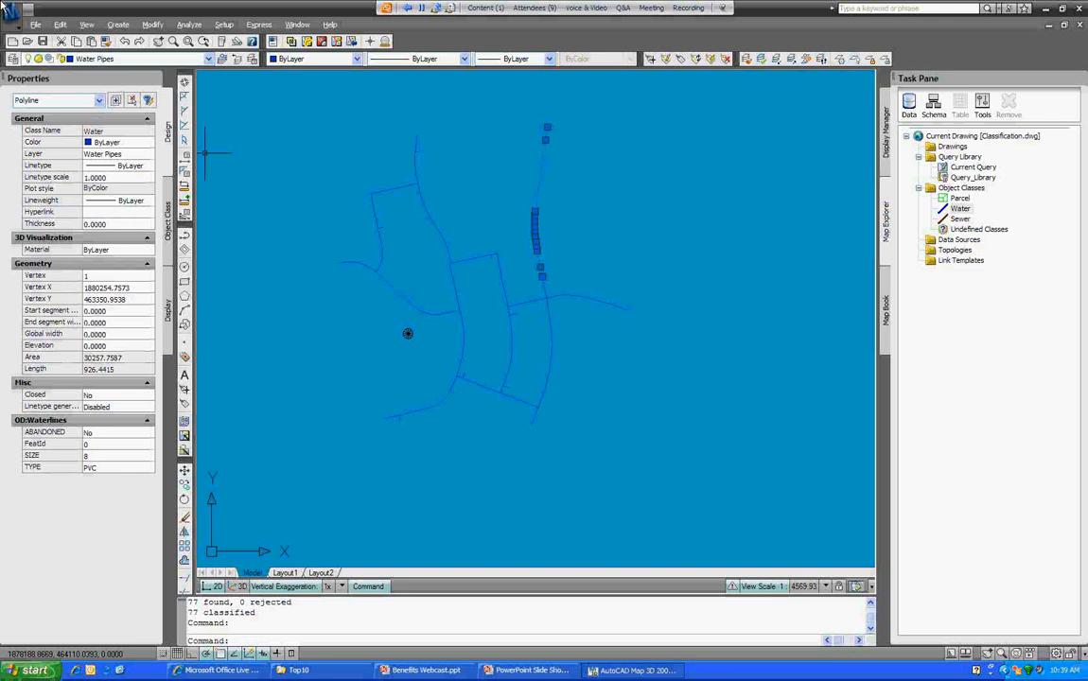
Step: Change the right-hand pipe's OD:Waterlines SIZE from 8 to 12, then deselect it
left_click(114, 456)
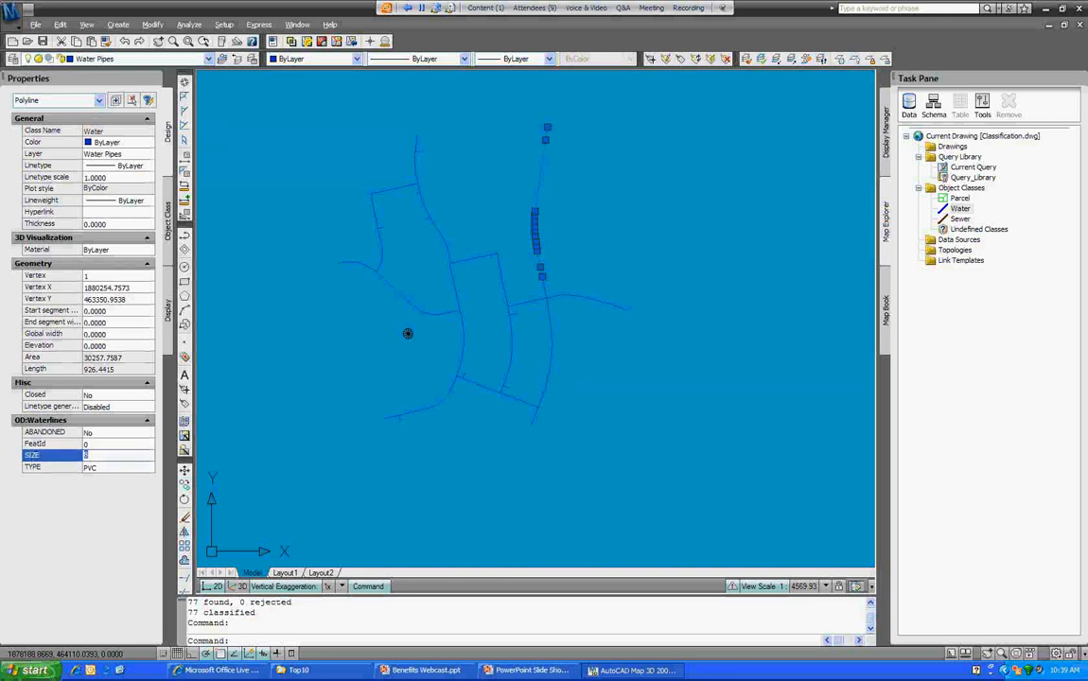
type("12")
key("Tab")
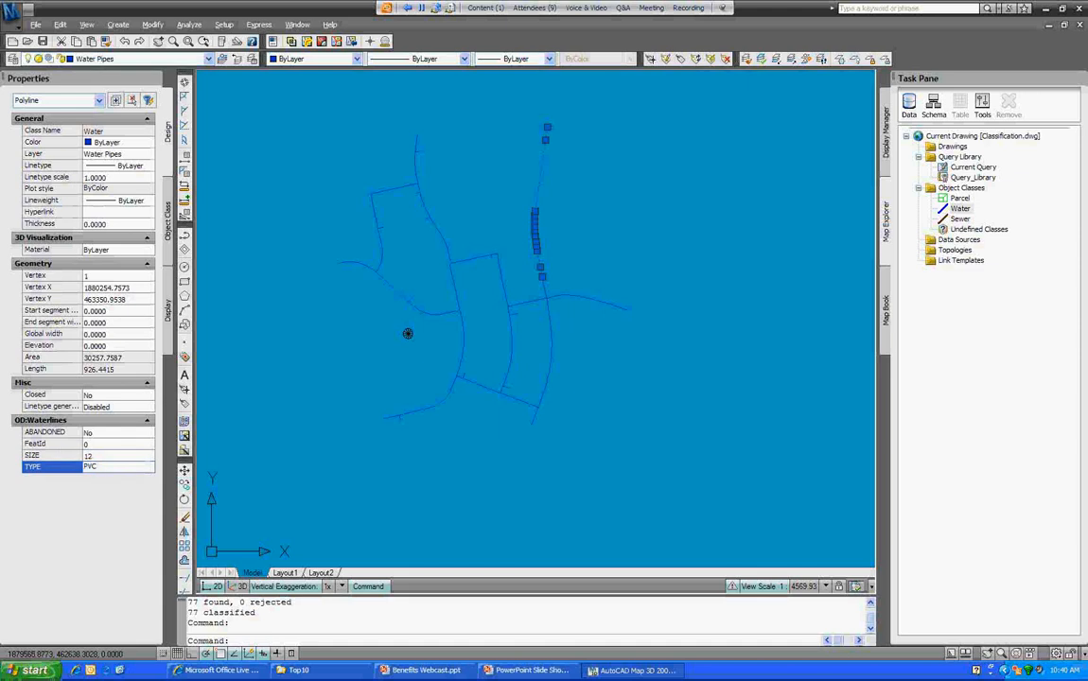
key("Escape")
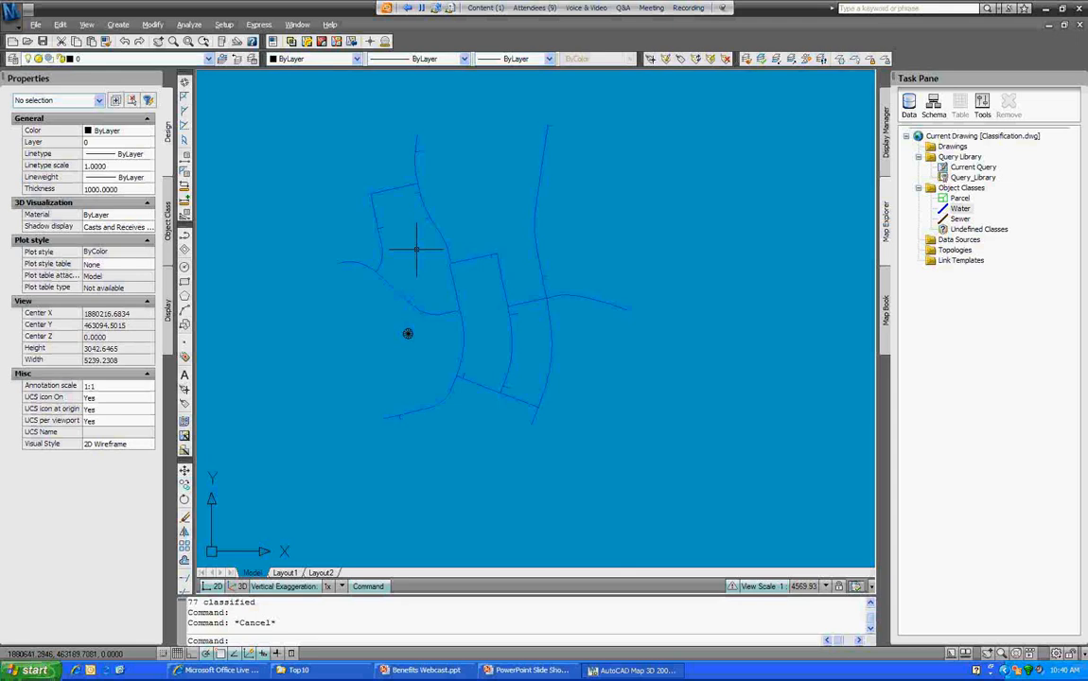
Step: Draw a three-vertex Water-class pipe toward the lower left and inspect its SIZE 8, TYPE PVC properties
scroll(547, 366, "up", 3)
middle_click_drag(490, 547, 576, 387)
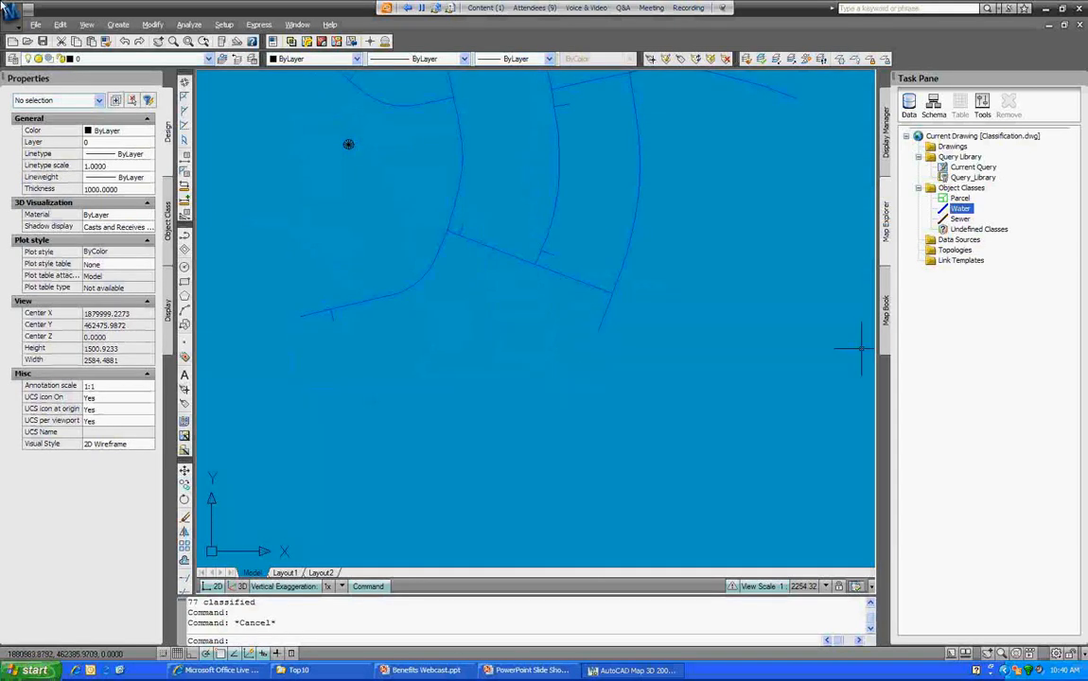
right_click(958, 208)
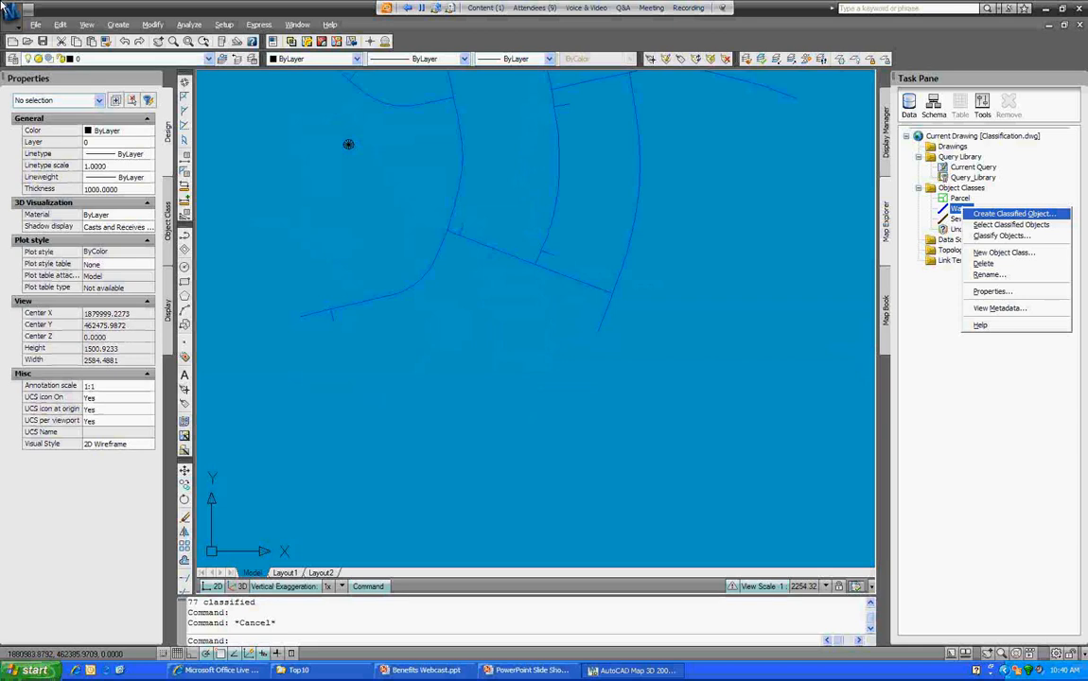
left_click(1012, 214)
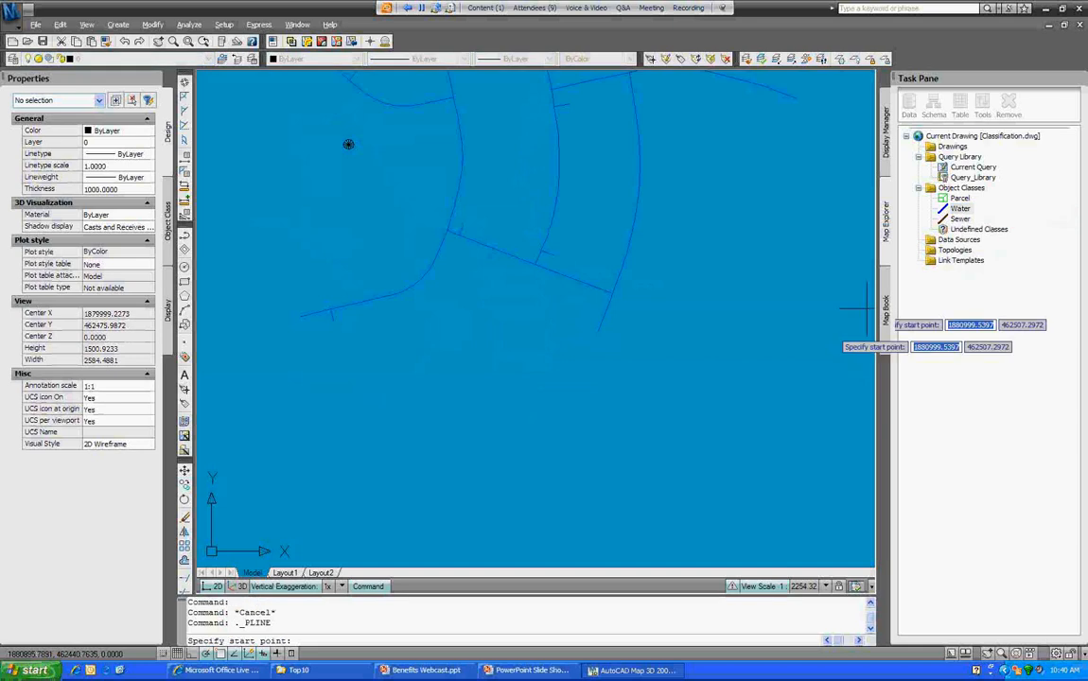
left_click(597, 333)
left_click(533, 409)
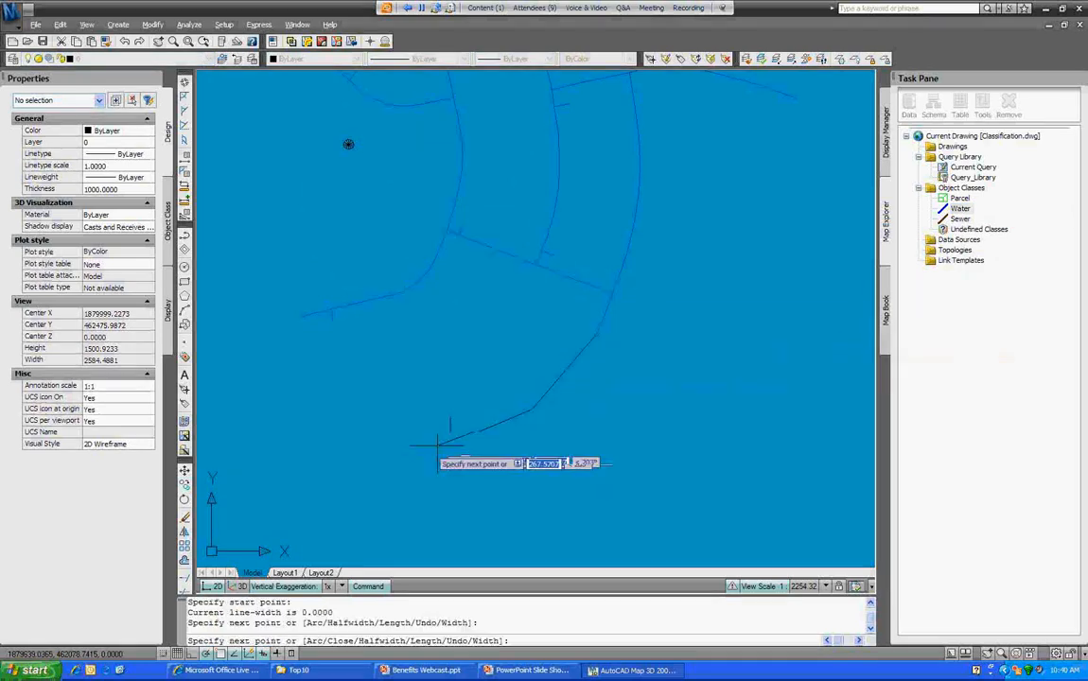
left_click(352, 482)
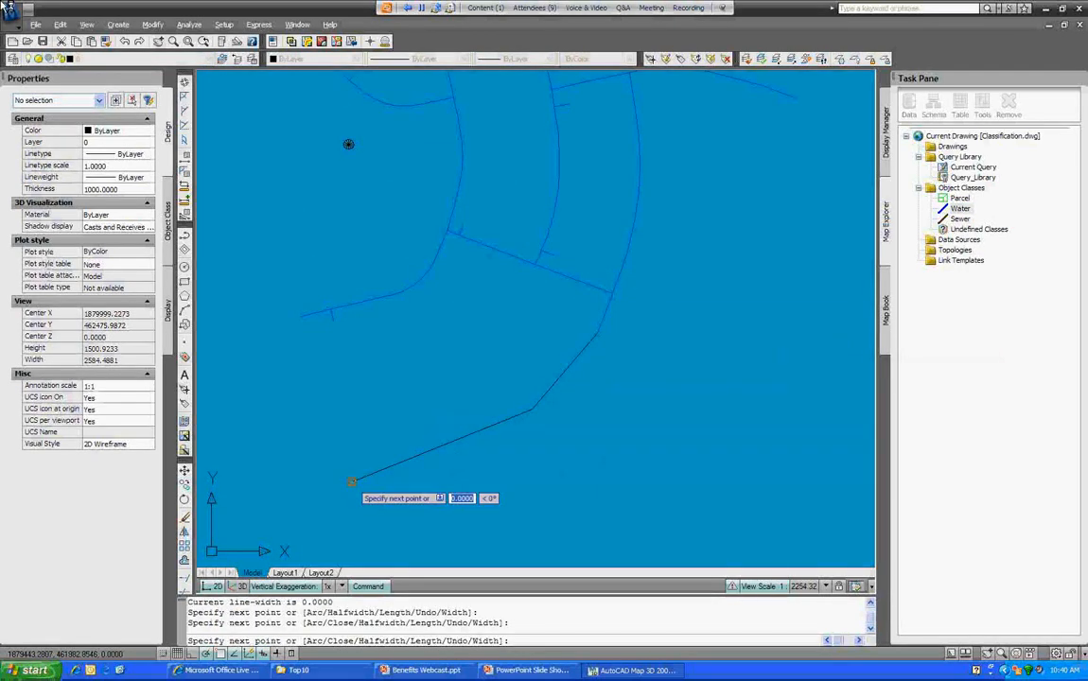
right_click(352, 482)
left_click(405, 299)
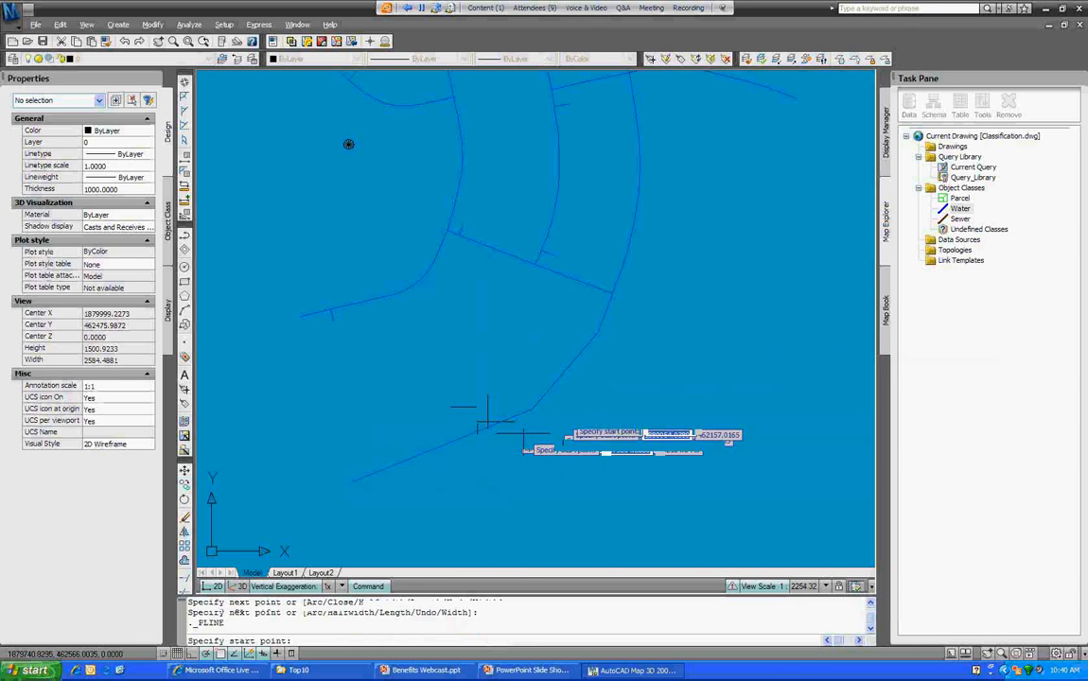
left_click(569, 365)
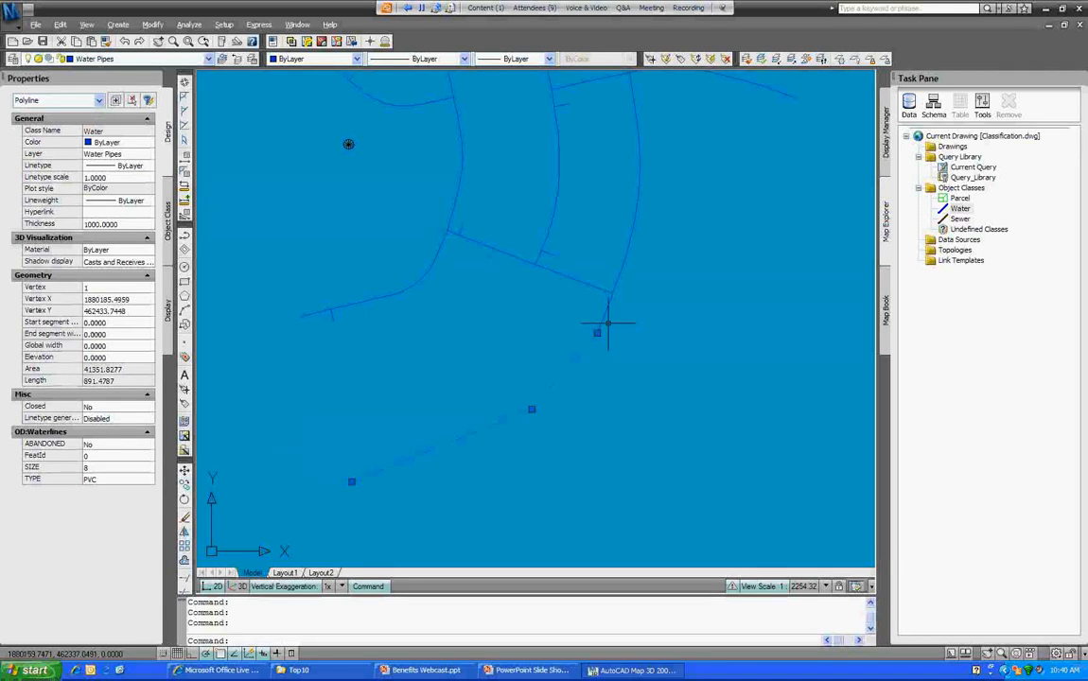
key("Escape")
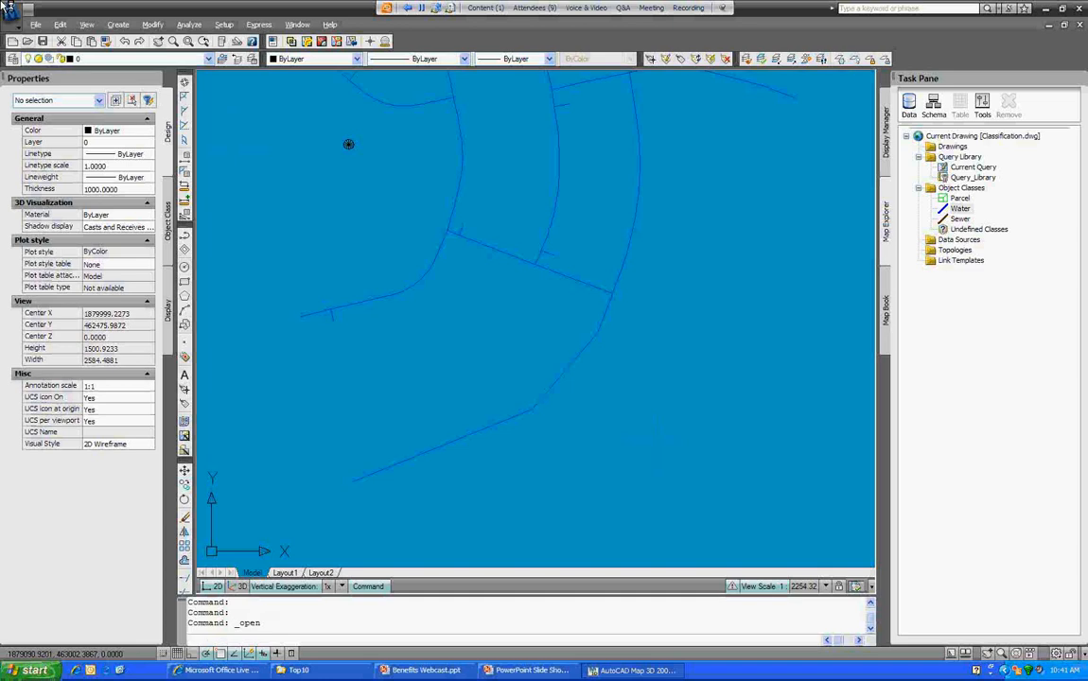
Step: Open database.dwg from the Open dialog
key("ctrl+o")
left_click(203, 150)
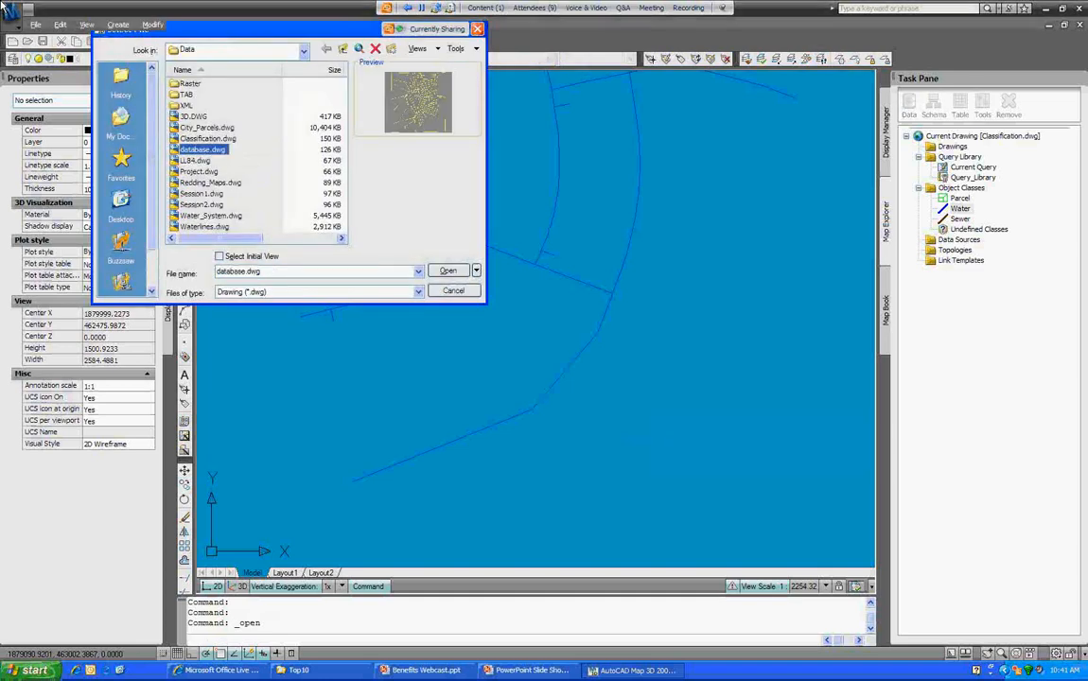
key("Return")
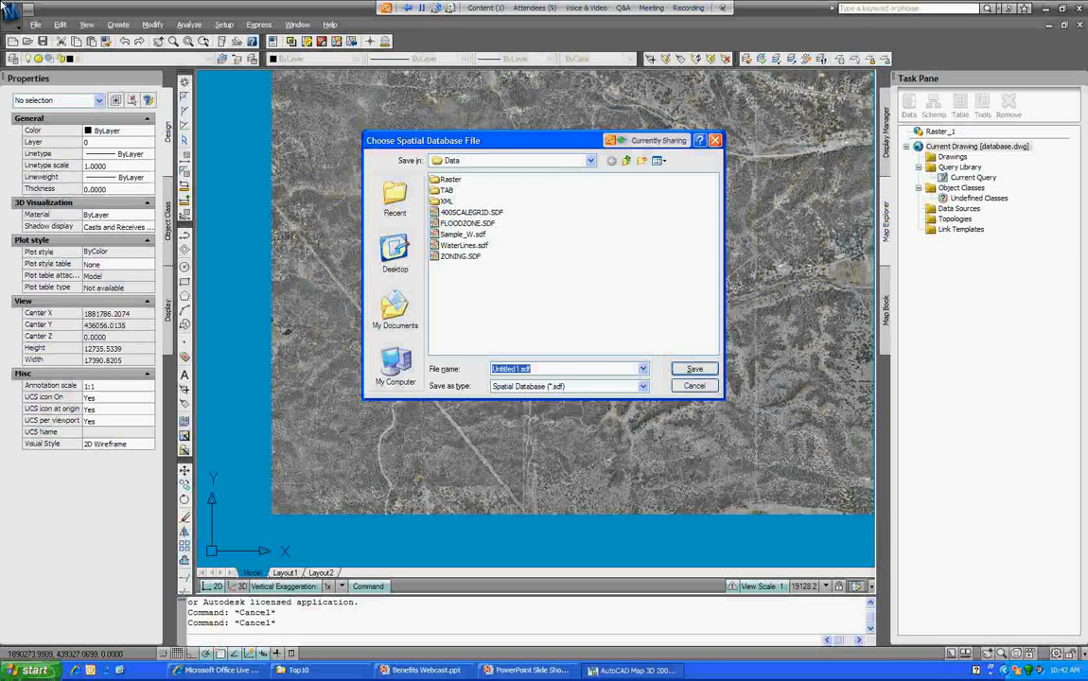
Step: Name the new SDF file Test_Waterlines and confirm it
type("Test_Waterlines")
key("Return")
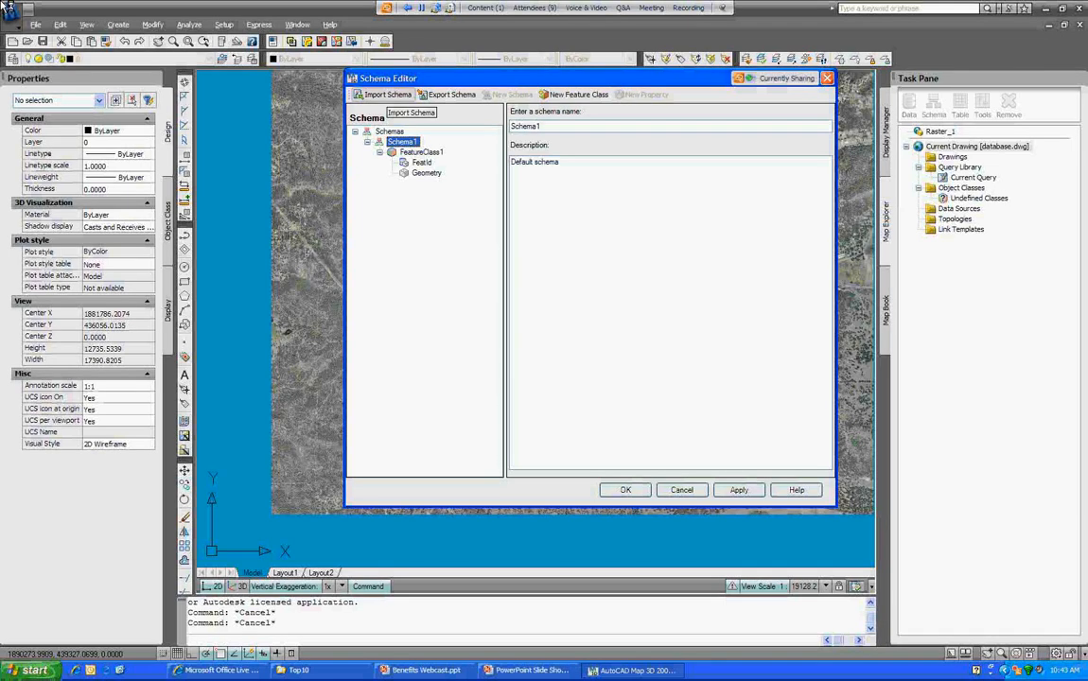
Step: Import the waterlines schema, then review its Geometry, ABANDONED and SIZE properties
left_click(387, 95)
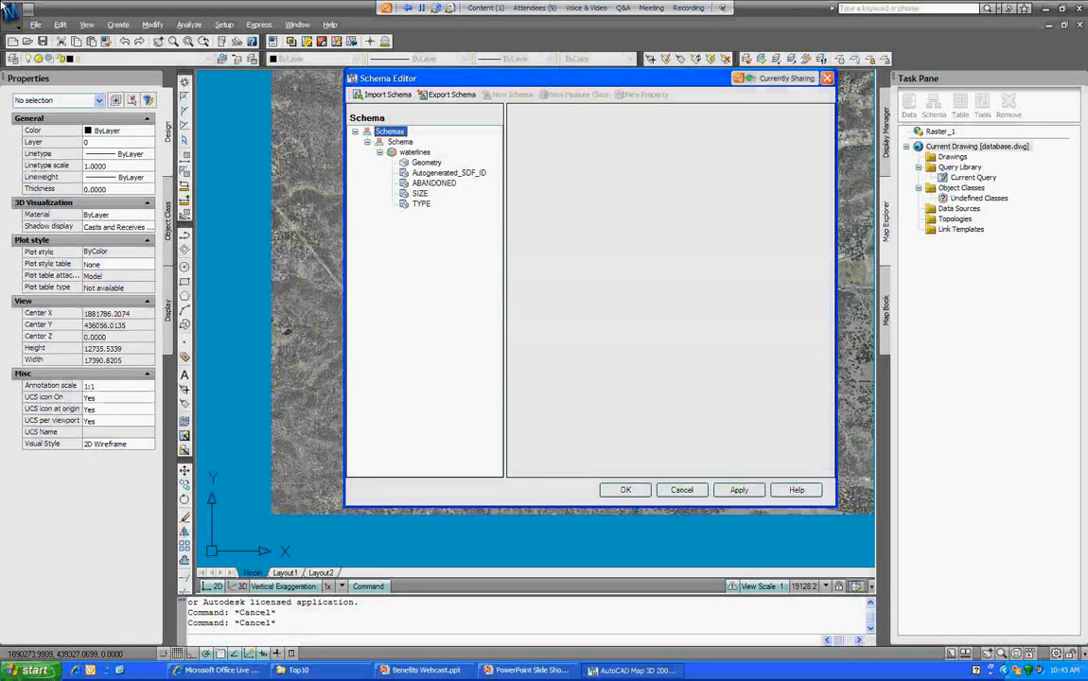
left_click(426, 163)
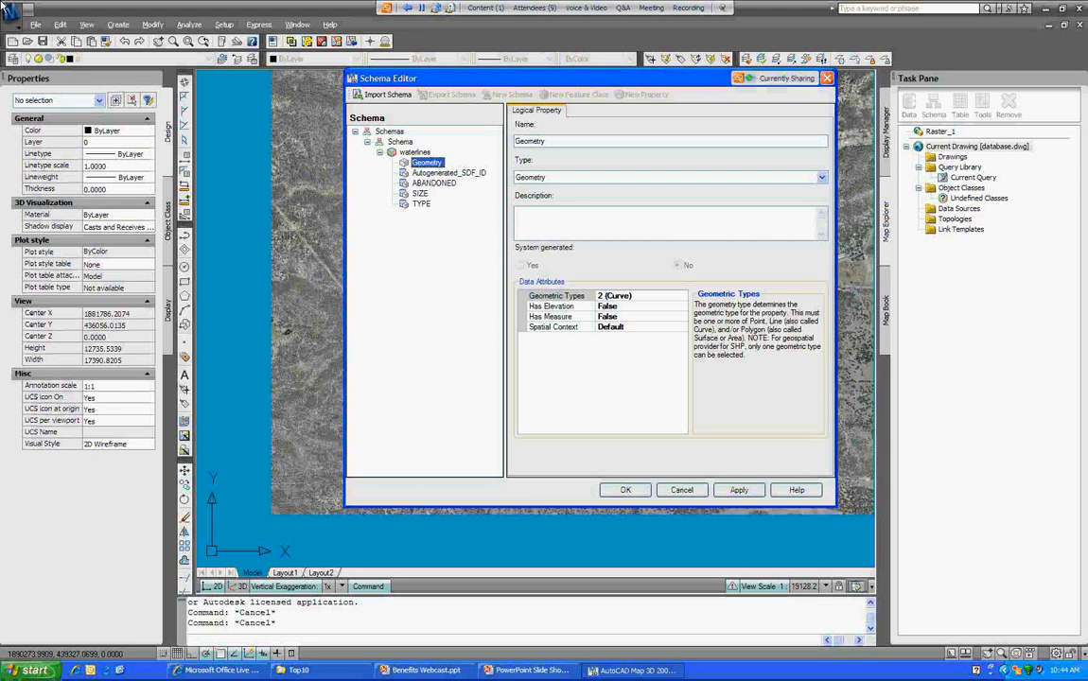
key("Down")
key("Down")
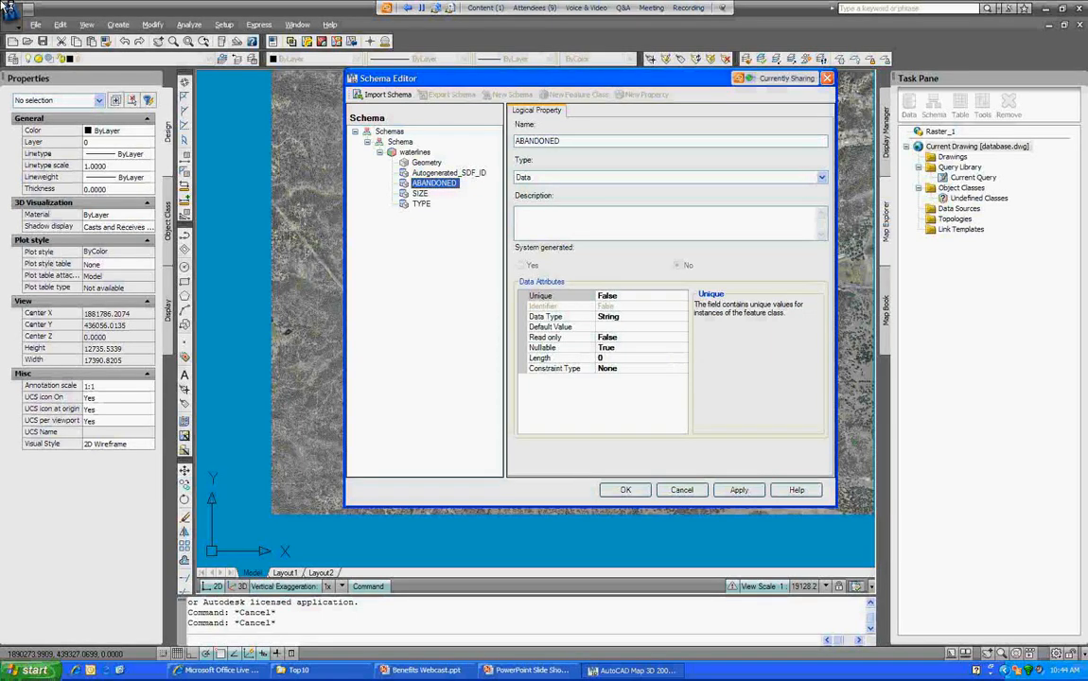
key("Down")
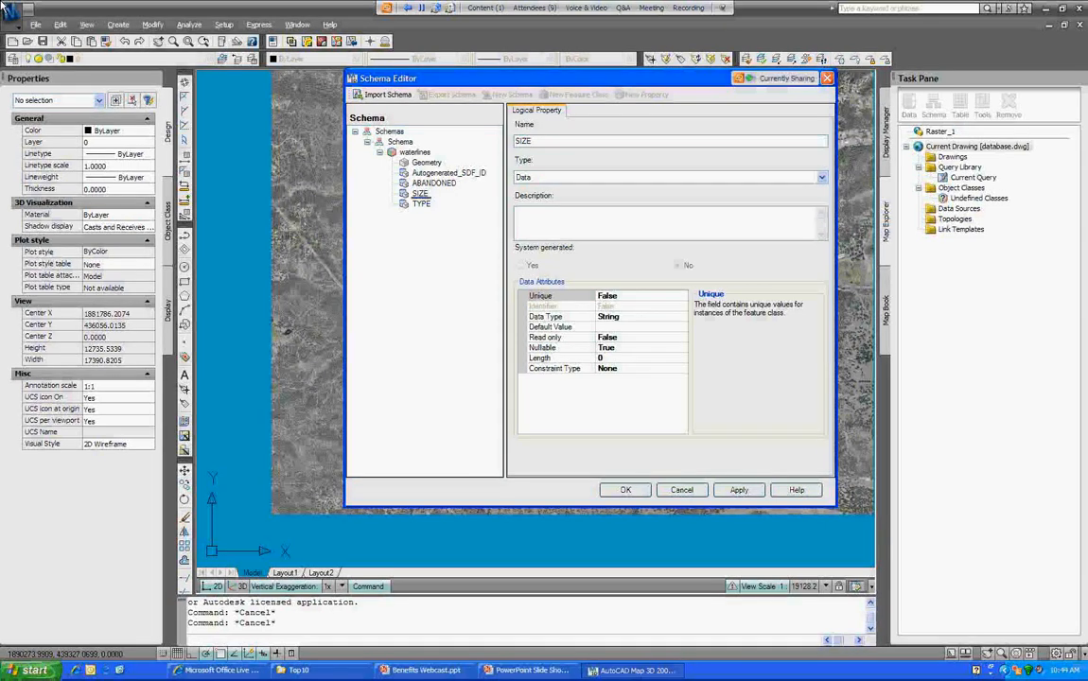
Step: Make SIZE an Int16 with a List constraint, then move on to the TYPE property
left_click(681, 317)
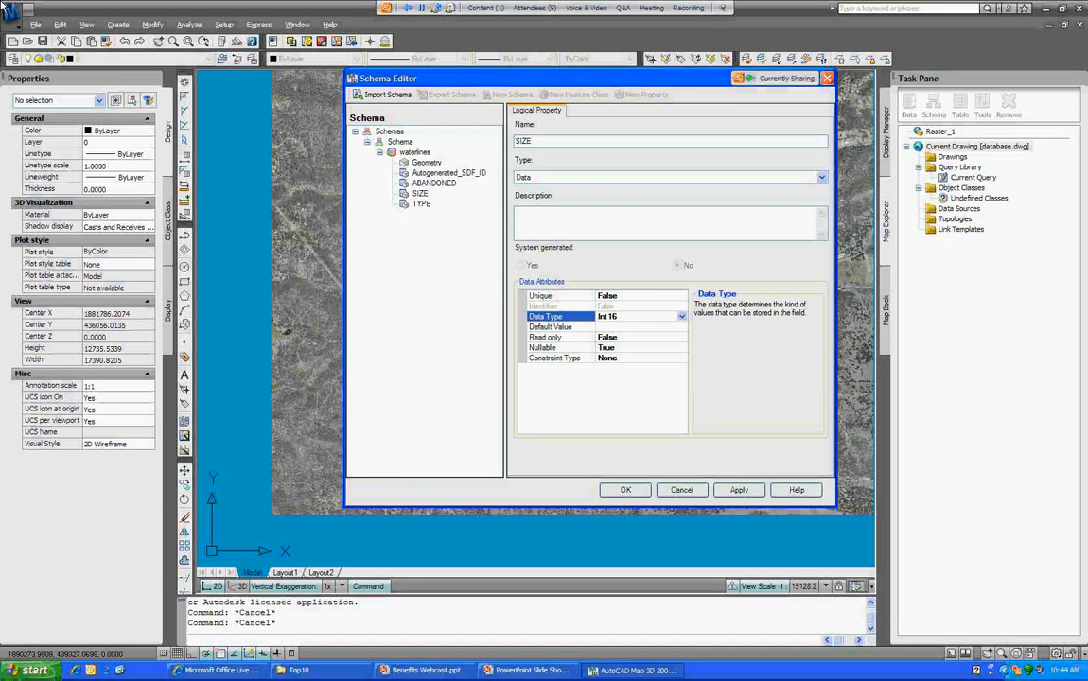
left_click(556, 359)
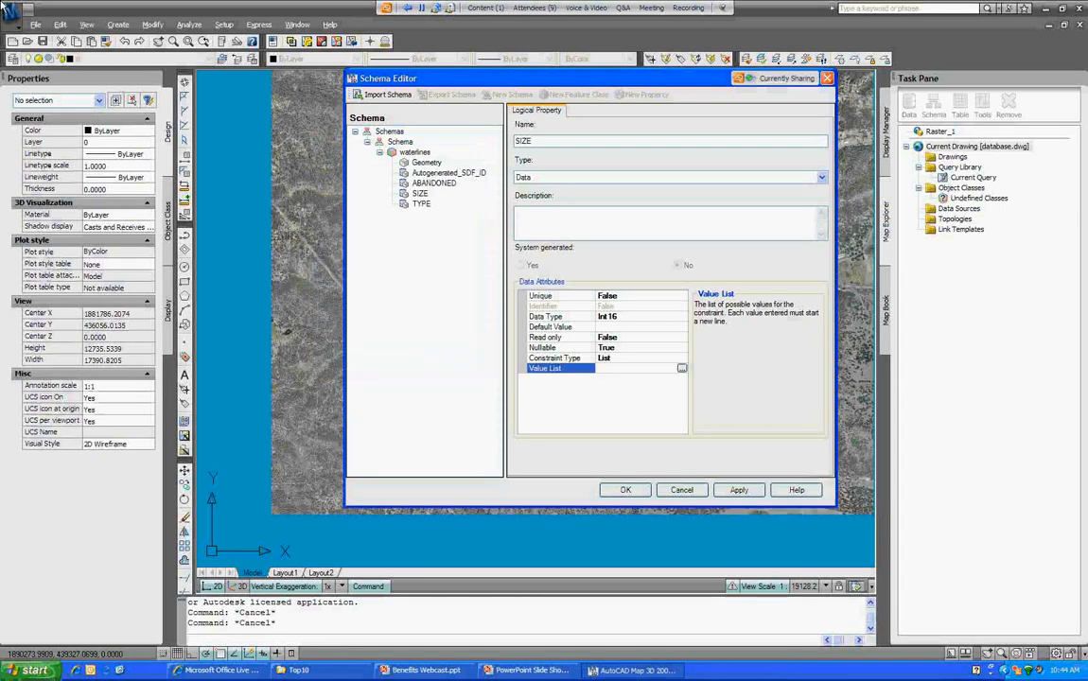
left_click(421, 204)
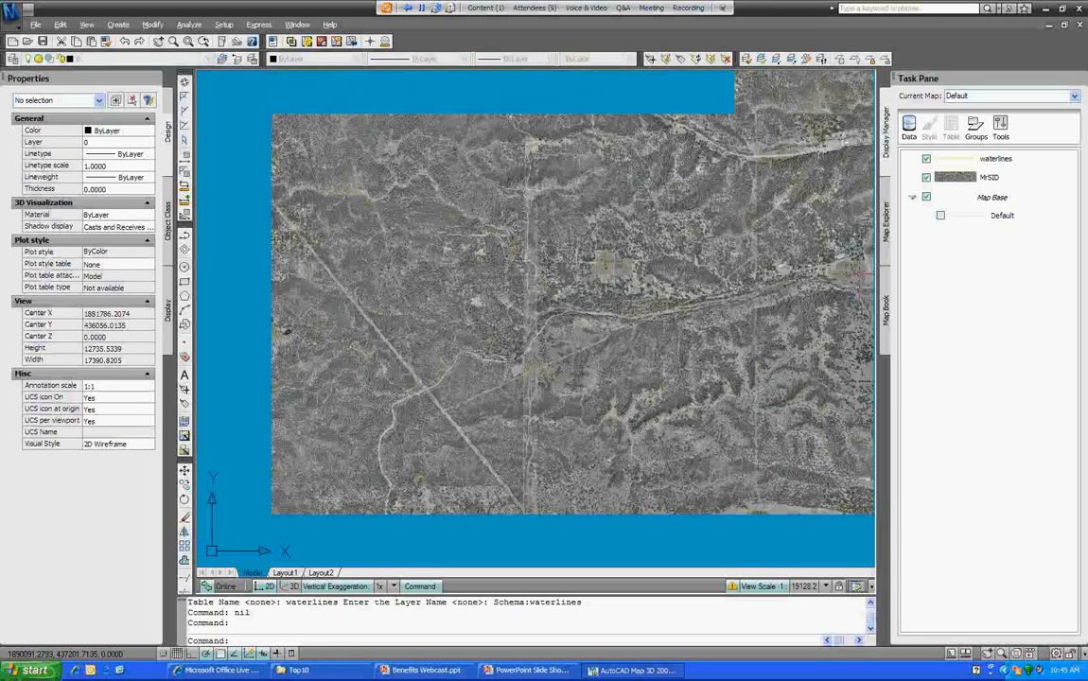
Step: Give the new waterlines feature ABANDONED NO, SIZE 20 and TYPE PVC in the Data Table
left_click(996, 159)
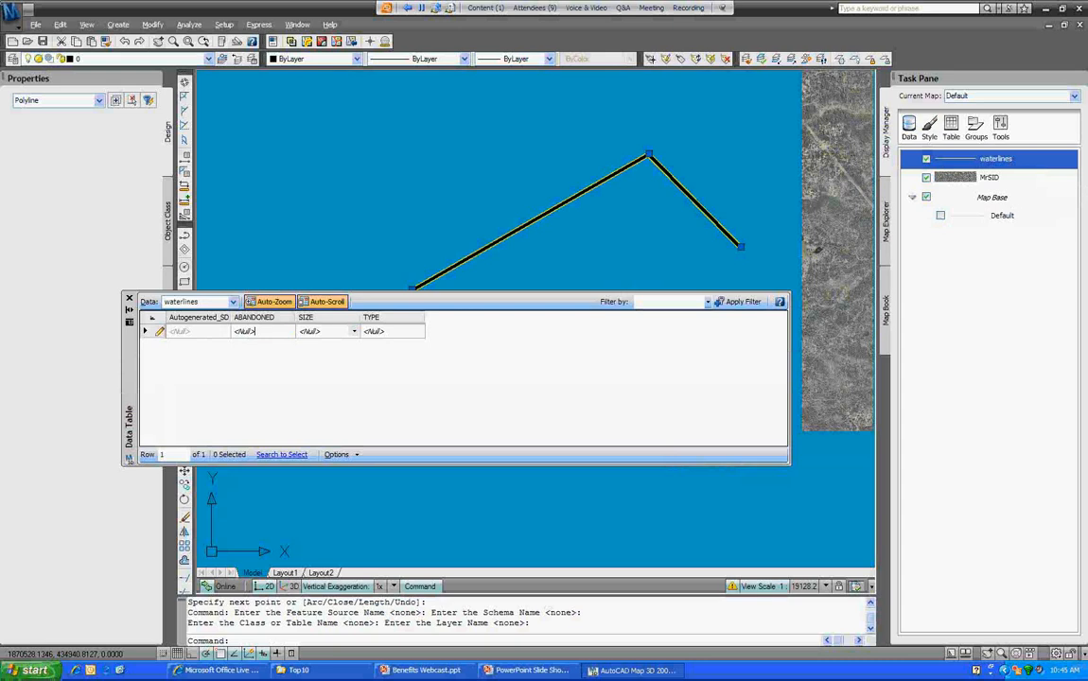
type("NO")
key("Tab")
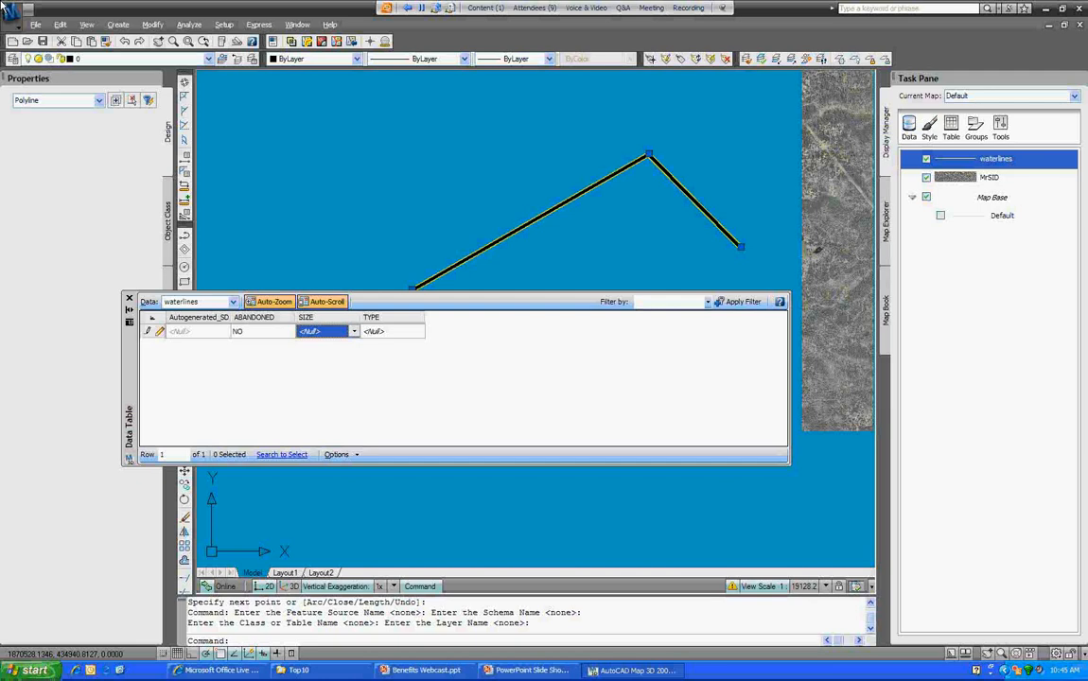
type("20")
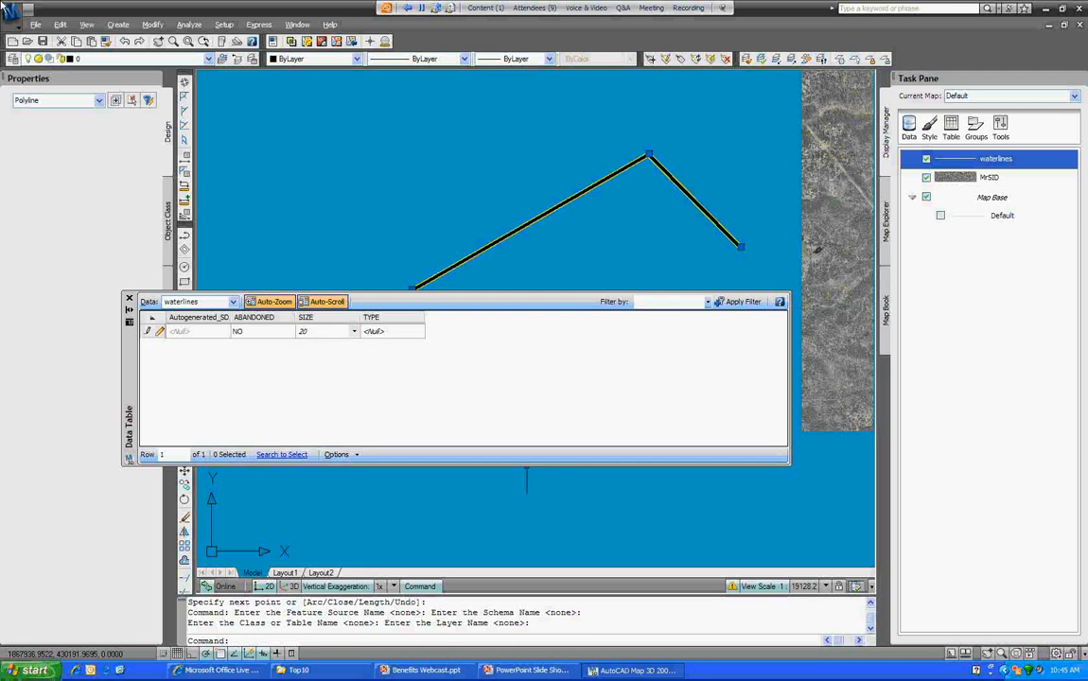
key("Tab")
type("PVC")
key("Tab")
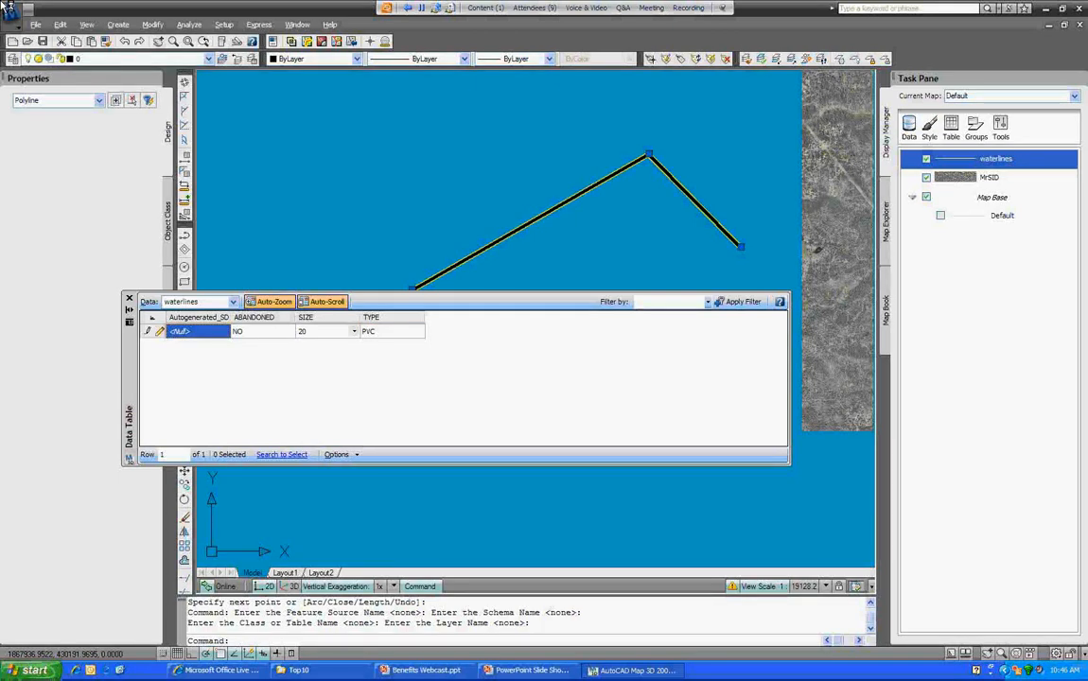
Step: Check in the edited waterlines feature, clear the selection, and close the waterlines attribute table
right_click(565, 214)
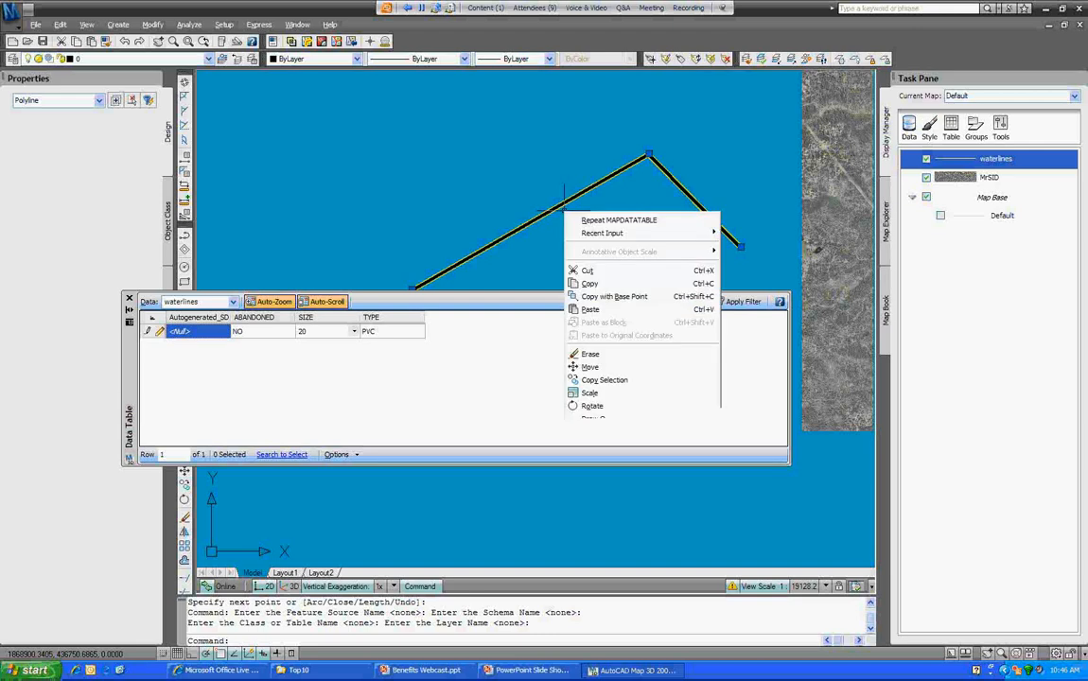
left_click(609, 437)
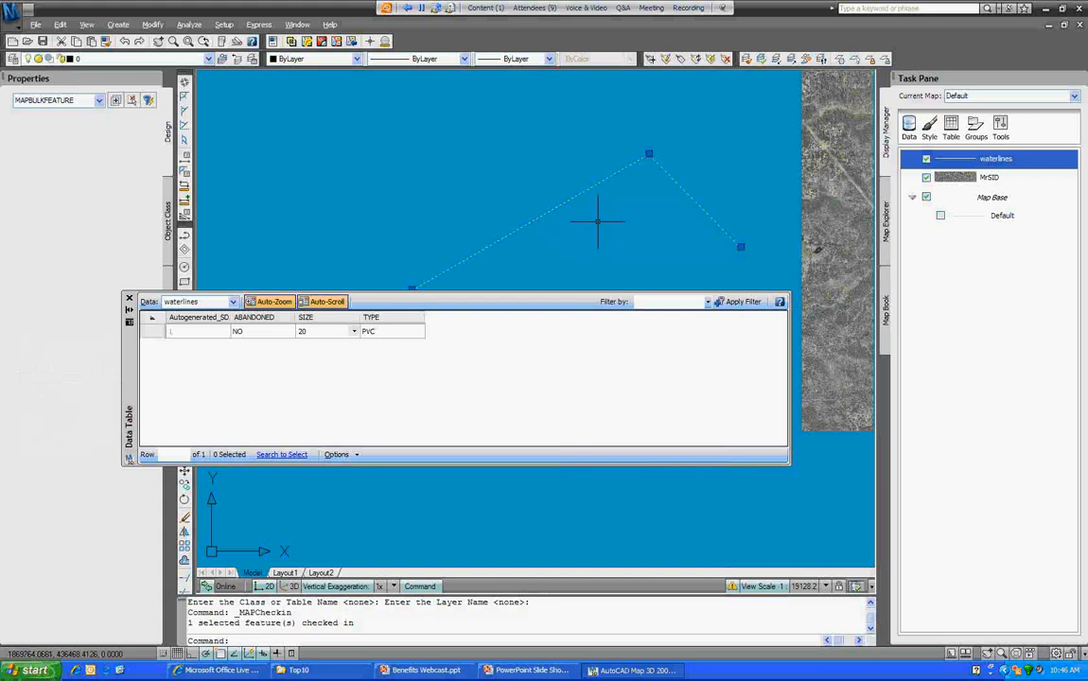
key("Escape")
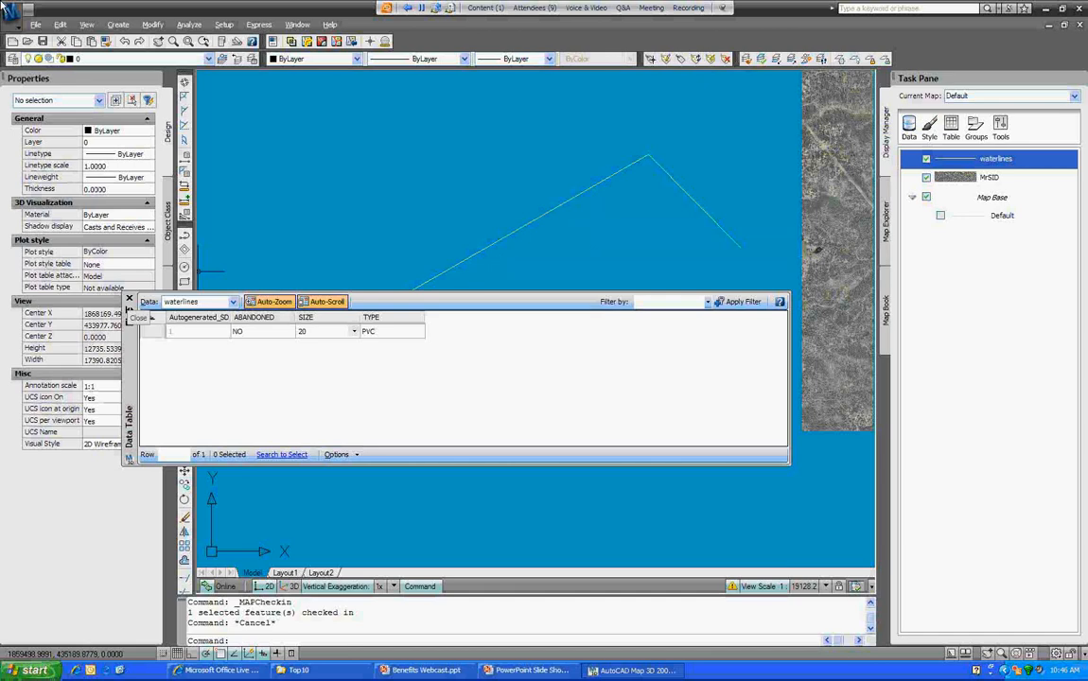
left_click(130, 299)
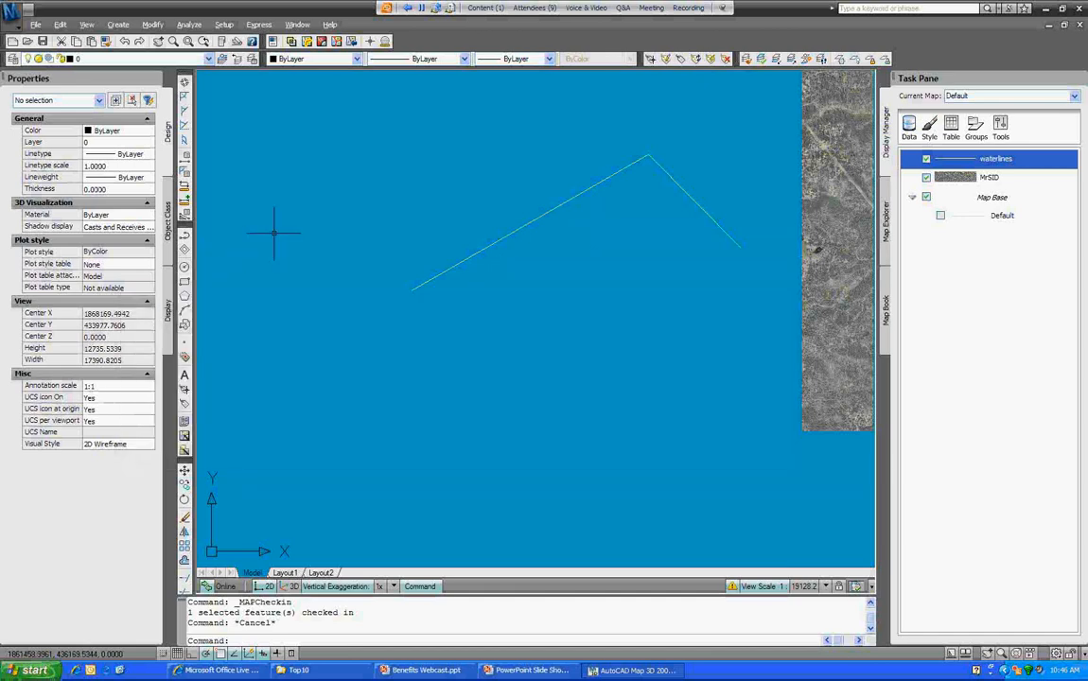
Step: Start a new drawing and choose Raster\duncan_mills_ne.dem as the raster connection source
left_click(13, 42)
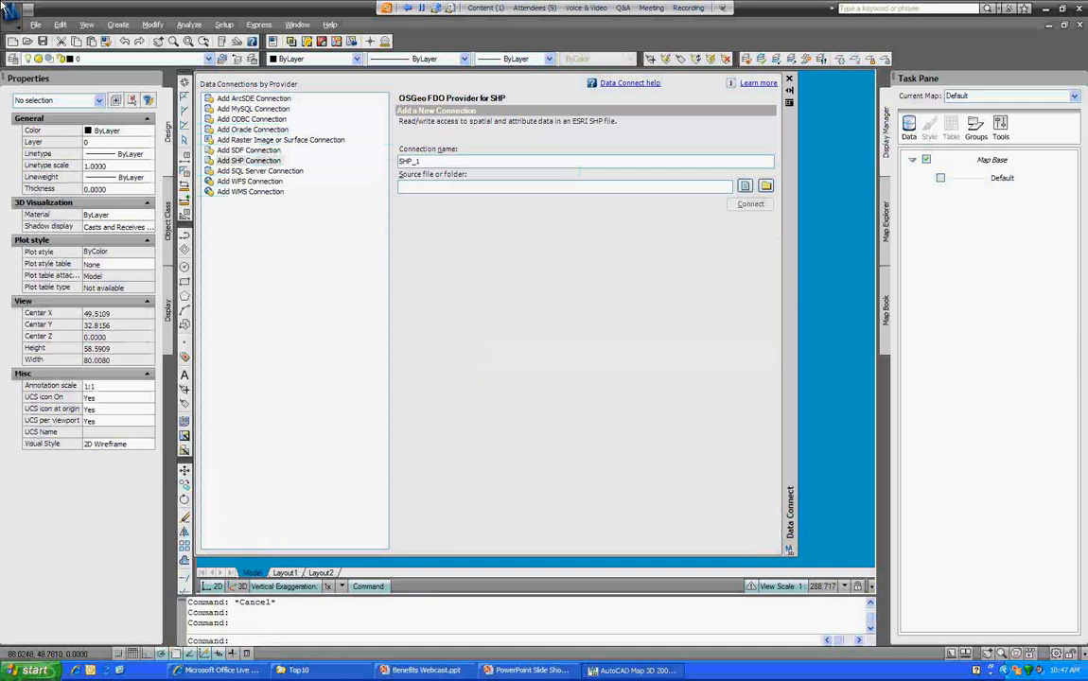
left_click(280, 140)
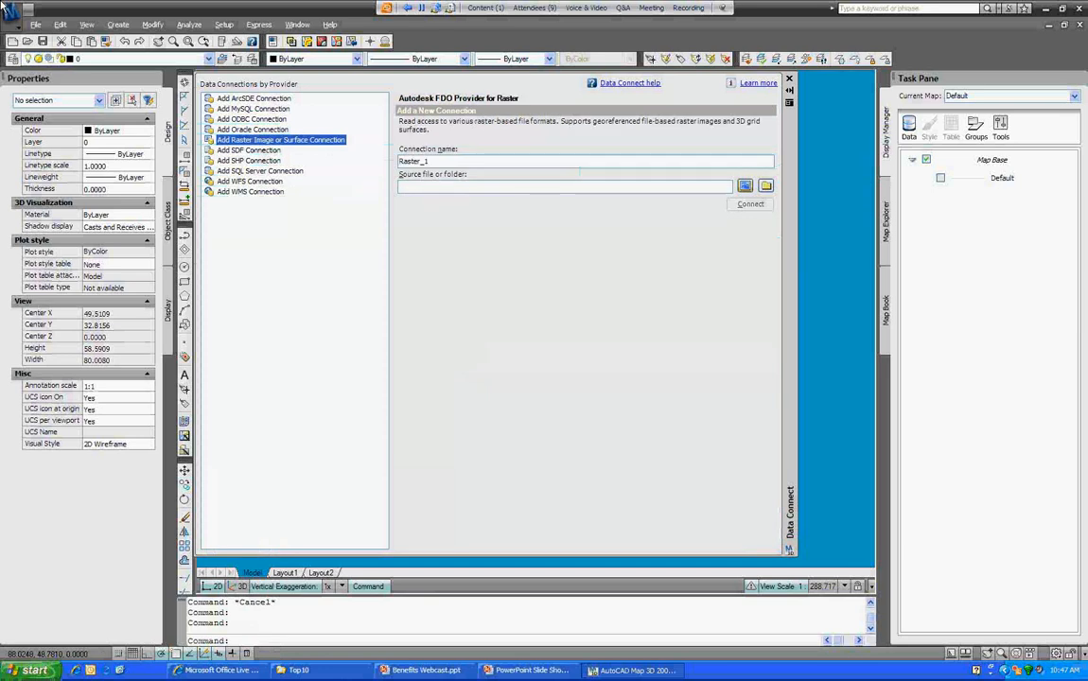
left_click(745, 186)
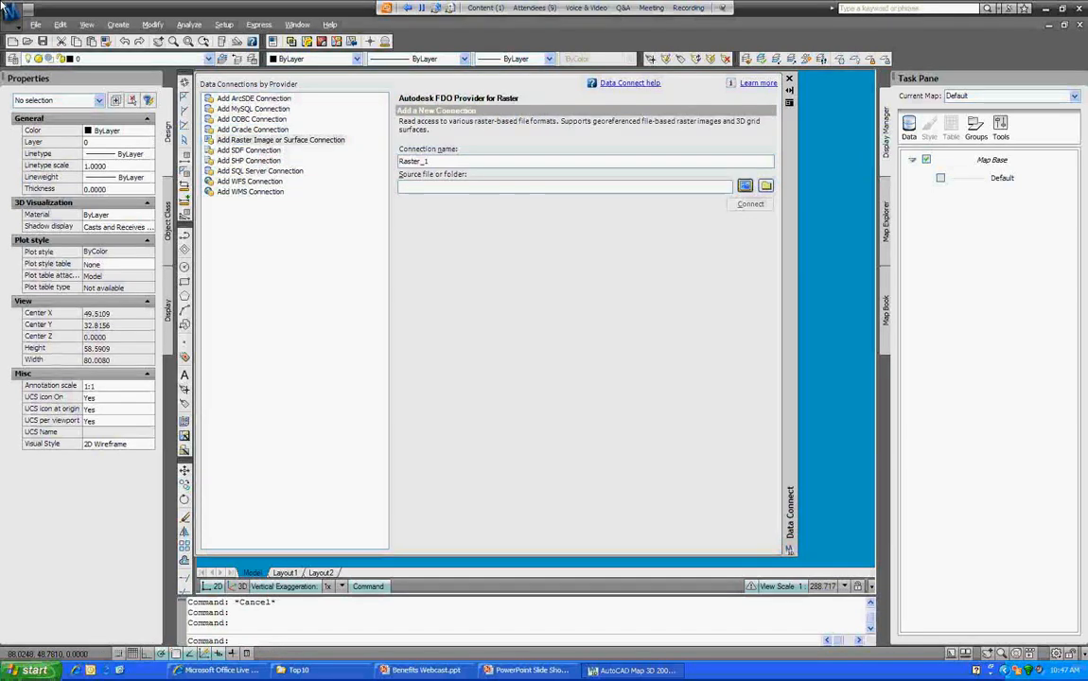
left_click(626, 161)
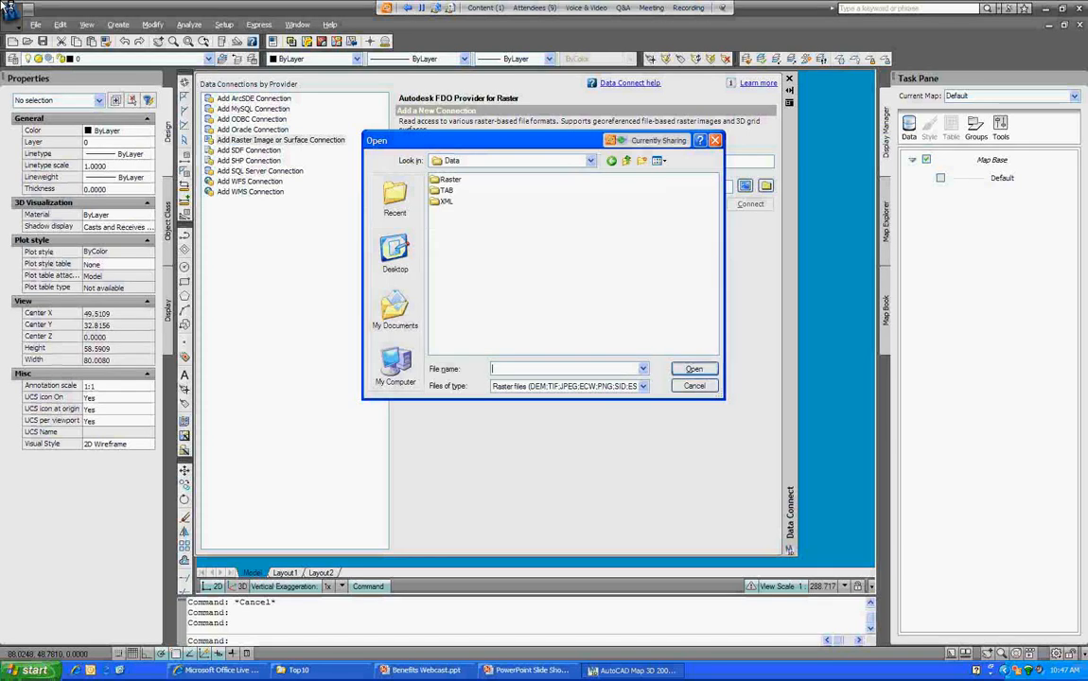
double_click(450, 180)
left_click(463, 223)
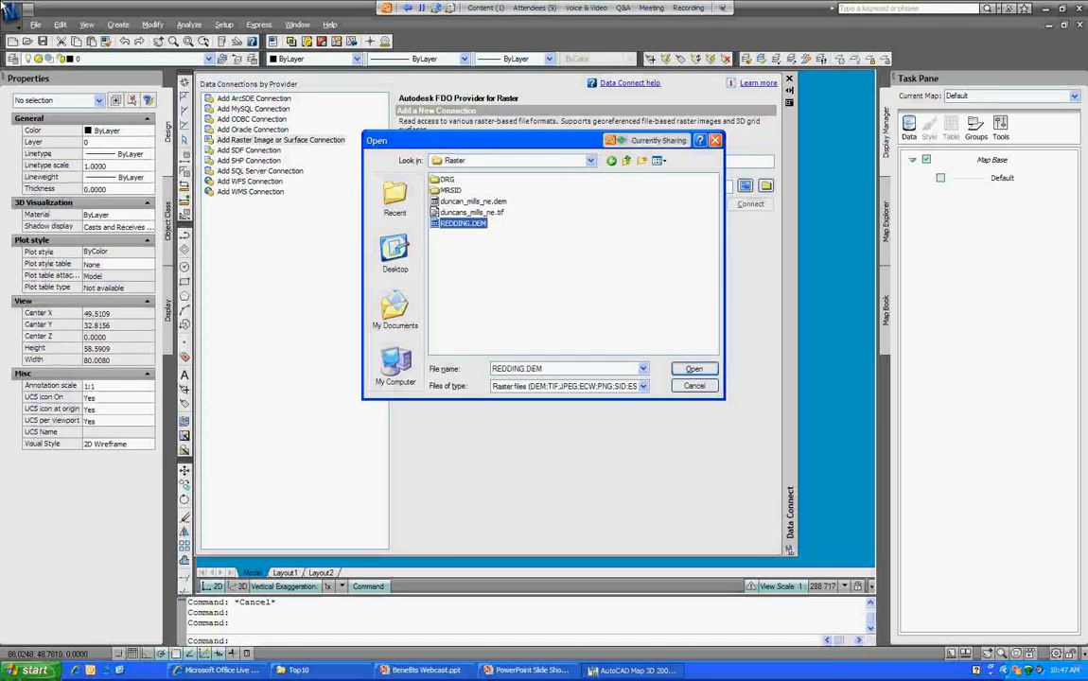
left_click(473, 202)
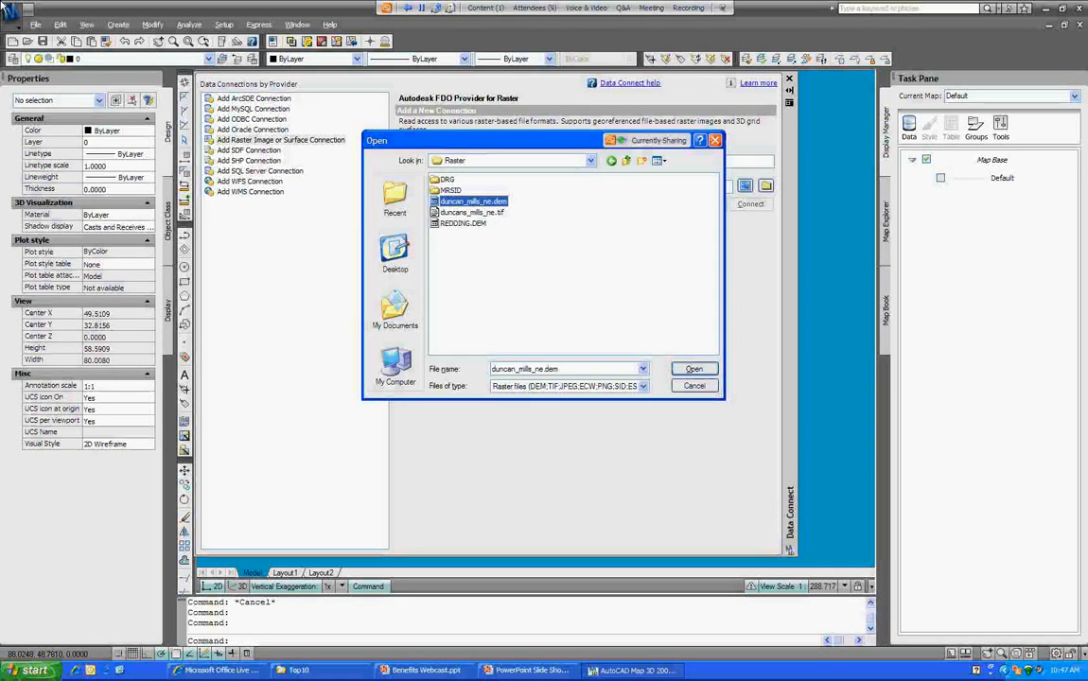
left_click(695, 369)
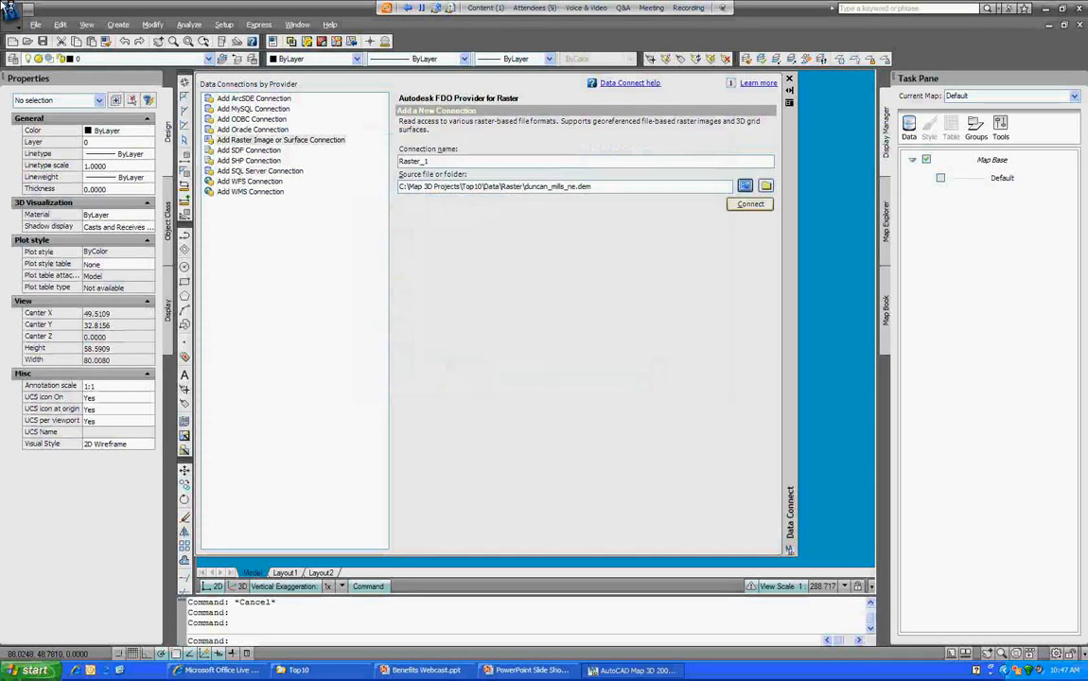
Step: Connect to duncan_mills_ne.dem and add the checked elevation raster to the map
left_click(750, 204)
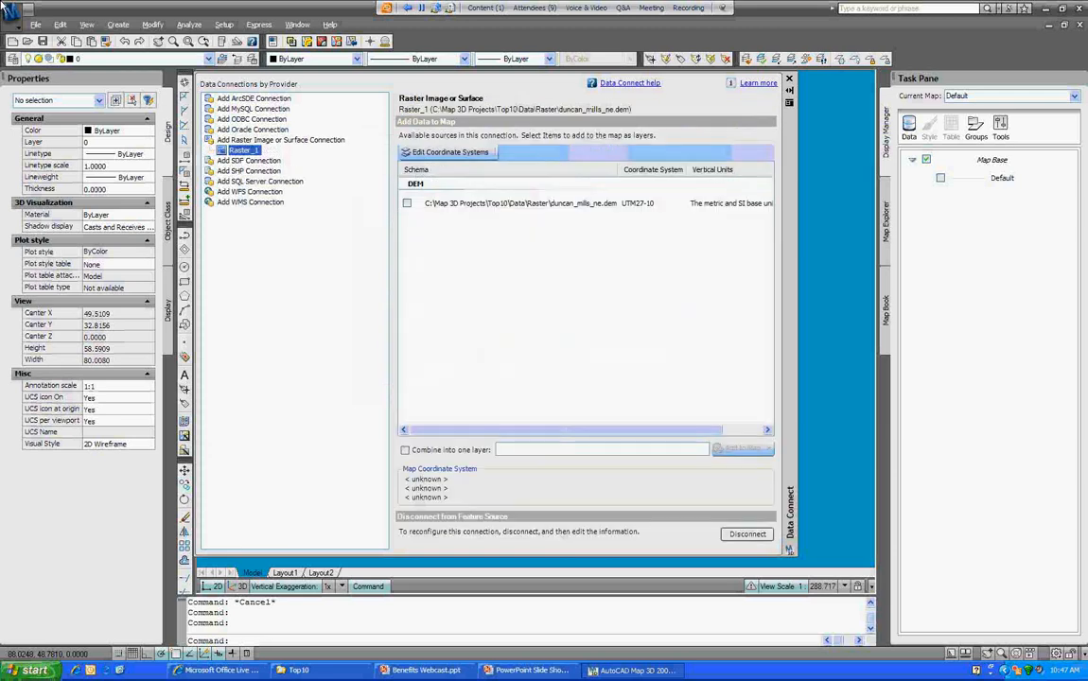
left_click(407, 203)
left_click(743, 449)
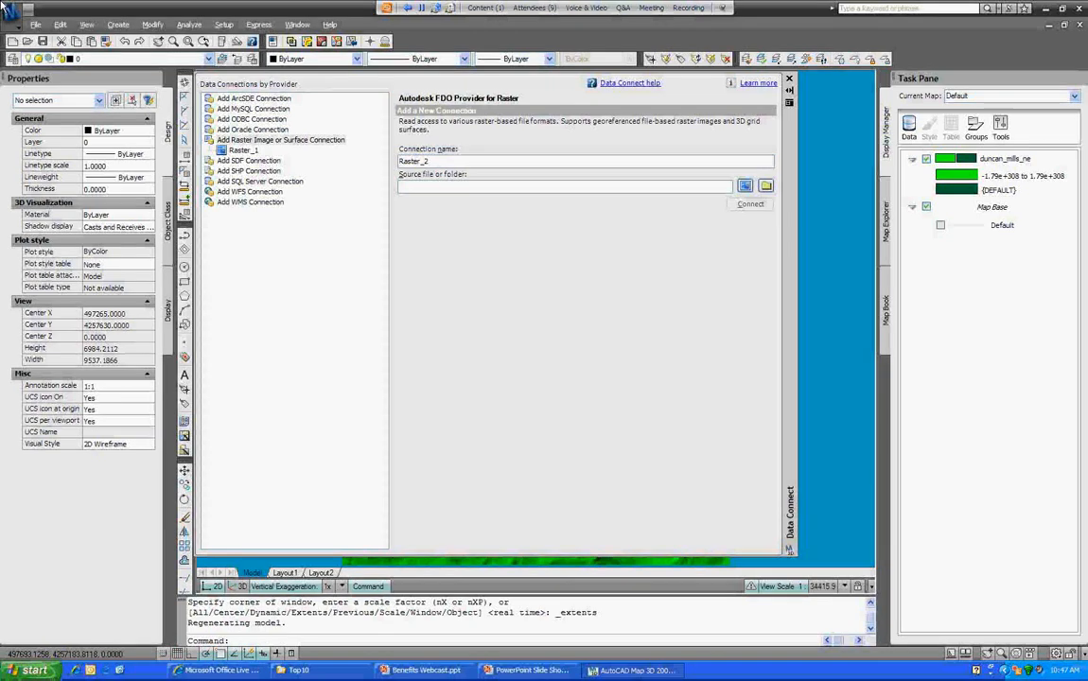
key("Escape")
Step: Select duncans_mills_ne.tif as the Raster_2 source and connect to it
left_click(746, 187)
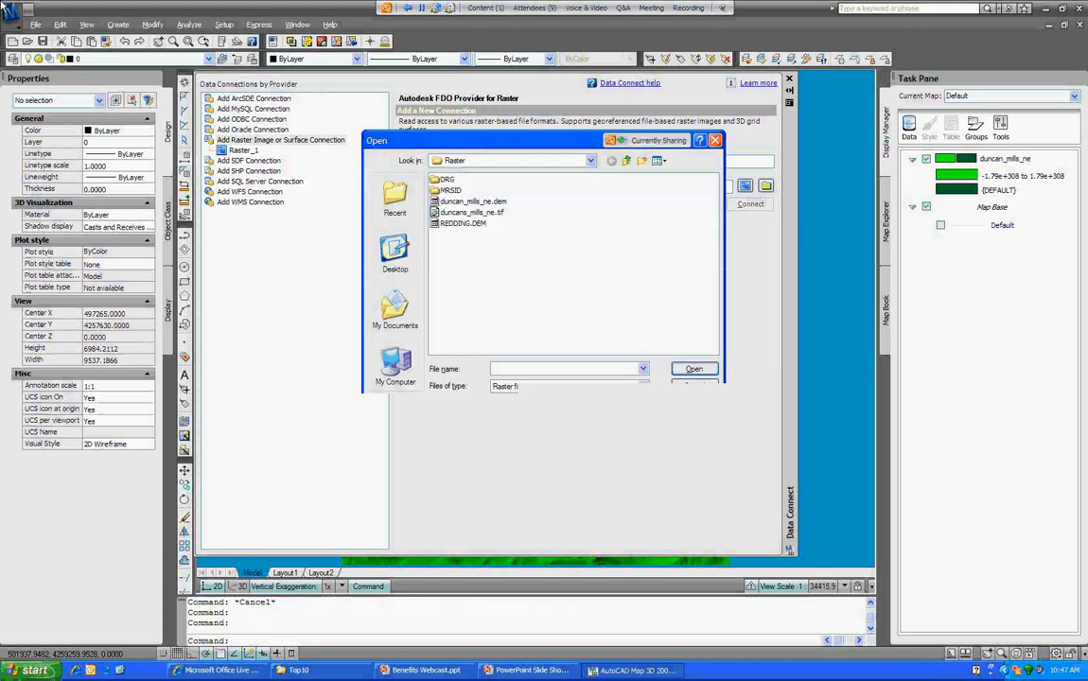
left_click(694, 369)
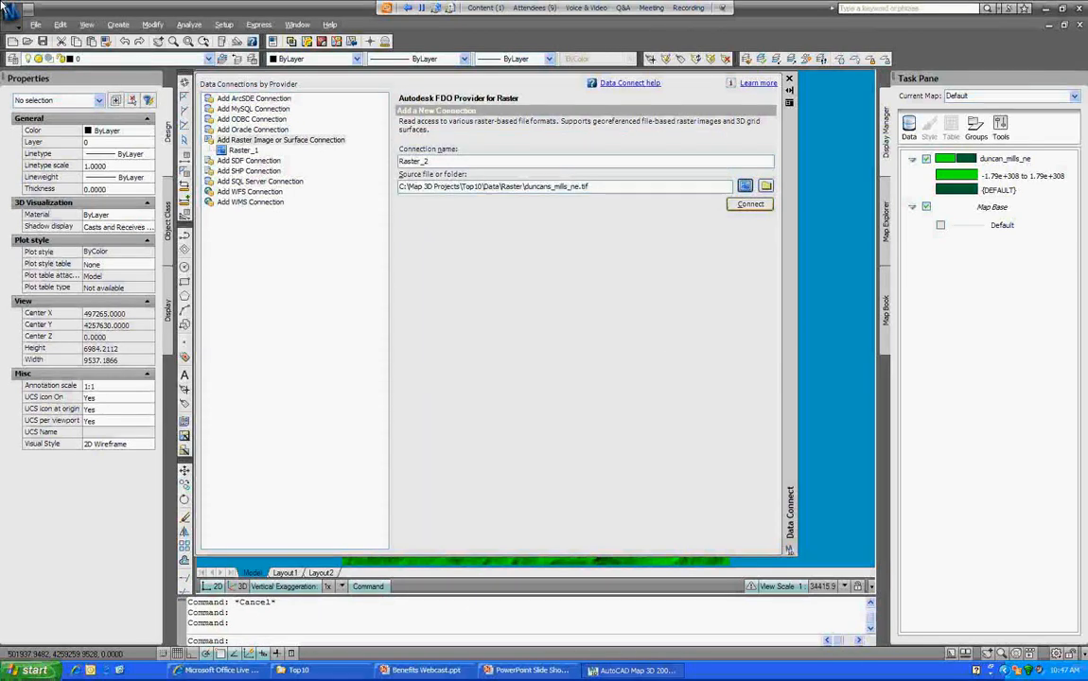
key("Return")
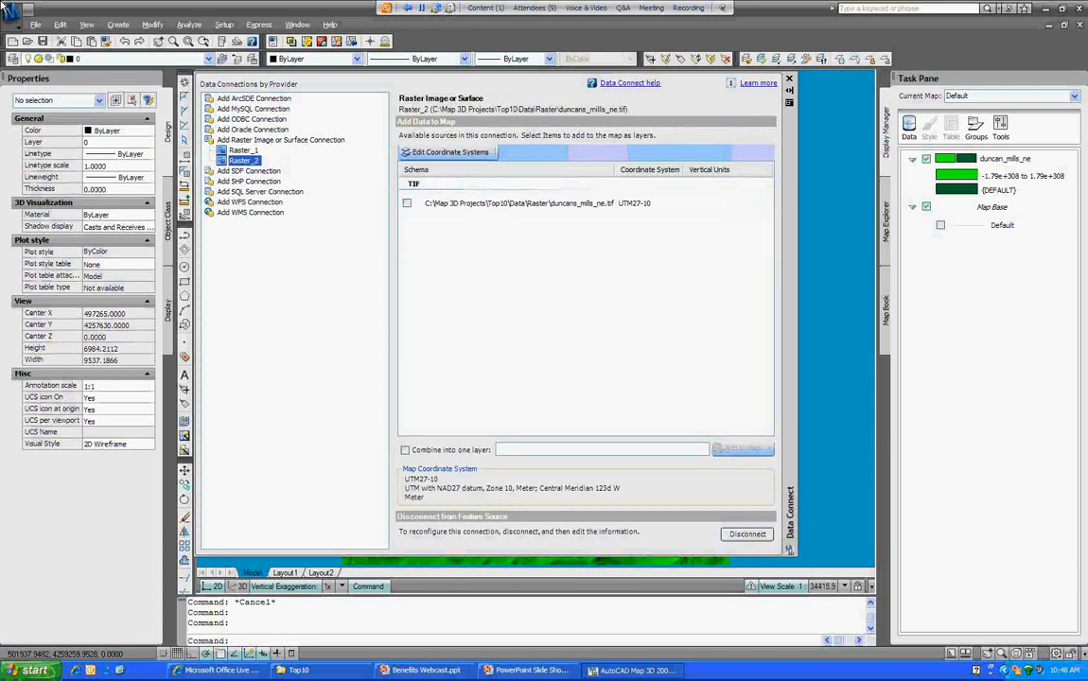
left_click(281, 140)
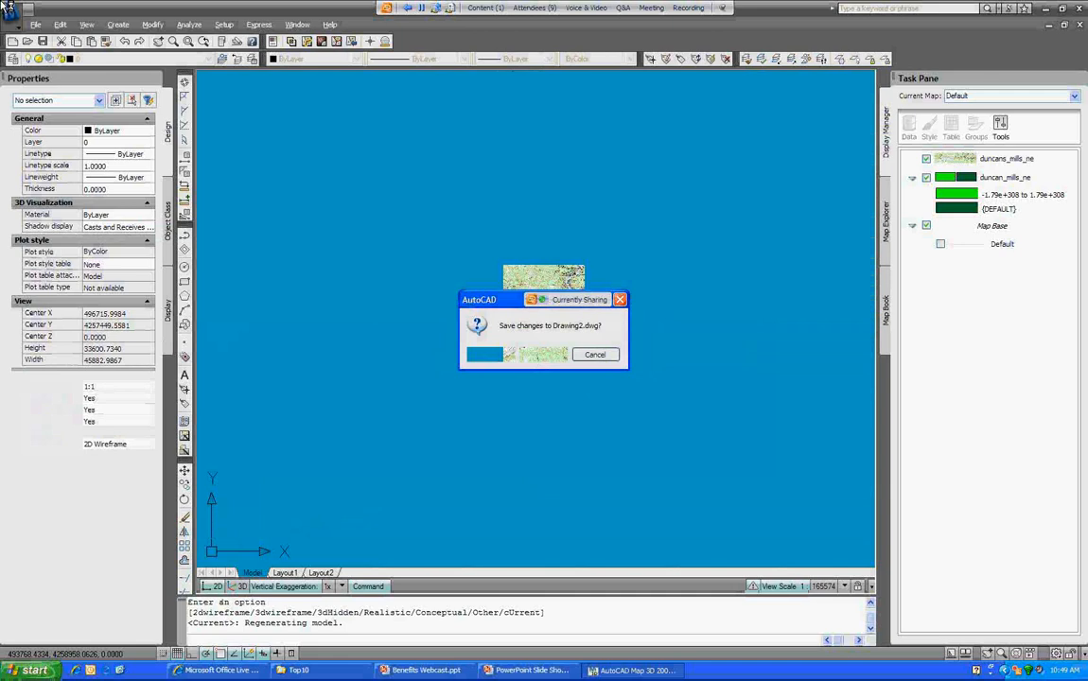
Step: Close Drawing2.dwg, Water_System.dwg and LL84.dwg without saving changes
key("n")
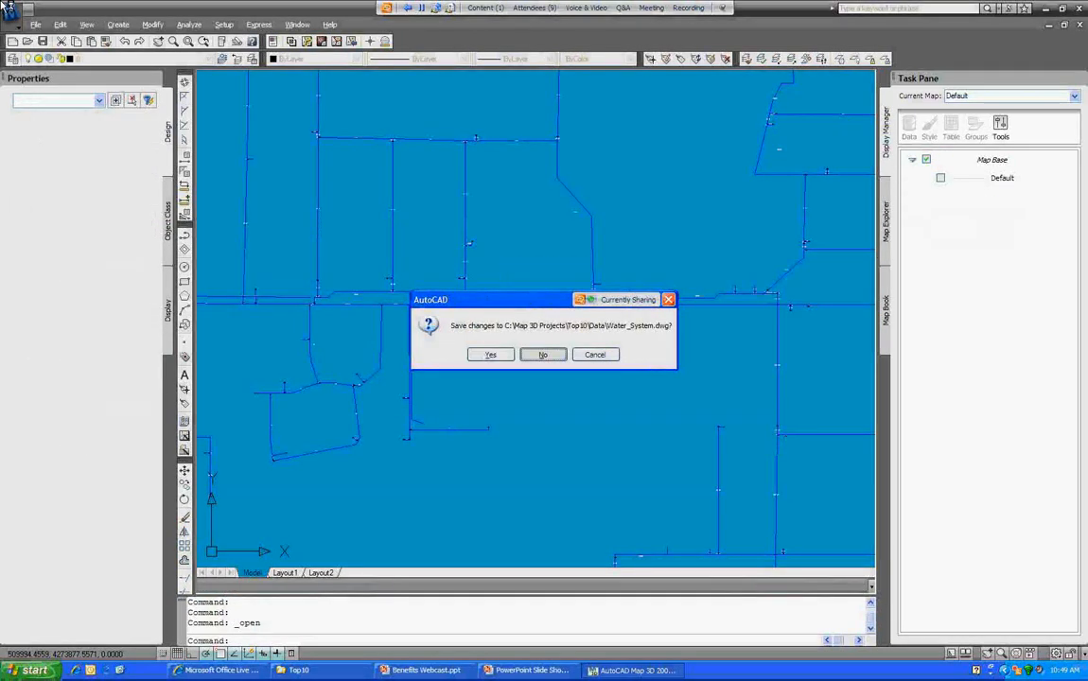
key("n")
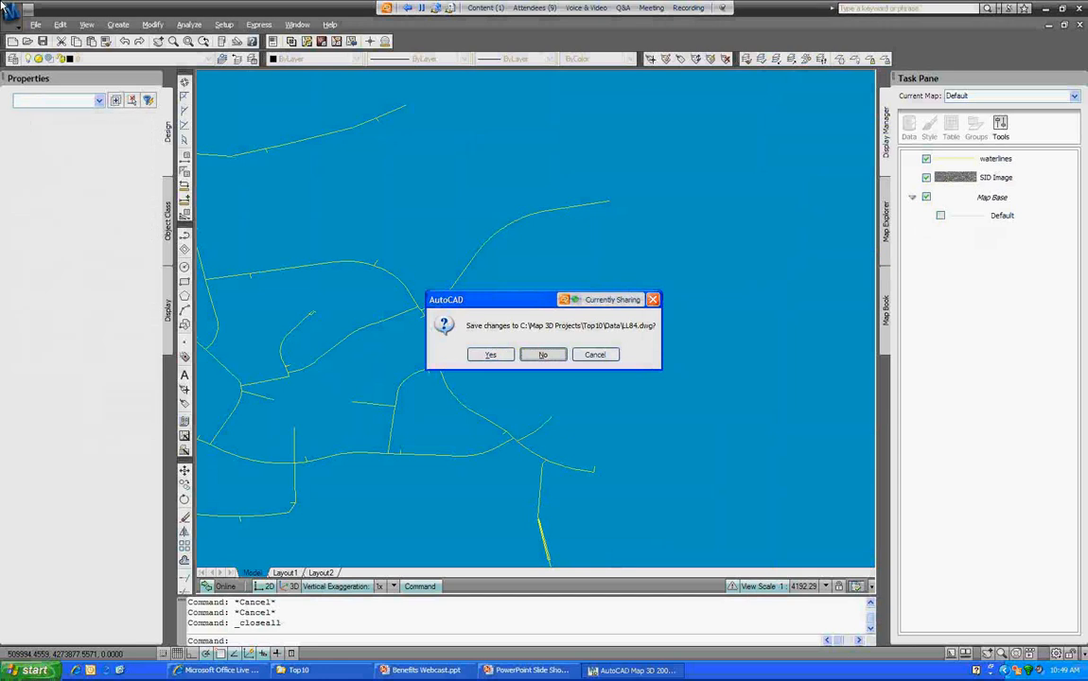
key("n")
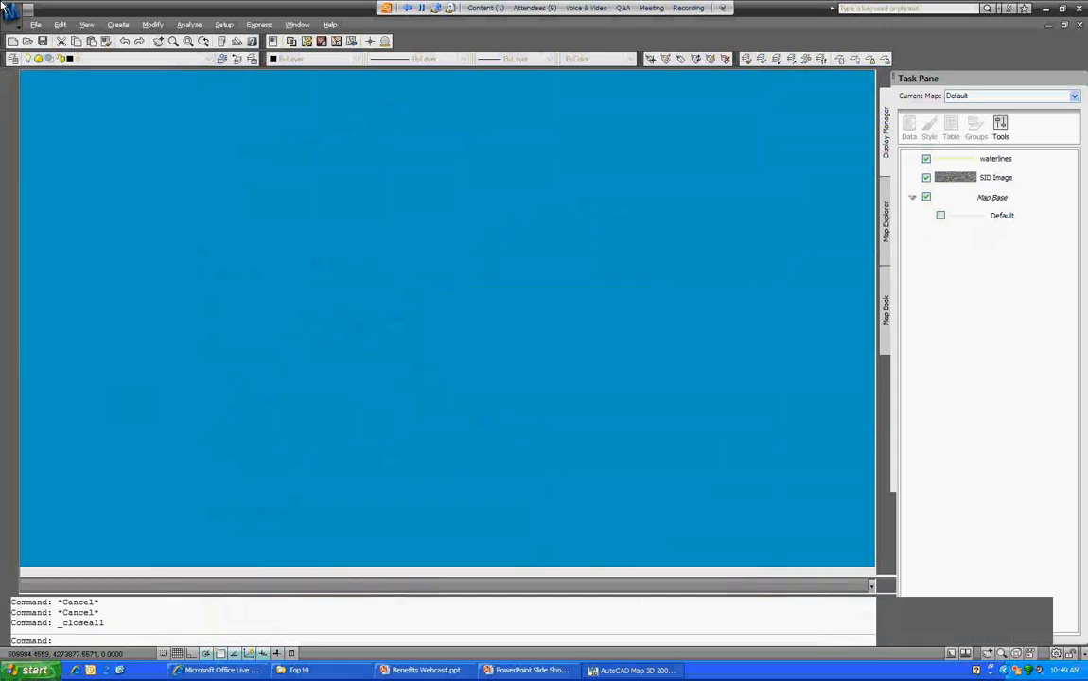
Step: Start opening an existing drawing from the File menu and select Session1.dwg
key("alt+f")
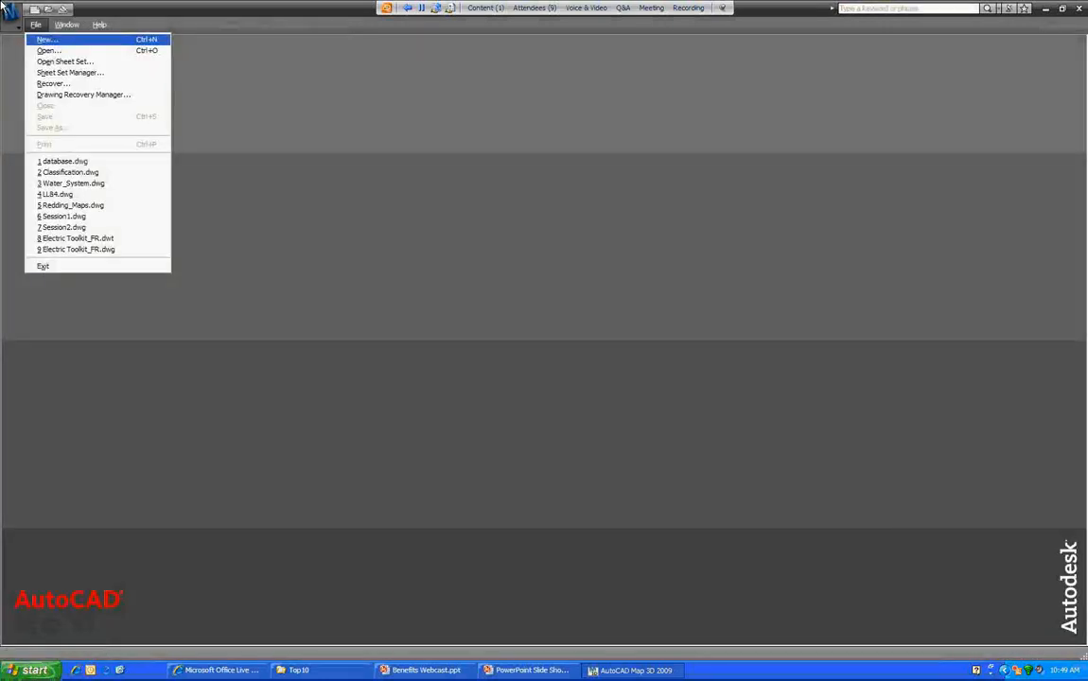
key("Return")
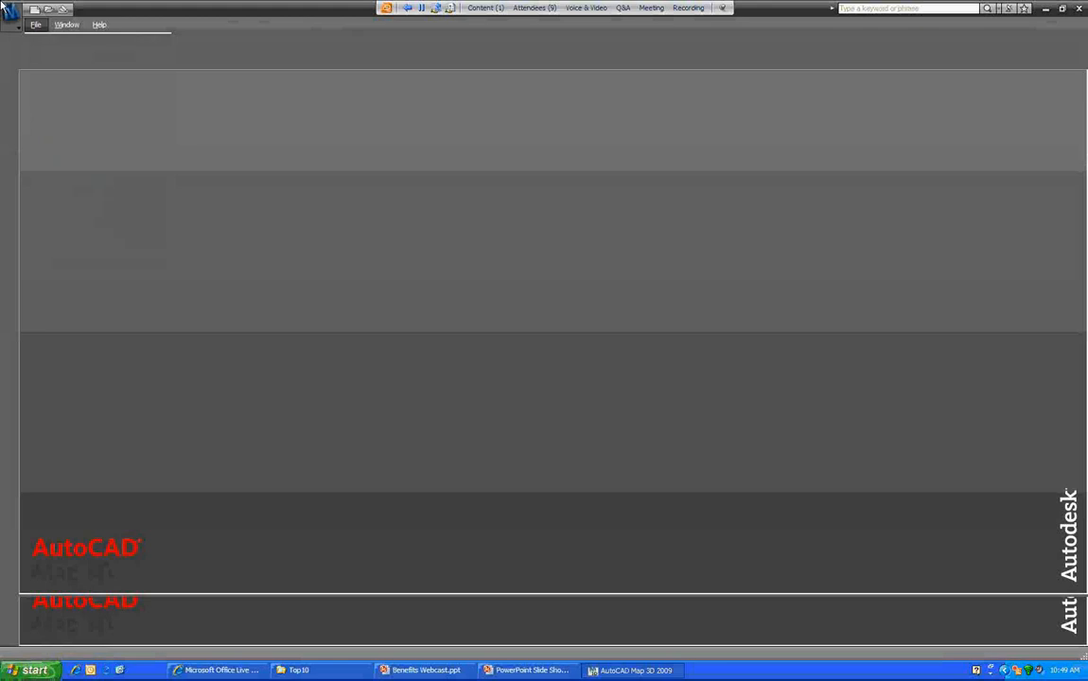
left_click(199, 194)
Step: Add Session2.dwg to the selection and open both Session1.dwg and Session2.dwg
left_click(199, 205, "ctrl")
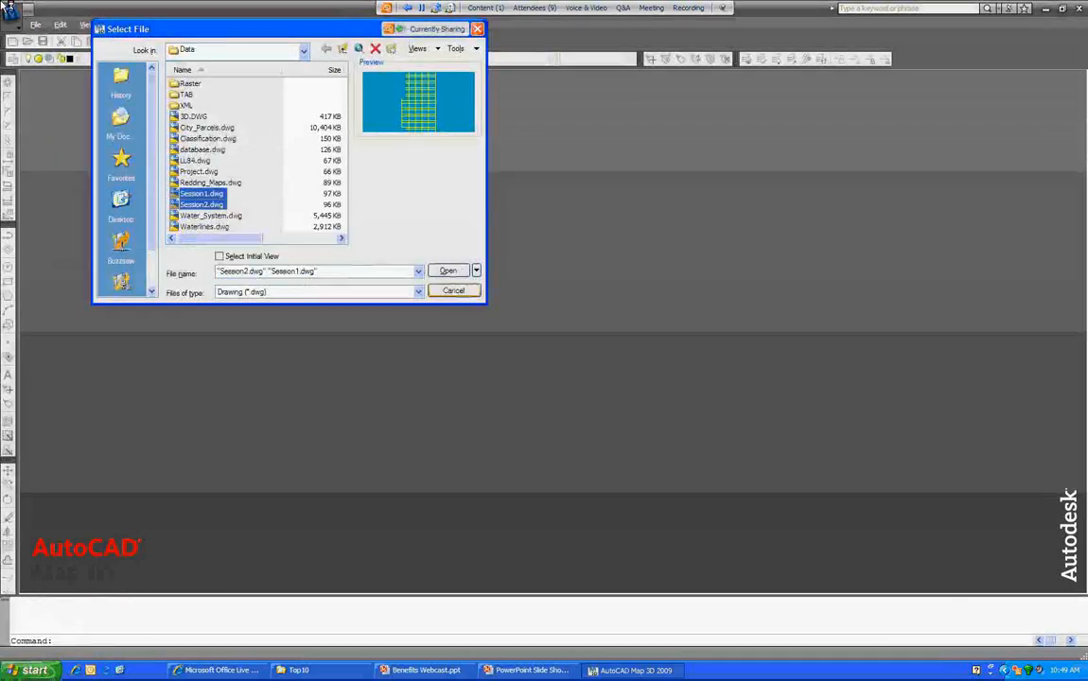
key("Return")
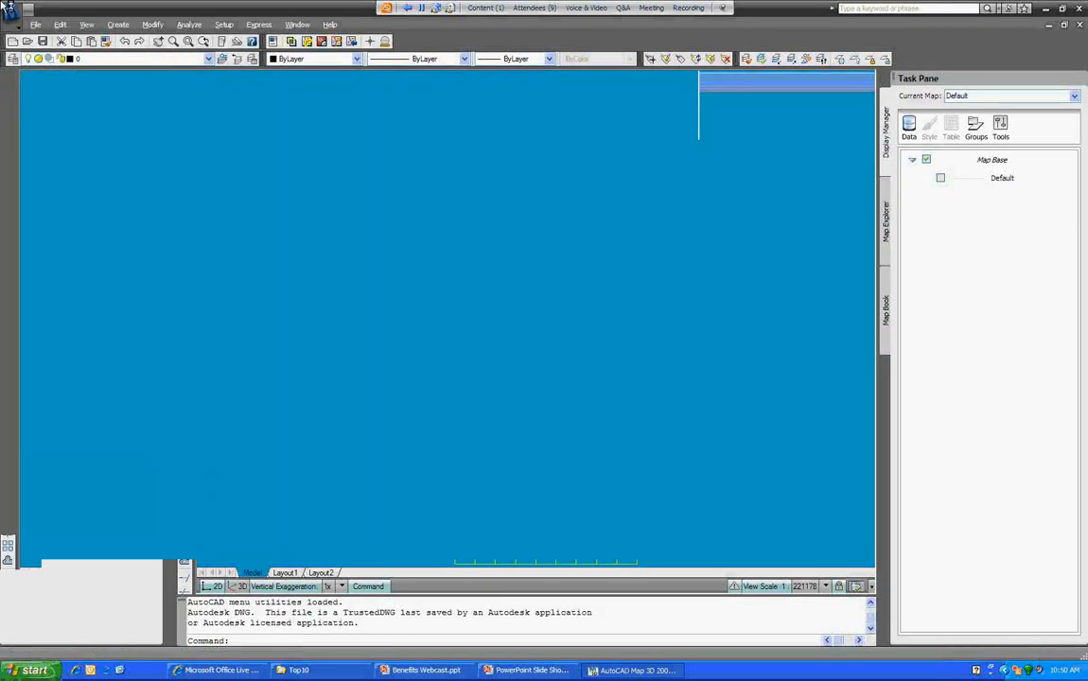
left_click(297, 25)
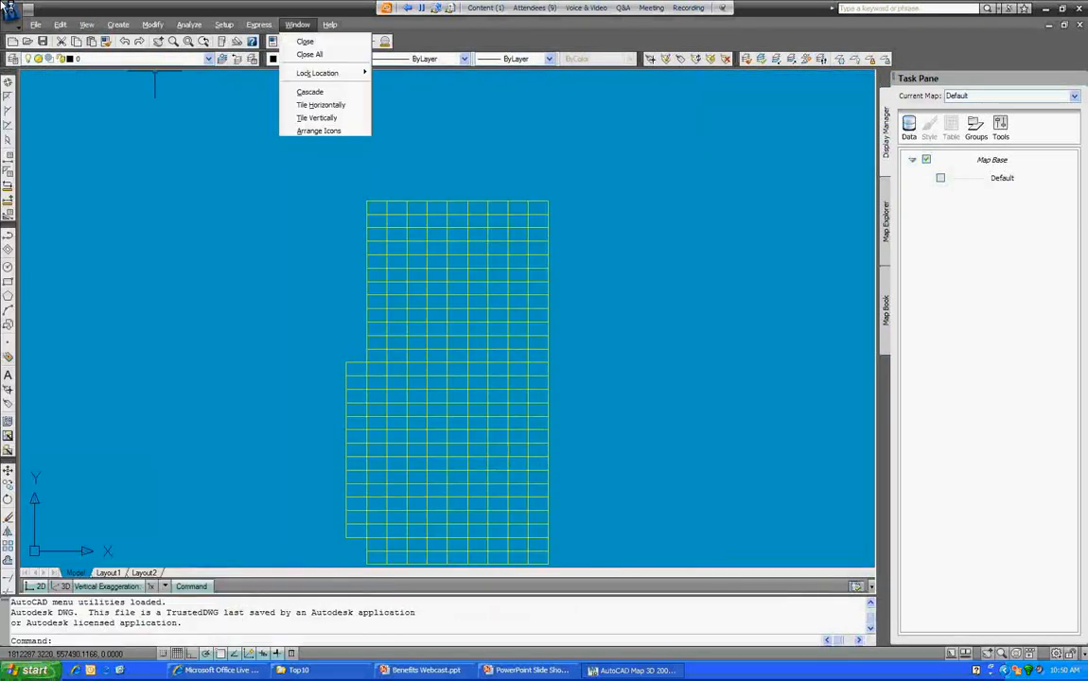
Step: Tile Session1 and Session2 vertically and show Session2's Map Explorer tree
left_click(317, 117)
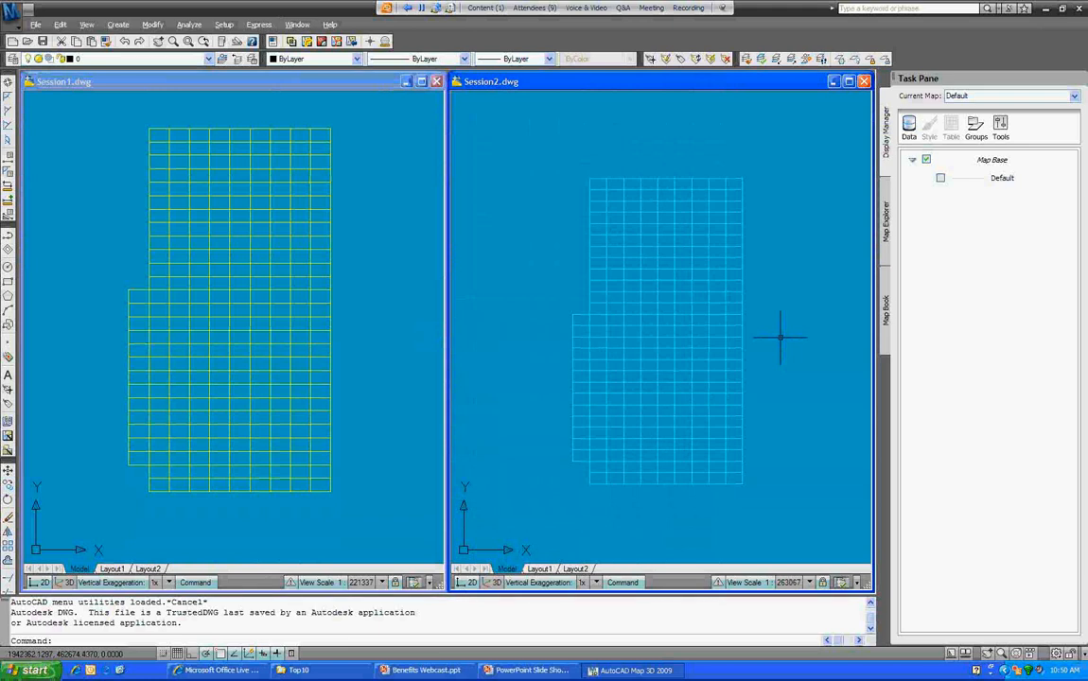
middle_click_drag(781, 338, 771, 288)
left_click(886, 223)
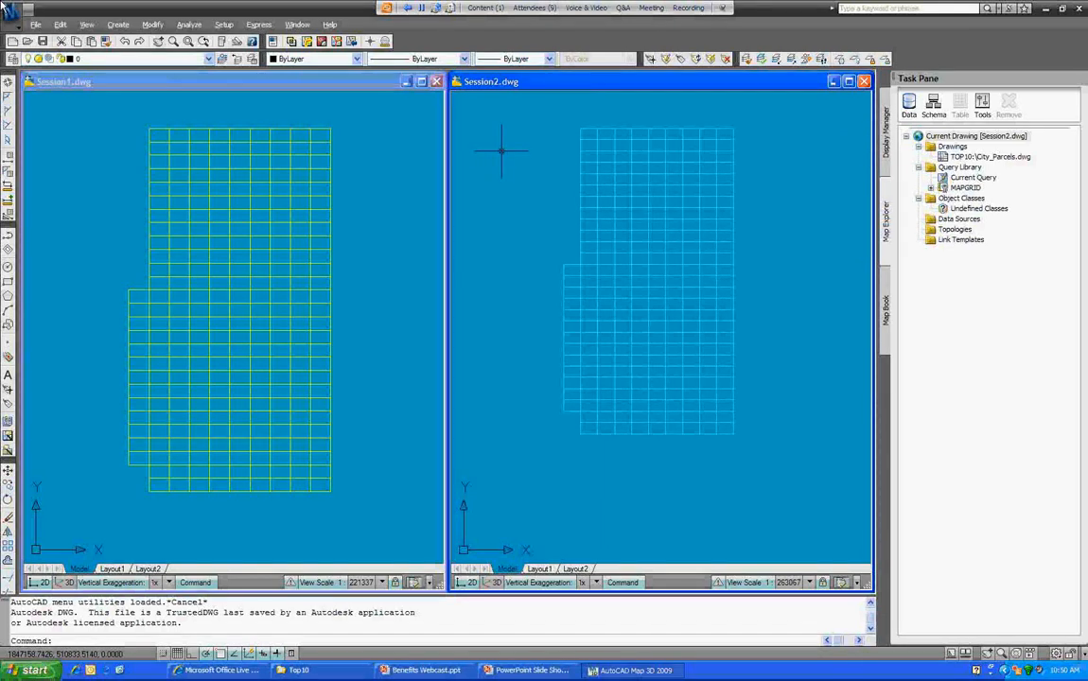
Step: In Session1, run the MAPGRID L3 query as a preview, bringing in 795 City_Parcels objects
key("ctrl+Tab")
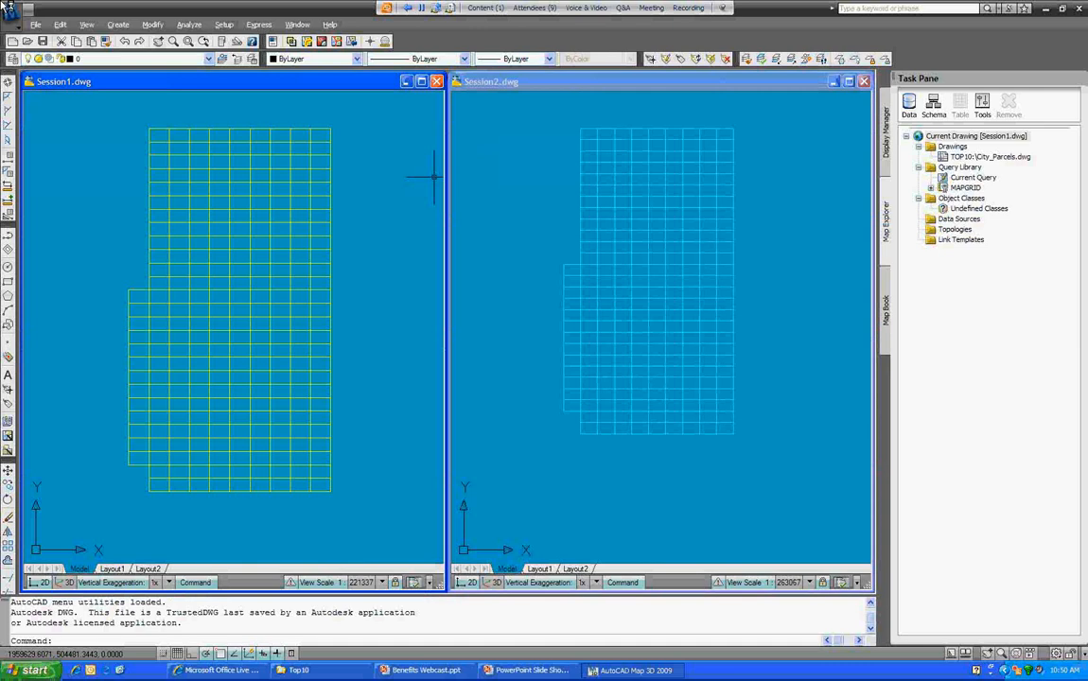
left_click(931, 187)
right_click(969, 199)
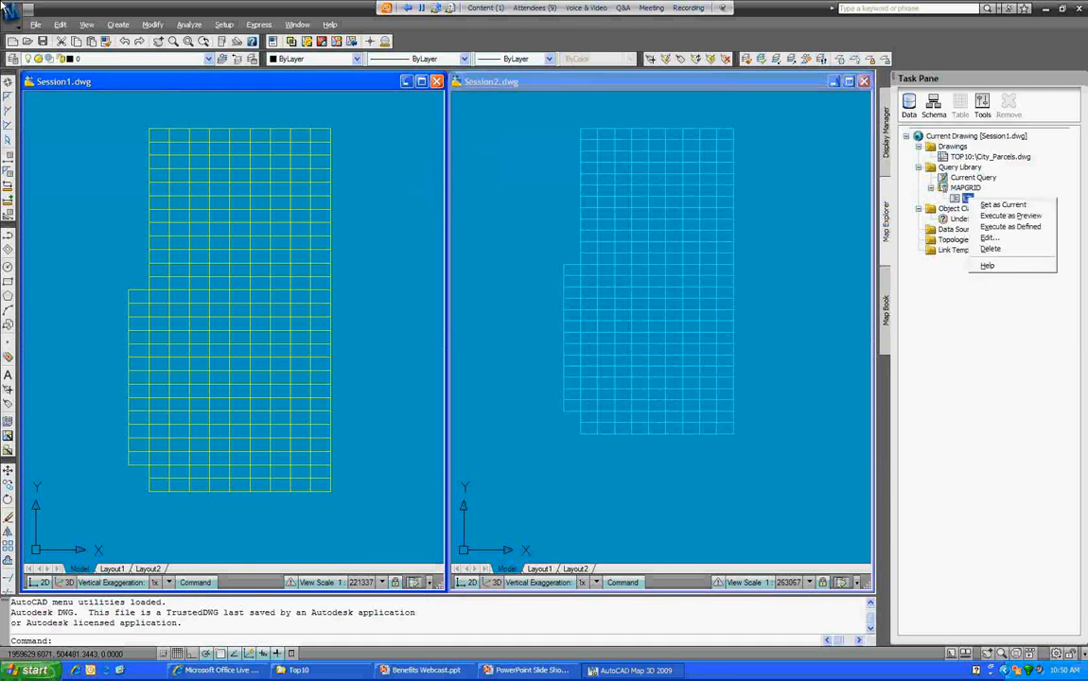
left_click(1010, 216)
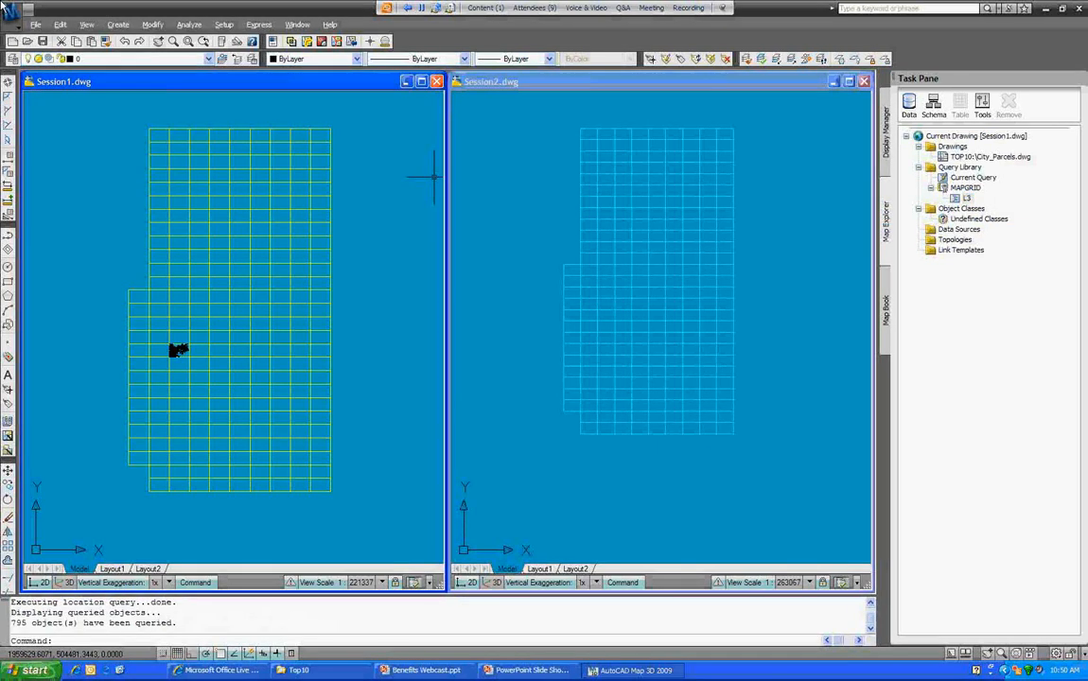
scroll(182, 352, "up", 6)
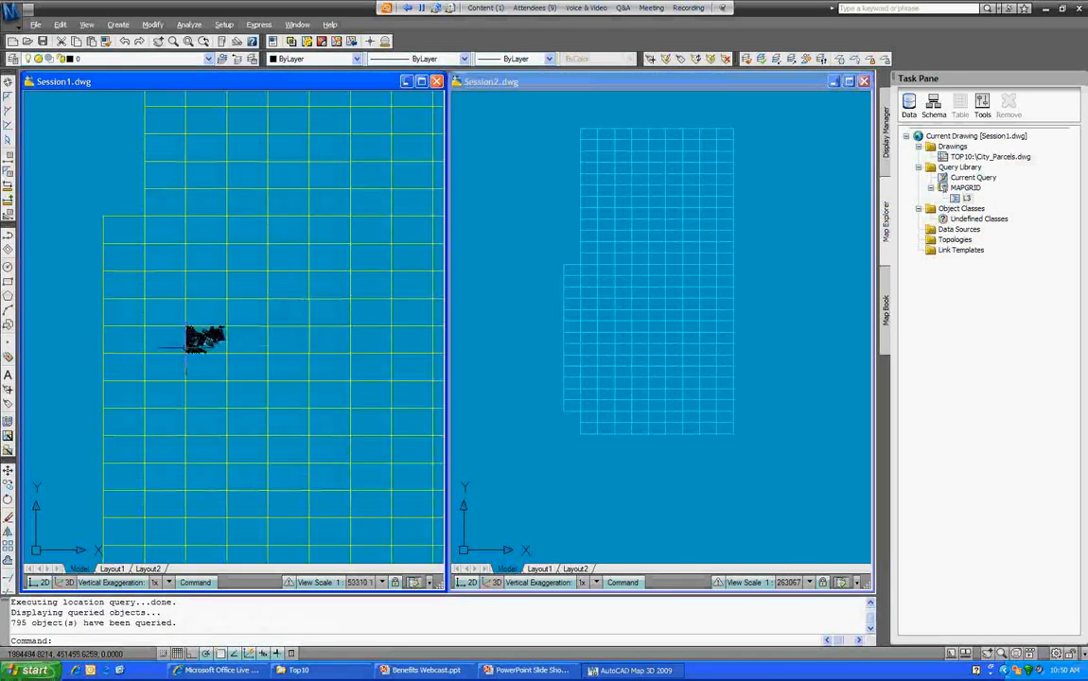
middle_click_drag(202, 331, 225, 317)
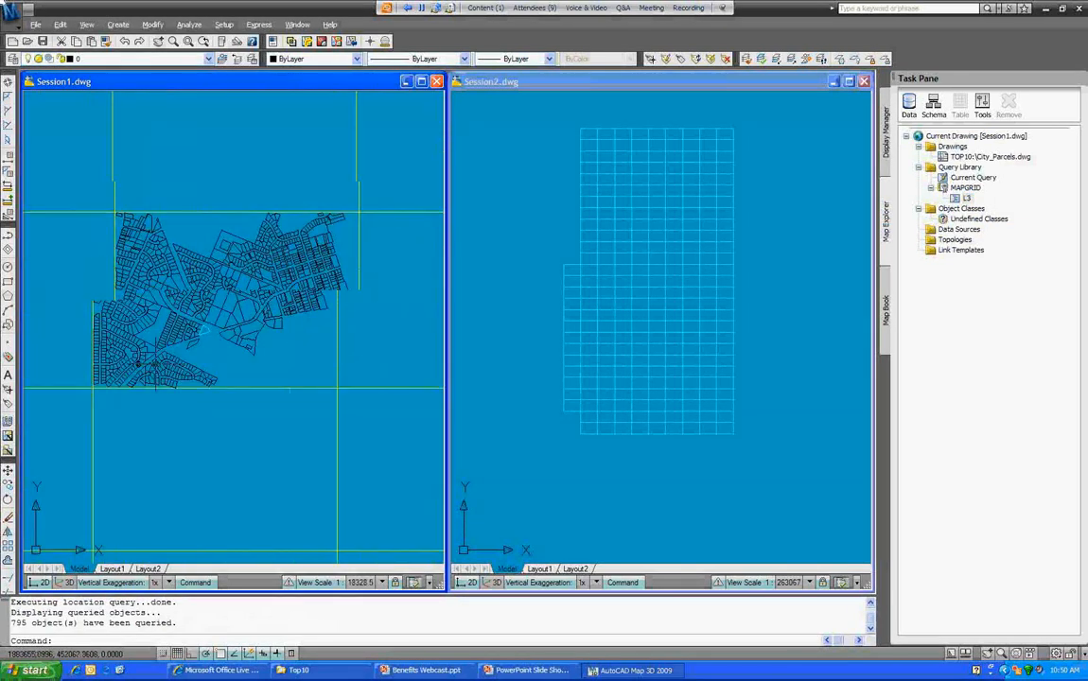
left_click(577, 170)
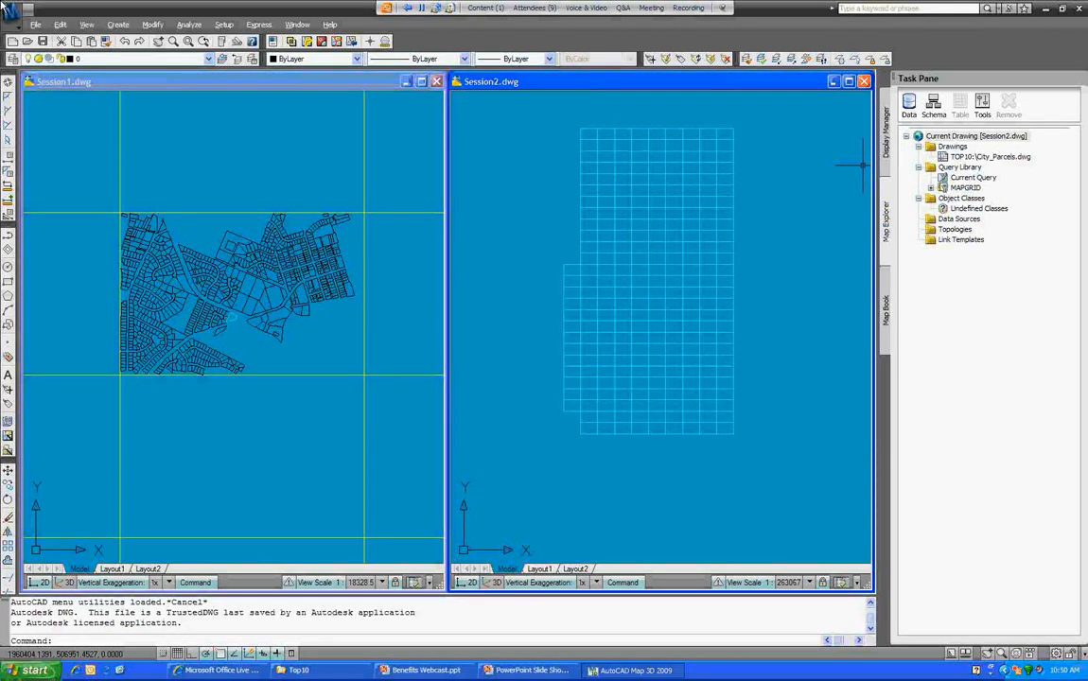
Step: Expand MAPGRID for Session2, zoom in, and select the small parcel polyline
left_click(932, 188)
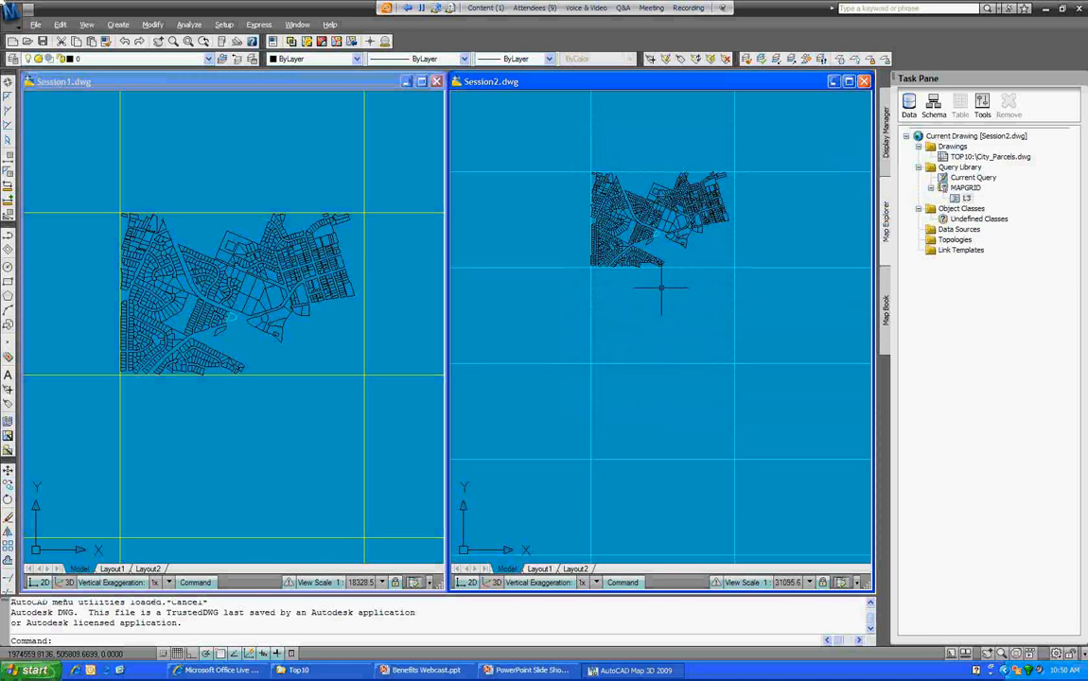
scroll(662, 288, "up", 2)
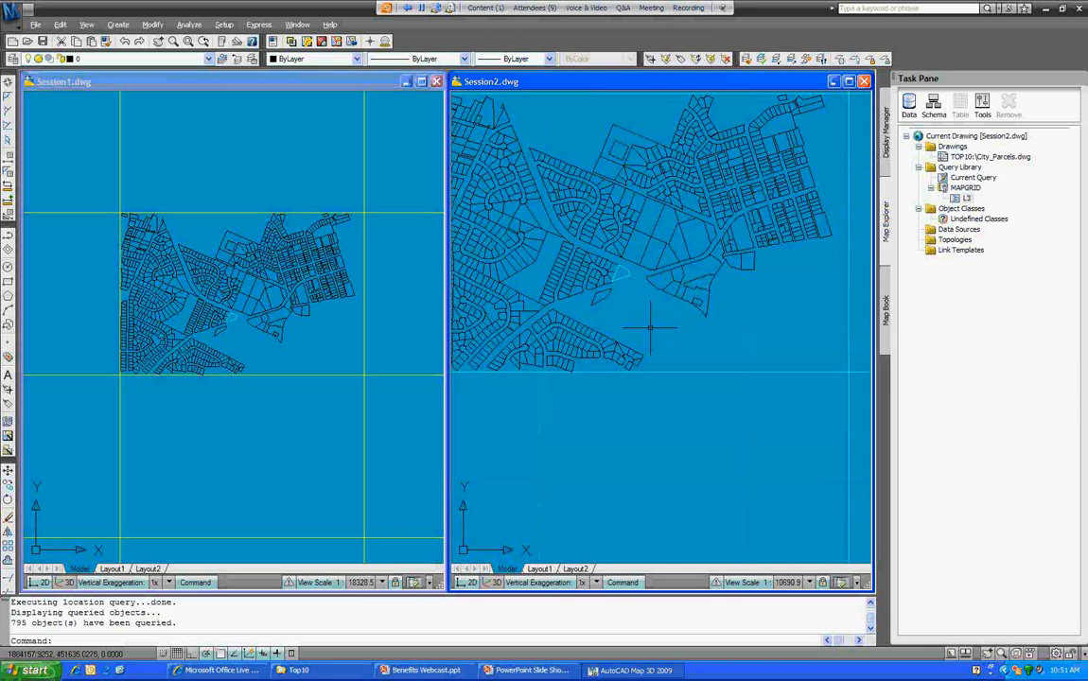
scroll(650, 329, "up", 2)
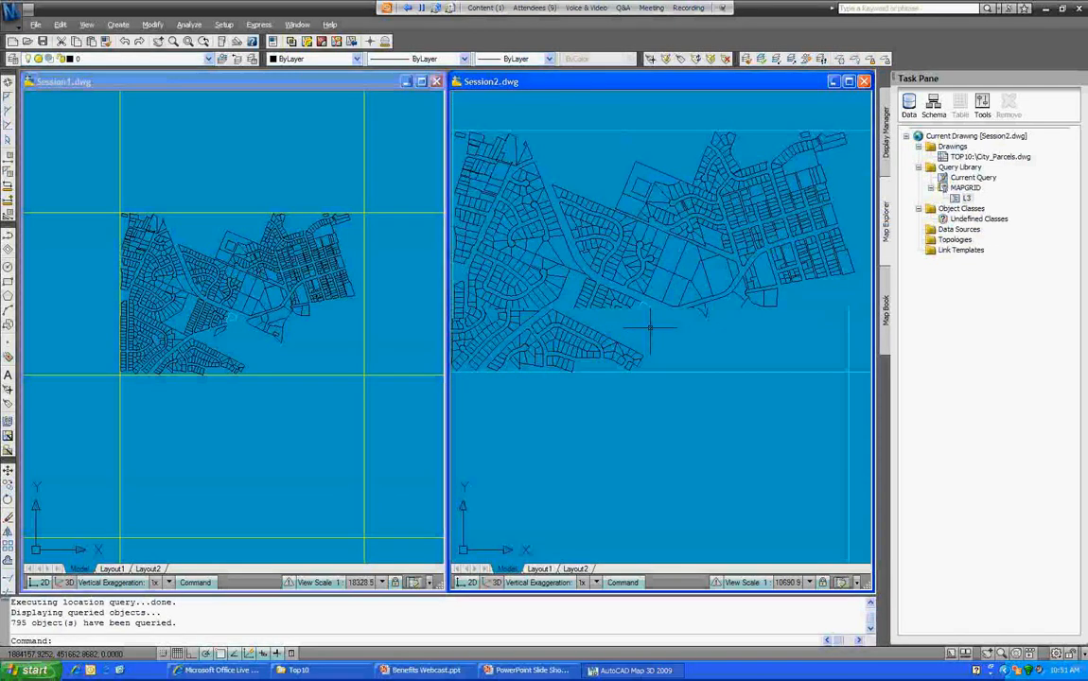
scroll(778, 326, "up", 2)
left_click(765, 283)
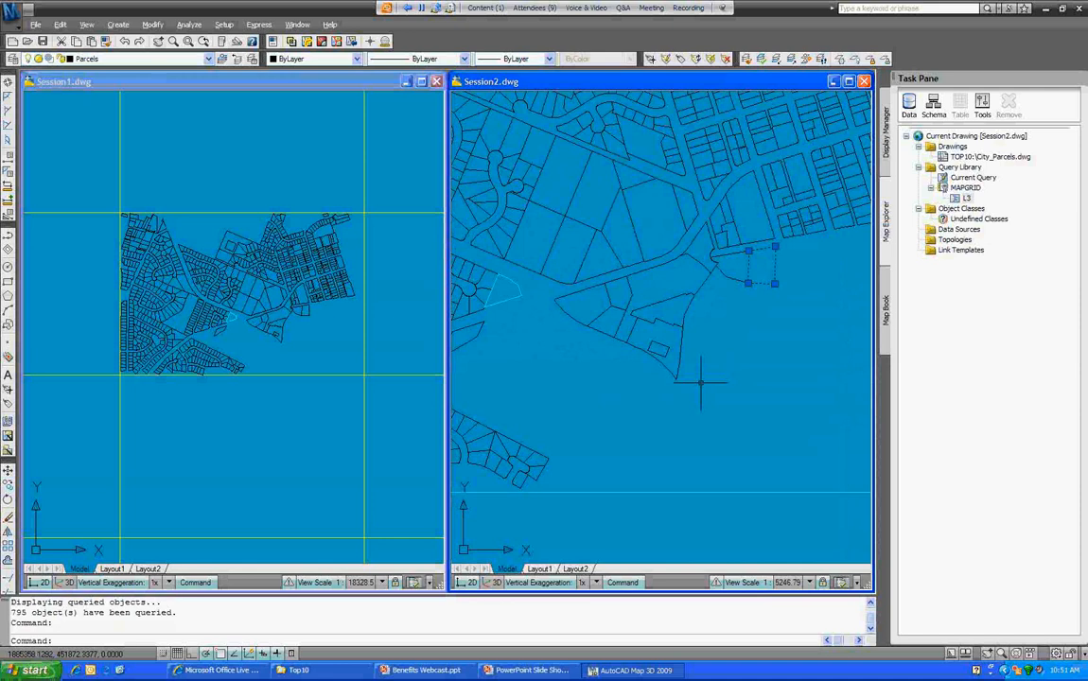
Step: Stretch the small parcel's corner grip in Session2 and confirm adding it to the save set
left_click(774, 282)
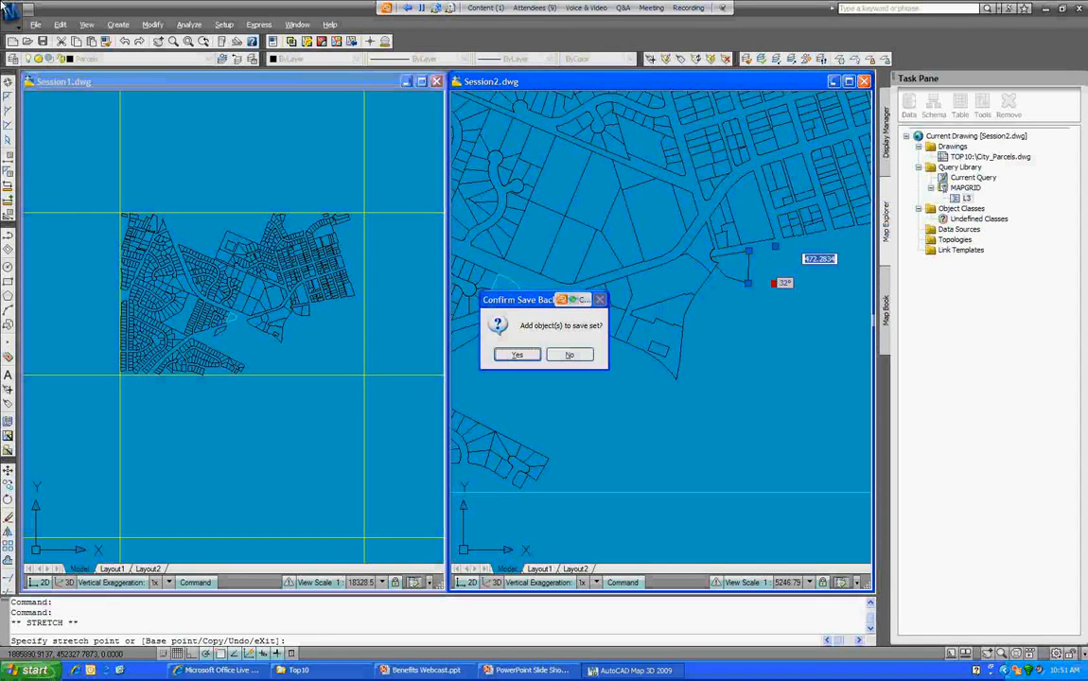
key("Return")
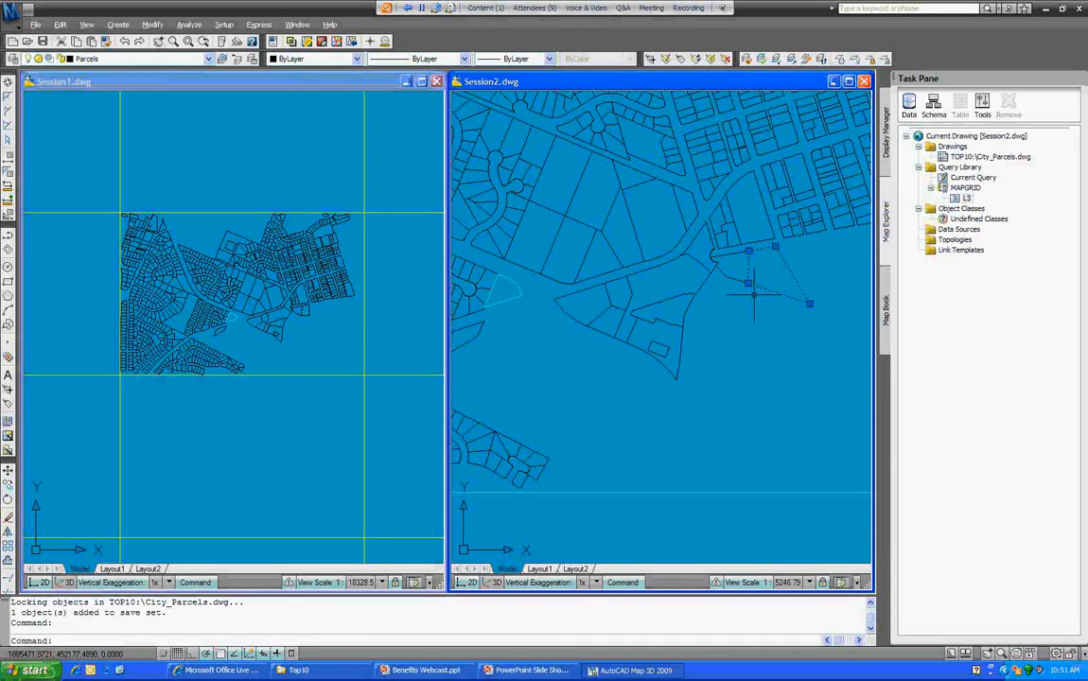
key("ctrl+Tab")
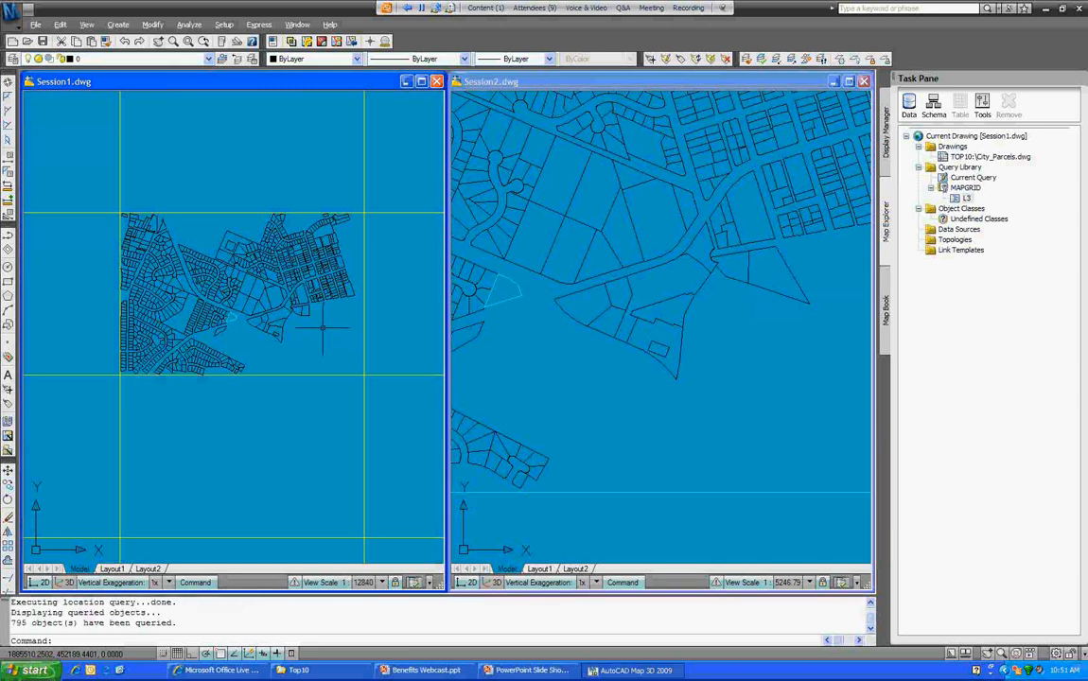
Step: In Session1, grip-stretch the same parcel and confirm adding it to the save set
scroll(314, 319, "up", 10)
left_click(302, 304)
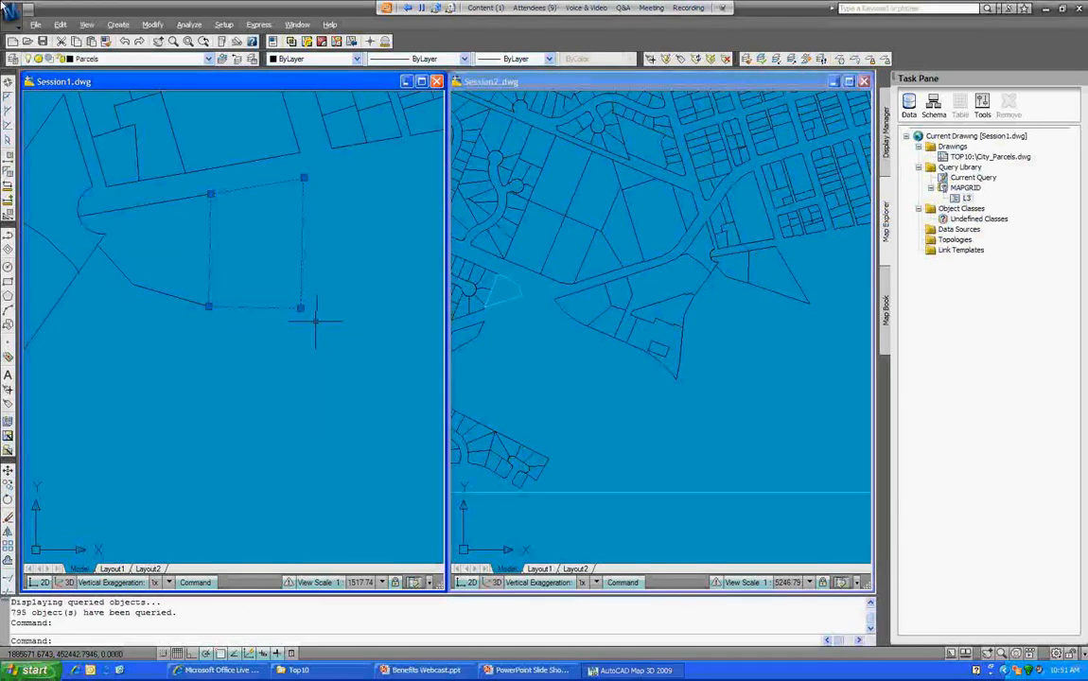
left_click(300, 308)
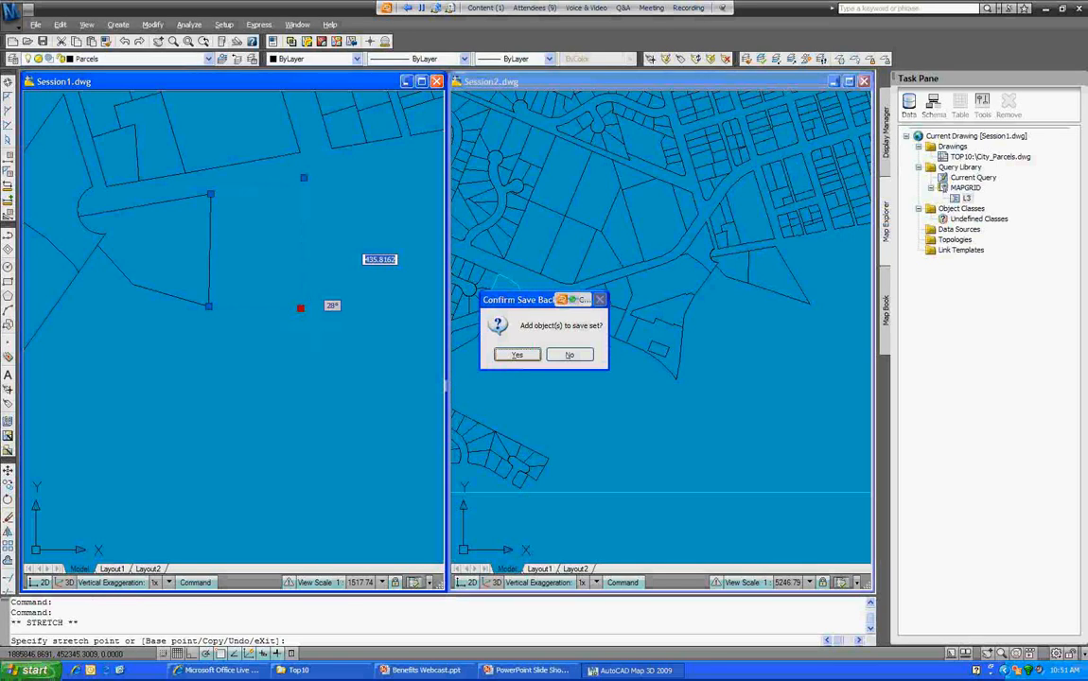
key("Return")
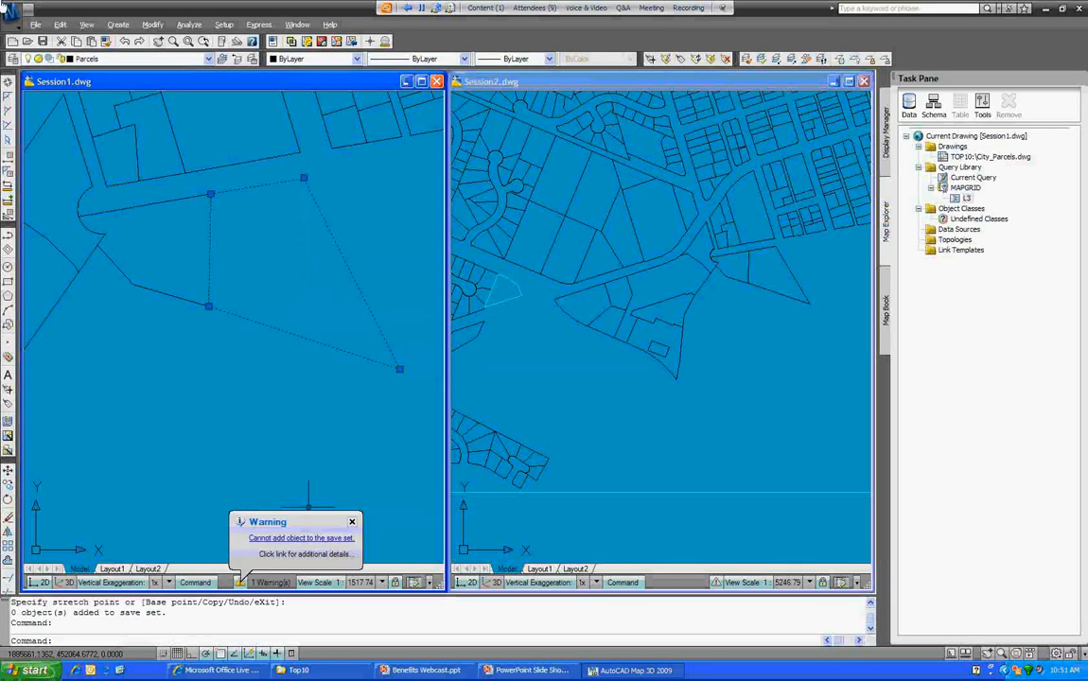
Step: Review the locked-parcel warning in Map Messages, then undo the rejected stretch with U
left_click(305, 539)
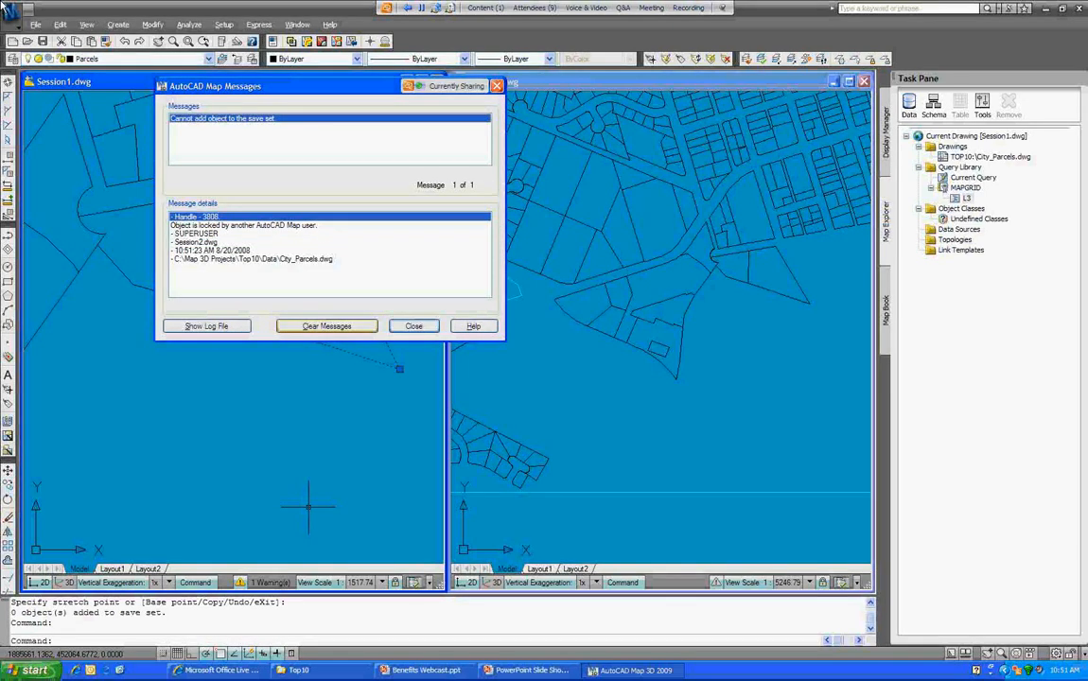
left_click(326, 325)
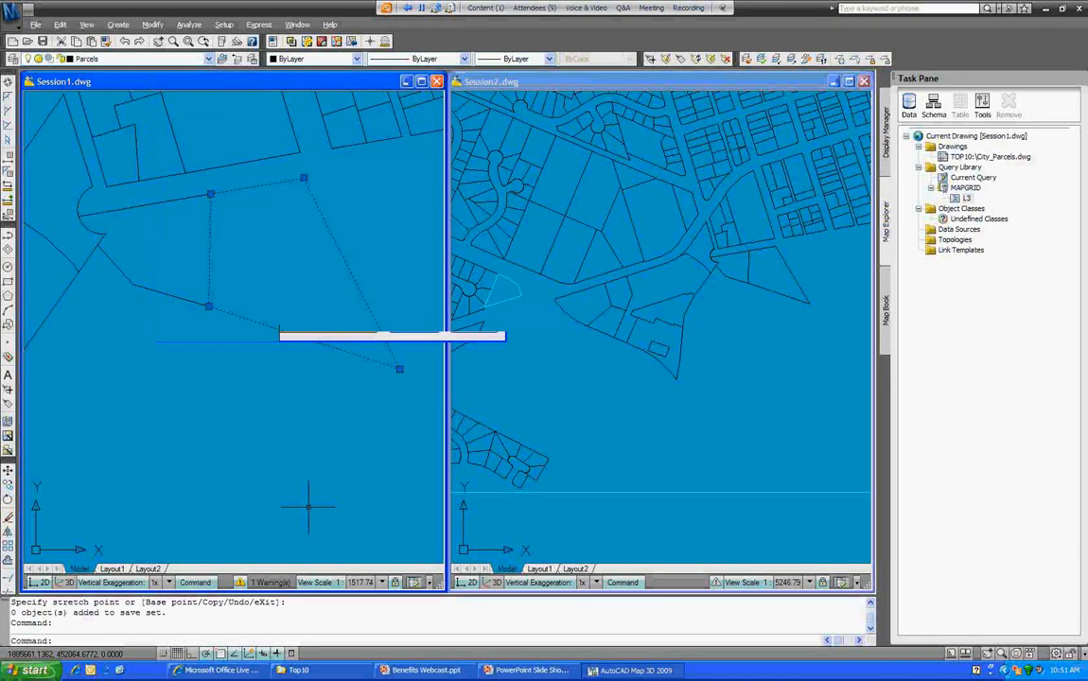
type("u")
key("Return")
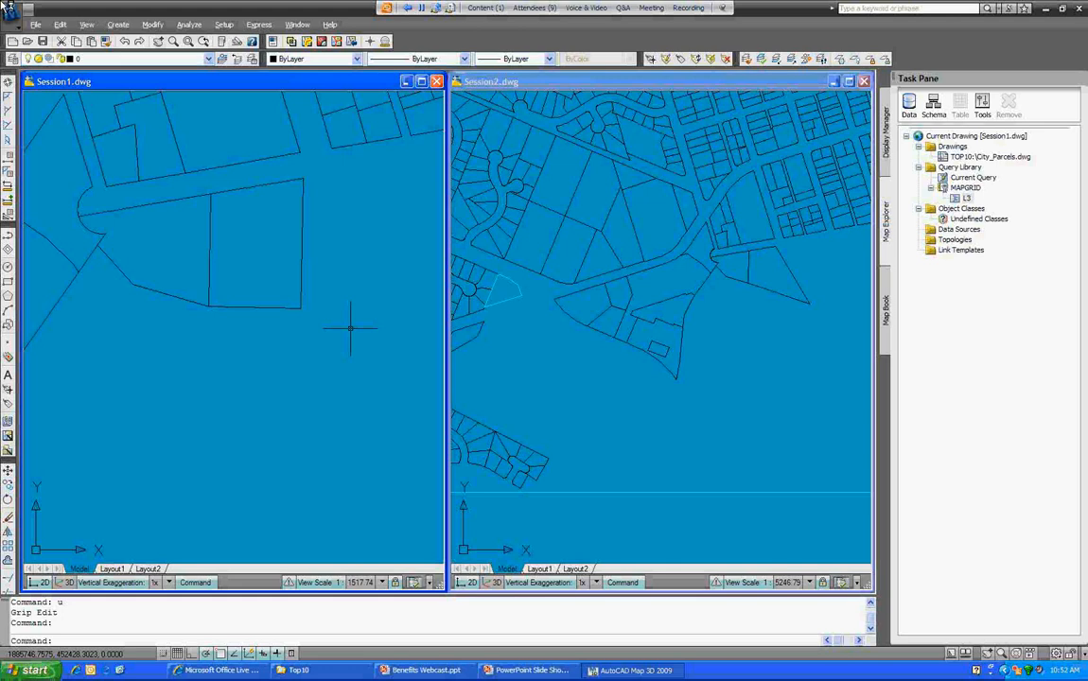
Step: Save Session2's reshaped parcel back to City_Parcels.dwg, with 1 object saved
left_click(735, 357)
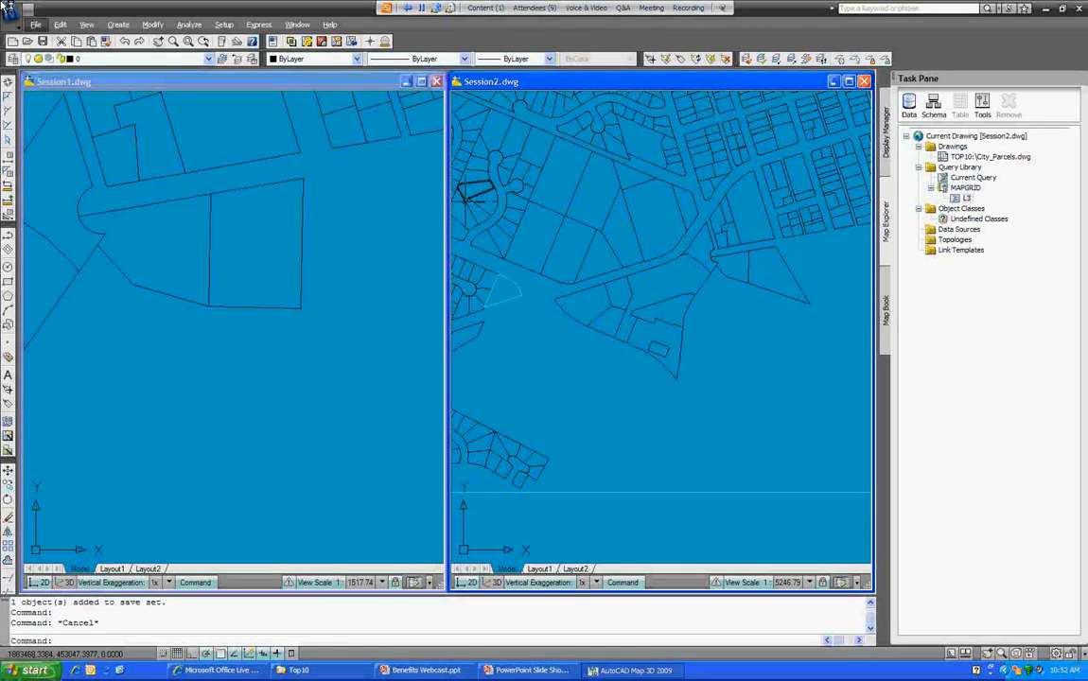
left_click(35, 24)
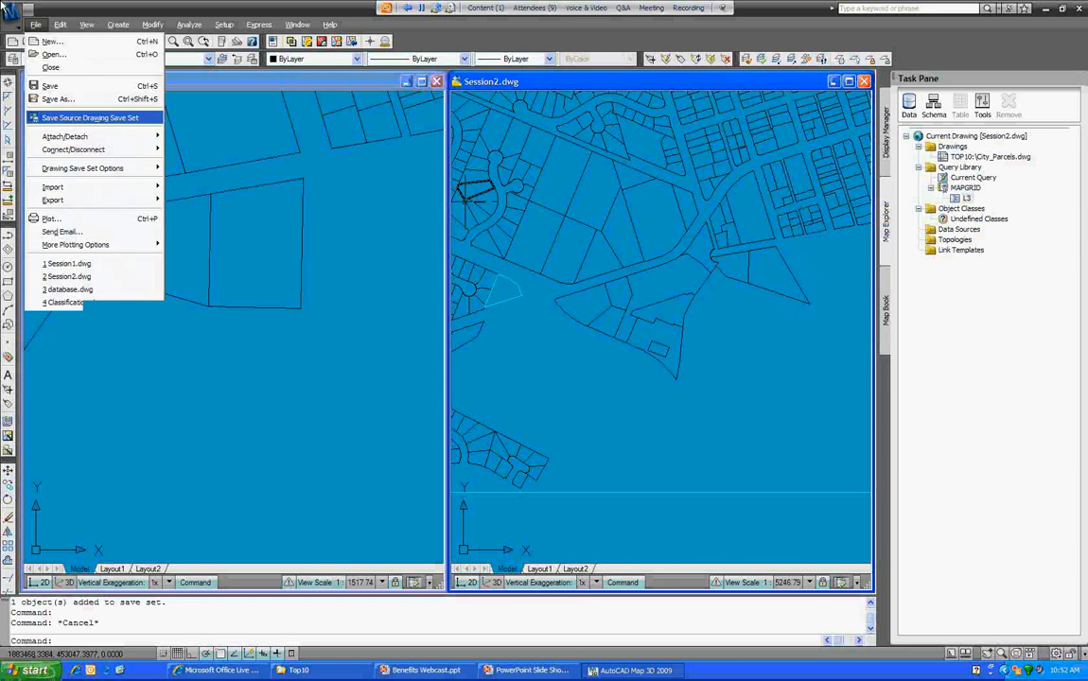
left_click(90, 118)
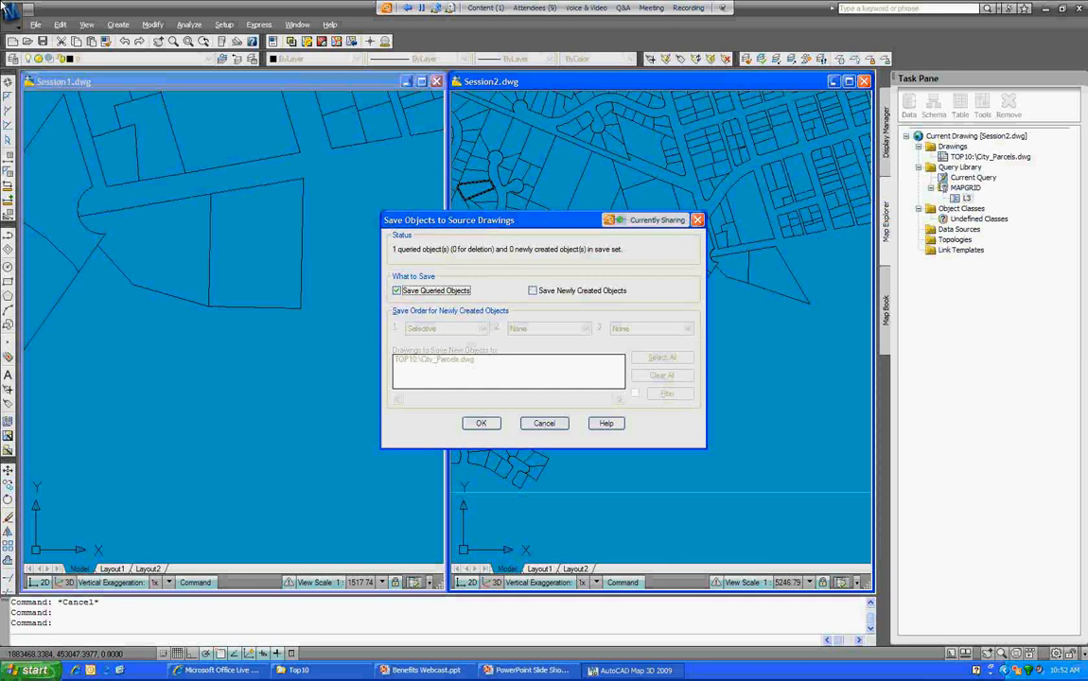
left_click(481, 424)
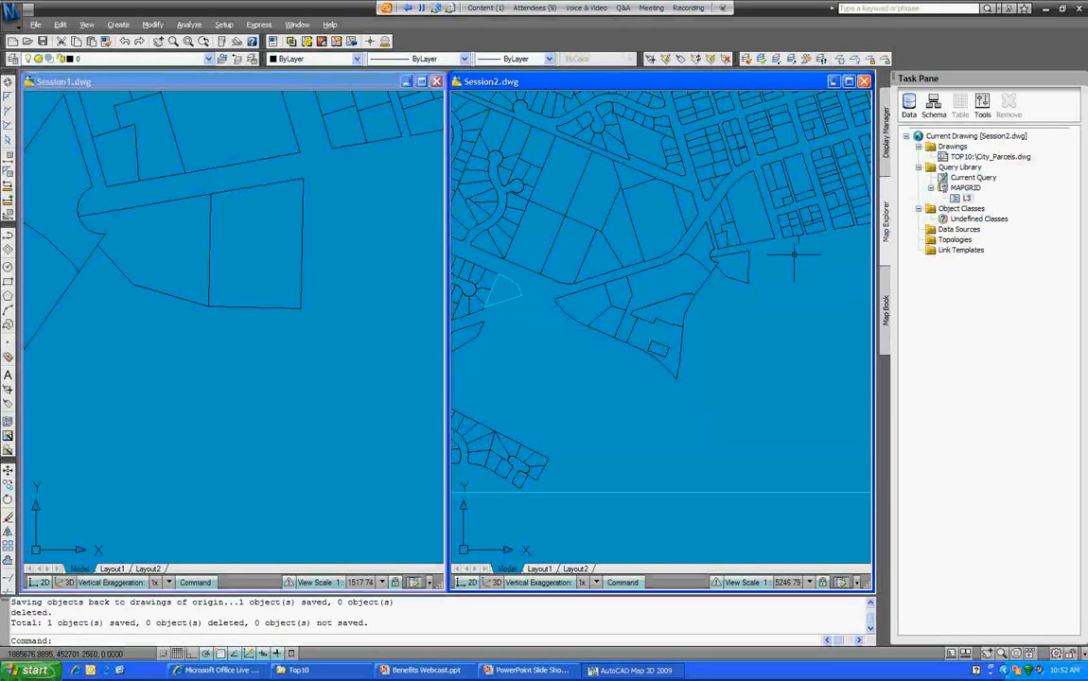
Step: Rerun the L3 query as defined in Session2
right_click(965, 198)
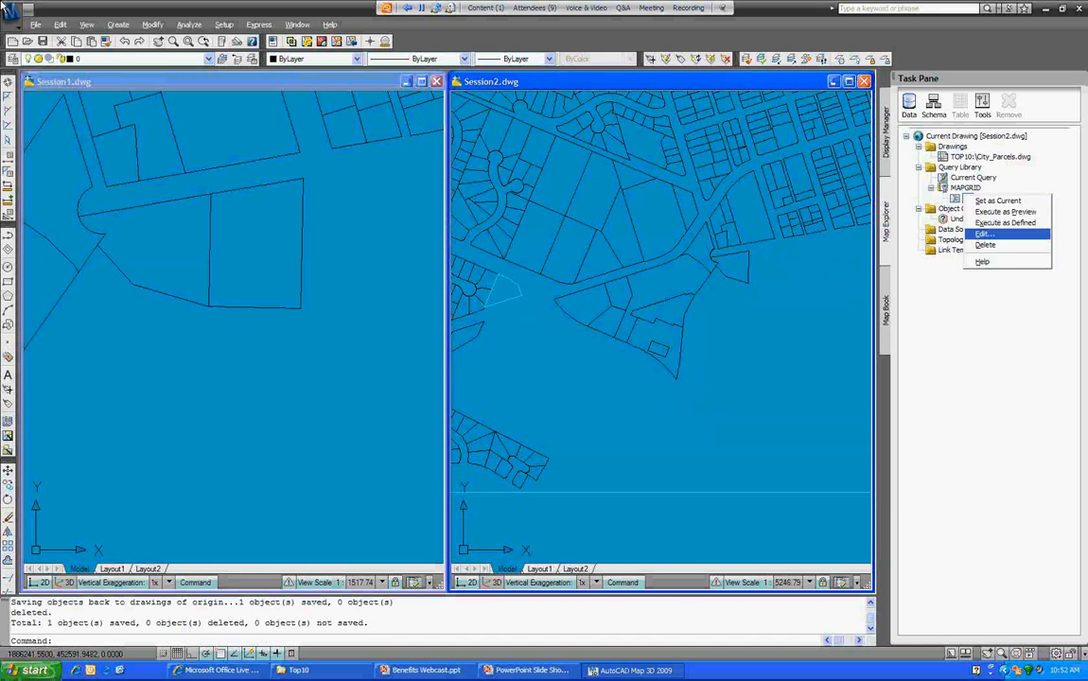
left_click(1005, 223)
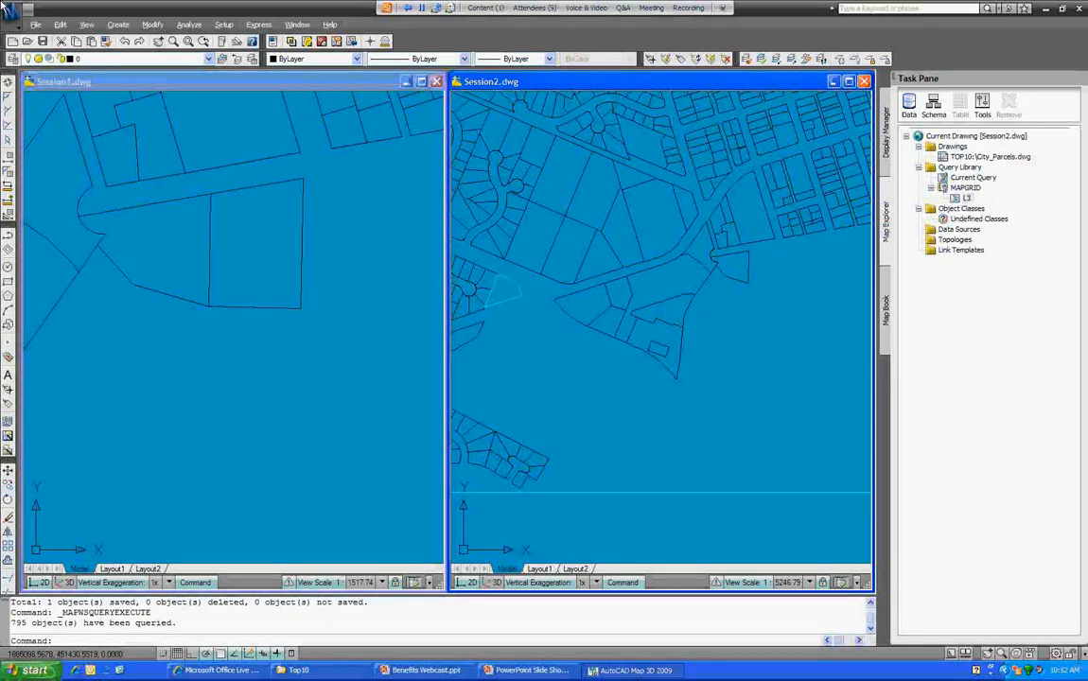
key("Escape")
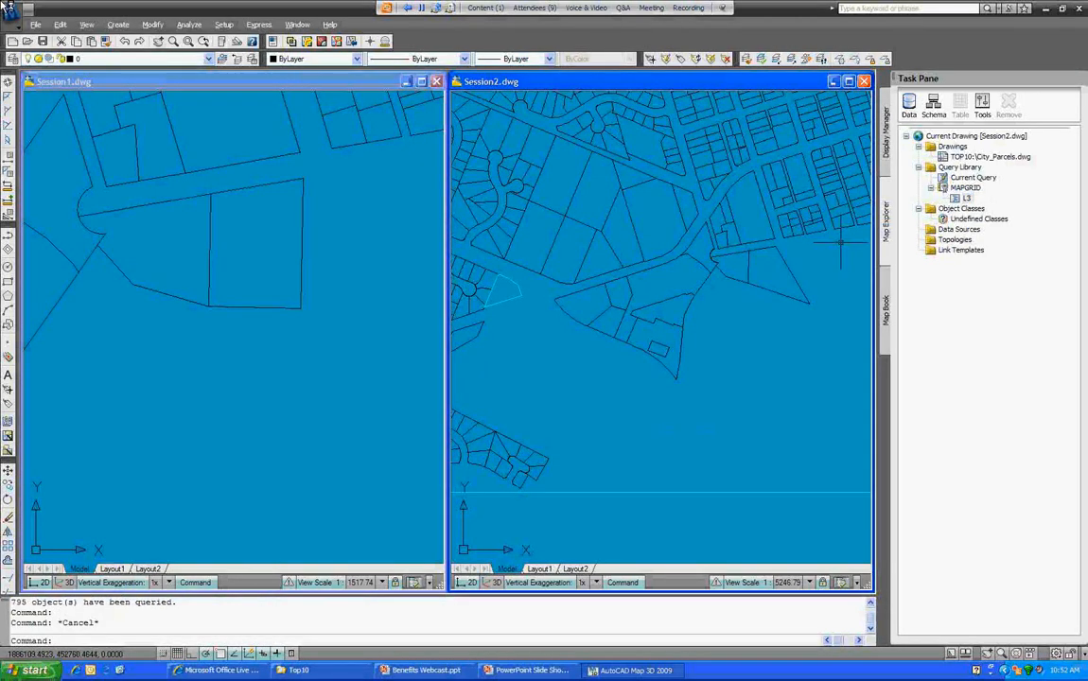
Step: Rerun the L3 query in Session1 to pull 795 updated parcels, and close Map Messages
left_click(354, 383)
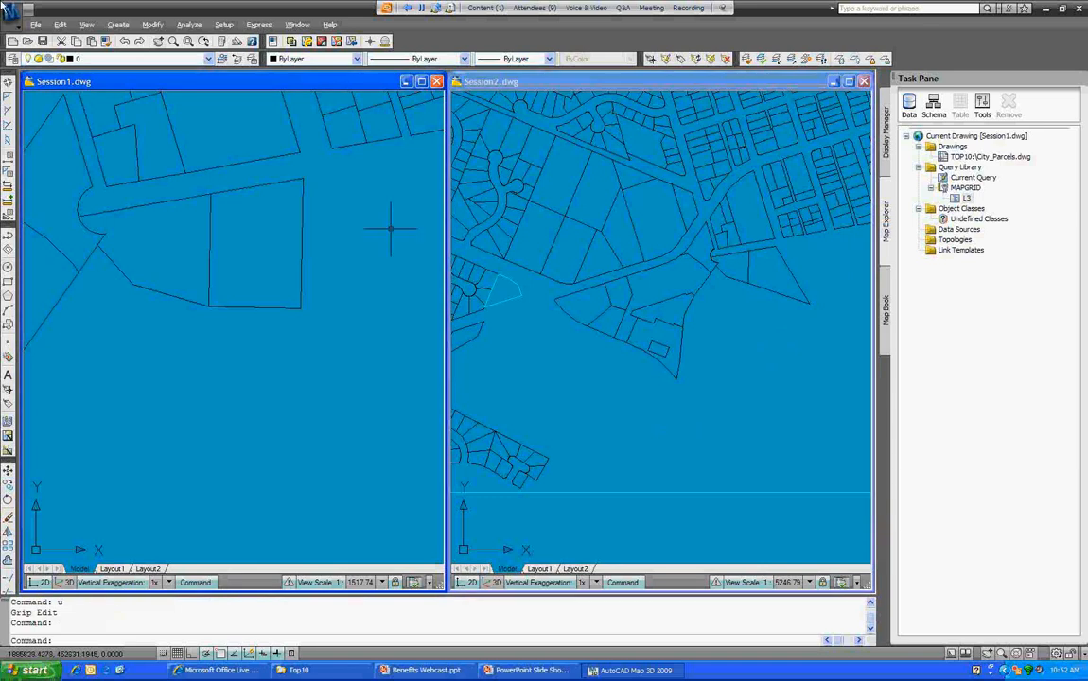
right_click(970, 198)
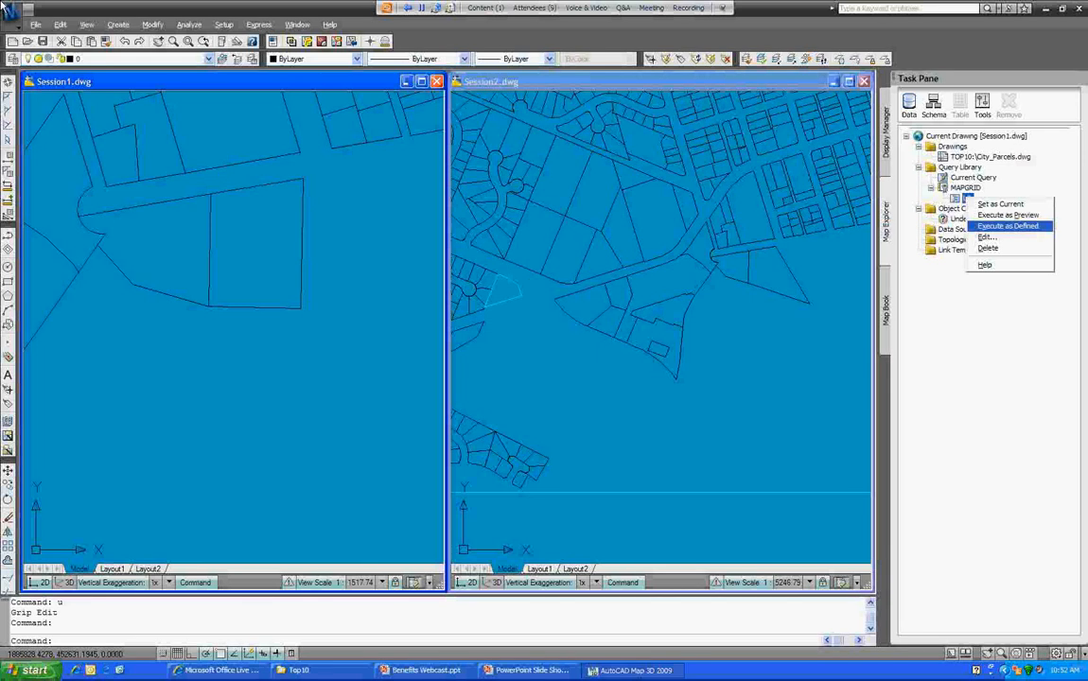
left_click(1008, 226)
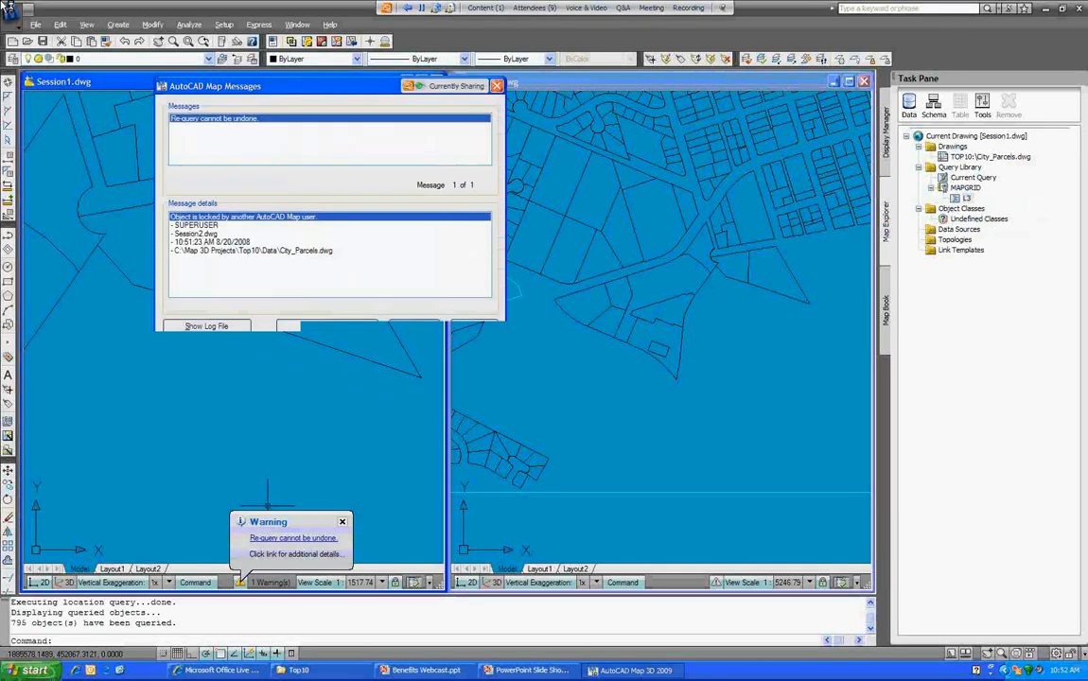
left_click(413, 326)
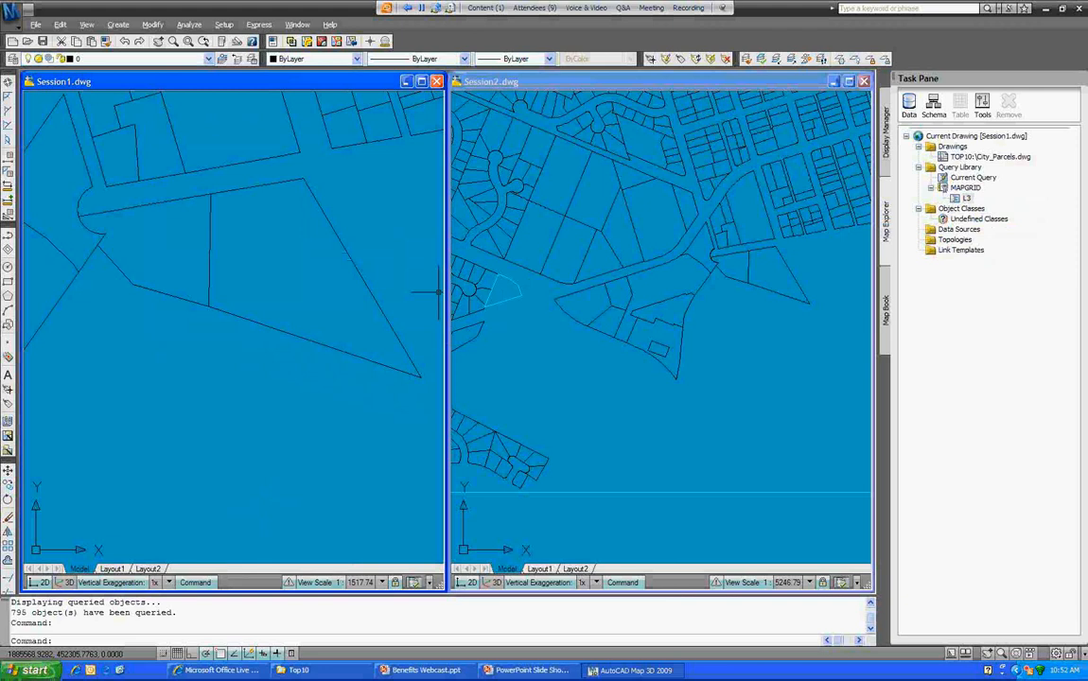
scroll(438, 292, "up", 1)
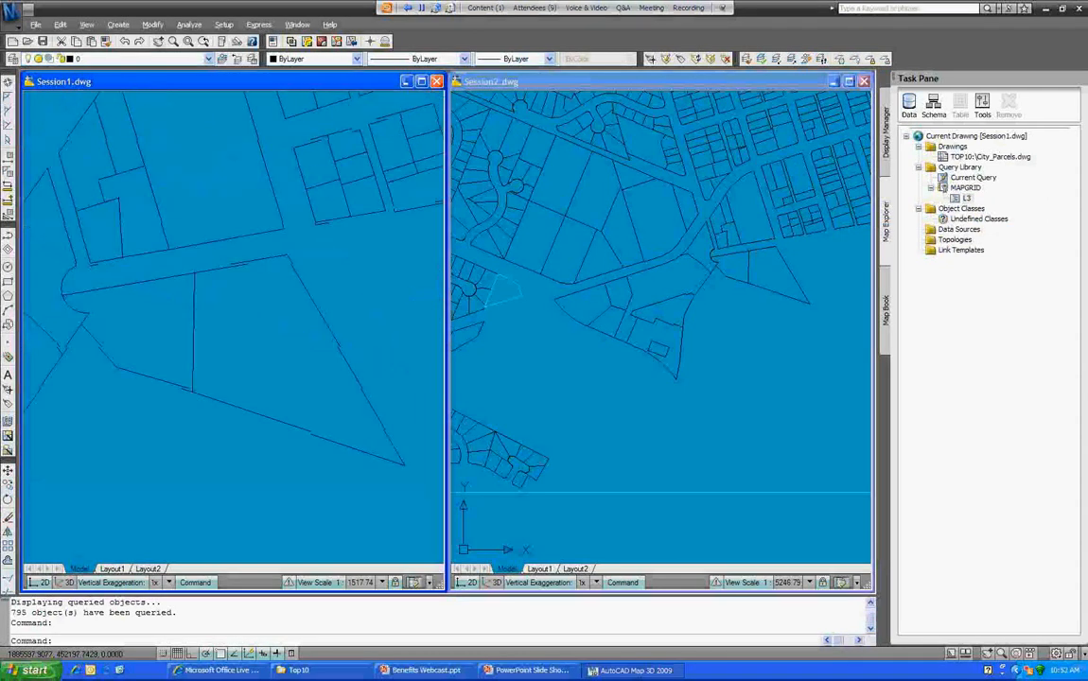
Step: Zoom in on the Session views, then start the OPEN command with Ctrl+O
scroll(433, 349, "up", 1)
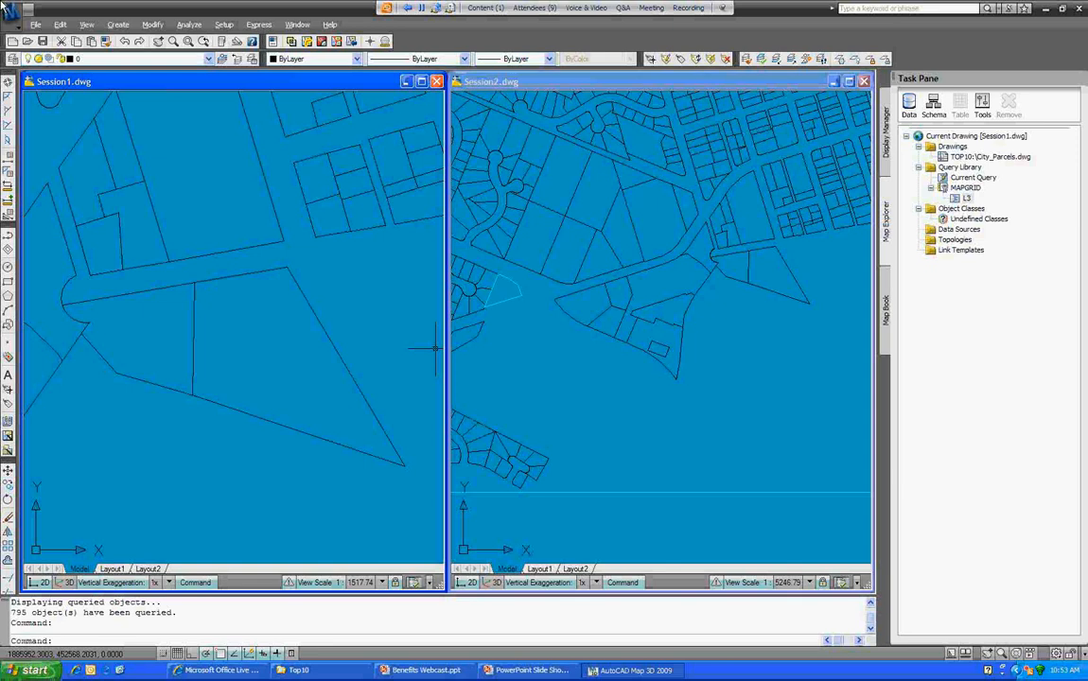
key("ctrl+o")
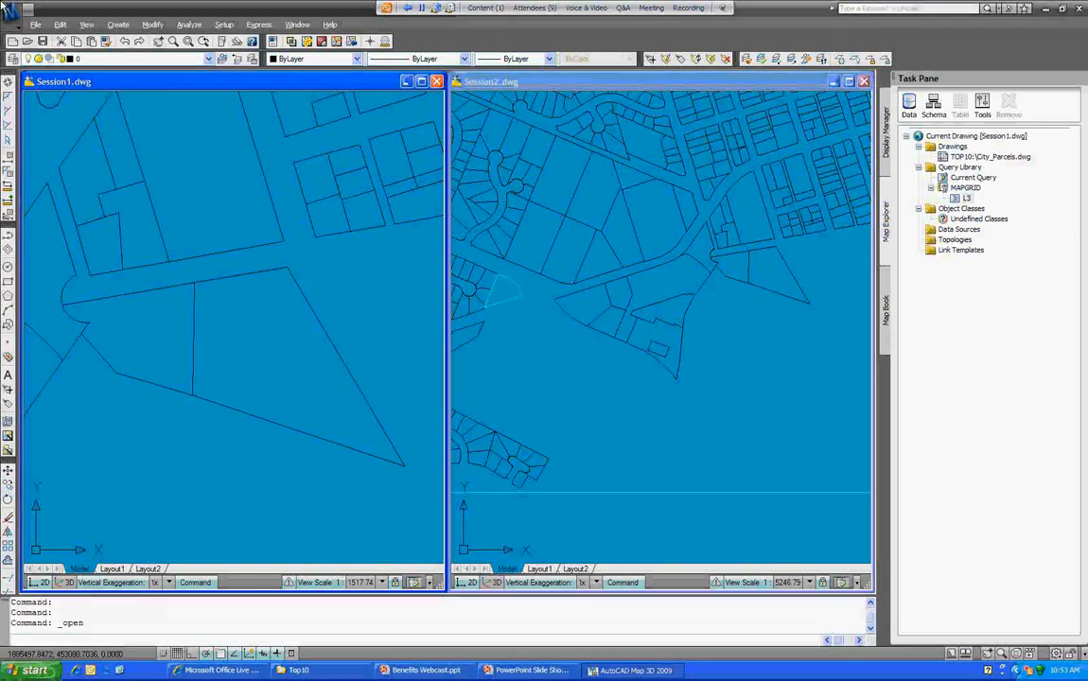
Step: Open Waterlines.dwg, then browse the Modify, Setup and map Tools menus
double_click(204, 226)
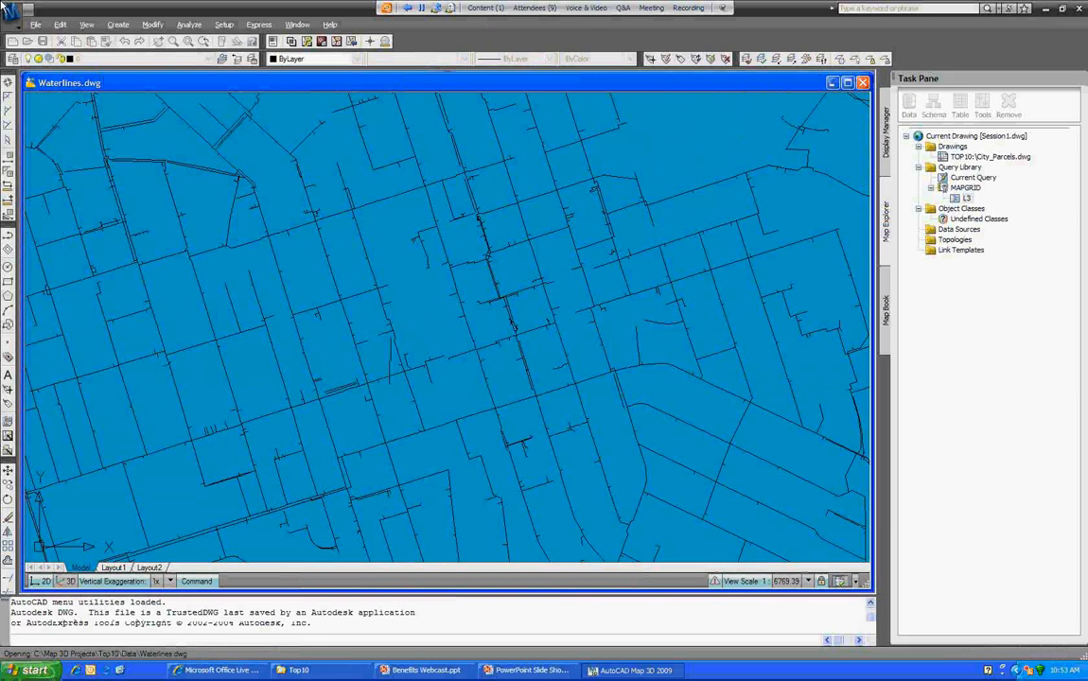
key("alt+m")
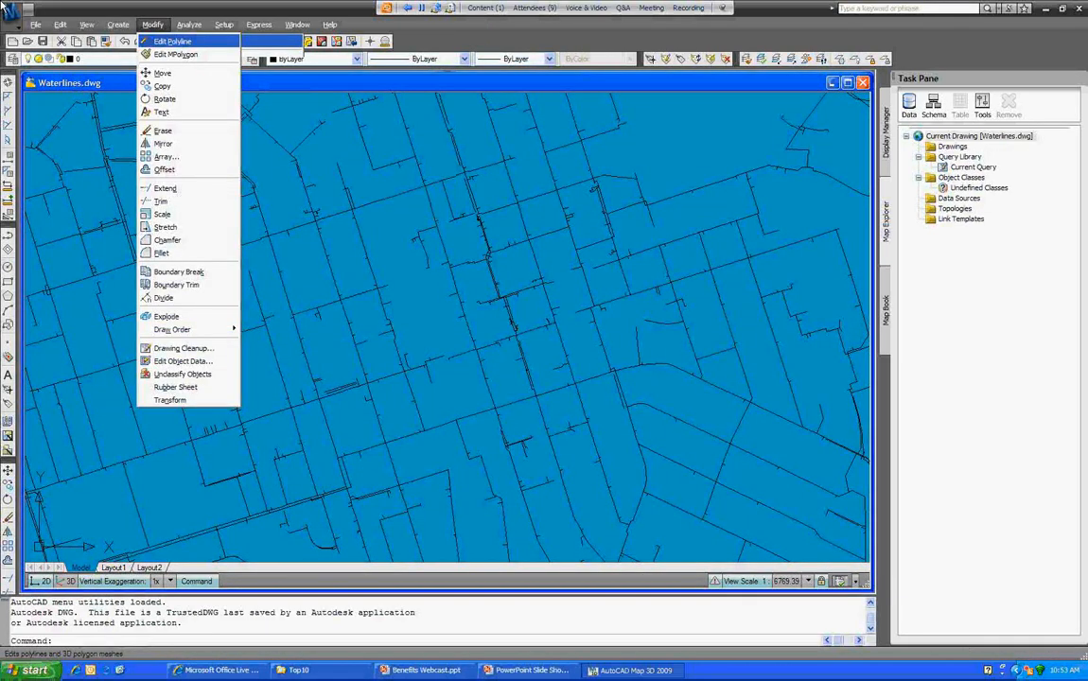
key("Right")
key("Right")
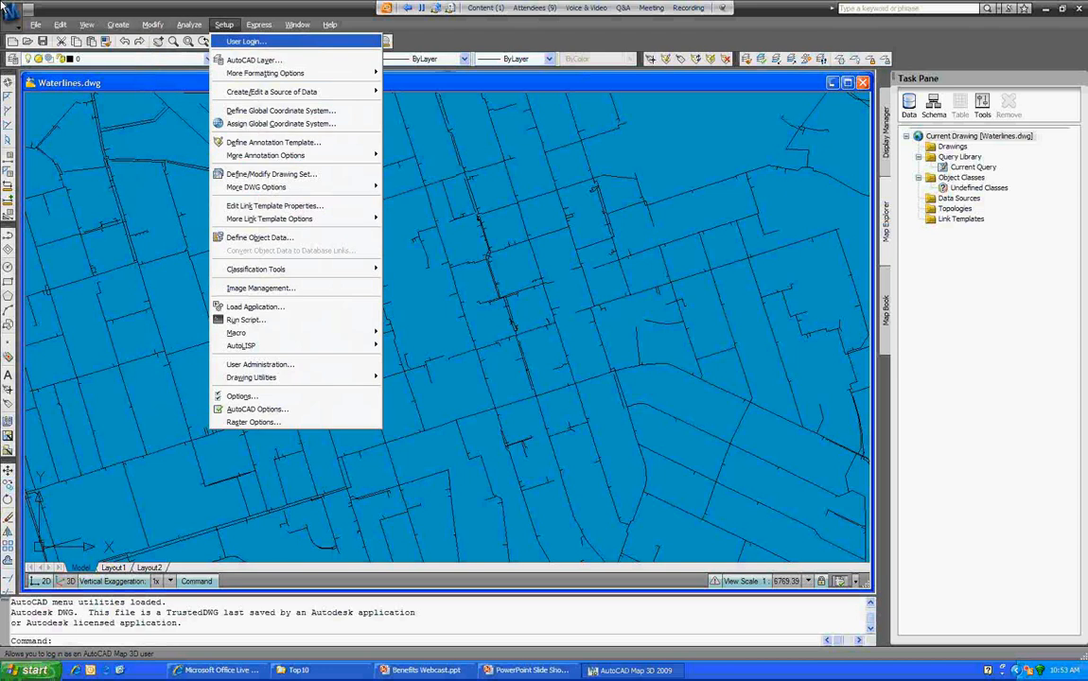
left_click(983, 104)
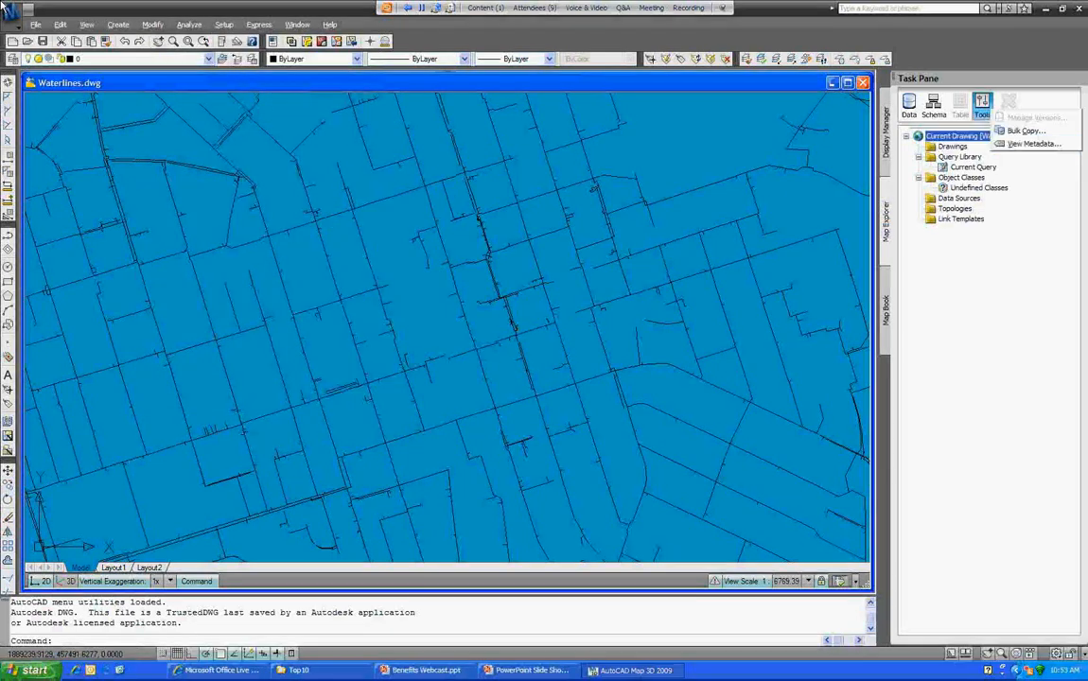
Step: Dismiss the map tools list and open the Waterlines FGDC Metadata Editor
left_click(1021, 130)
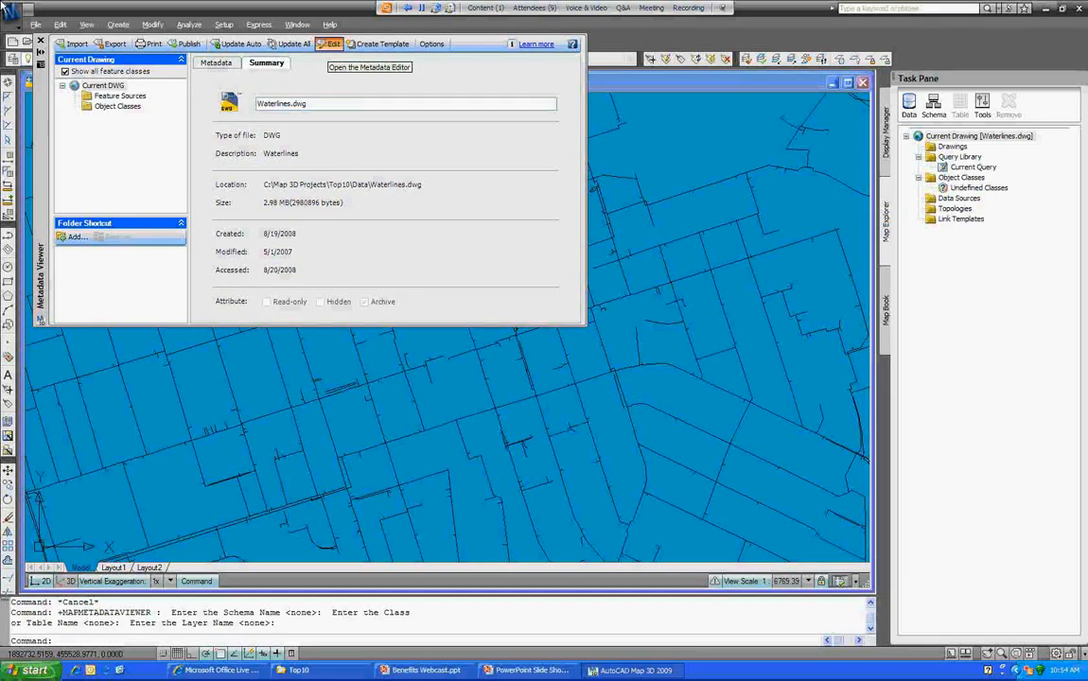
left_click(330, 45)
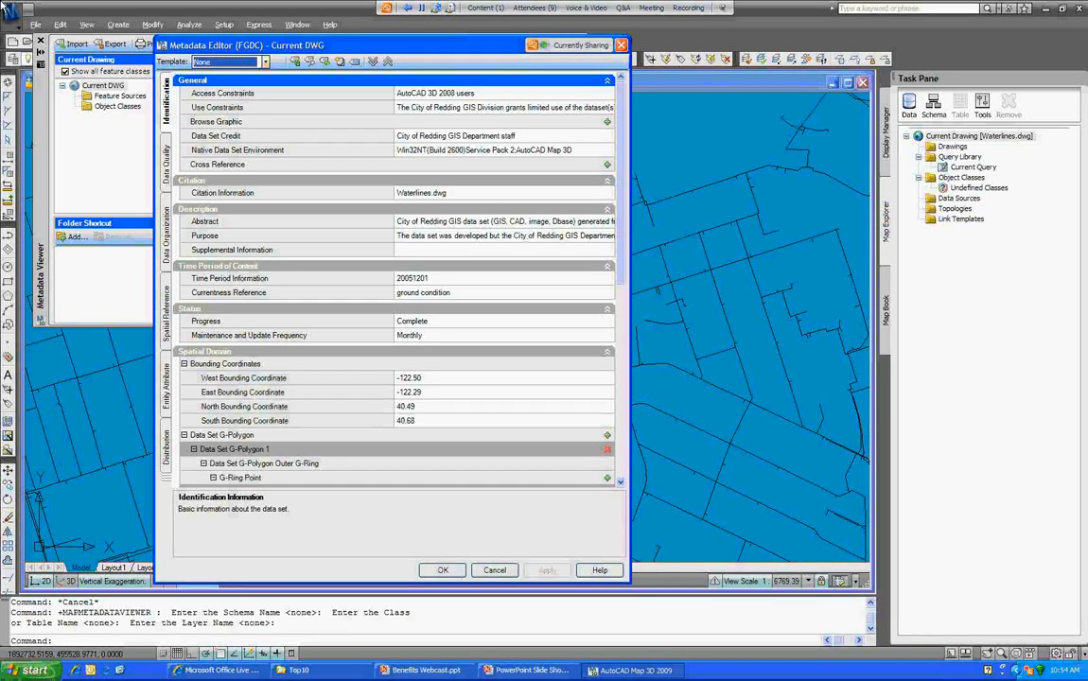
Step: Review the Data Quality and Distribution metadata, then cancel the editor without saving
left_click(166, 163)
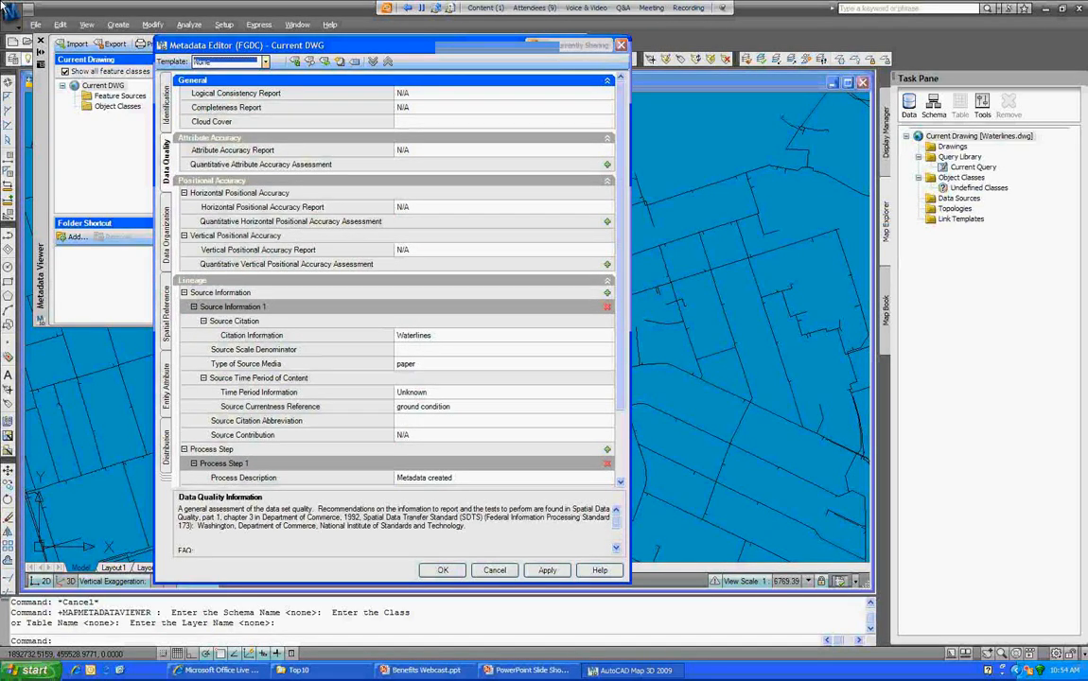
left_click(166, 444)
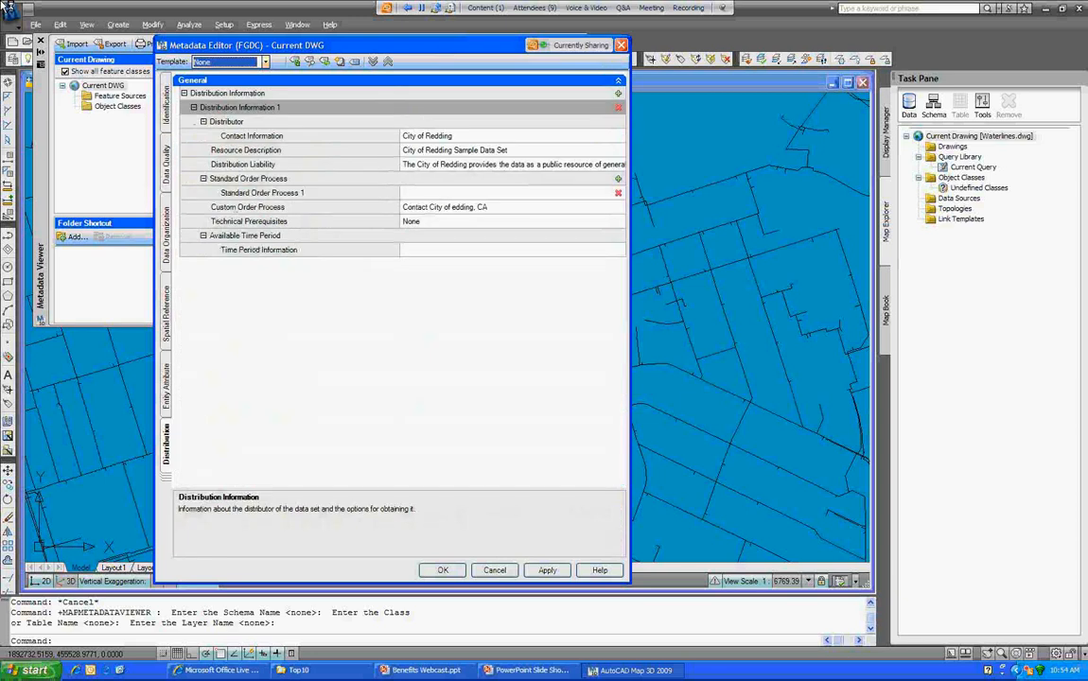
left_click(167, 105)
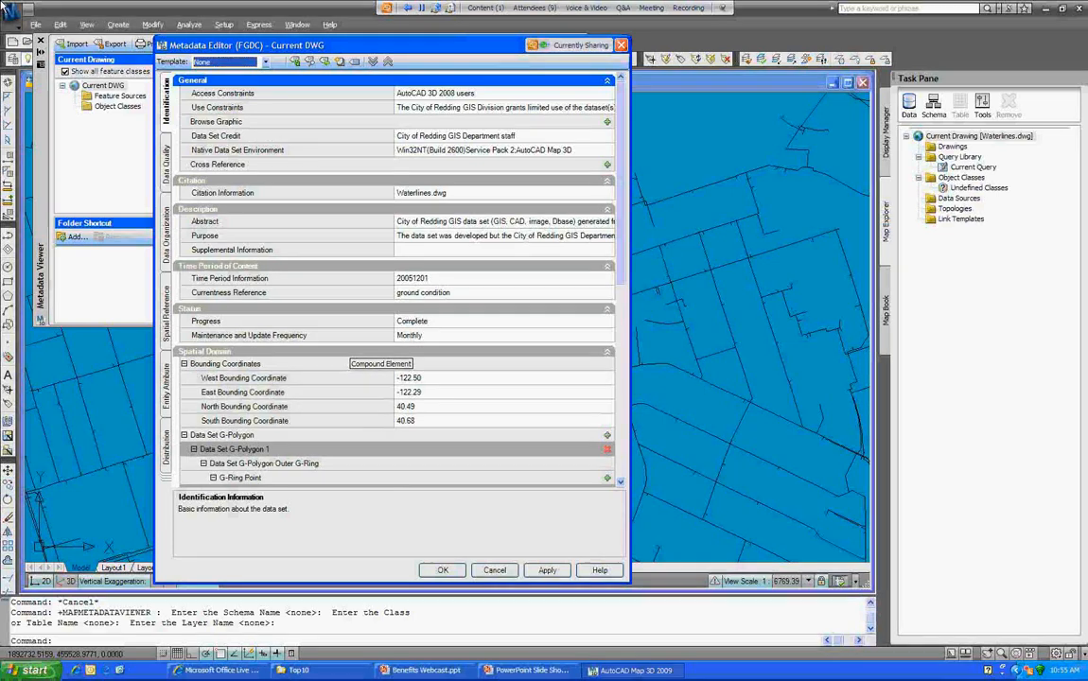
key("Escape")
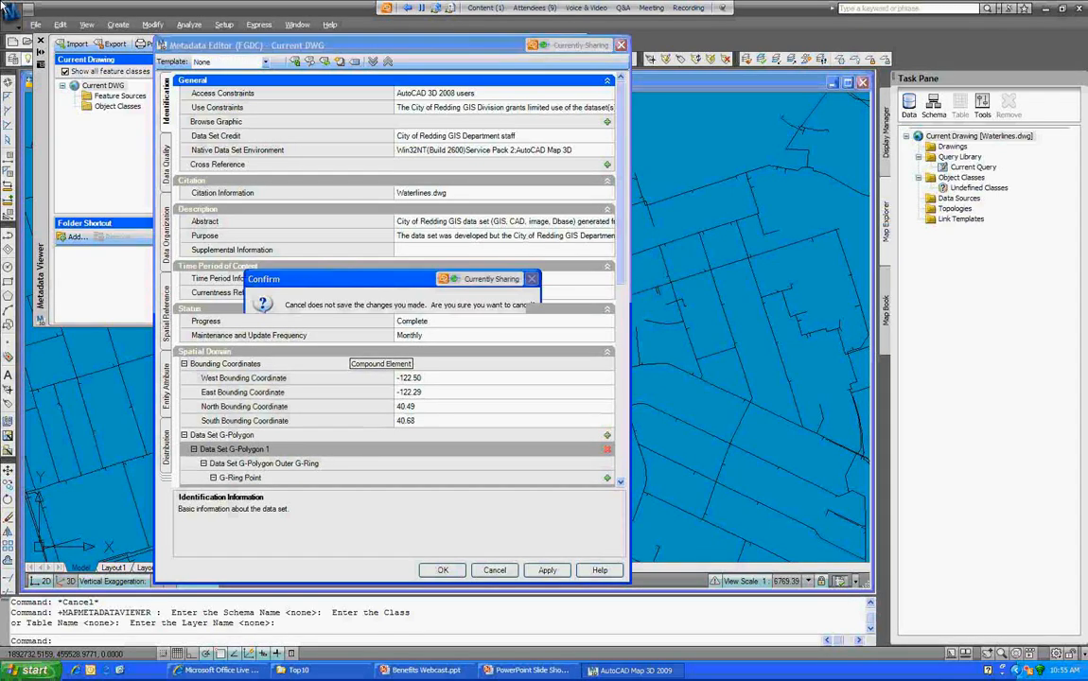
key("Return")
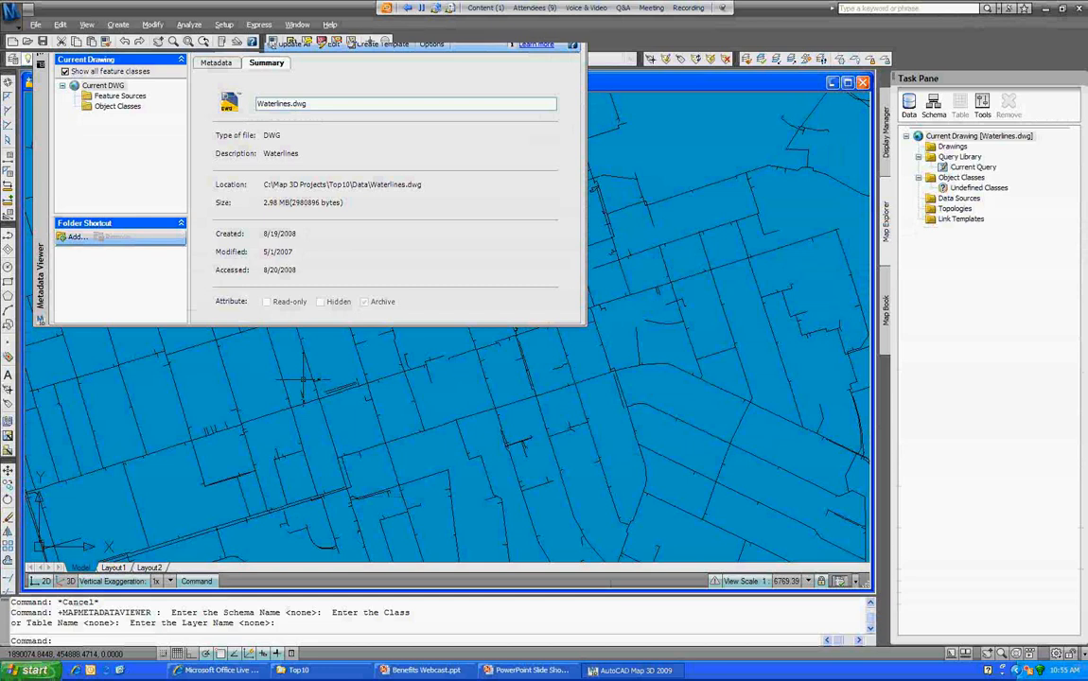
Step: Scroll down the file list to bring up Redding_Maps.dwg
scroll(266, 268, "down", 5)
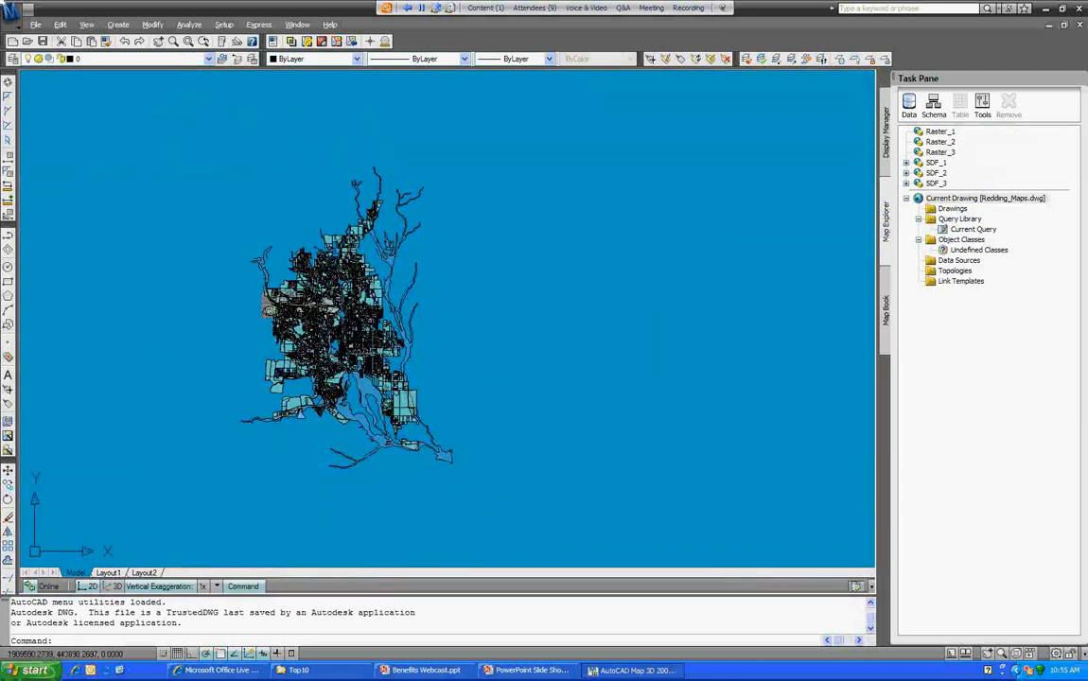
Step: Pan the Redding map to the right and zoom in on it
middle_click_drag(261, 369, 386, 351)
scroll(386, 351, "up", 3)
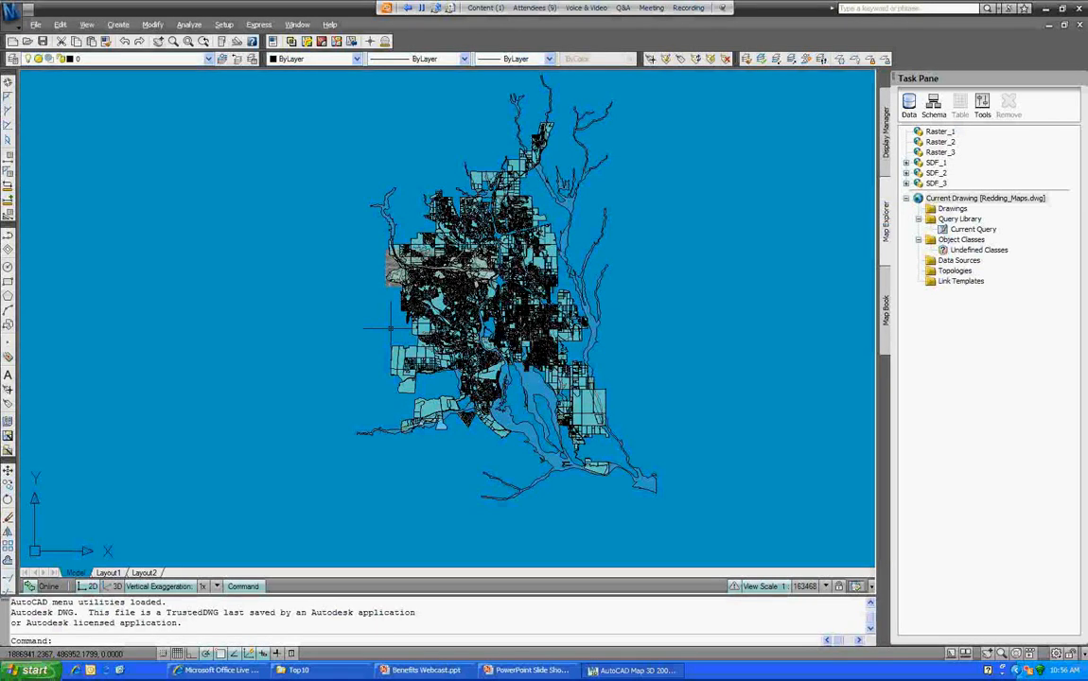
Step: Switch the task pane to Display Manager to show the Parcels, Zoning and floodzone layers
left_click(982, 104)
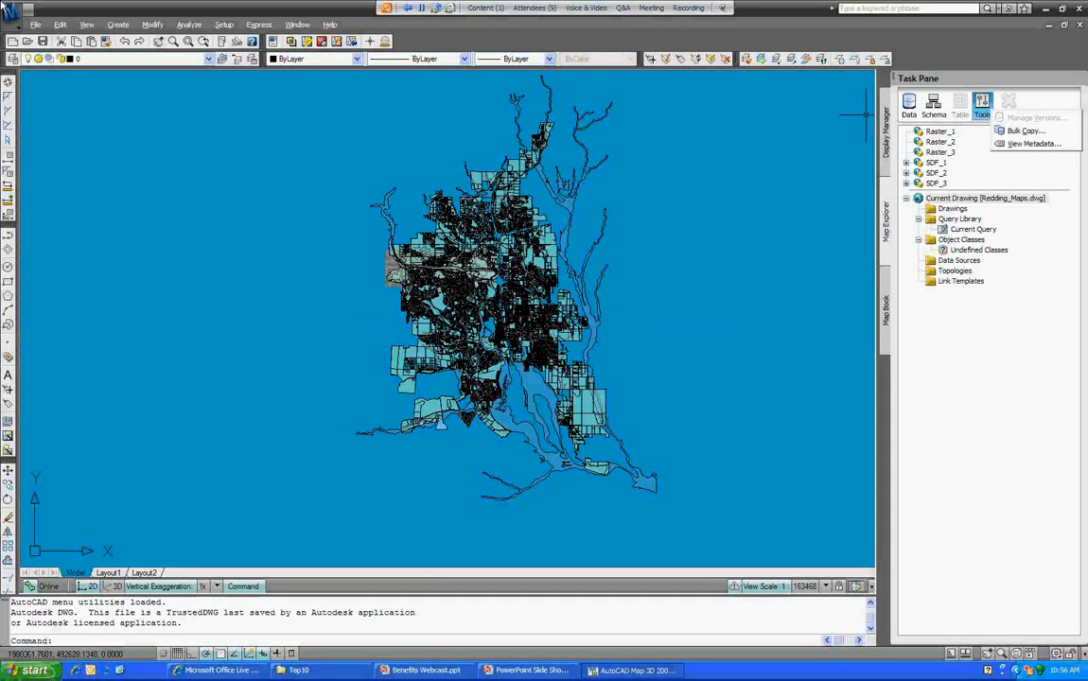
left_click(887, 132)
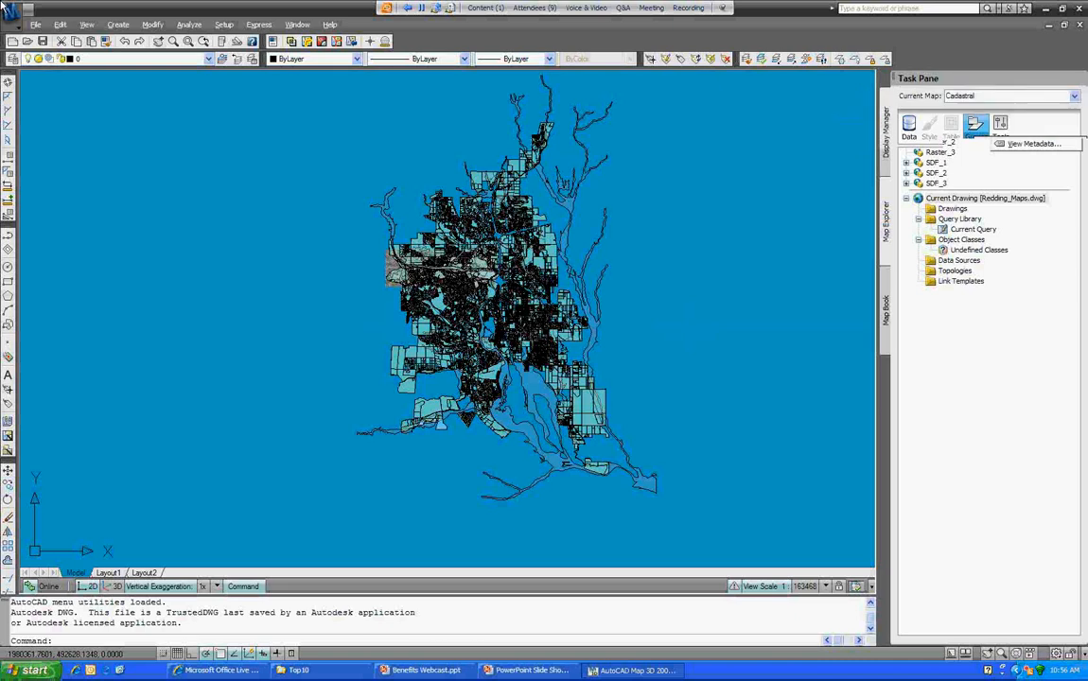
left_click(1000, 123)
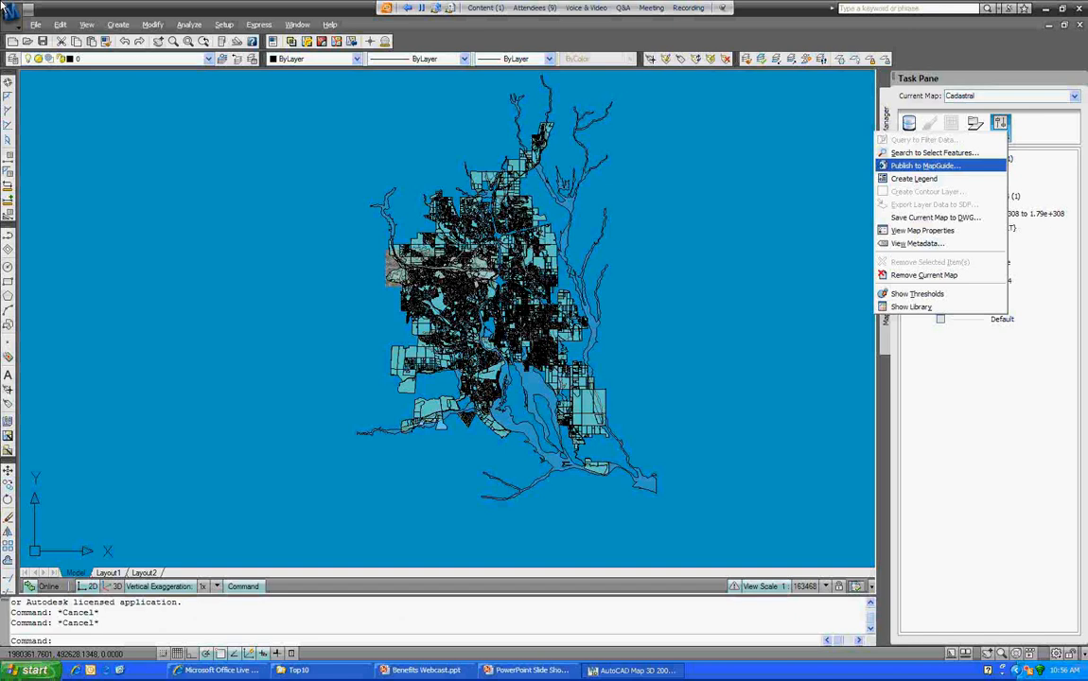
left_click(655, 277)
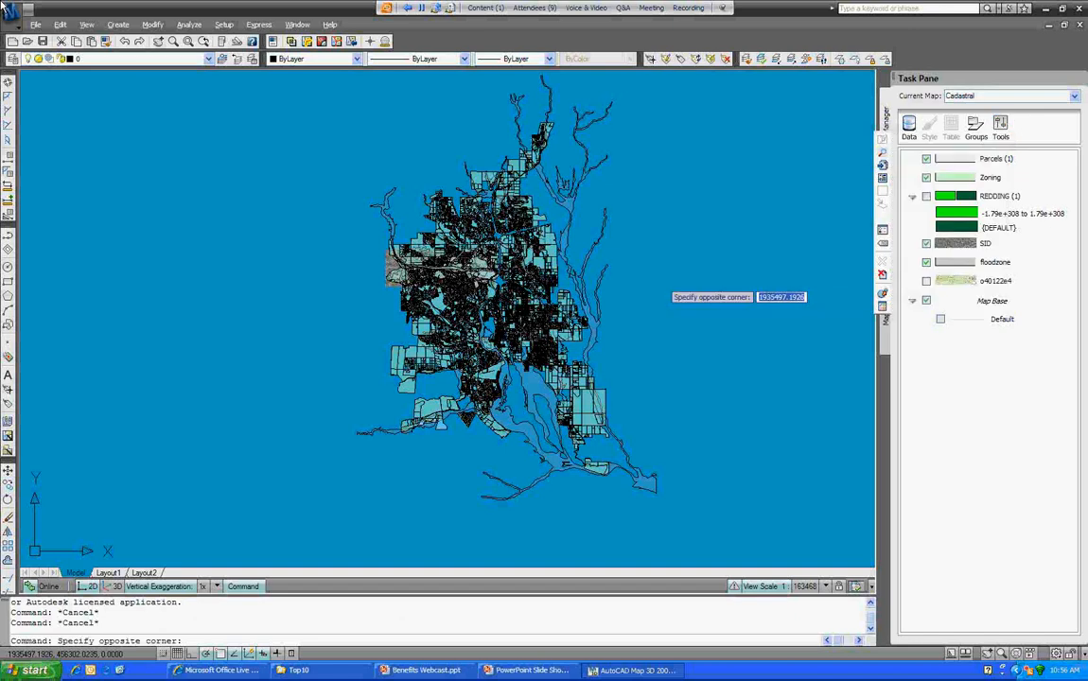
key("Escape")
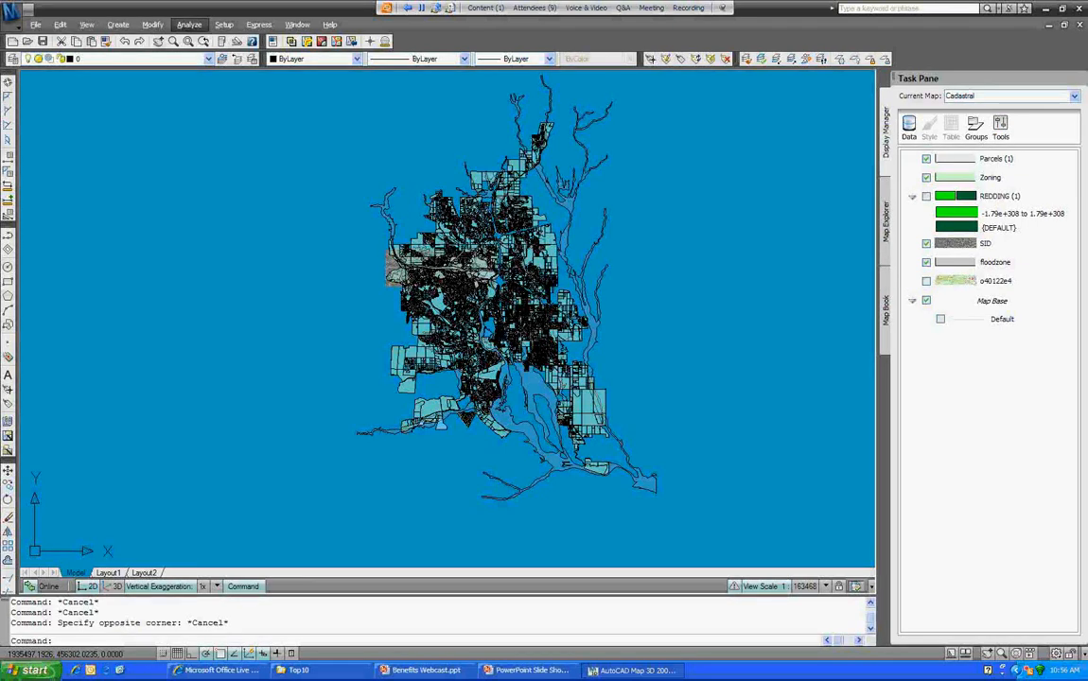
key("Escape")
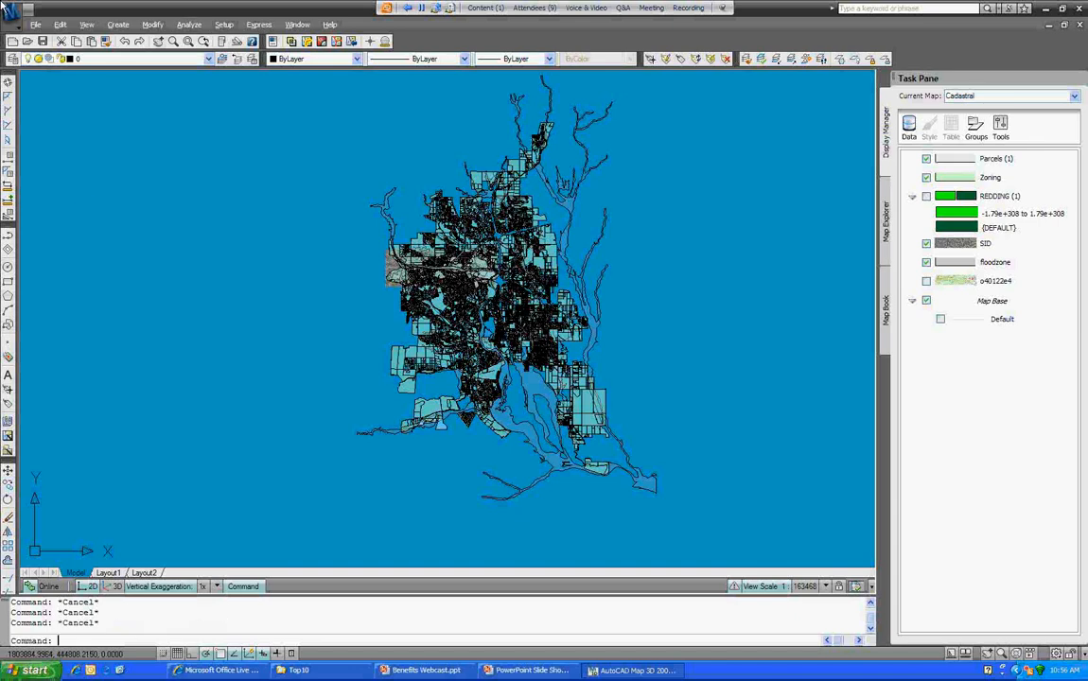
left_click(35, 24)
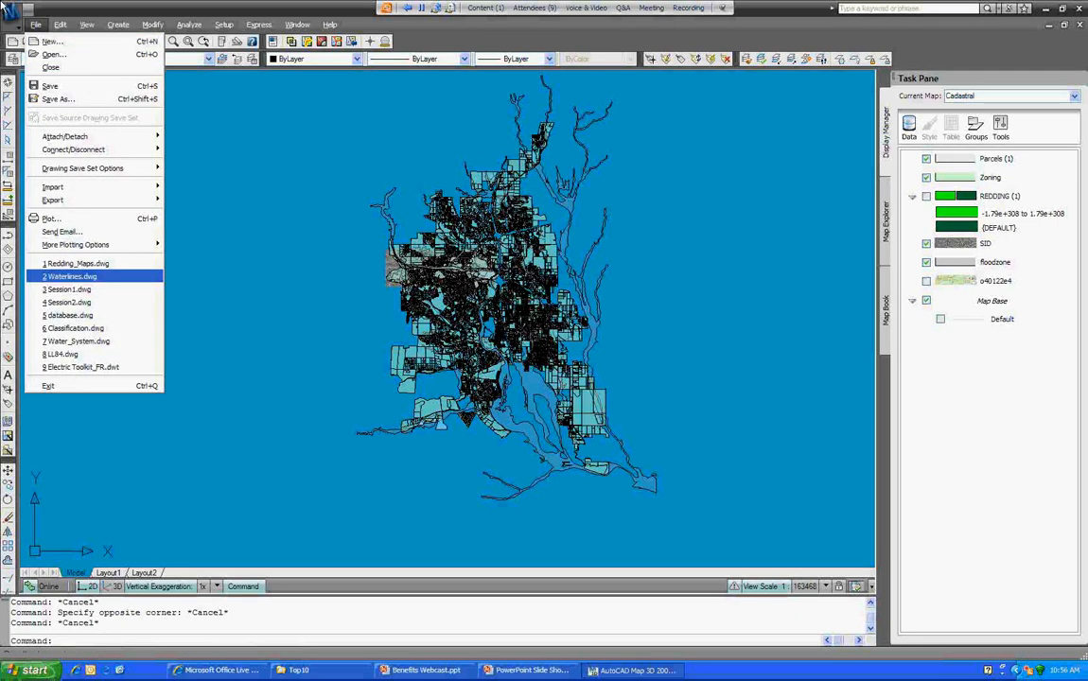
Step: Expand and collapse the floodzone, Zoning and Parcels schemas in DWF Publishing Options
mouse_move(95, 244)
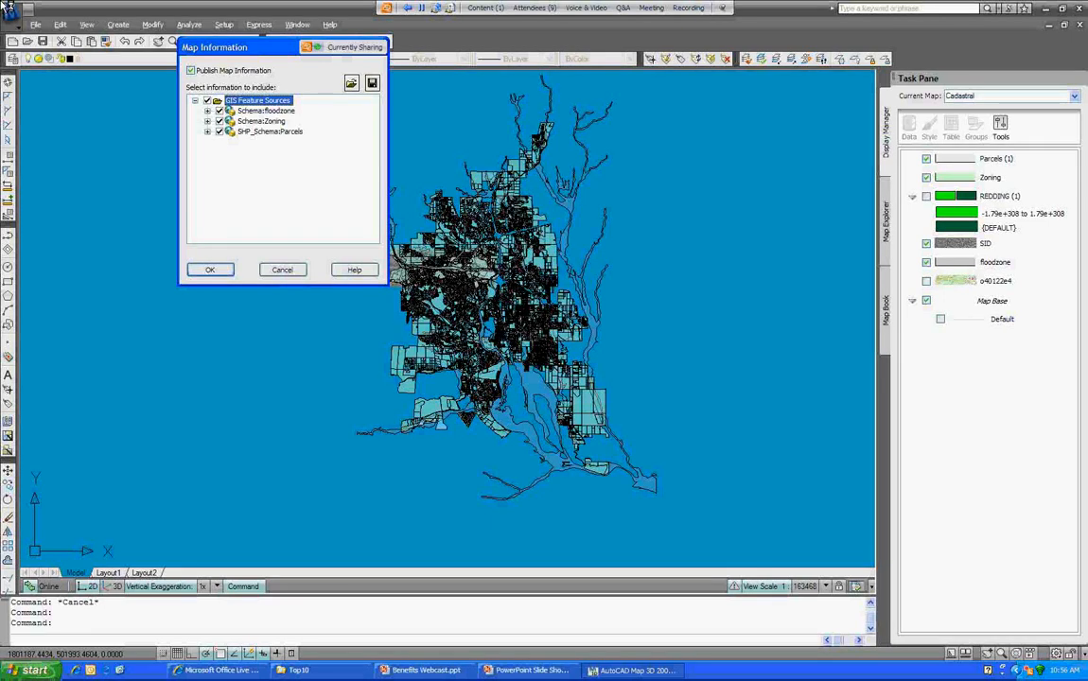
left_click(207, 111)
left_click(208, 131)
left_click(207, 142)
left_click(220, 162)
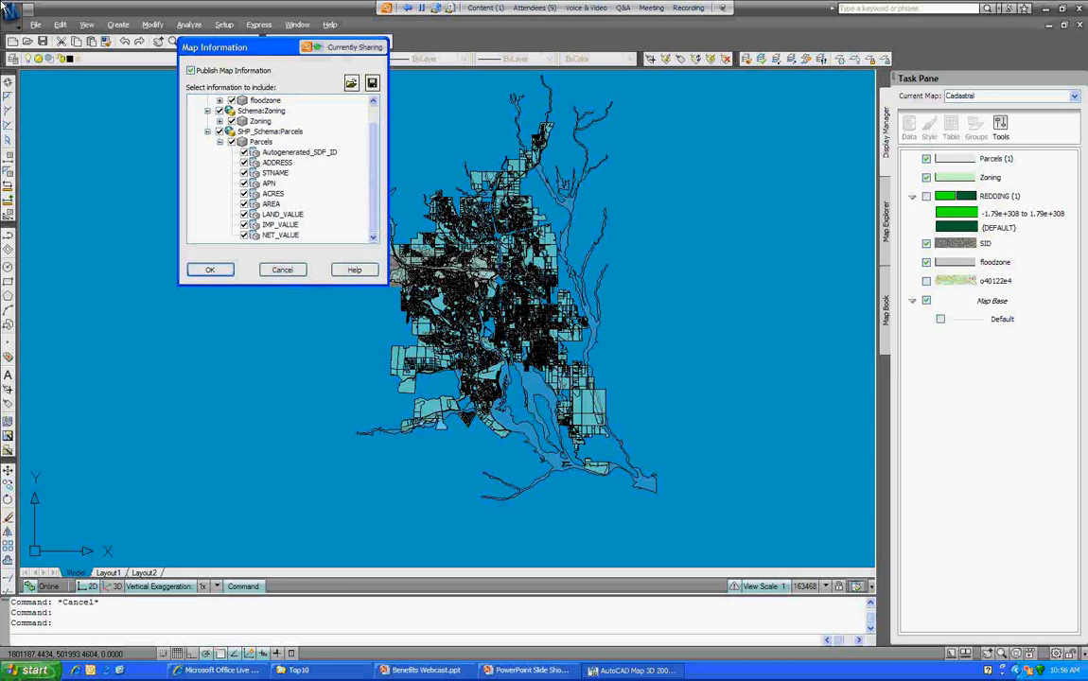
left_click(219, 142)
left_click(208, 152)
left_click(208, 131)
left_click(207, 111)
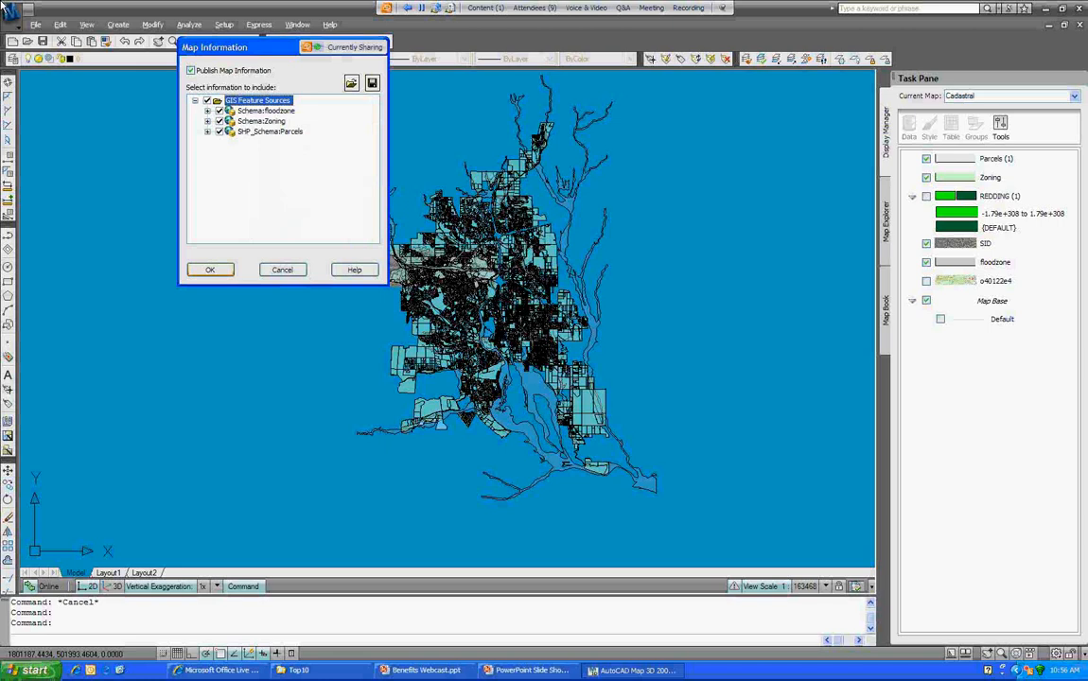
Step: Accept the DWF map information and start publishing the sheets to DWF
left_click(211, 270)
left_click(35, 25)
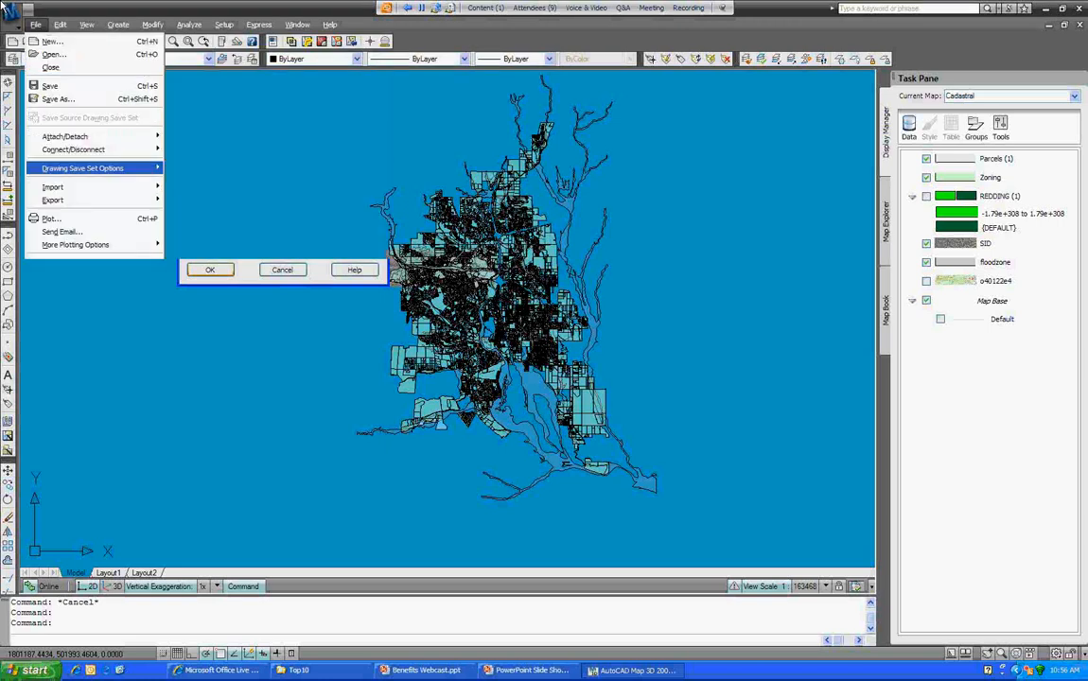
left_click(205, 295)
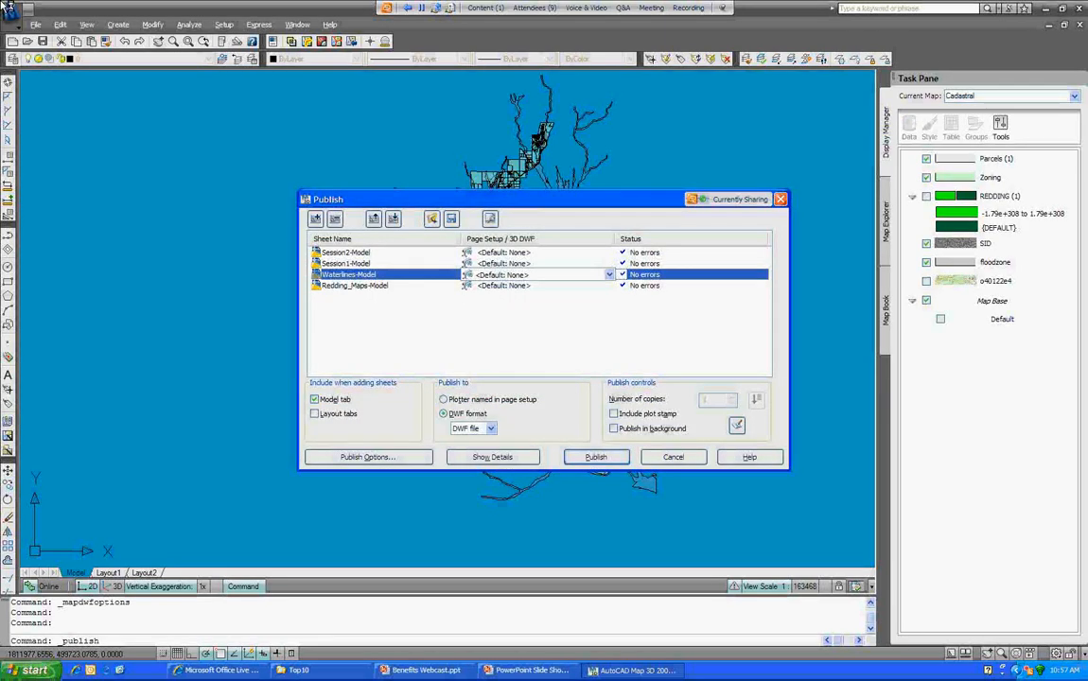
Step: Remove the Waterlines-Model, Session1-Model and Session2-Model sheets from the publish list
right_click(331, 275)
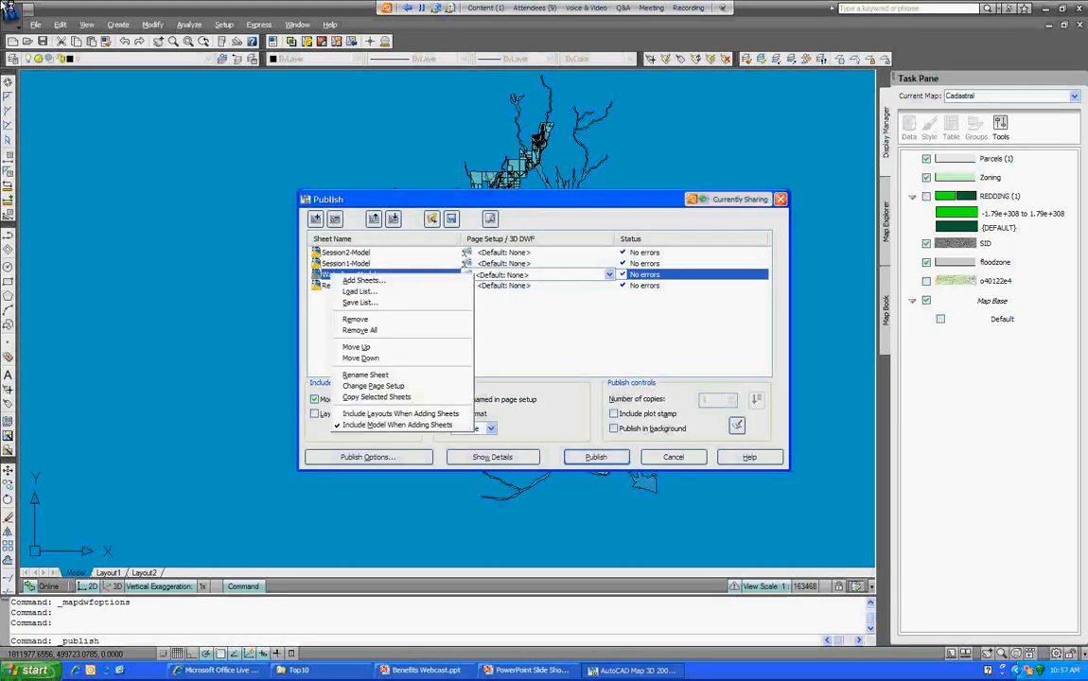
left_click(356, 320)
right_click(348, 264)
left_click(373, 310)
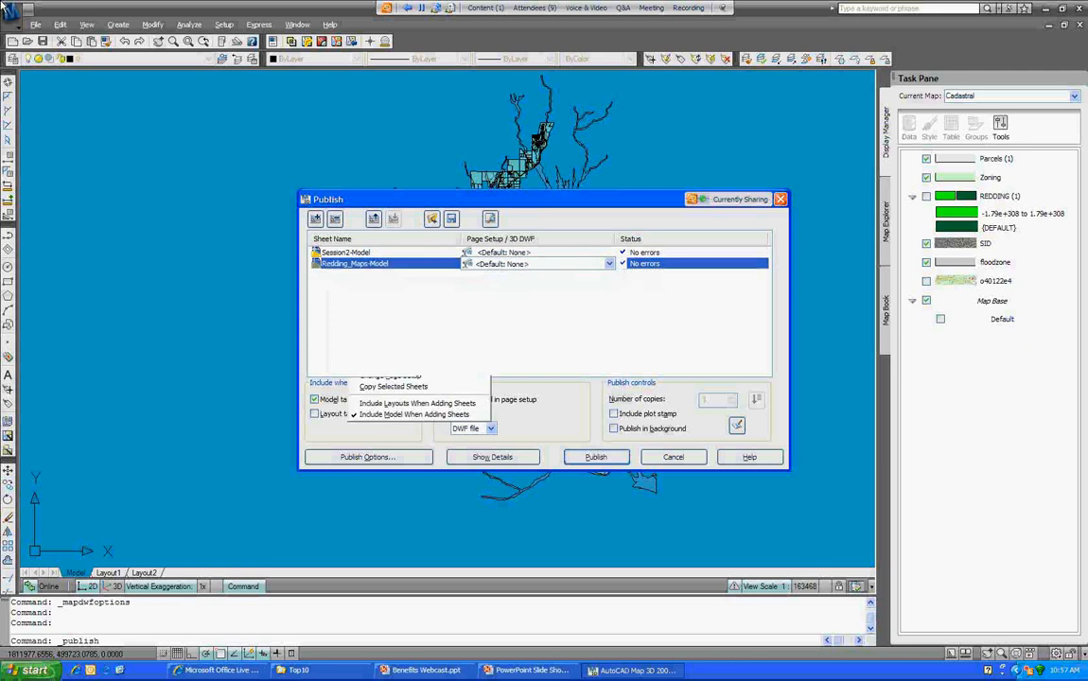
right_click(336, 253)
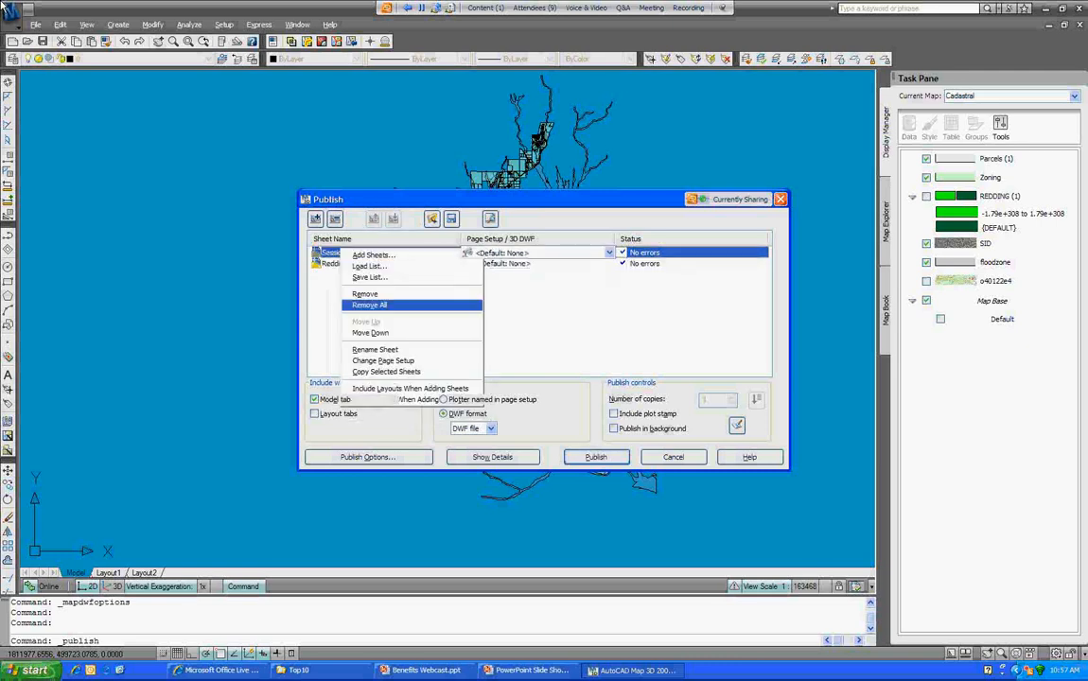
left_click(369, 301)
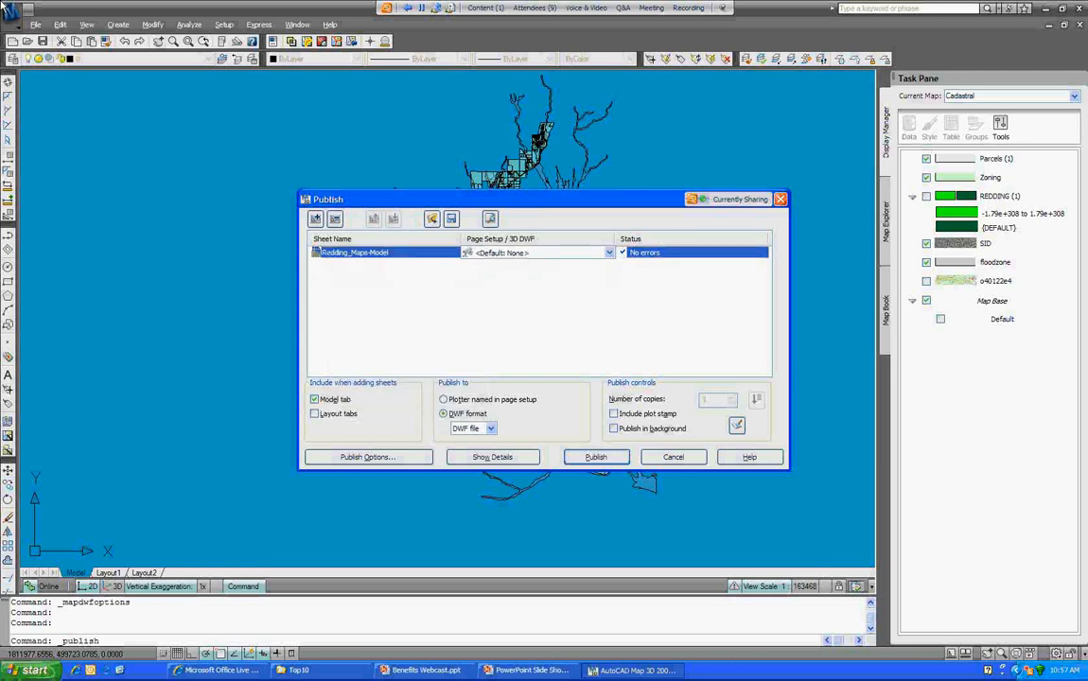
left_click(426, 307)
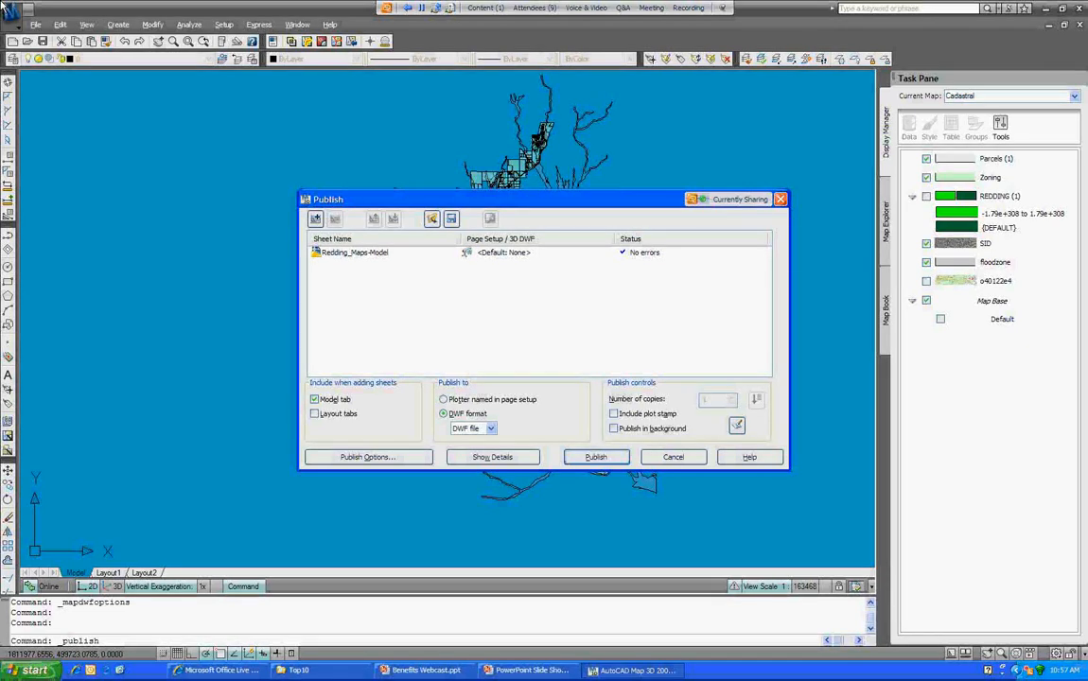
Step: Publish the list and pick C:\Map 3D Projects\Top10 as the DWF save folder
key("Return")
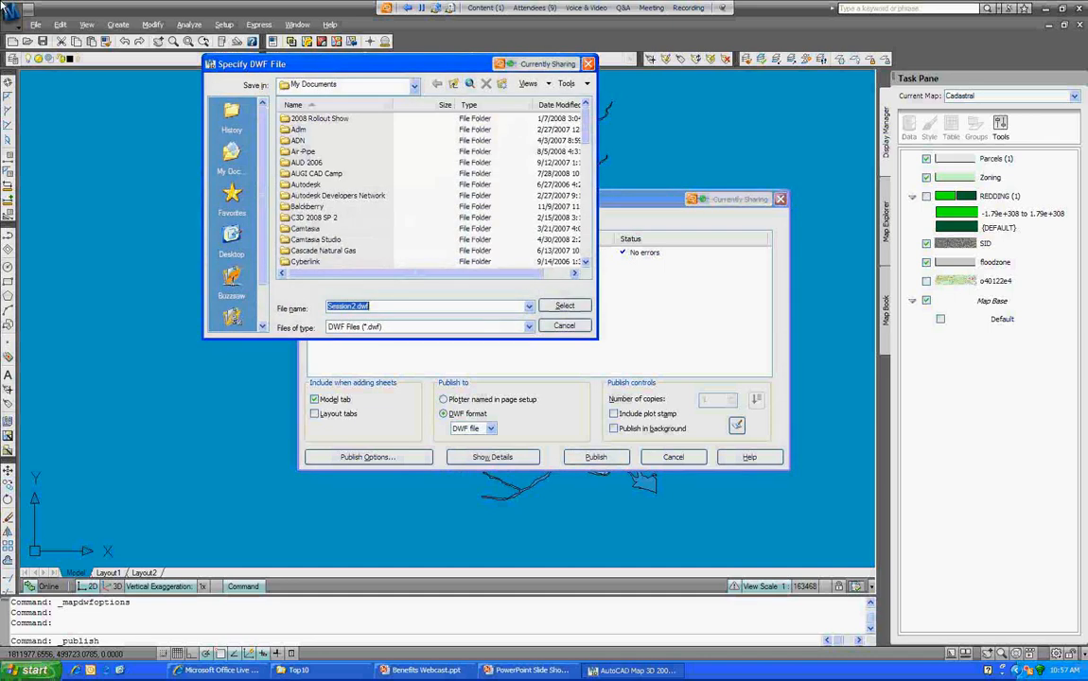
left_click(413, 85)
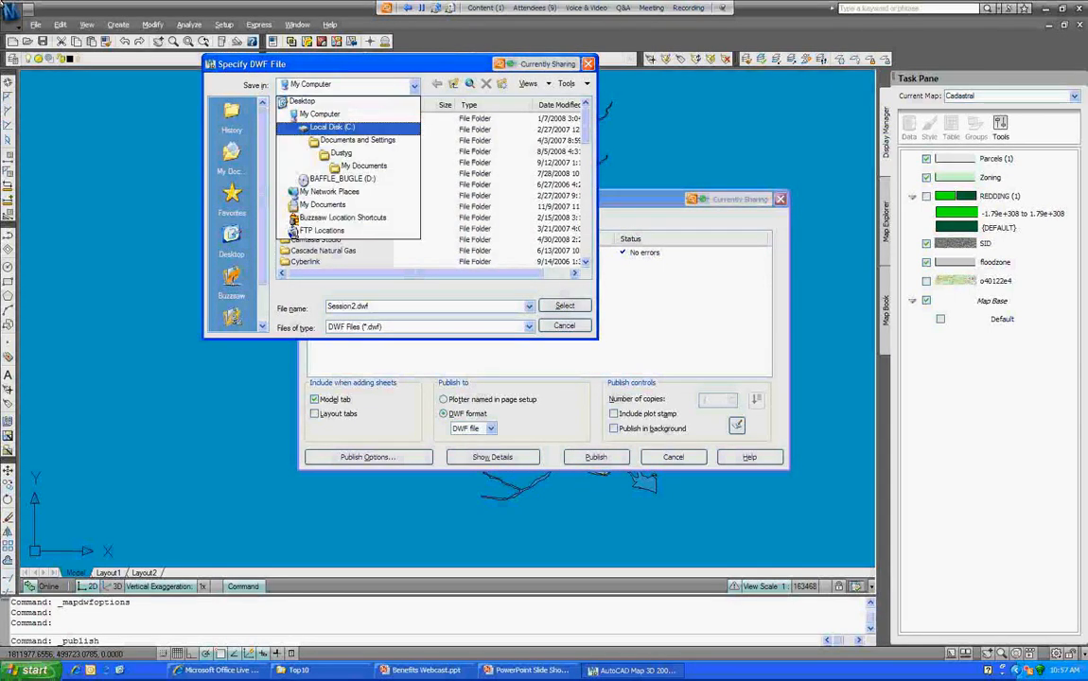
key("Return")
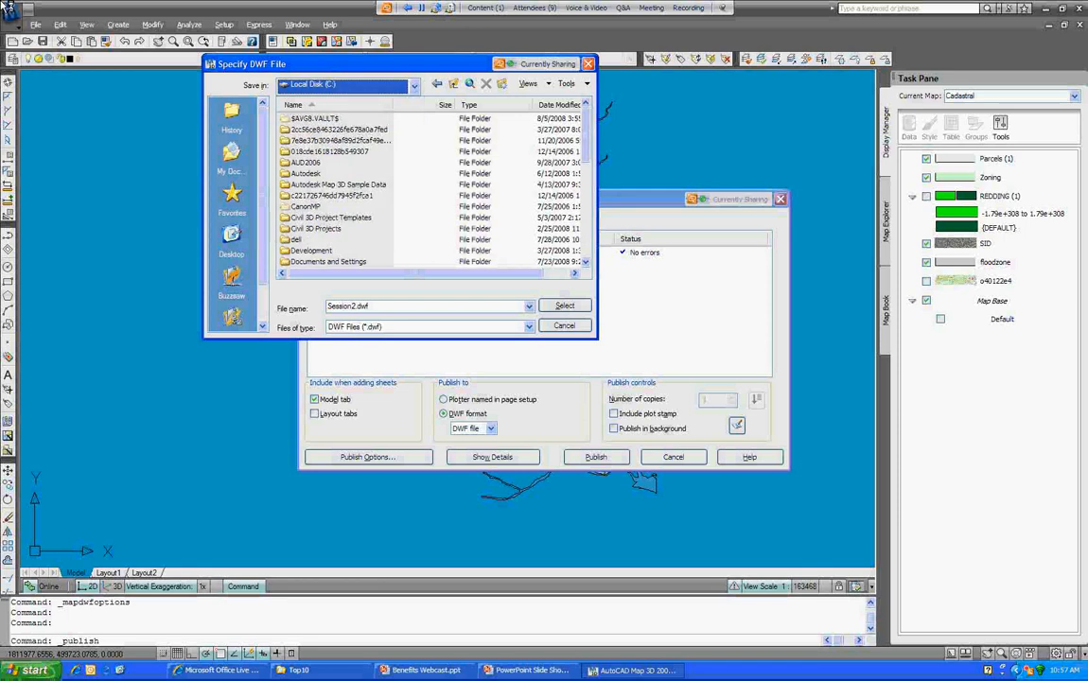
double_click(325, 196)
scroll(430, 189, "down", 2)
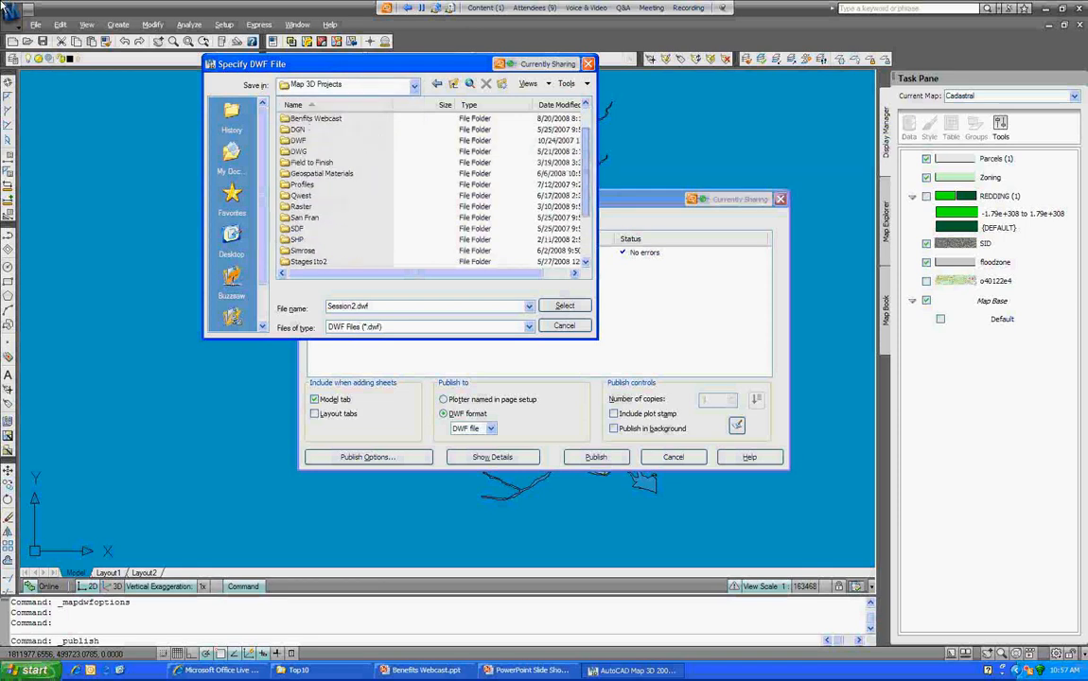
double_click(300, 262)
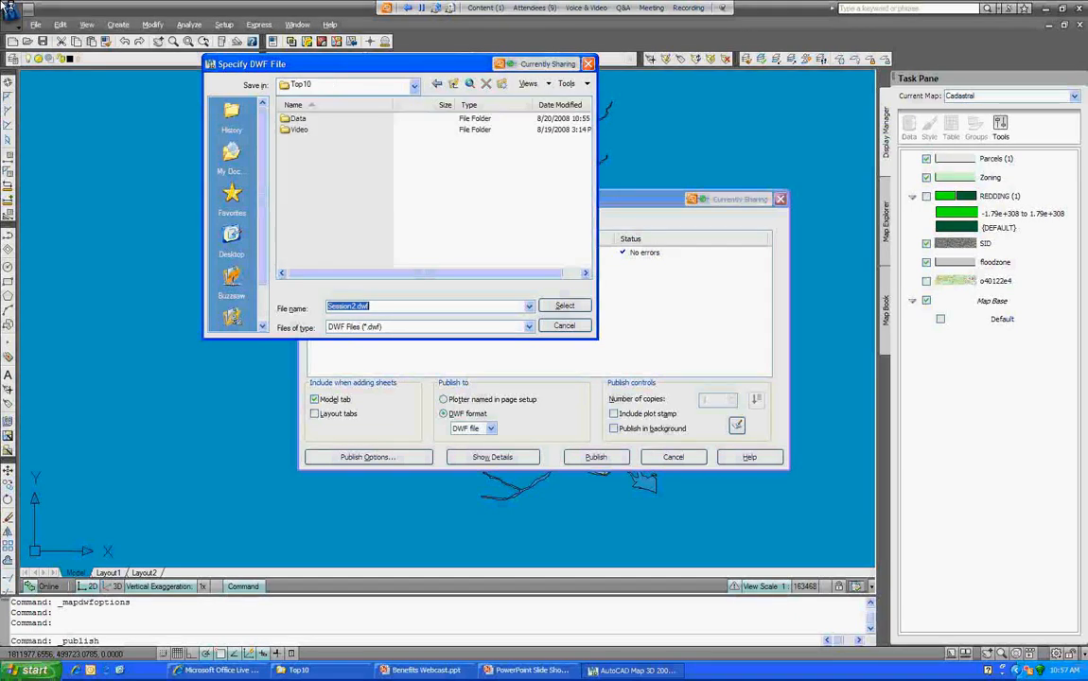
Step: Name the DWF file Map and start publishing without saving the sheet list
type("Map")
key("BackSpace")
type("p")
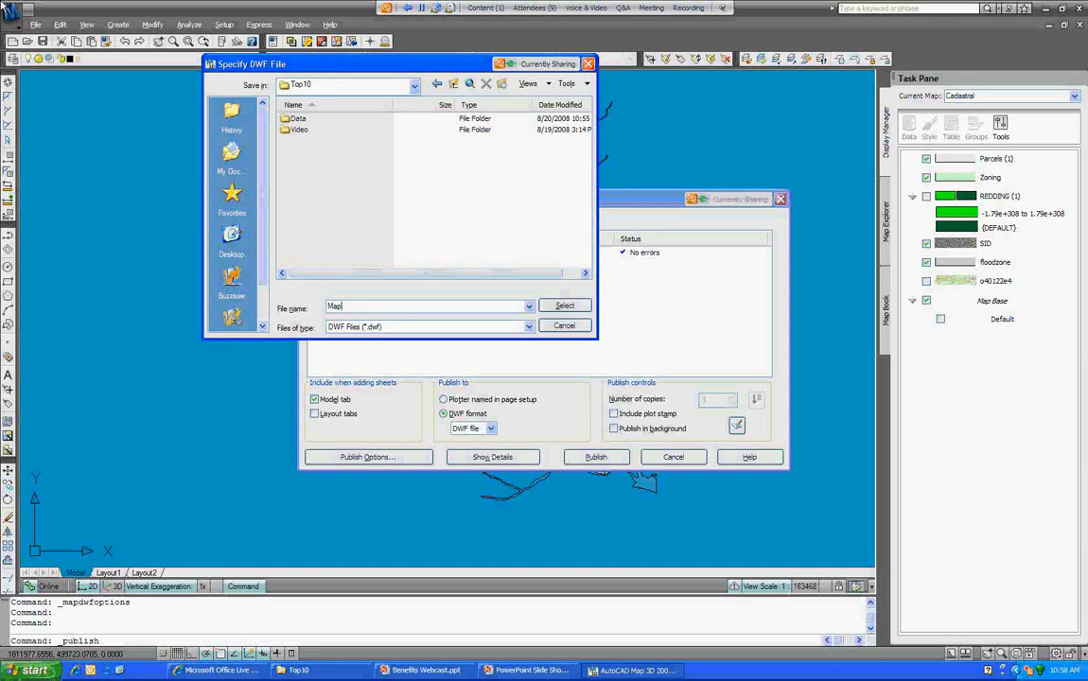
key("Return")
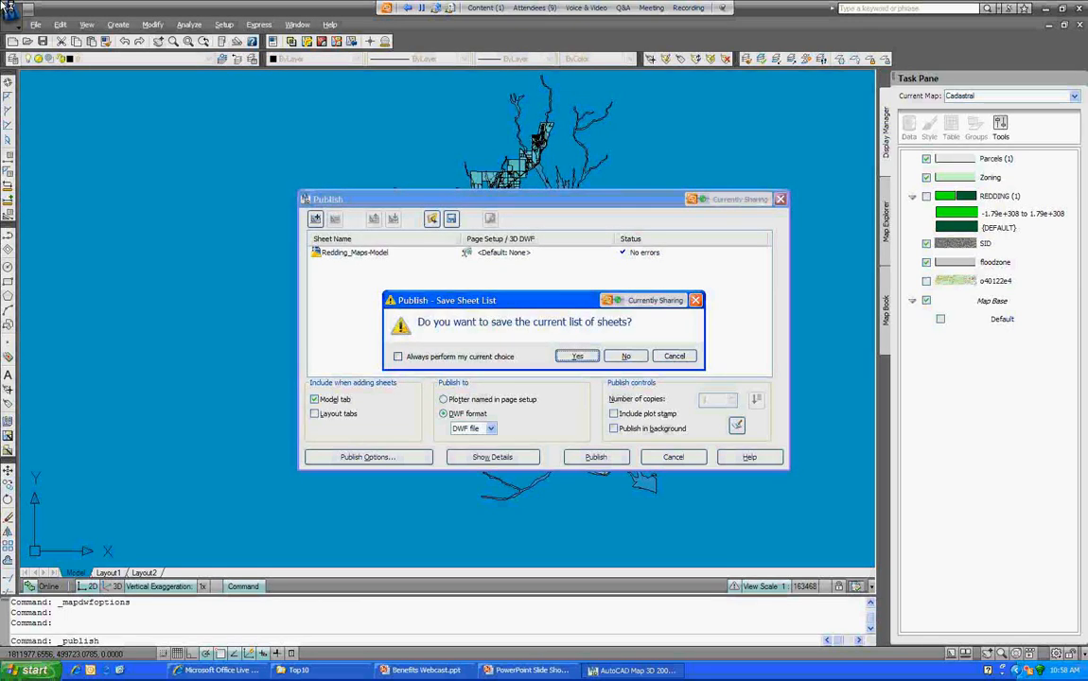
key("n")
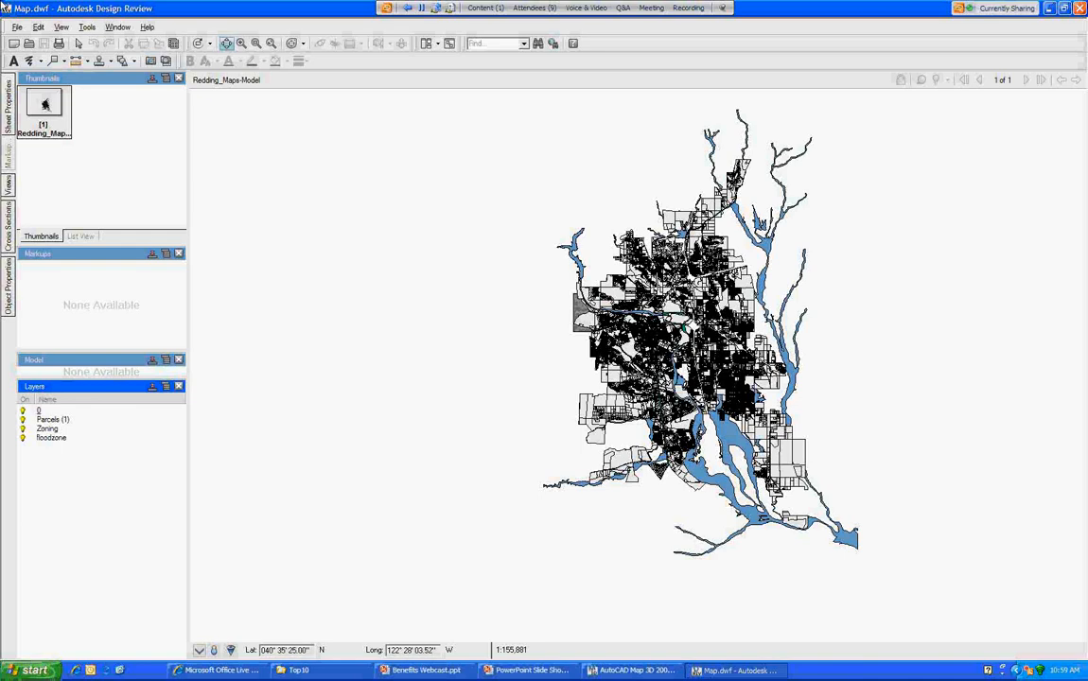
Step: Hide layer 0, select the Zoning layer, and zoom in closely on the parcels
left_click(23, 411)
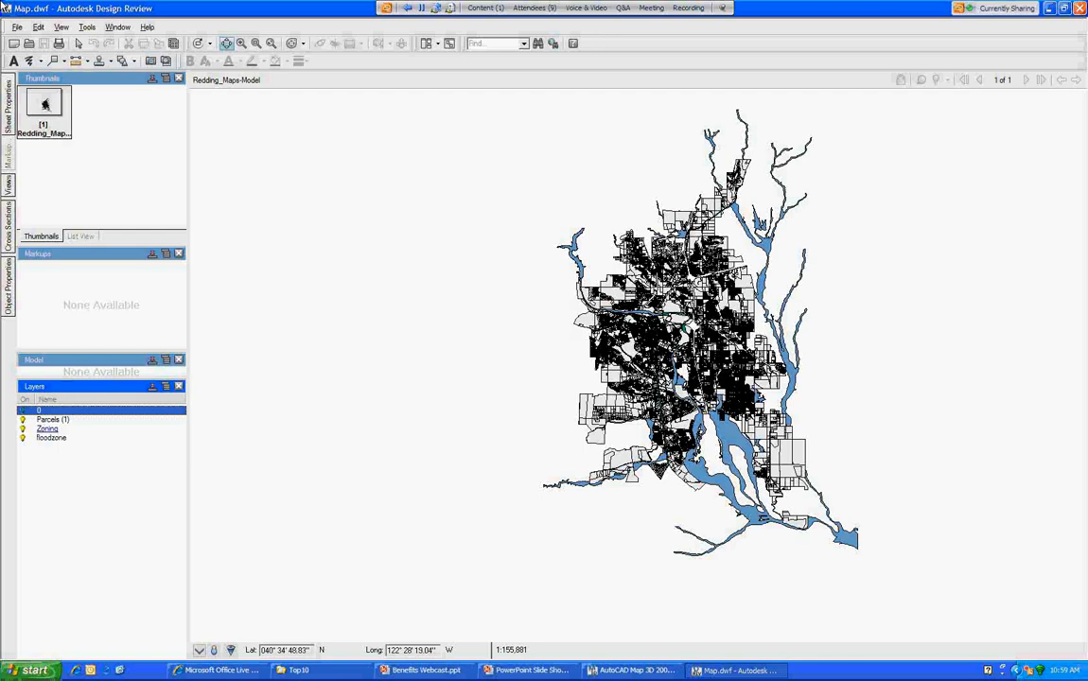
left_click(47, 429)
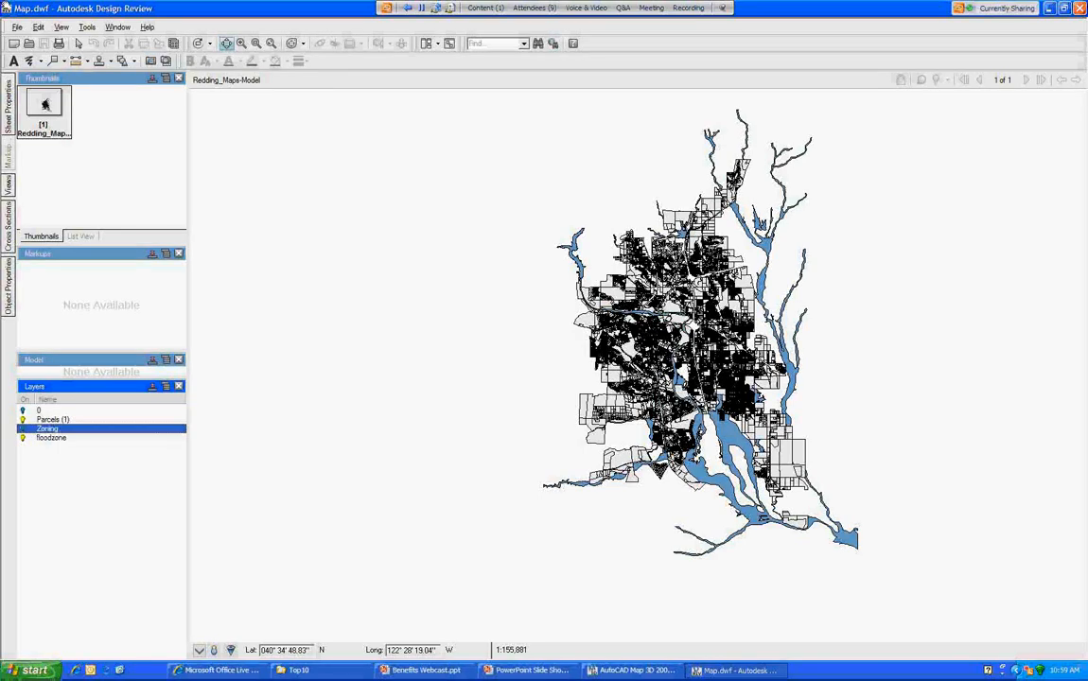
left_click_drag(866, 358, 754, 375)
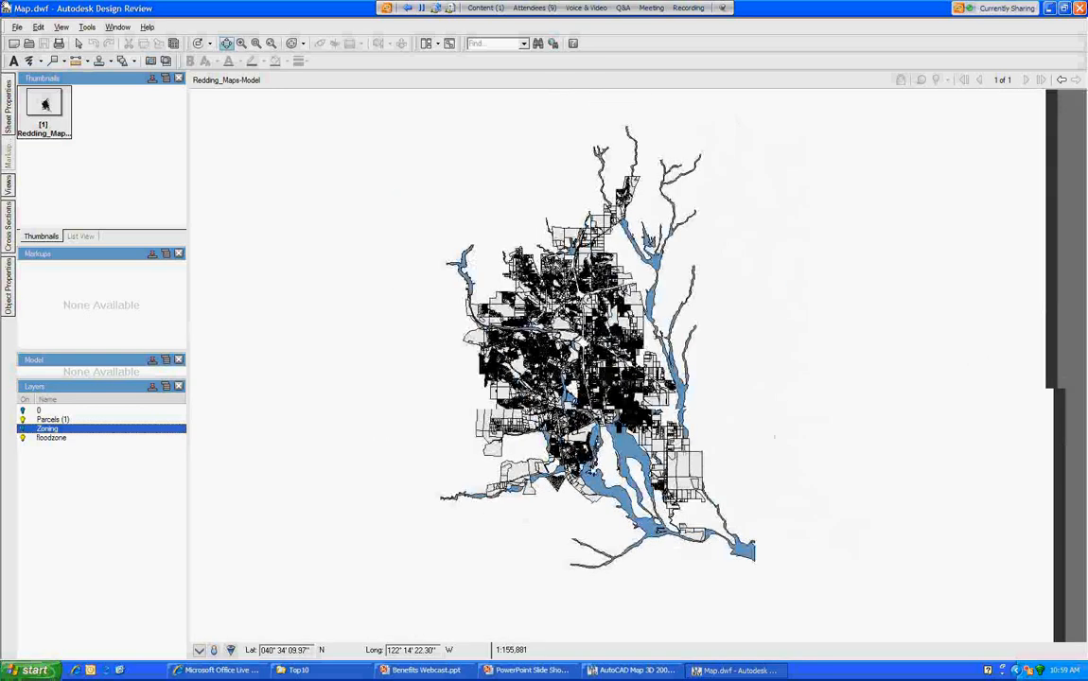
scroll(584, 343, "up", 2)
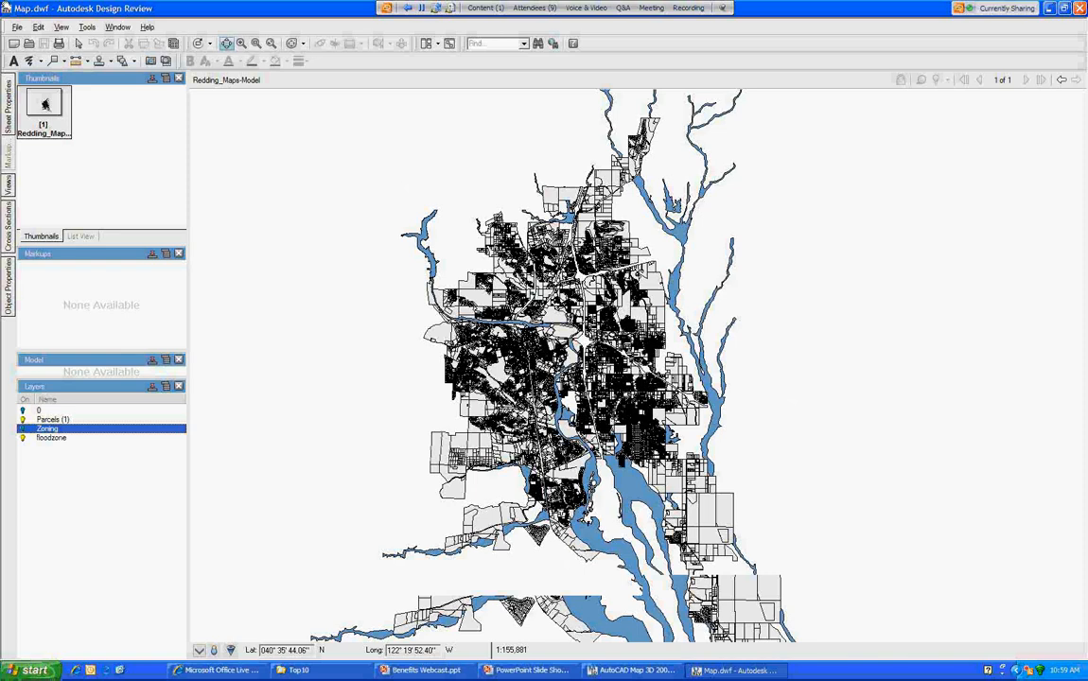
scroll(545, 303, "up", 3)
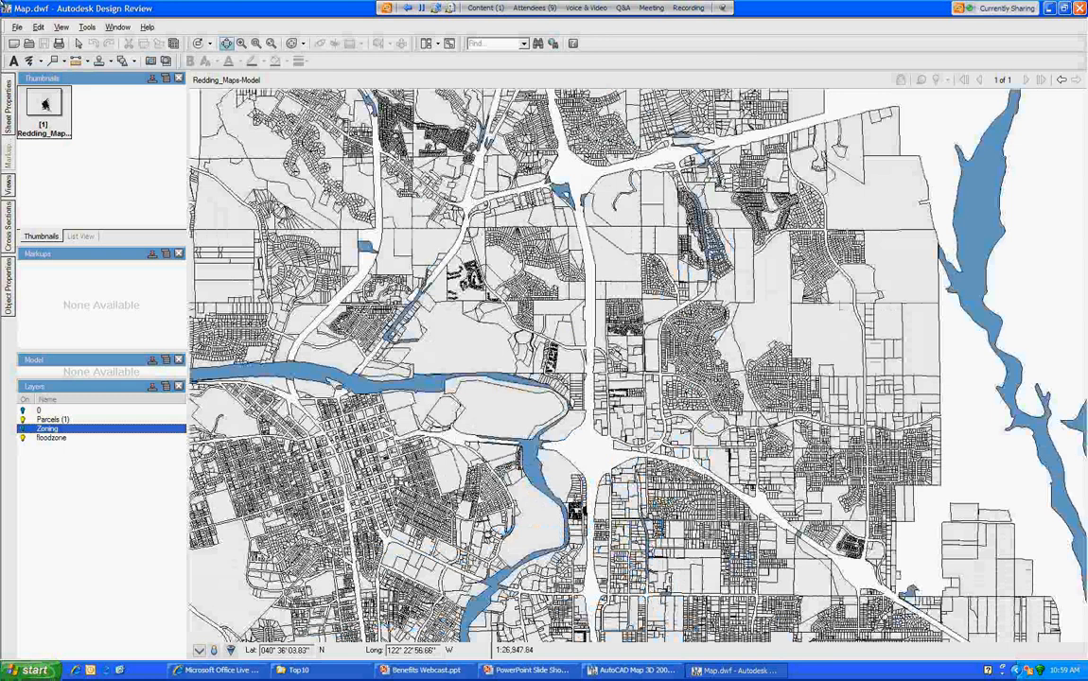
scroll(639, 365, "up", 2)
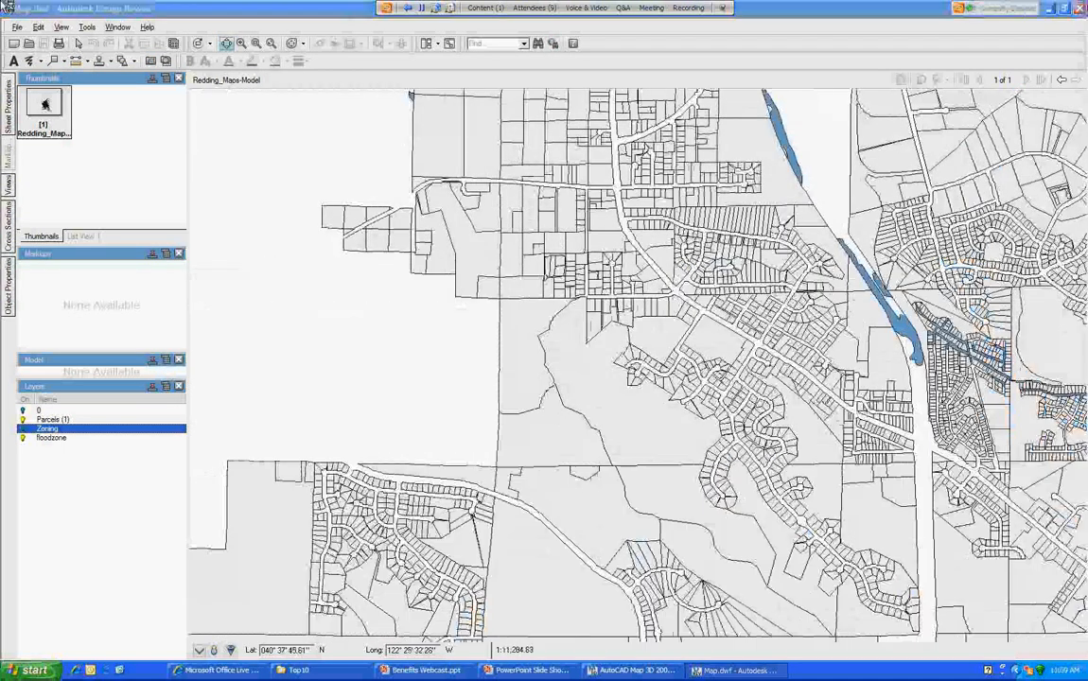
left_click(78, 44)
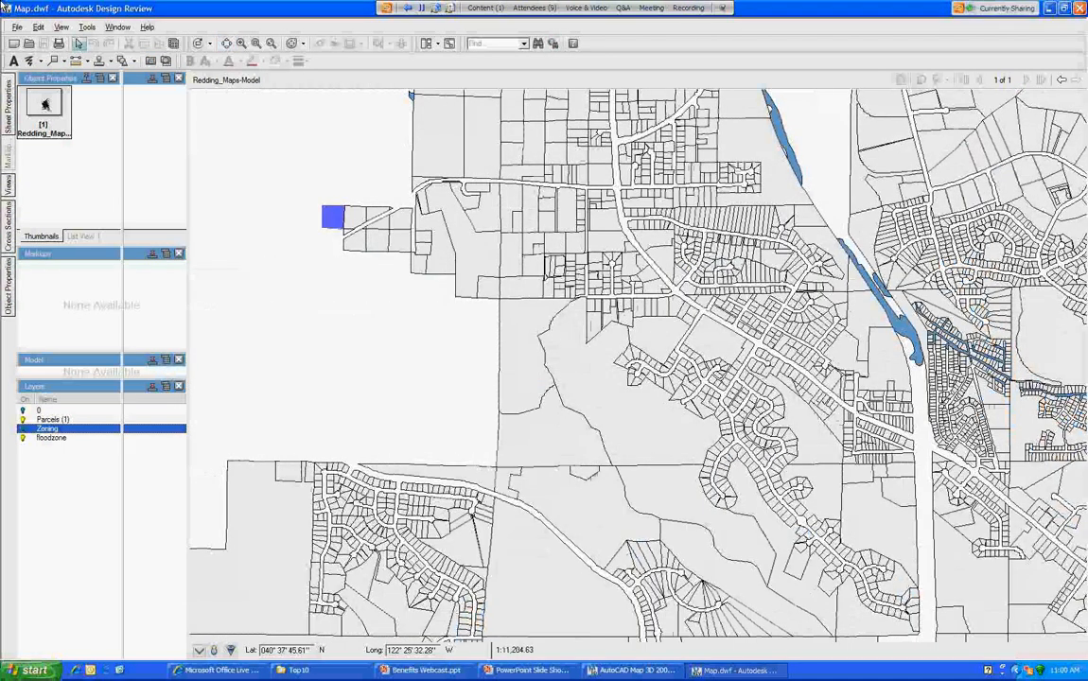
left_click(333, 218)
mouse_move(9, 287)
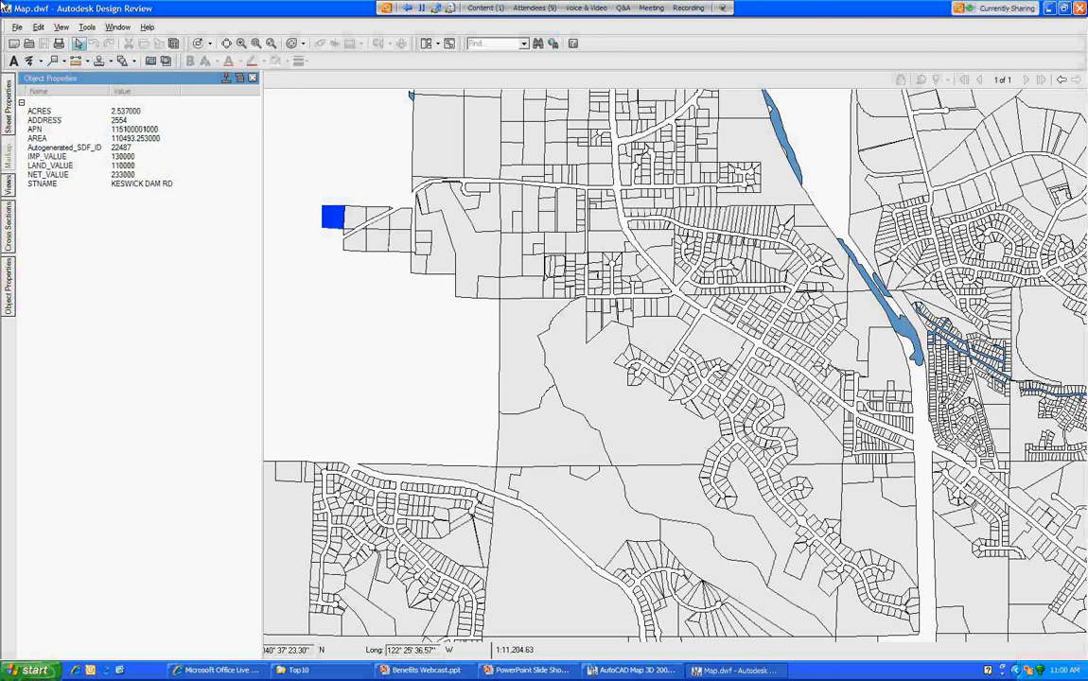
key("Escape")
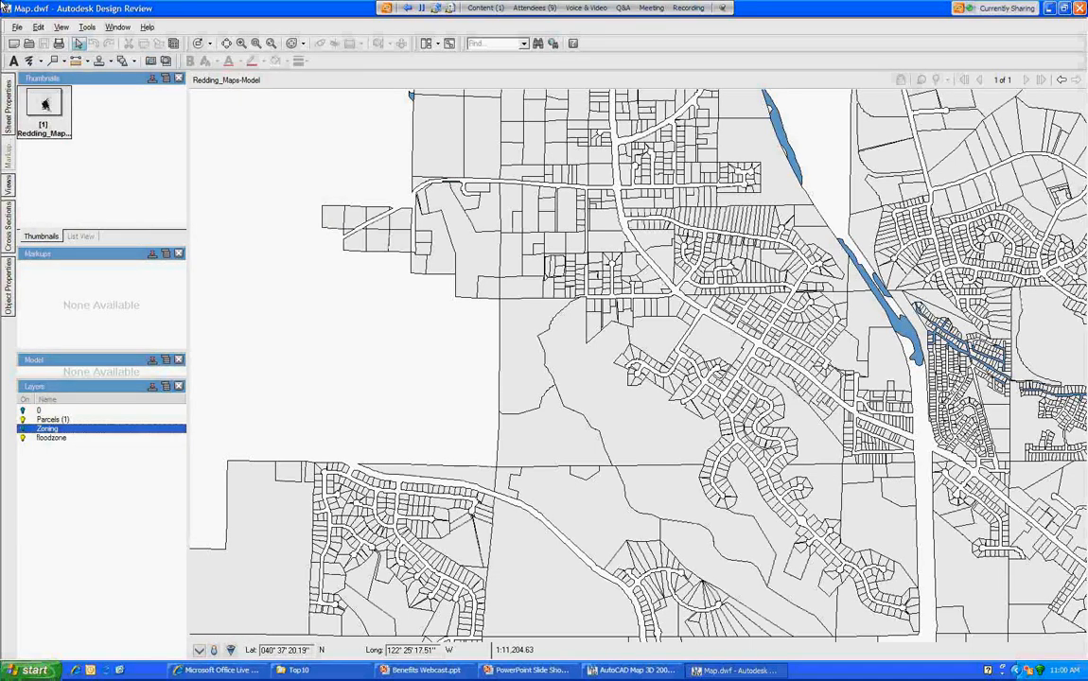
scroll(310, 268, "down", 2)
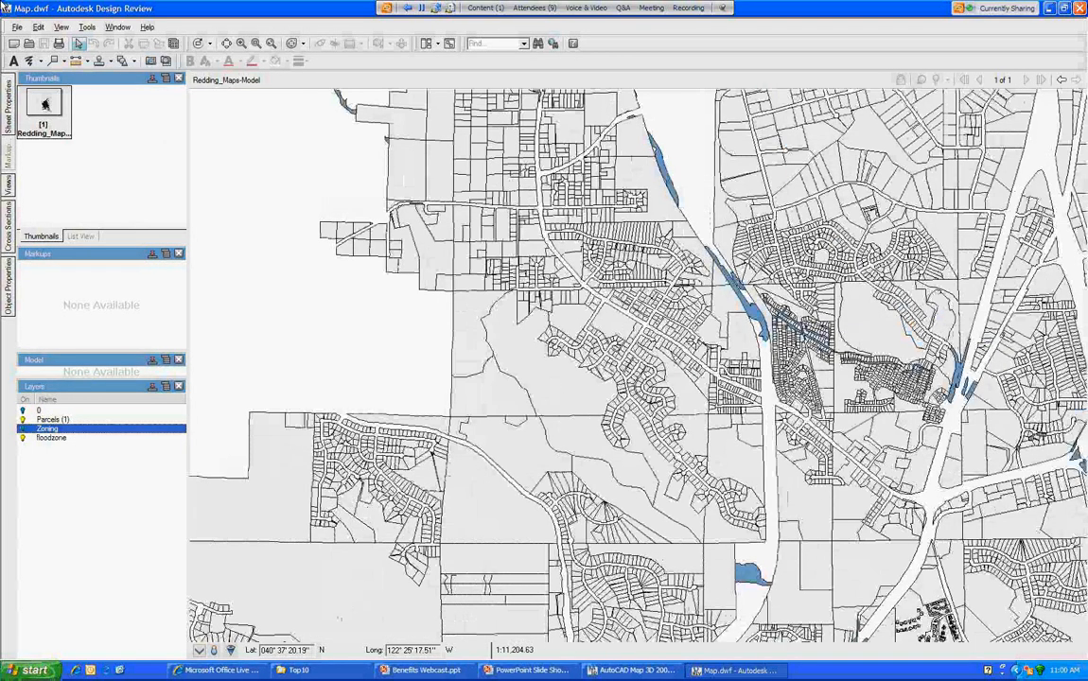
Step: Start a rectangle callout anchored on a parcel, then cancel it
scroll(318, 191, "up", 2)
left_click(65, 61)
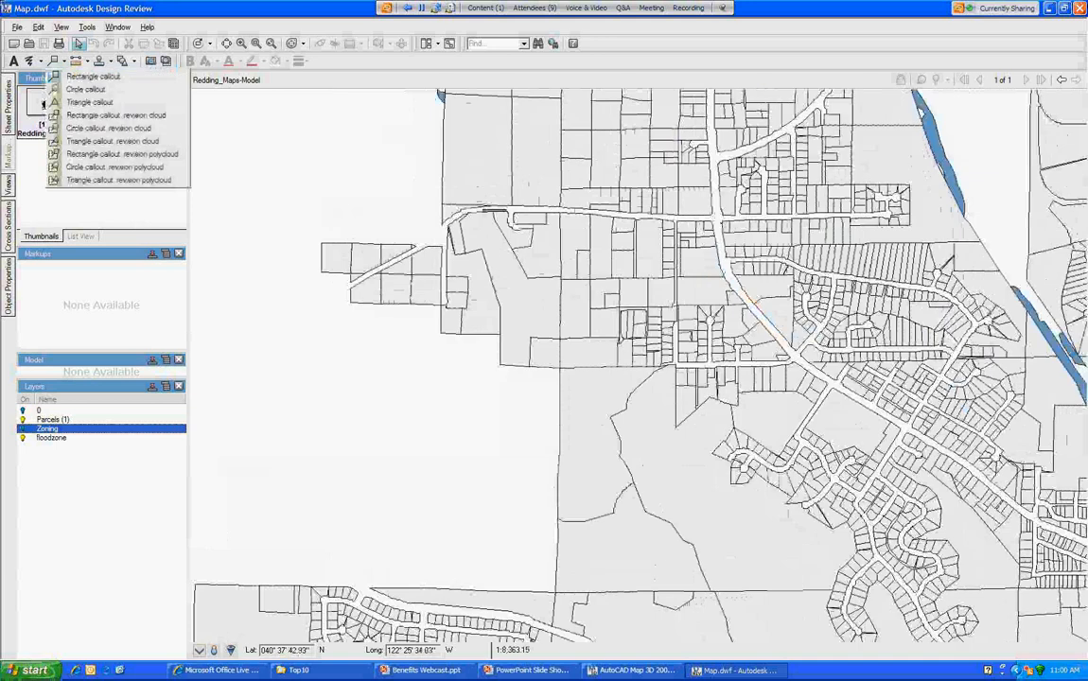
left_click(92, 77)
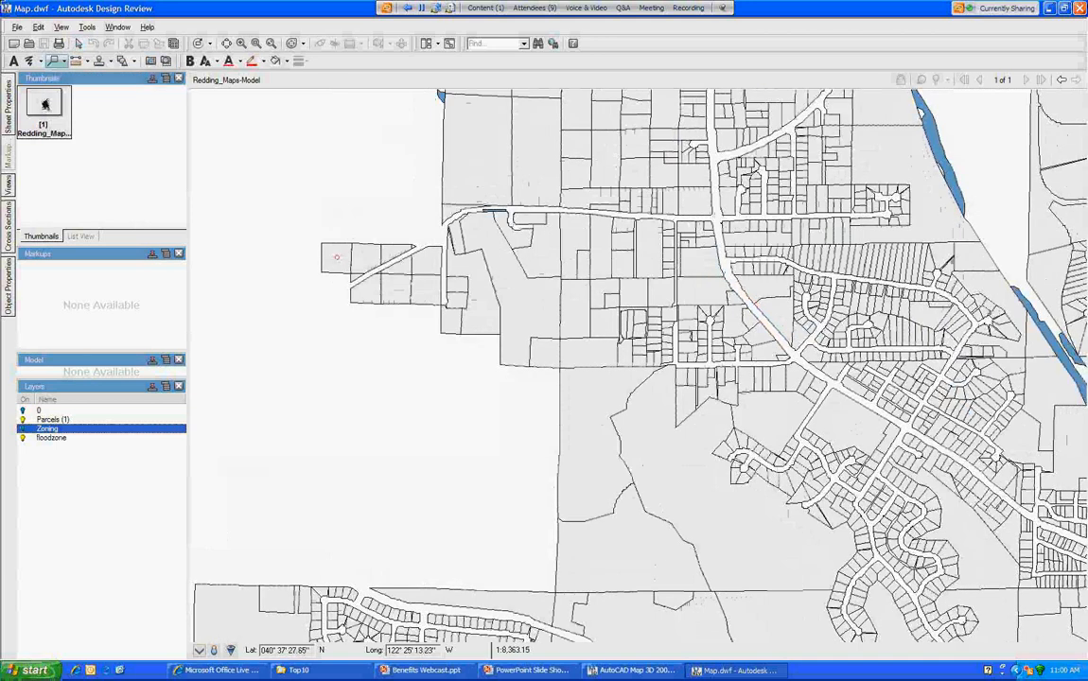
left_click(337, 258)
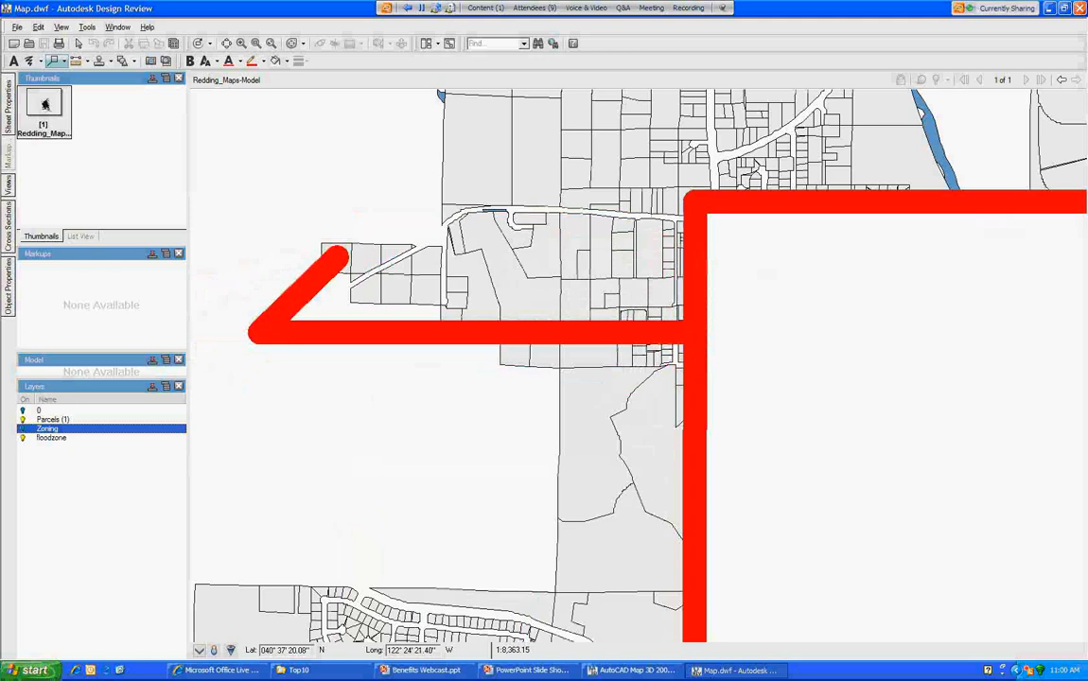
key("Escape")
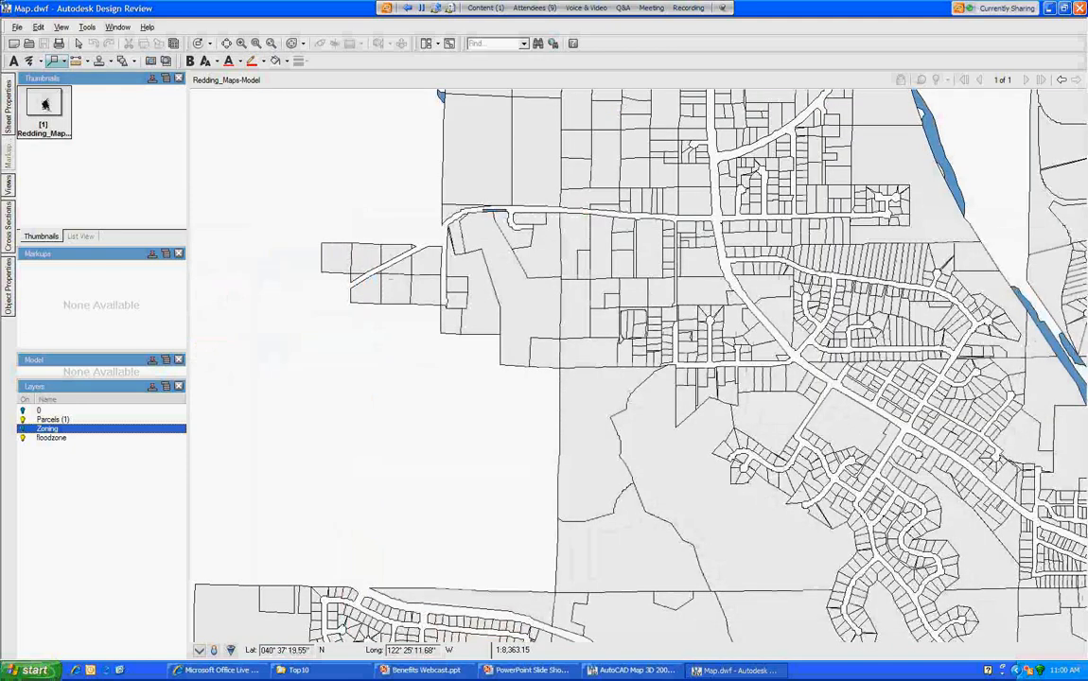
Step: Place a rectangle callout at the western parcels reading 'This is huge.'
scroll(347, 342, "down", 2)
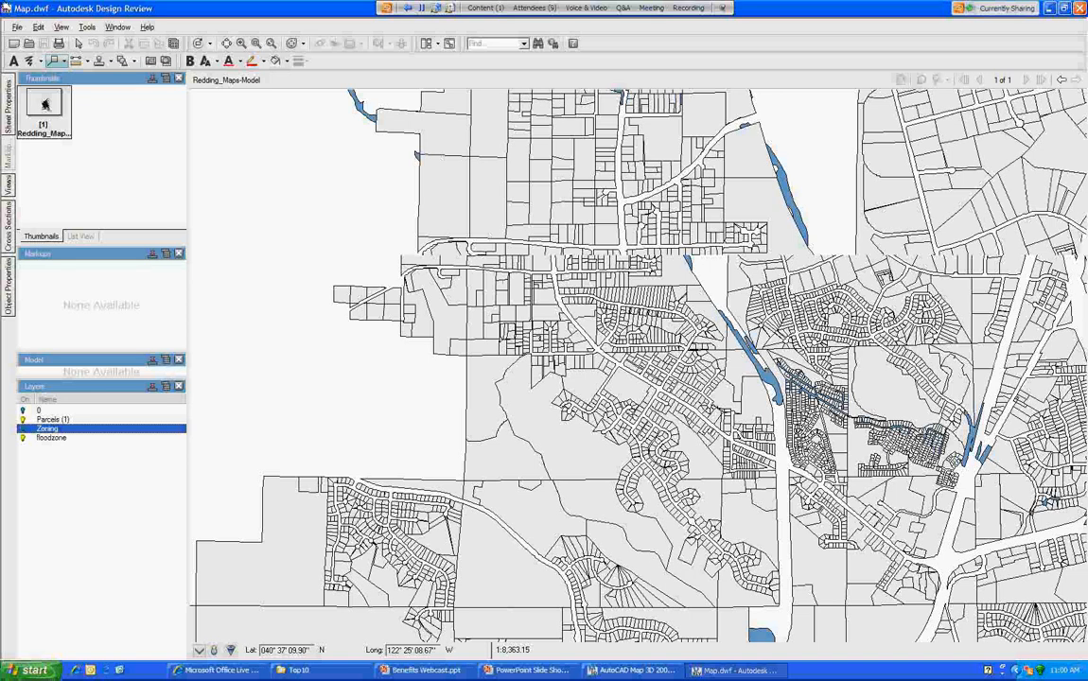
scroll(639, 365, "down", 5)
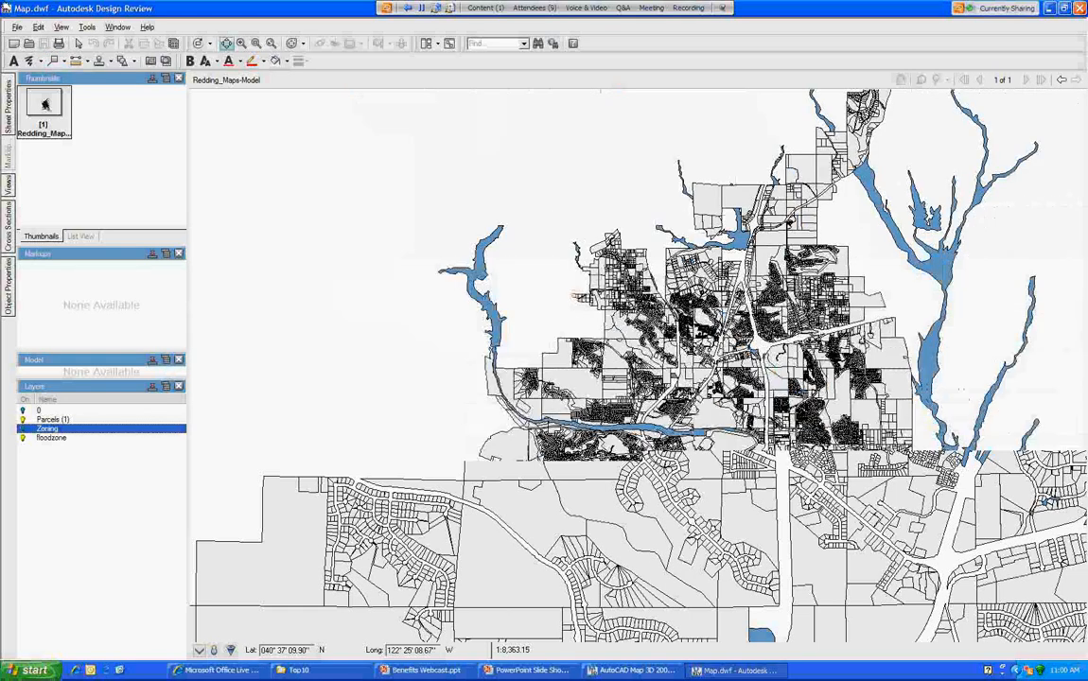
scroll(574, 299, "up", 3)
left_click(54, 61)
left_click(580, 291)
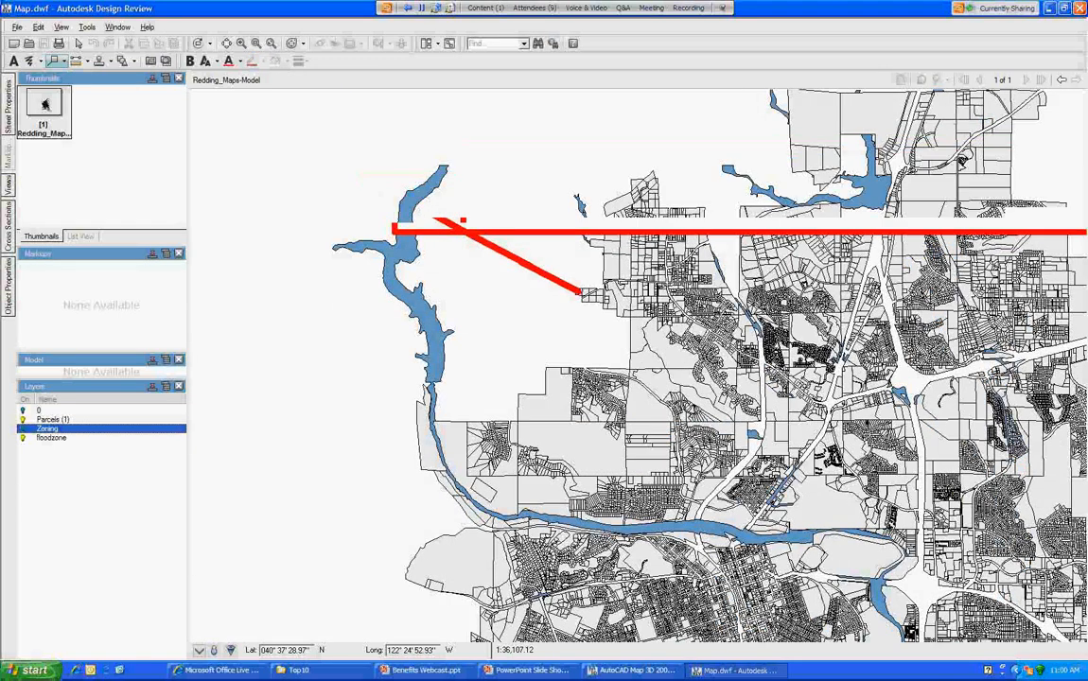
left_click(269, 424)
type("This is huge .")
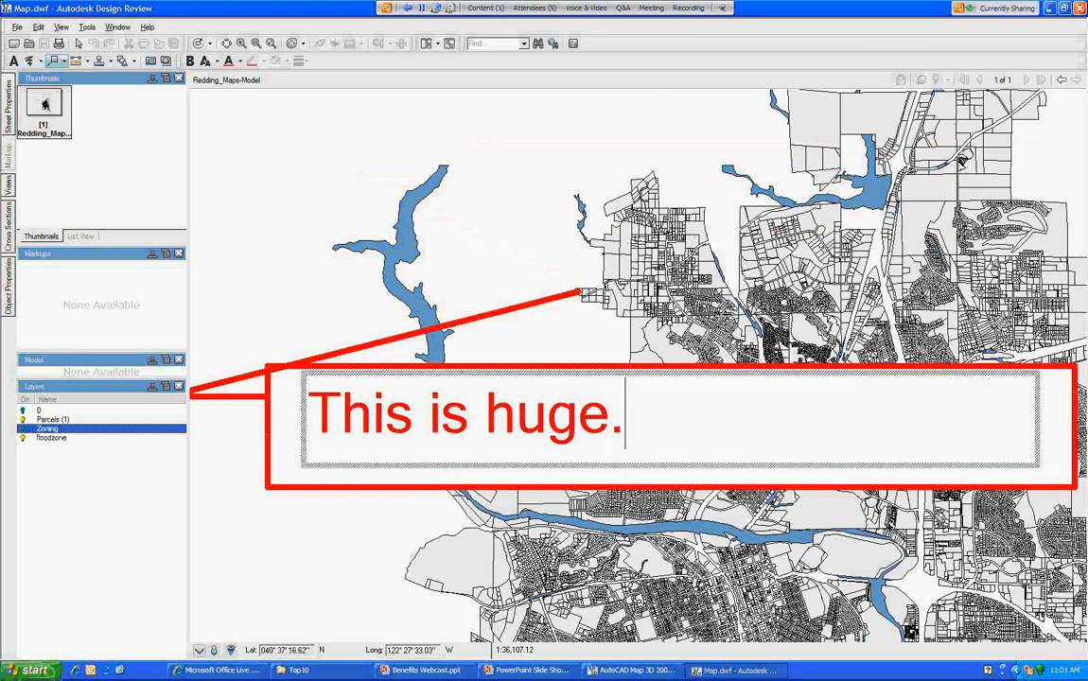
left_click(368, 320)
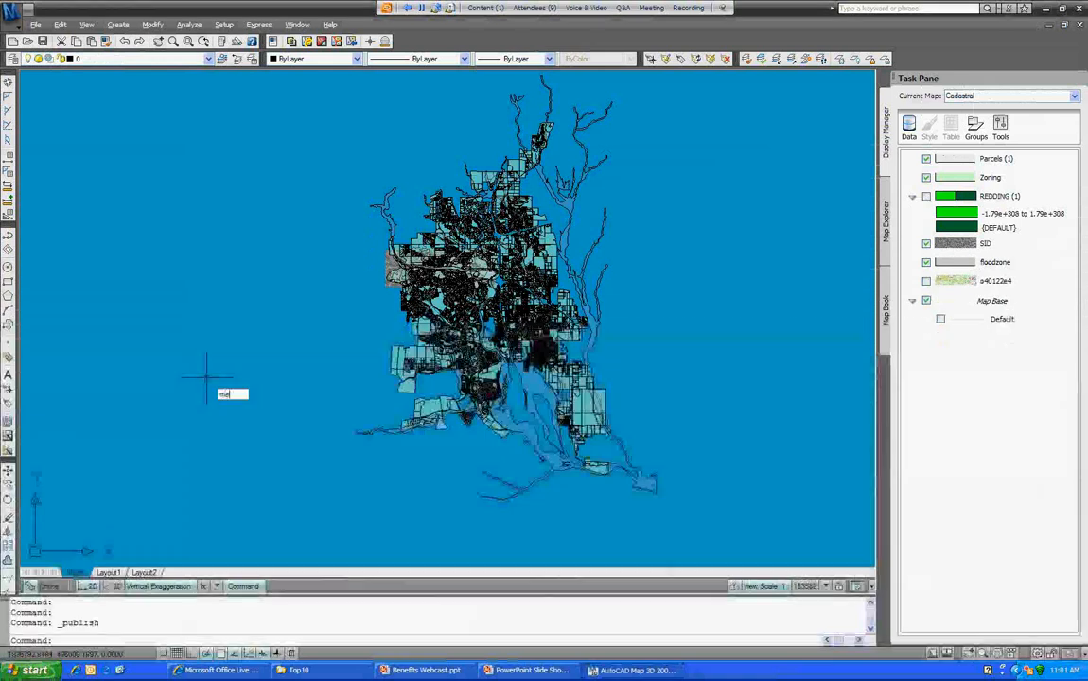
Step: Open Map.dwf from C:\Map 3D Projects\Top10 as the markup set
key("Return")
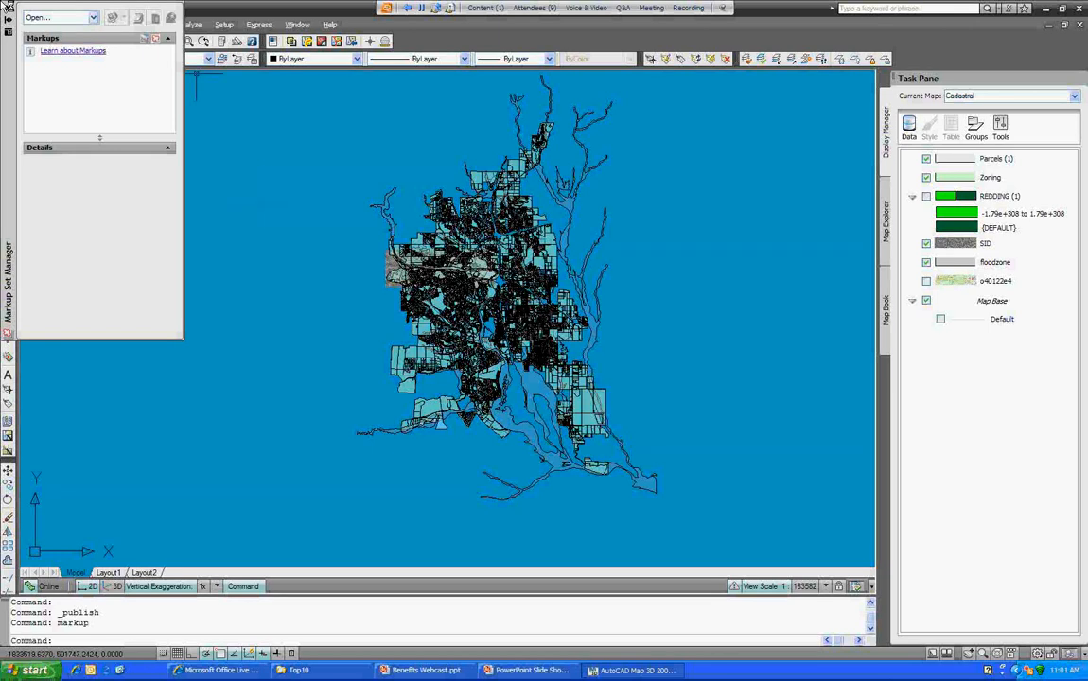
left_click(93, 18)
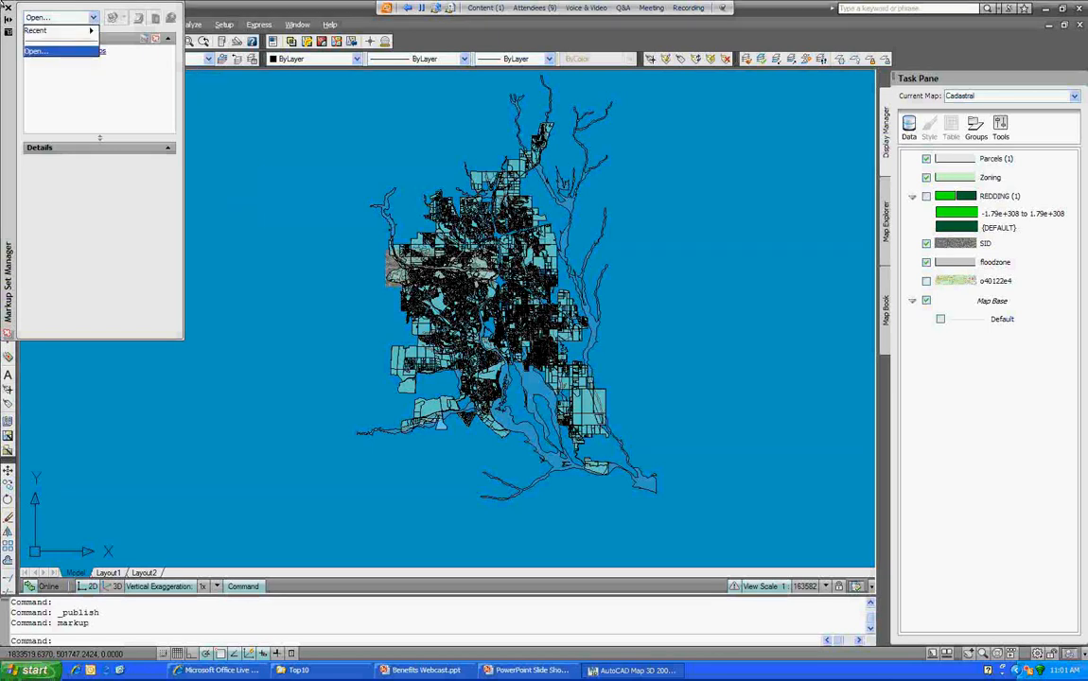
key("Return")
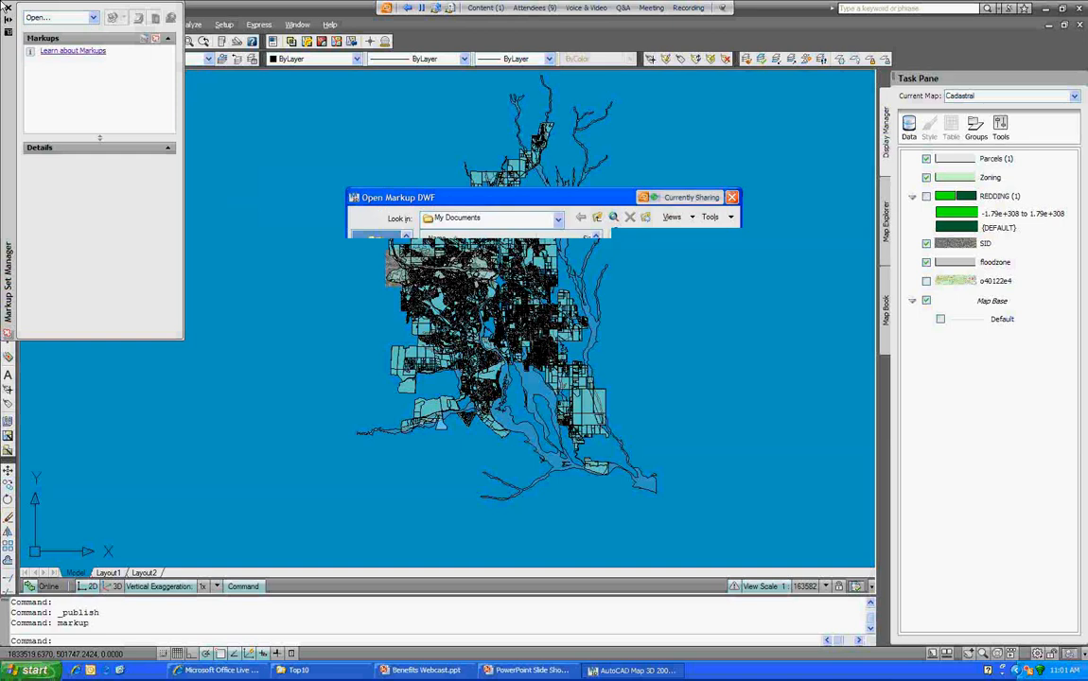
left_click(558, 219)
left_click(483, 263)
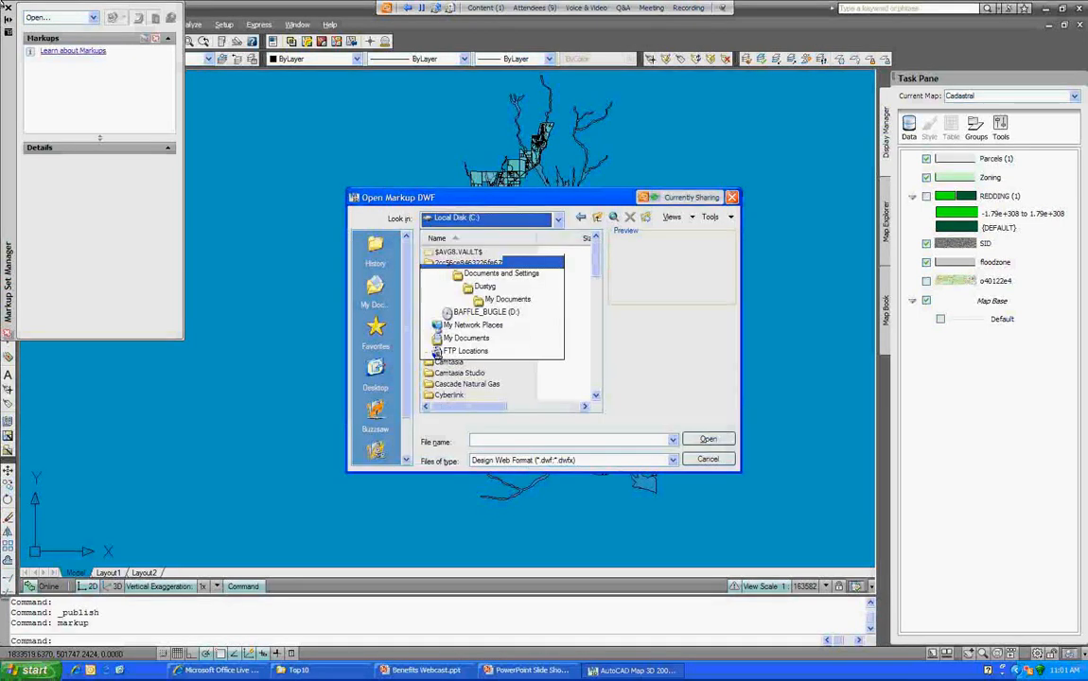
left_click_drag(596, 269, 597, 318)
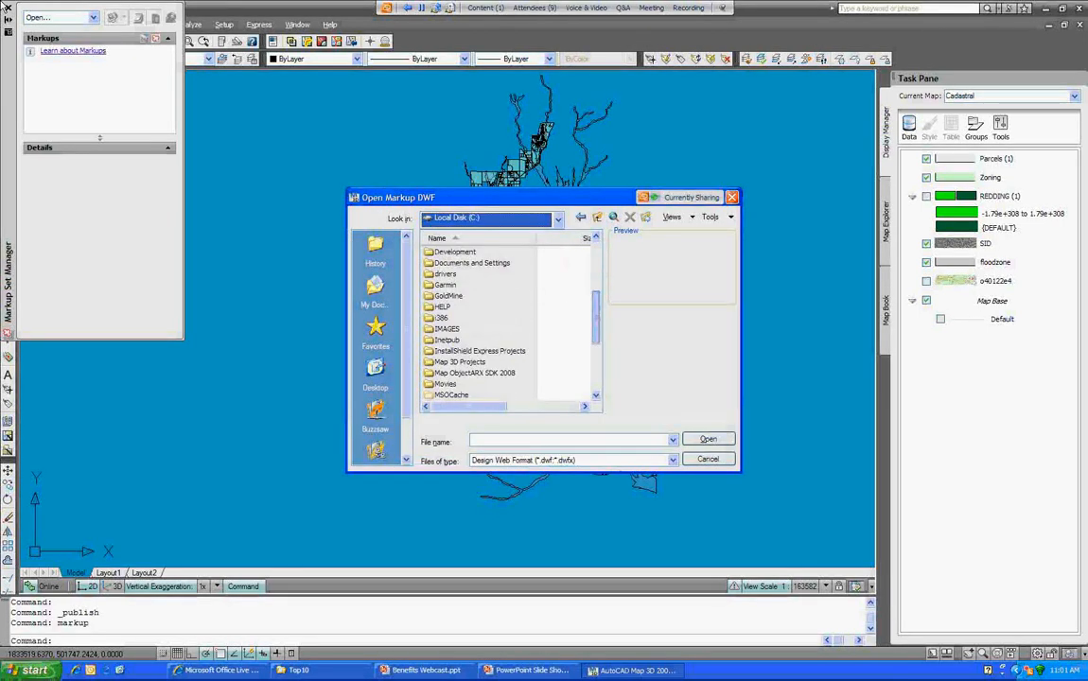
double_click(460, 363)
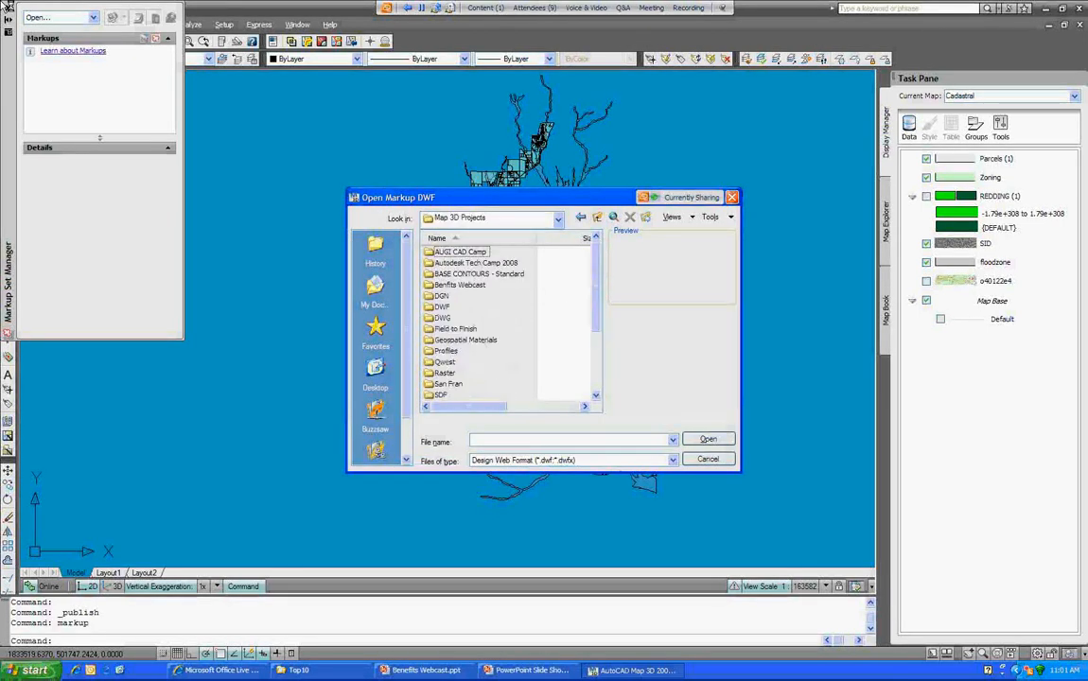
left_click_drag(596, 284, 597, 329)
double_click(444, 362)
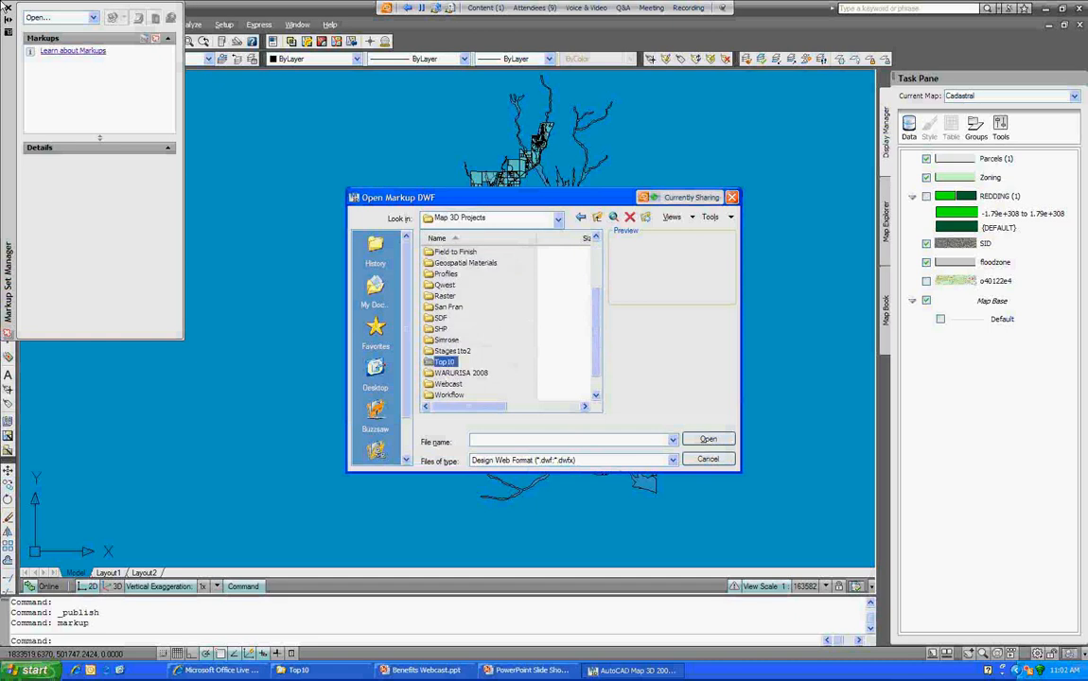
left_click(448, 274)
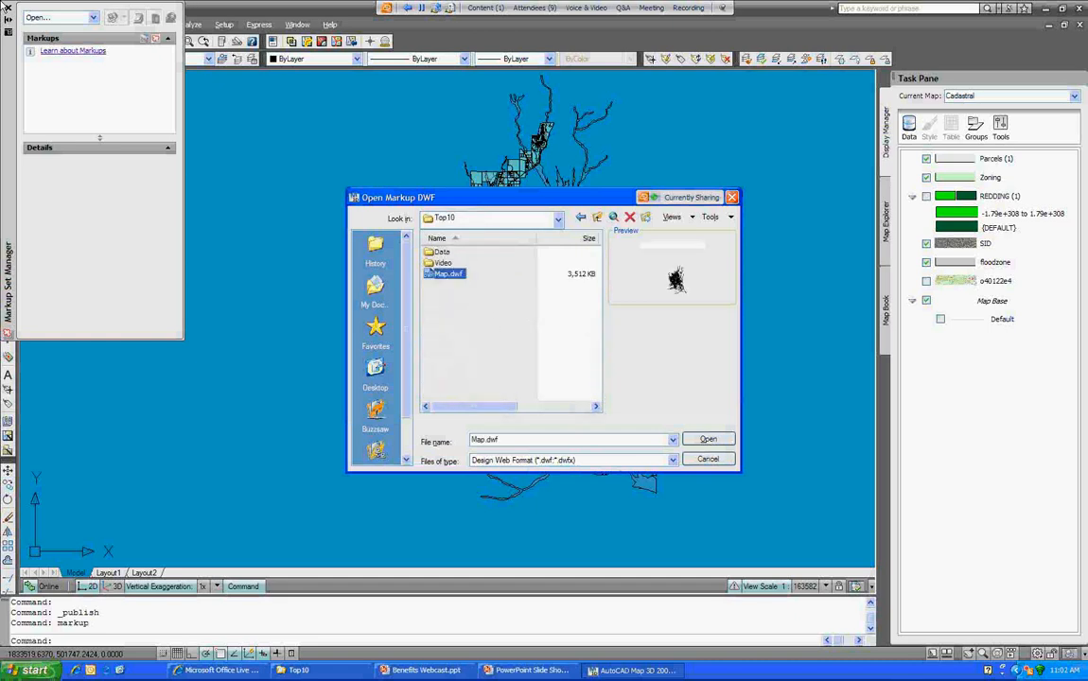
left_click(708, 439)
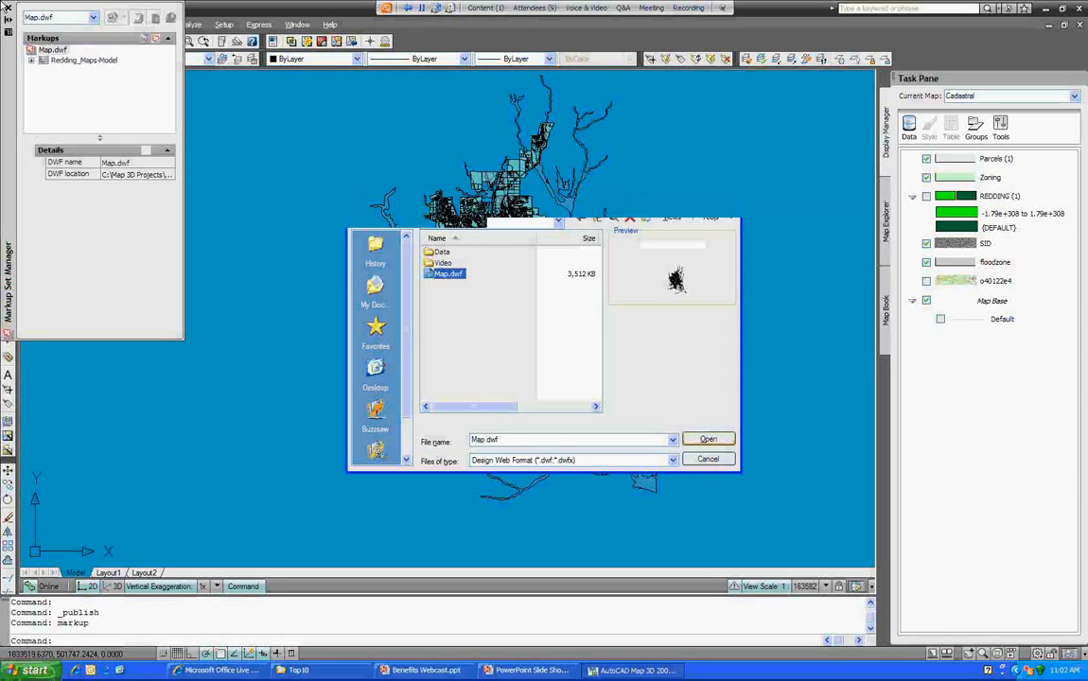
Step: Open the 'This is huge.' markup, set its status to Done, and note 'Yes this is huge.'
right_click(82, 71)
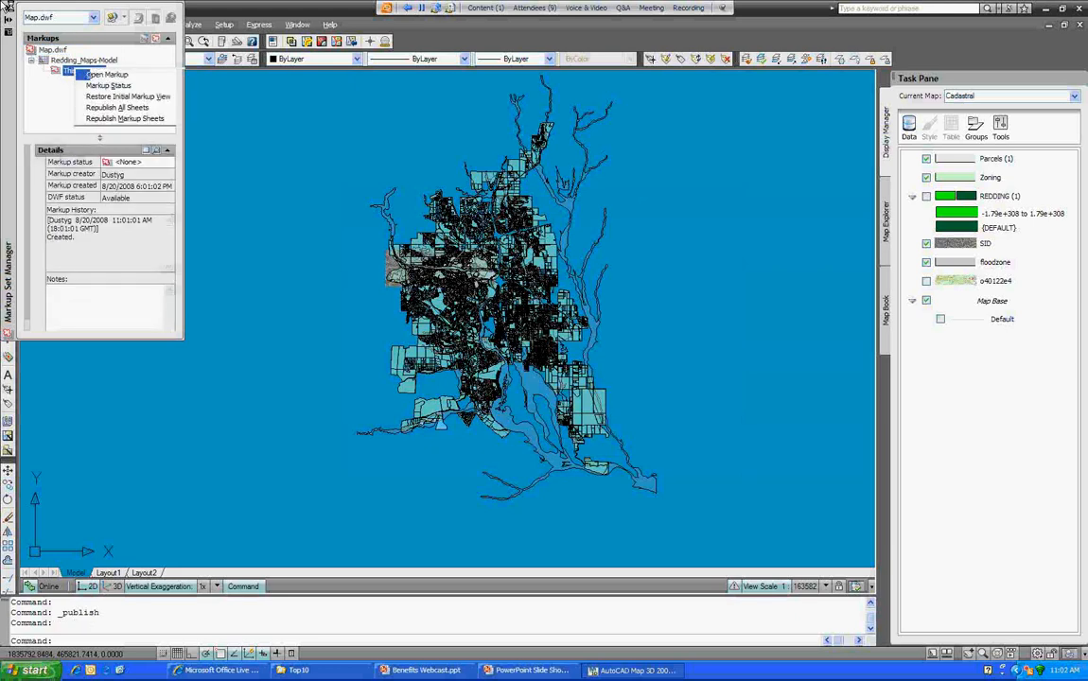
left_click(87, 75)
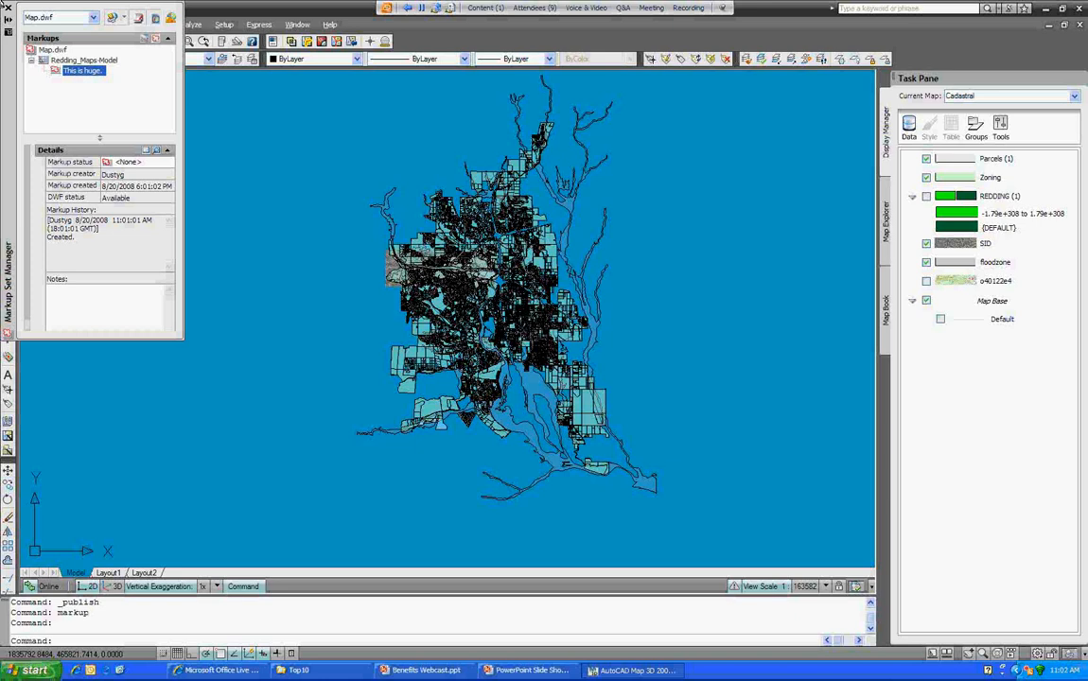
left_click(132, 162)
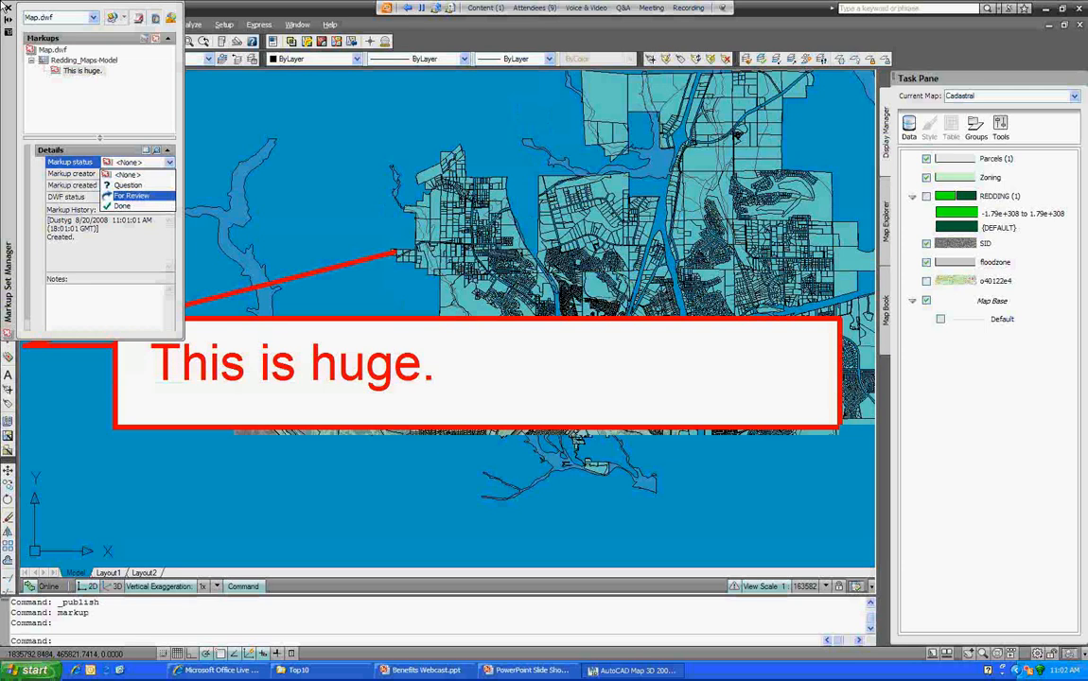
left_click(123, 206)
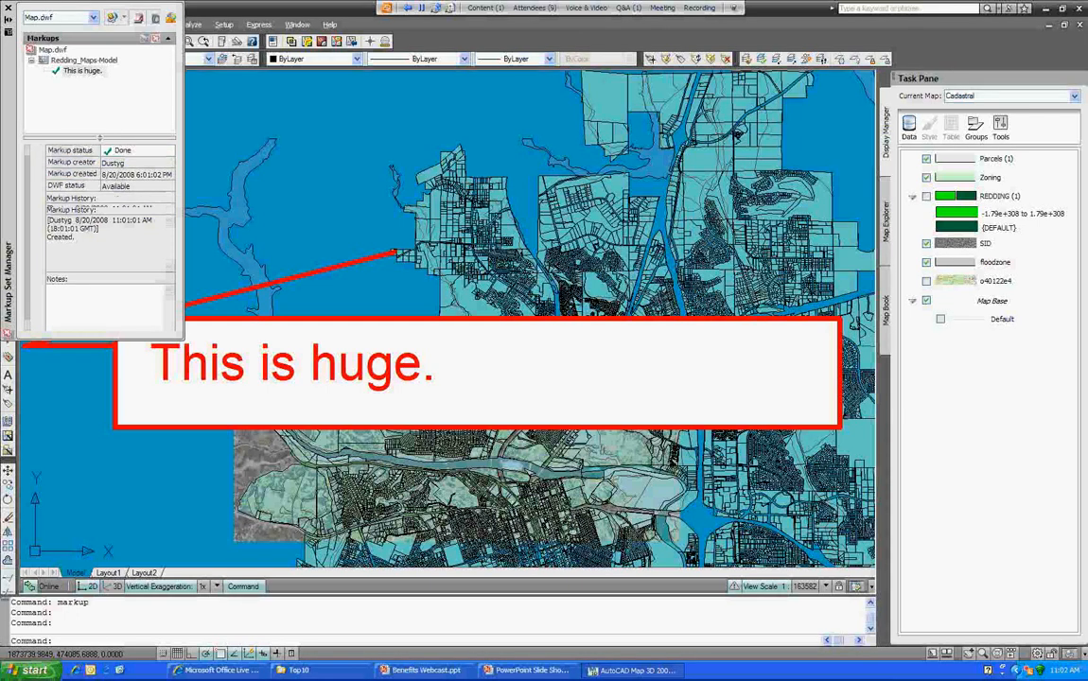
type("Yes this is hug")
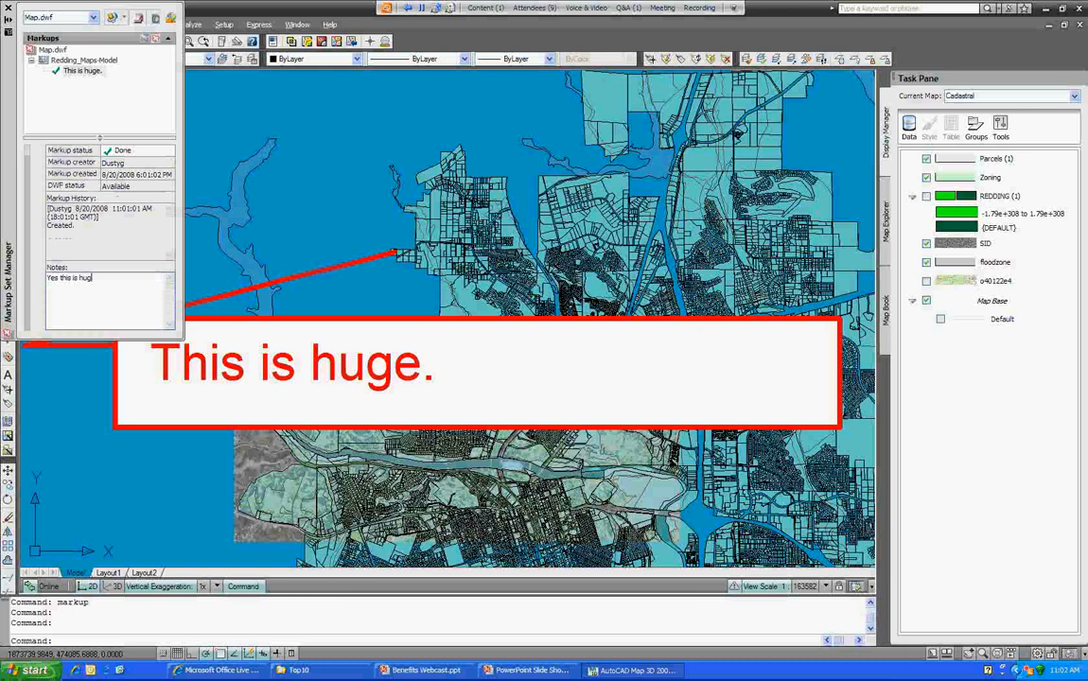
type("e.")
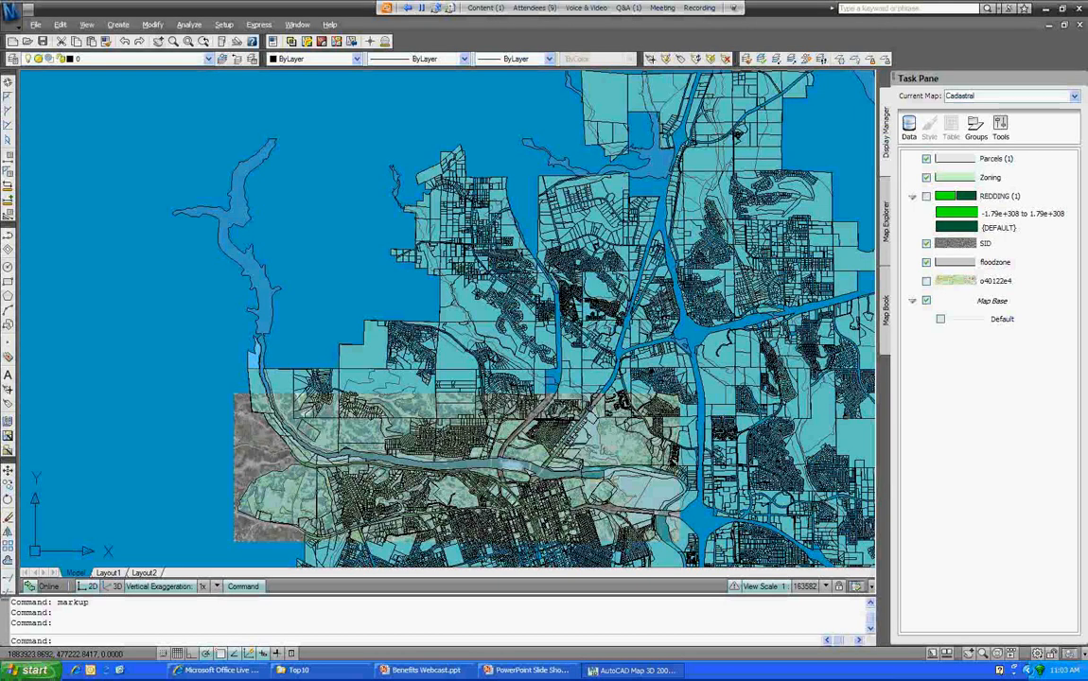
Step: Zoom out and make Waterlines.dwg the active drawing from the Window list
scroll(446, 319, "up", 5)
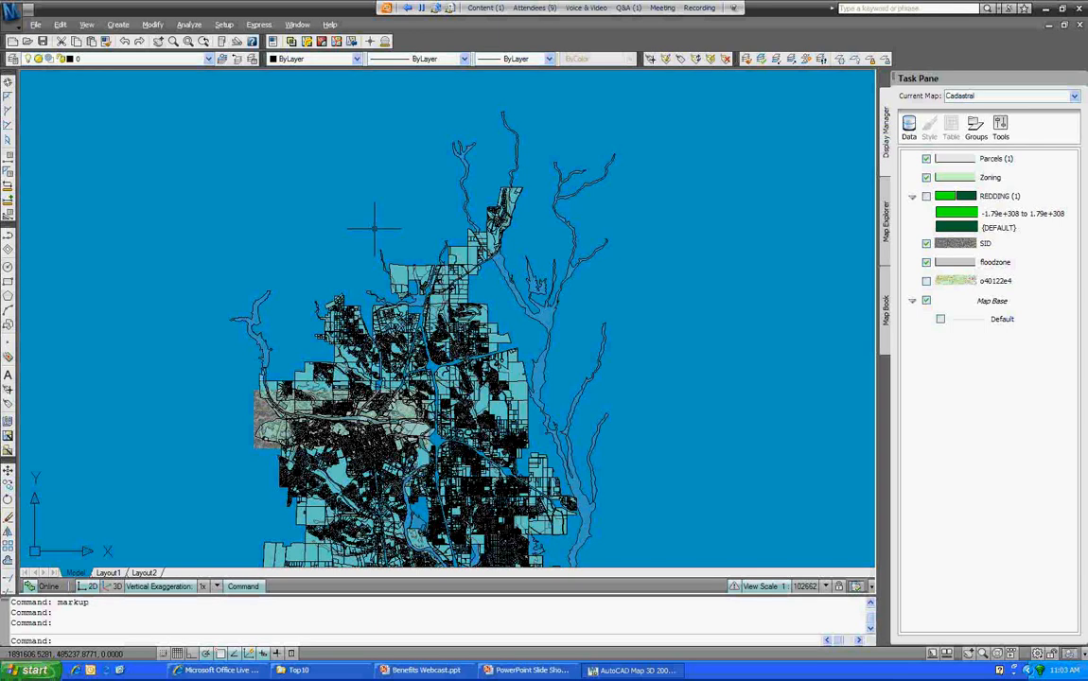
left_click(297, 25)
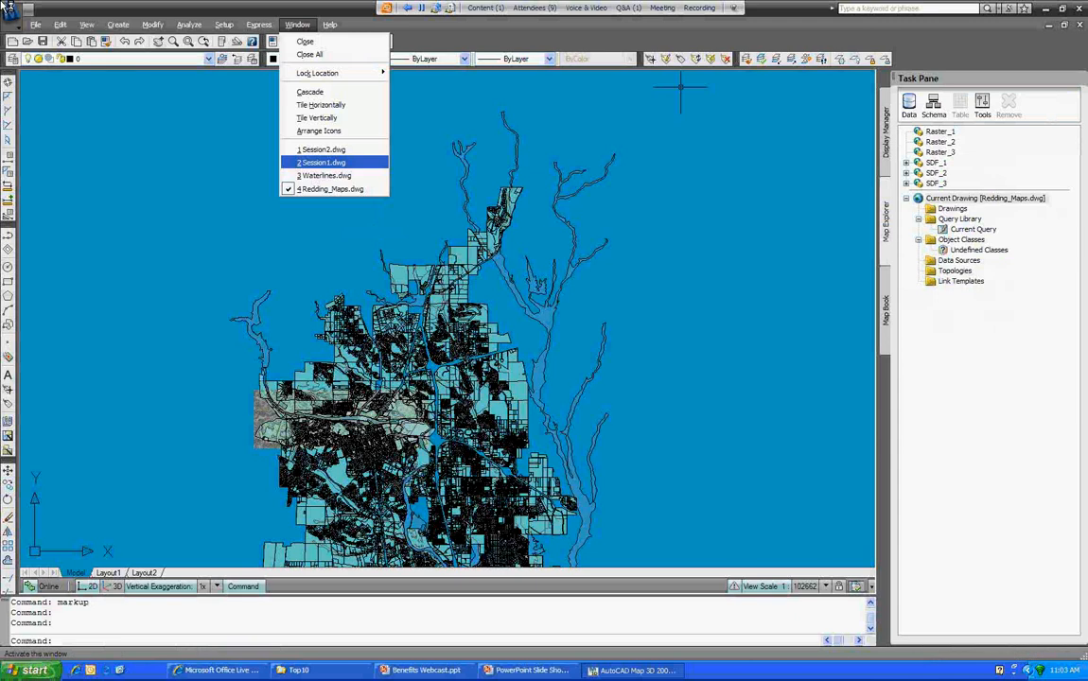
left_click(325, 176)
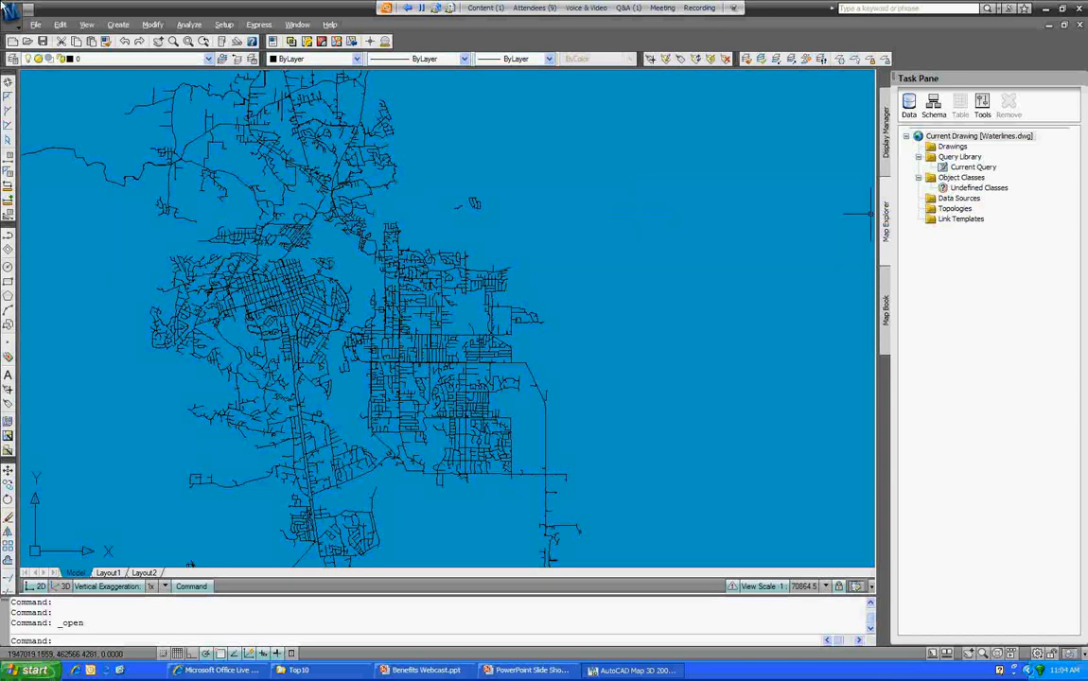
Step: Choose Attach Definition File from the Object Classes shortcut menu in Map Explorer
right_click(961, 177)
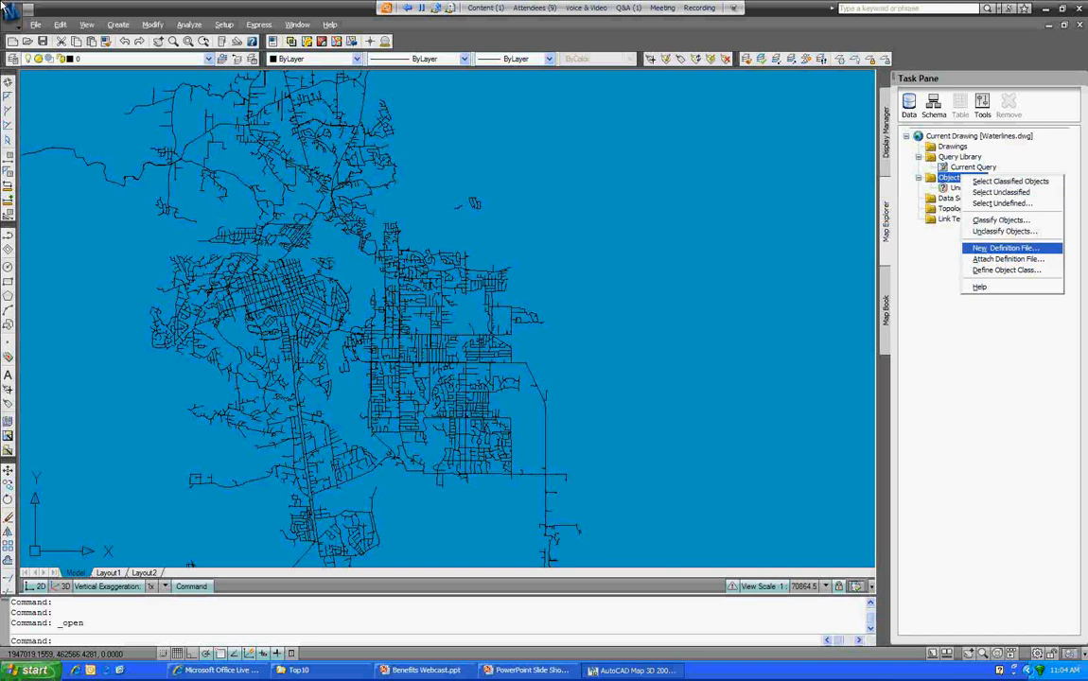
key("Escape")
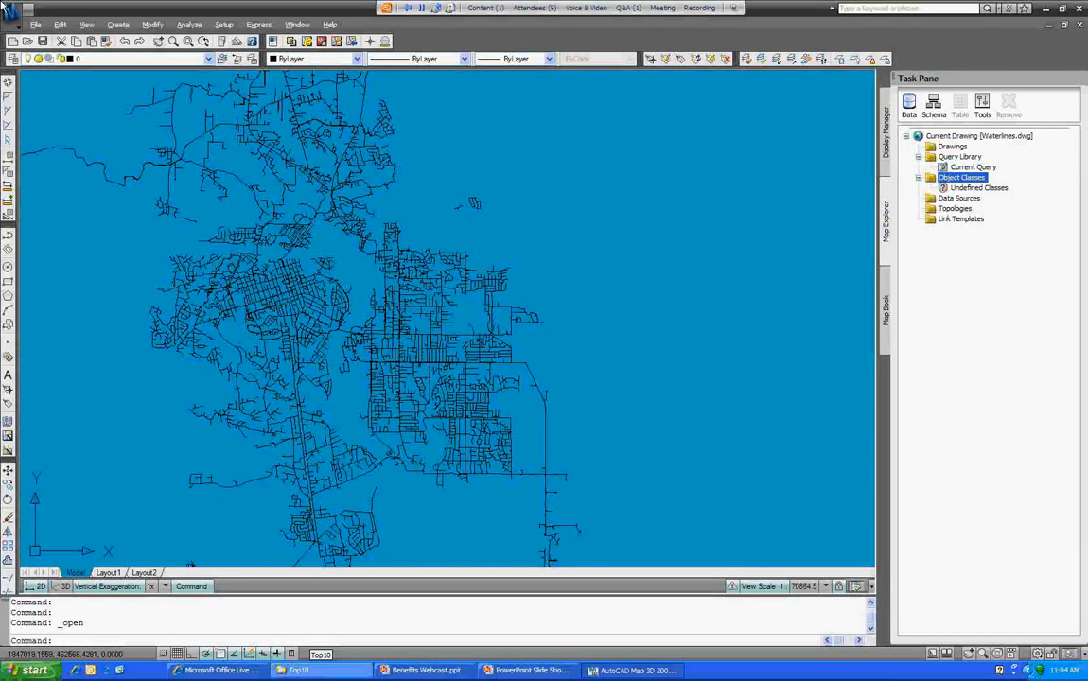
right_click(962, 178)
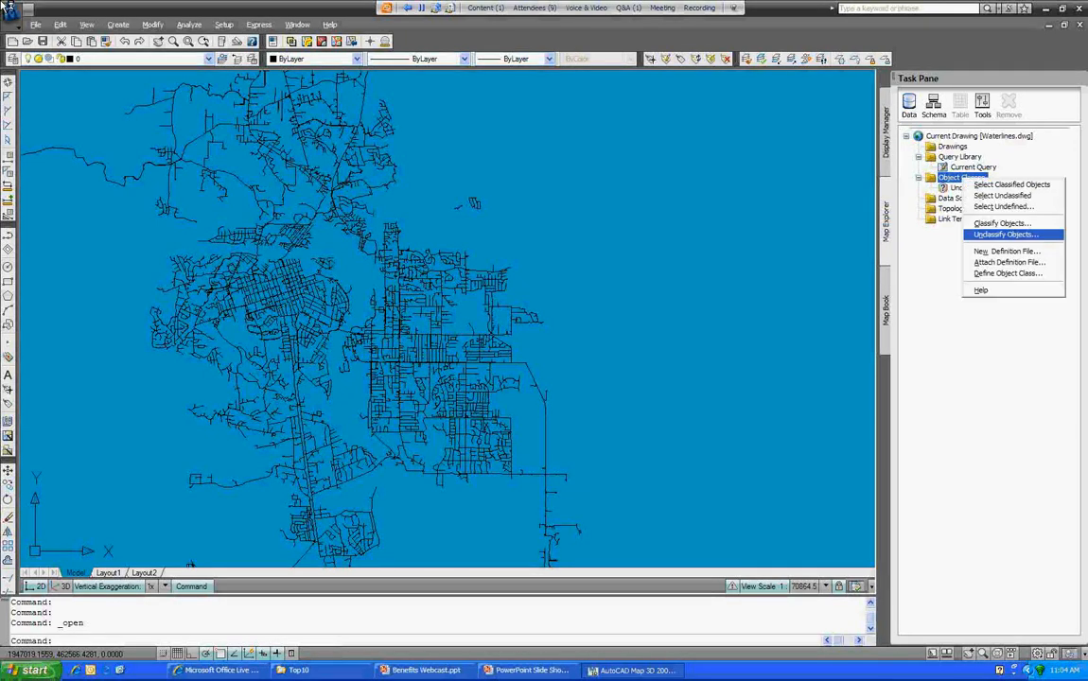
key("Down")
key("Down")
key("Down")
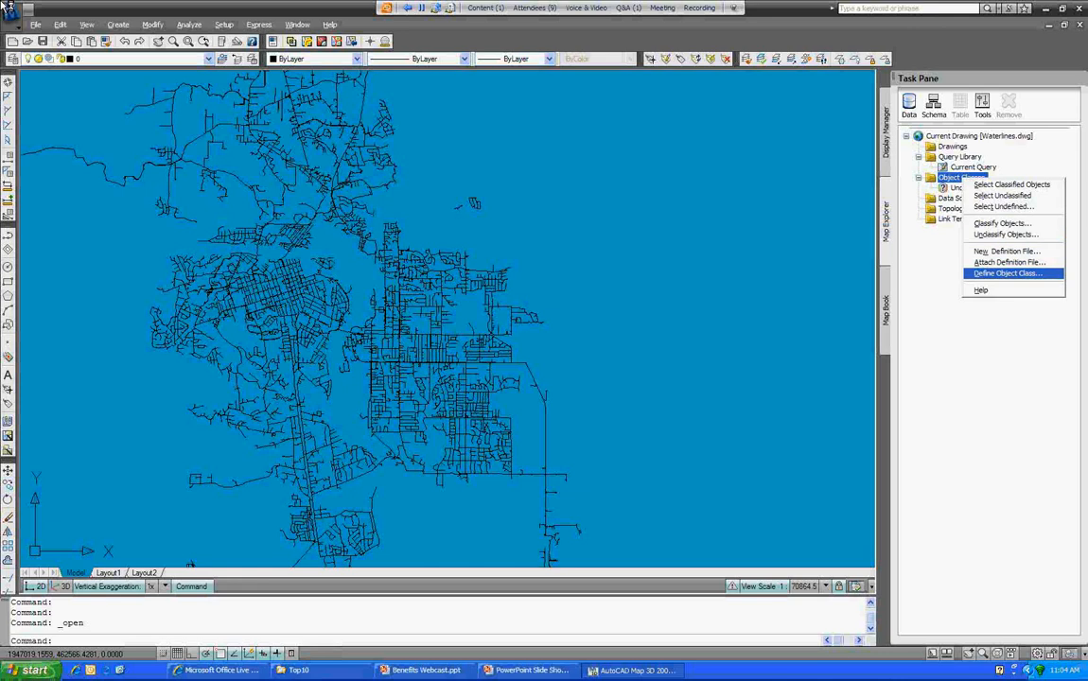
key("Return")
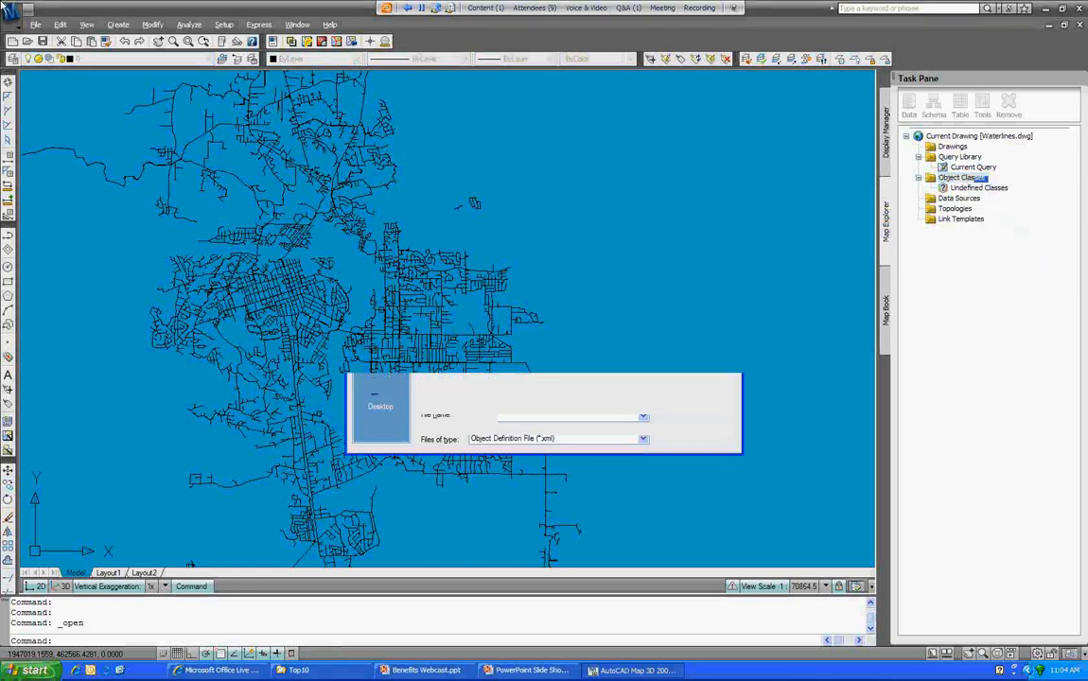
Step: Attach Electric_Toolkit.xml from C:\Electric Toolkit\Object Definition File
left_click(560, 238)
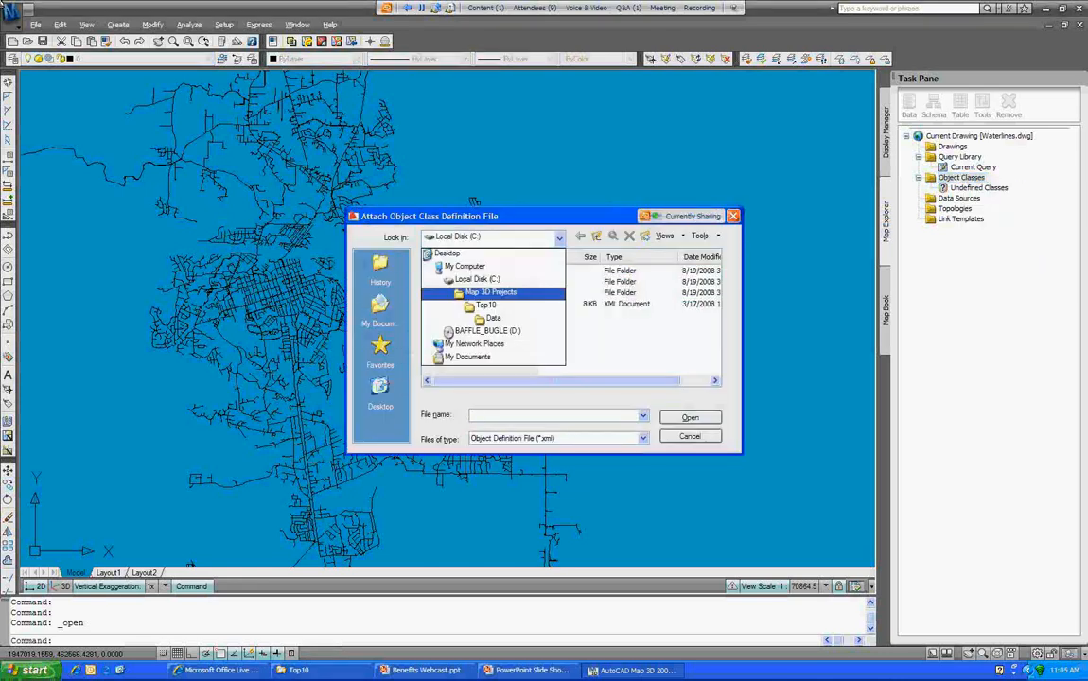
left_click(494, 293)
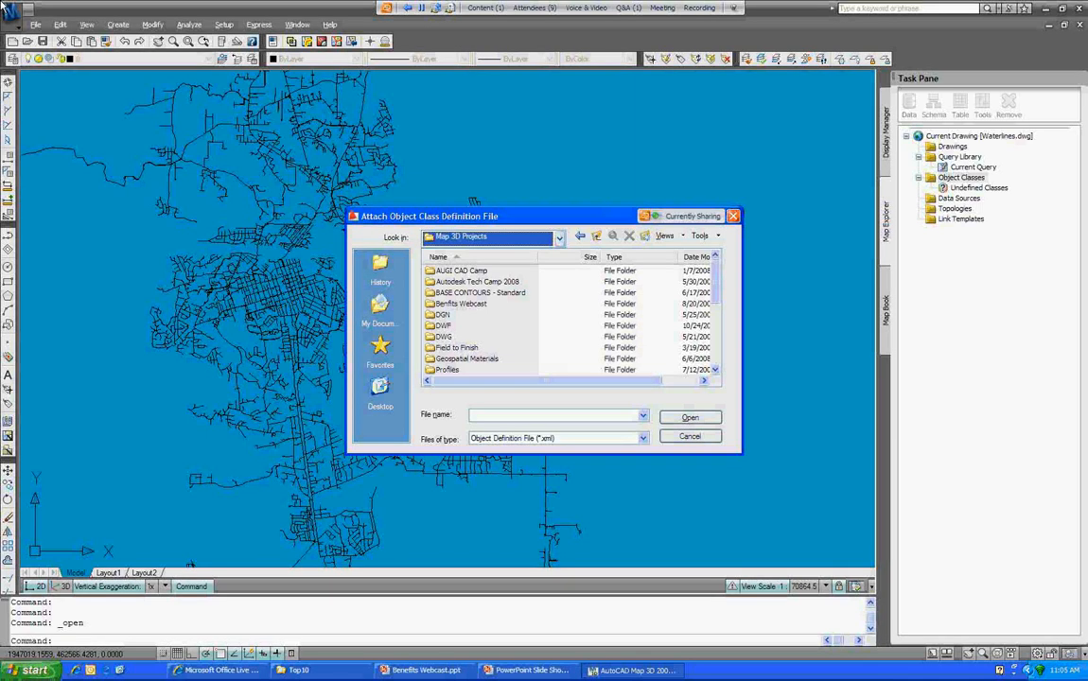
key("alt+2")
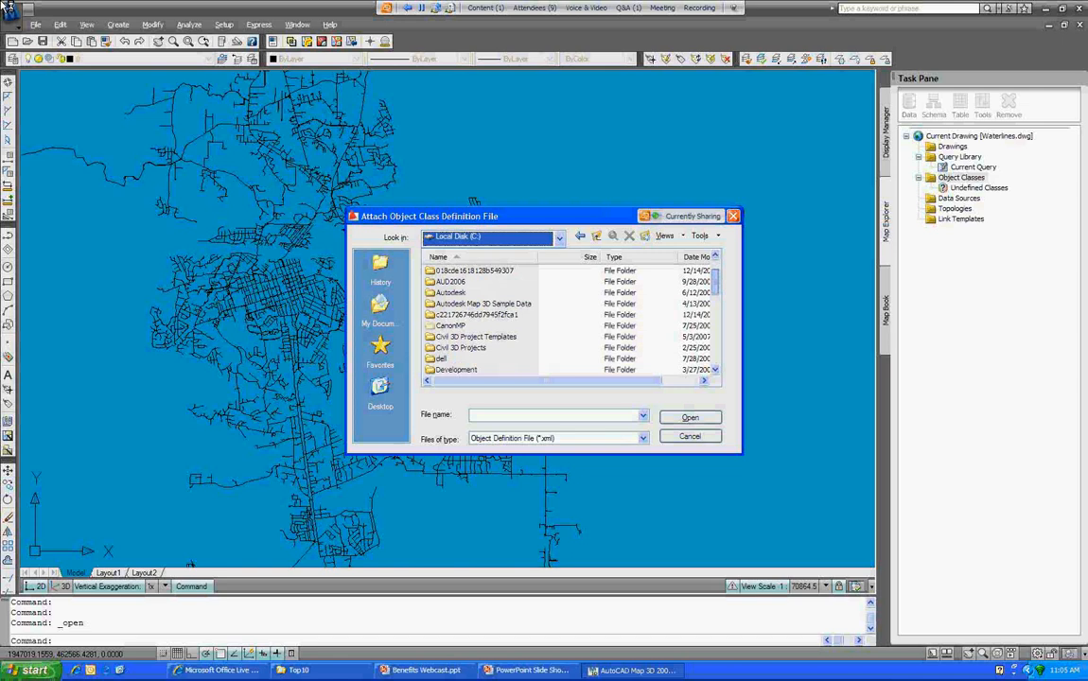
key("Return")
key("Return")
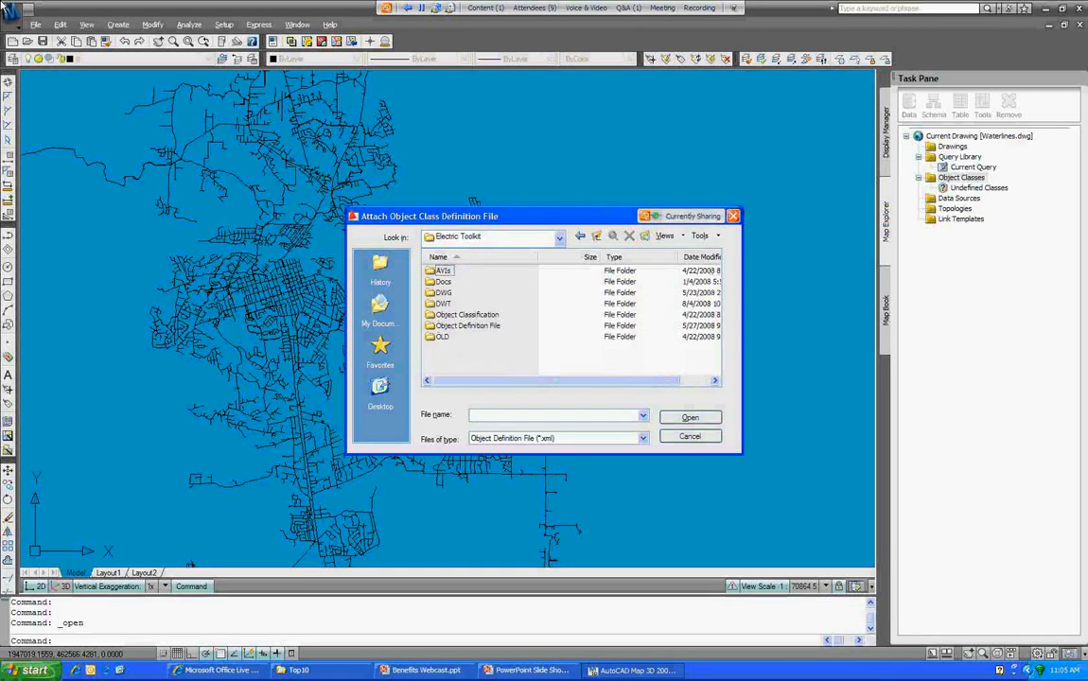
double_click(468, 326)
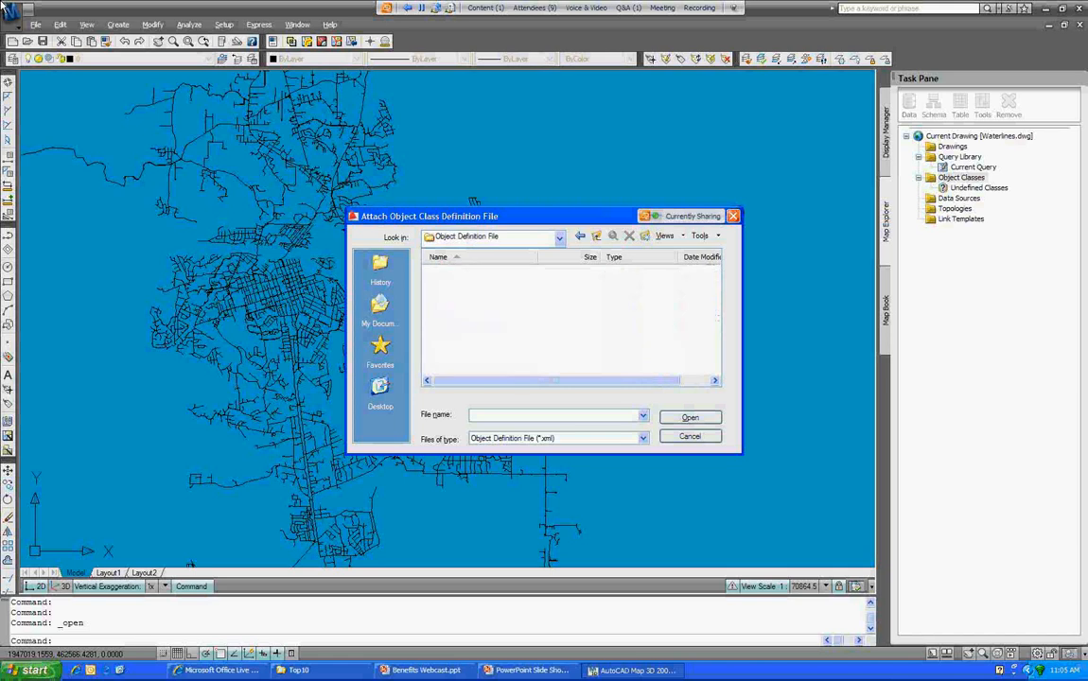
key("Down")
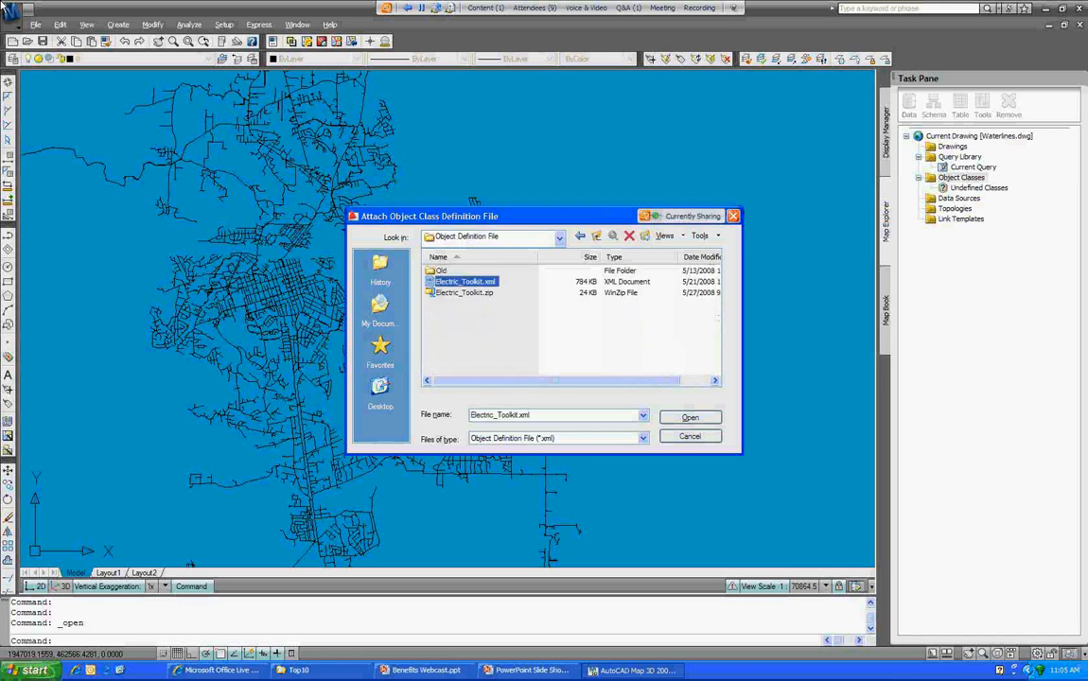
left_click(690, 417)
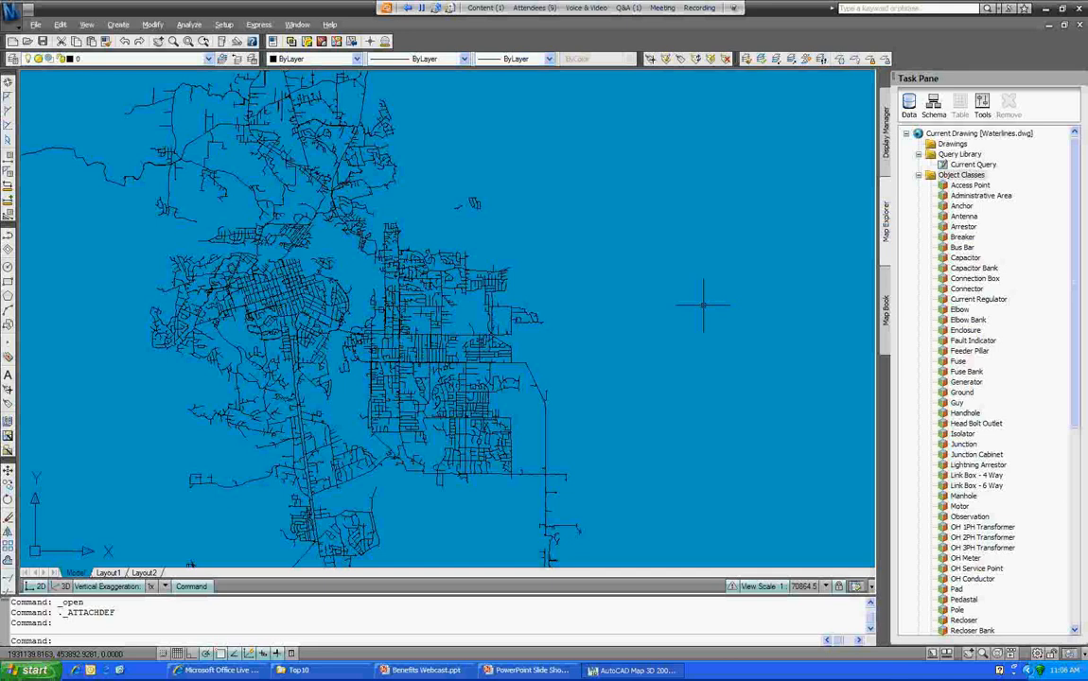
Step: Choose New Definition File from the Object Classes shortcut menu in Map Explorer
right_click(961, 175)
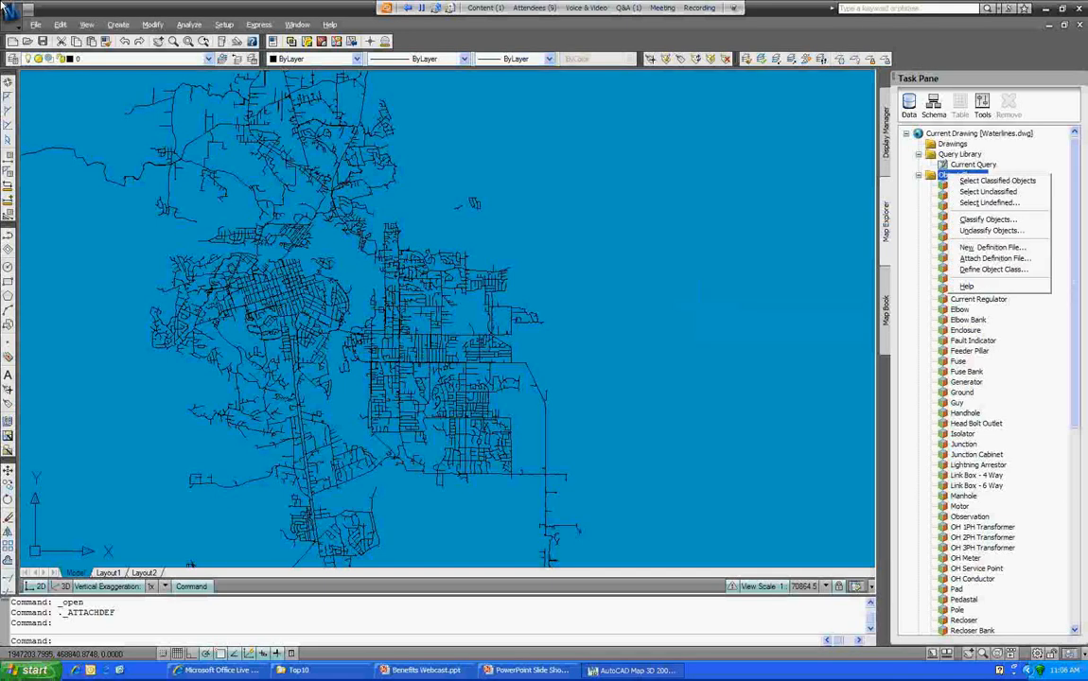
left_click(991, 247)
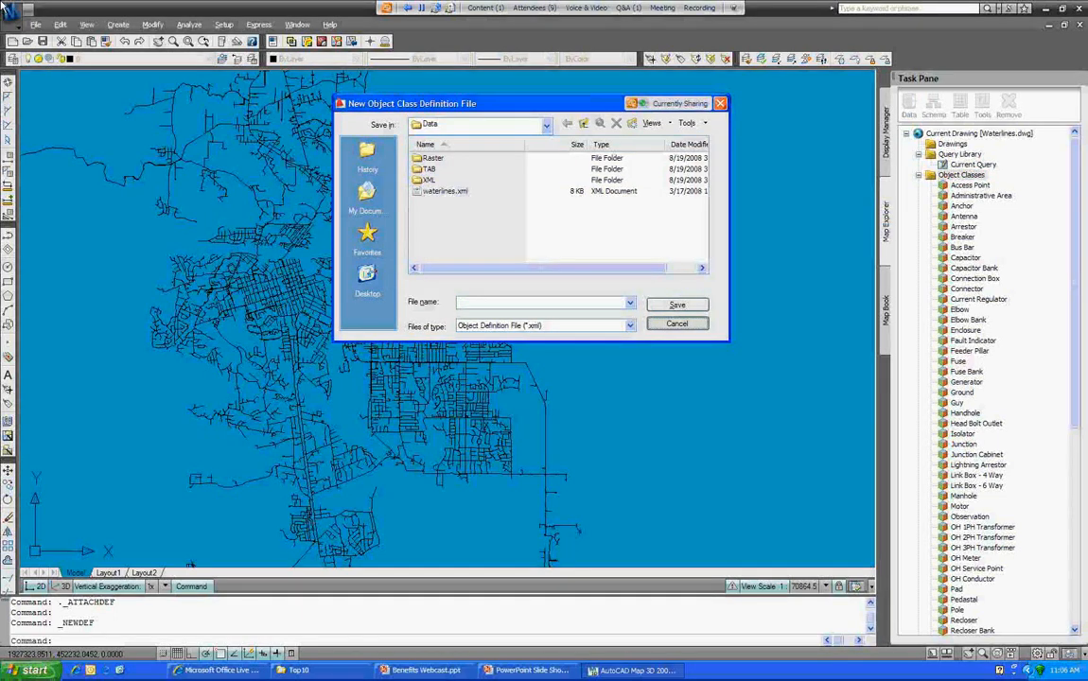
Step: Cancel the New Object Class Definition File dialog without saving a definition file
left_click(677, 324)
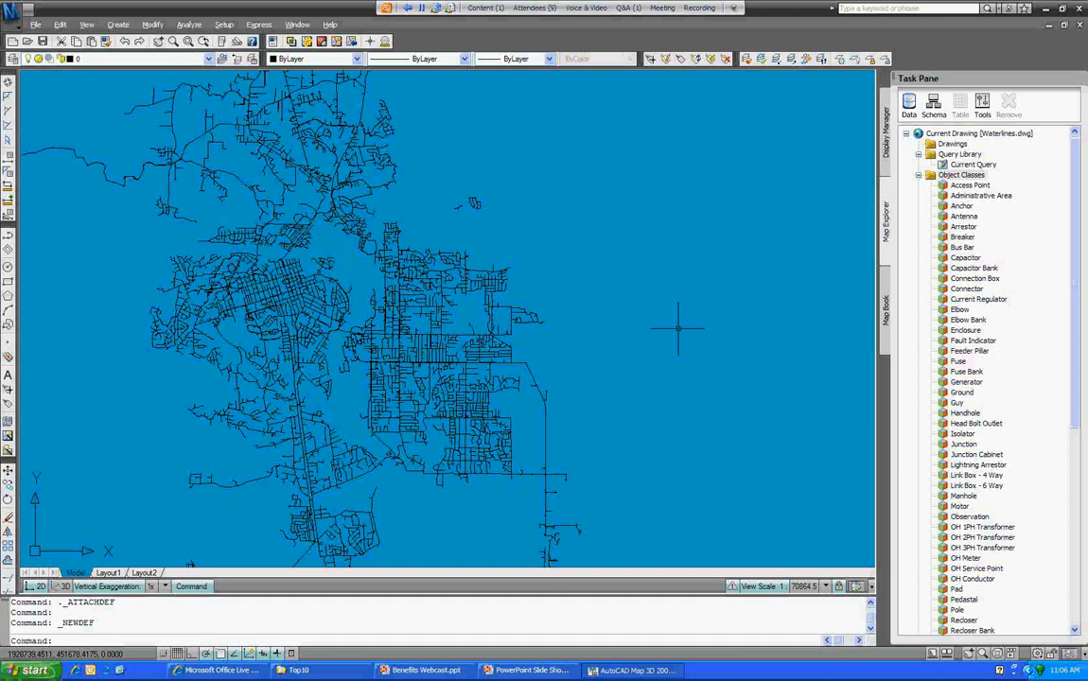
Step: Switch from Waterlines.dwg toward the Benefits Webcast.ppt PowerPoint slide show with Alt+Tab
key("alt+Tab")
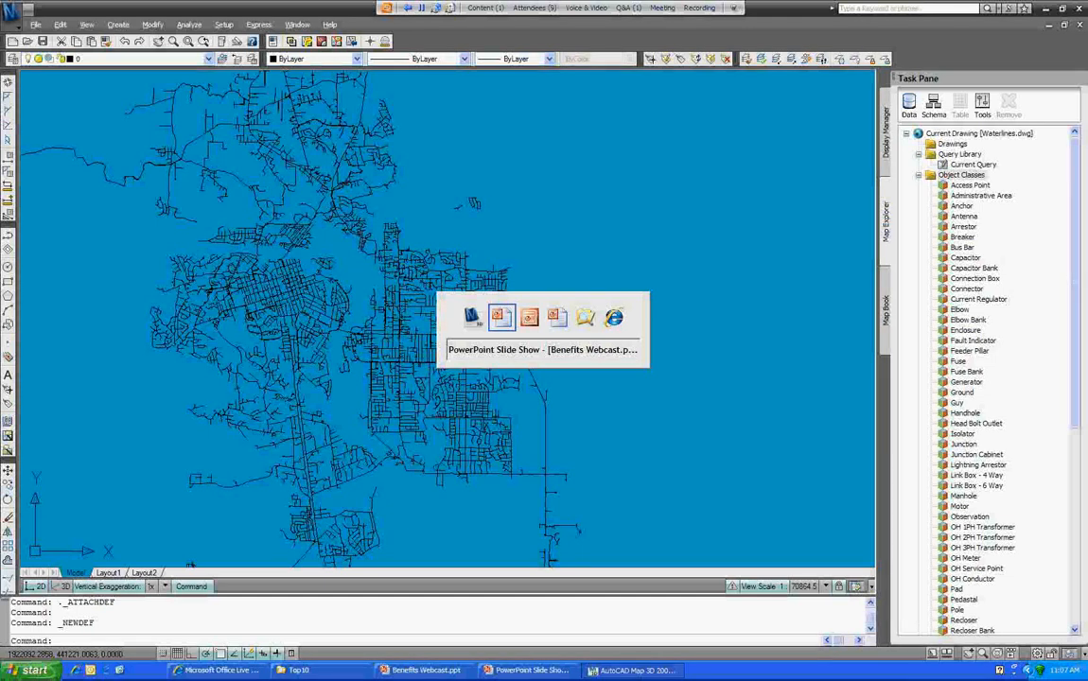
Step: Advance the webcast slide show to the 'Thank you for attending' closing slide
key("Right")
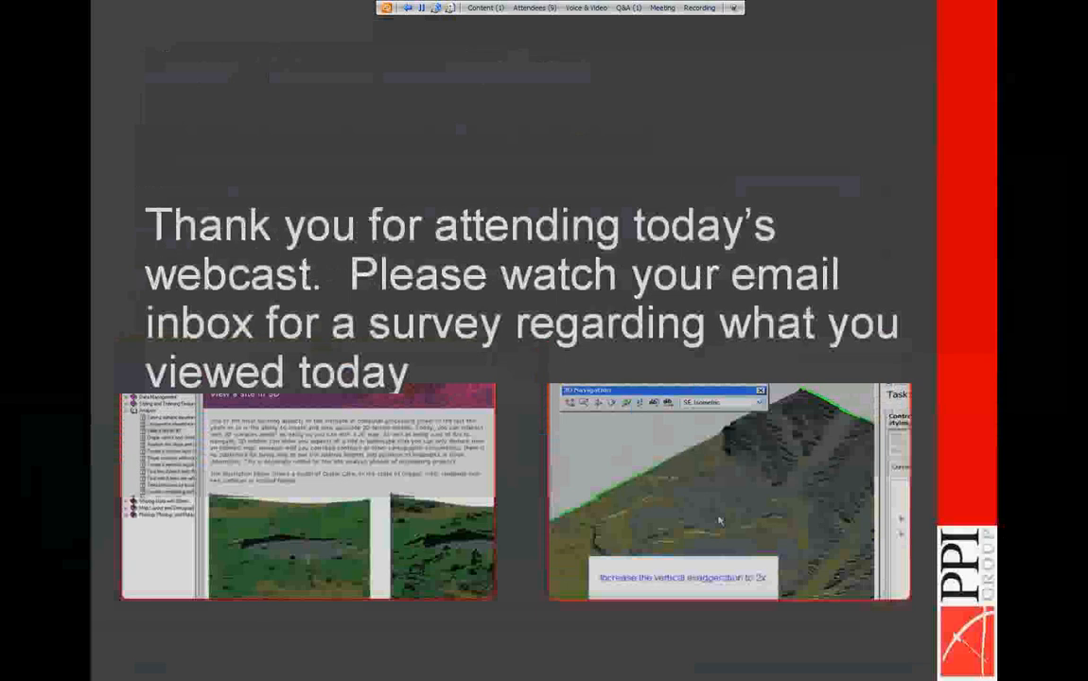